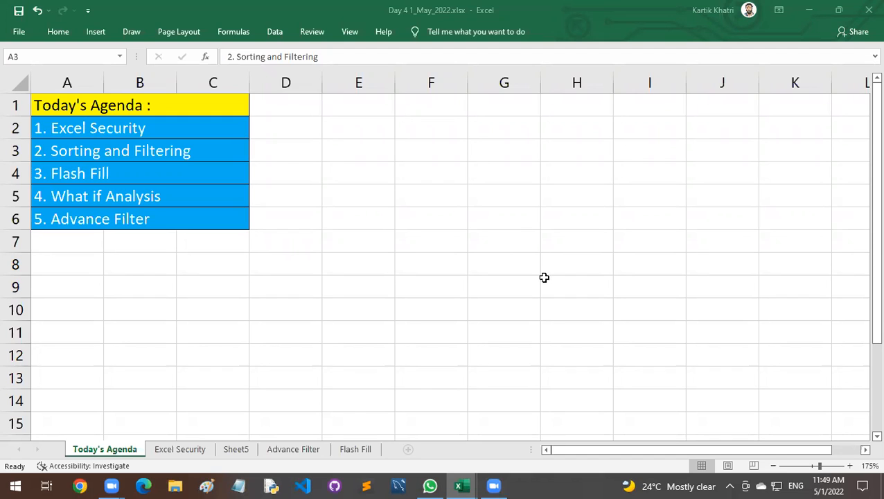
Open the Advance Filter sheet to look at its student marks table.
left_click(408, 406)
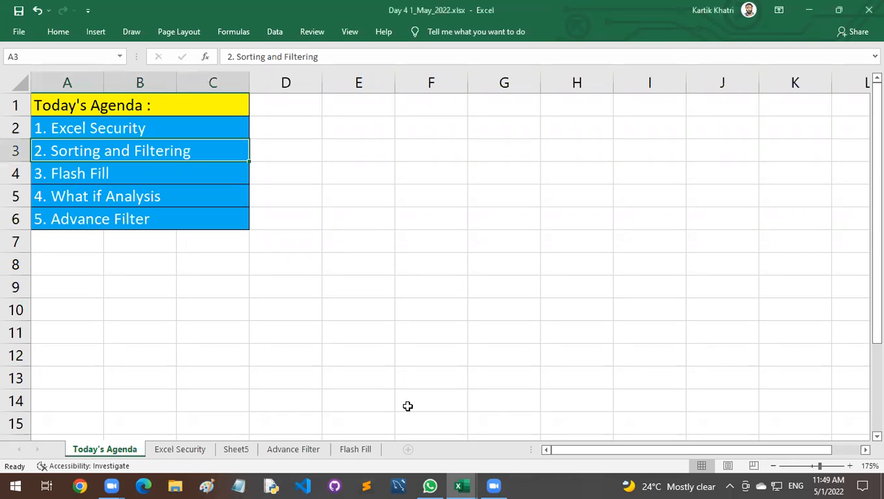
left_click(305, 367)
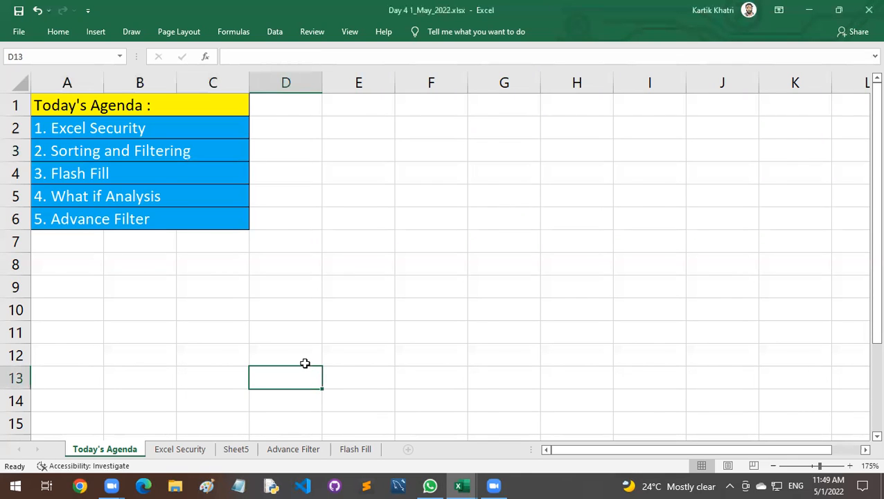
left_click(293, 449)
left_click(392, 332)
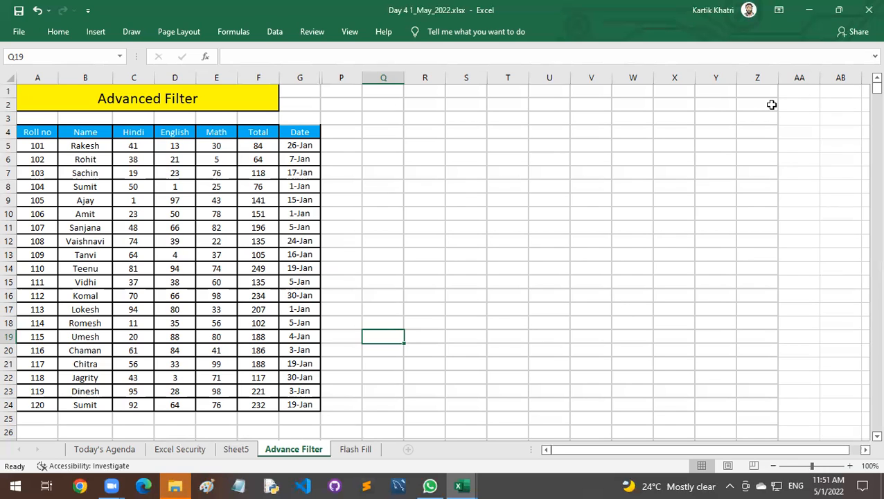
left_click(772, 104)
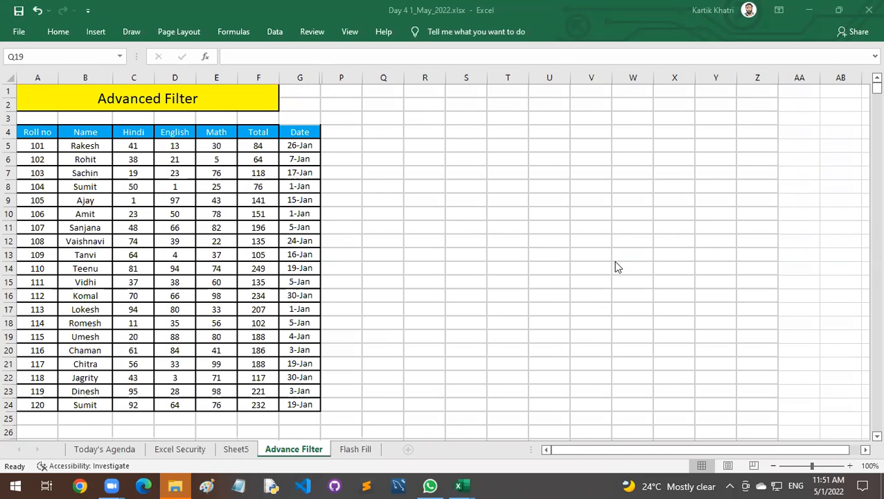
left_click(437, 301)
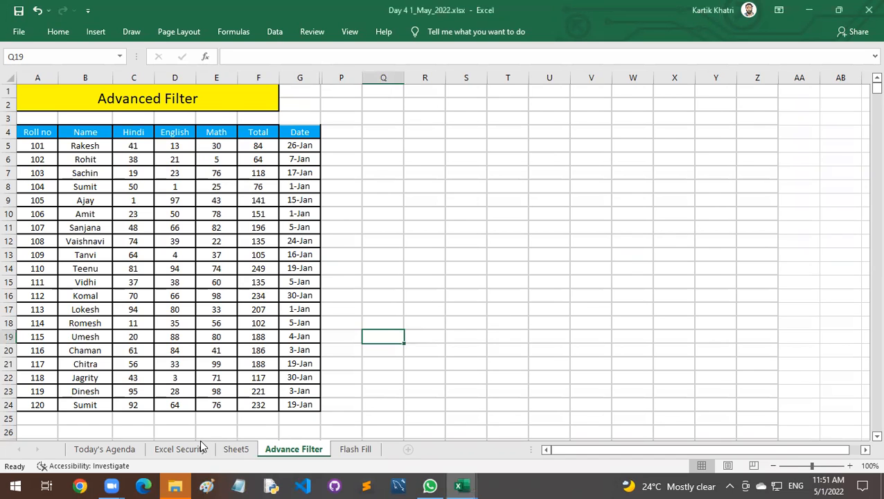
Look through the Excel Security and Flash Fill sheets, examining the code-splitting and name-splitting examples on the Flash Fill sheet.
left_click(109, 450)
left_click(182, 449)
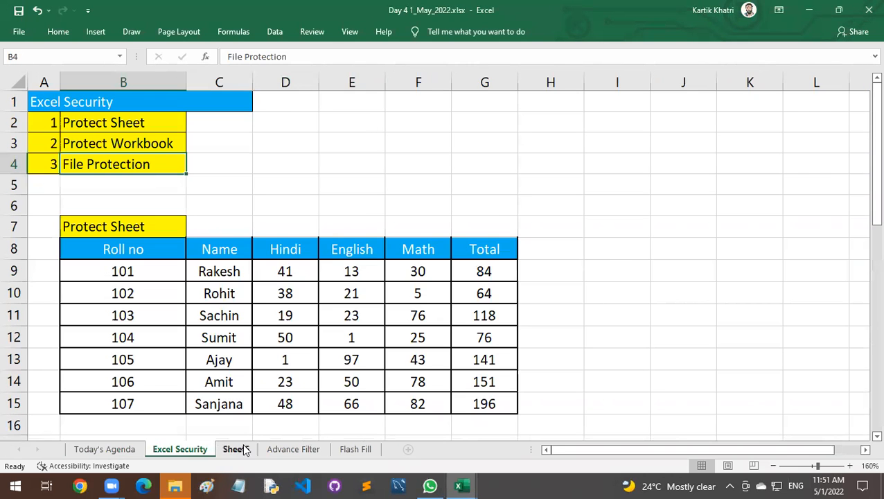
left_click(337, 451)
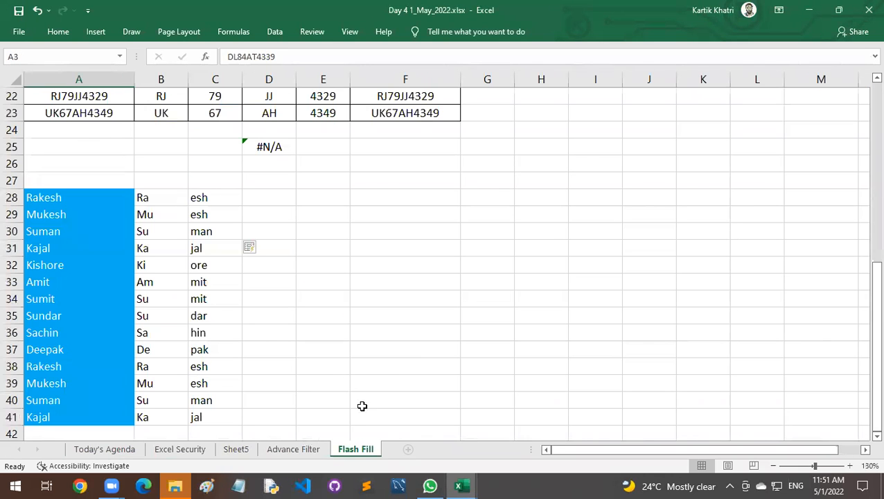
left_click(319, 290)
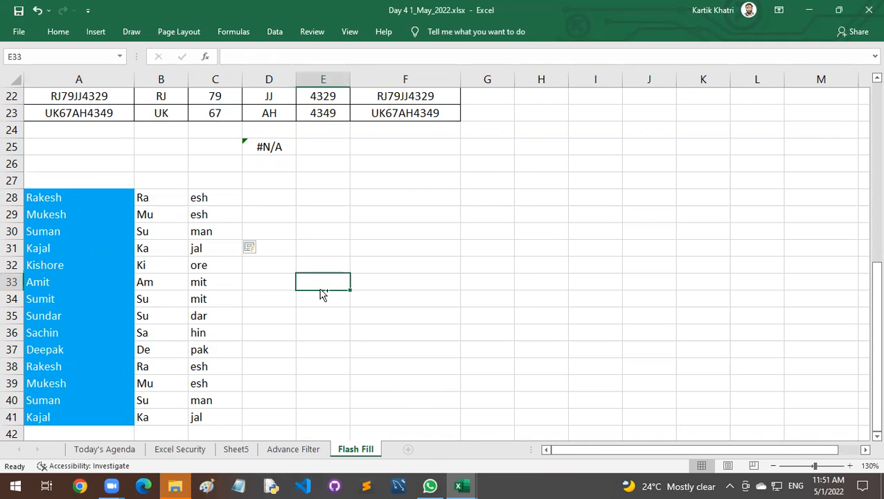
scroll(320, 290, "down", 2)
scroll(319, 290, "up", 4)
scroll(319, 290, "down", 2)
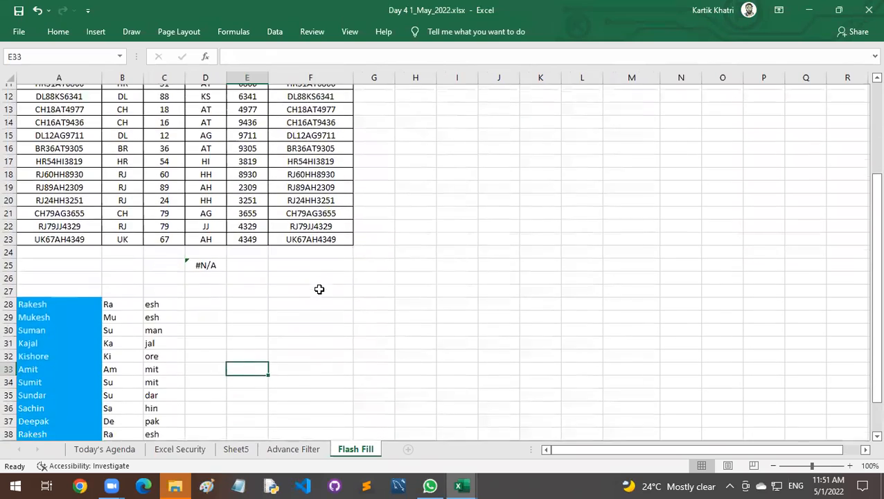
scroll(320, 289, "up", 4)
scroll(320, 289, "down", 4)
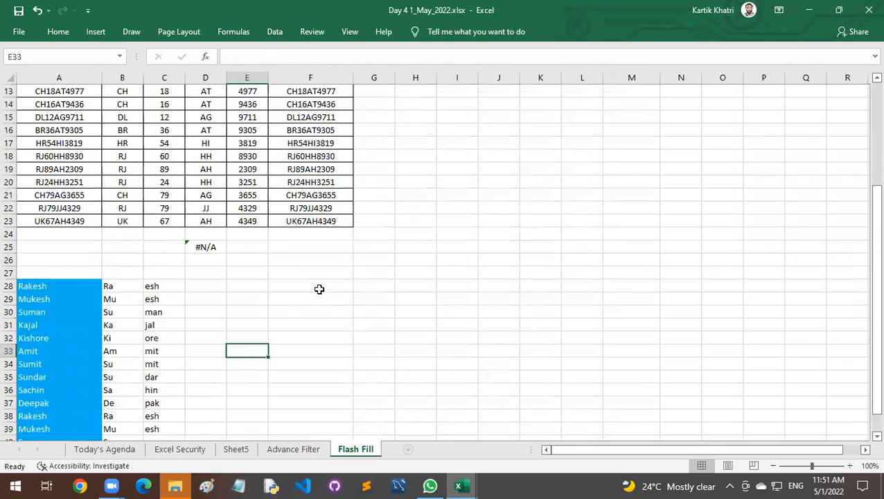
scroll(319, 289, "down", 1)
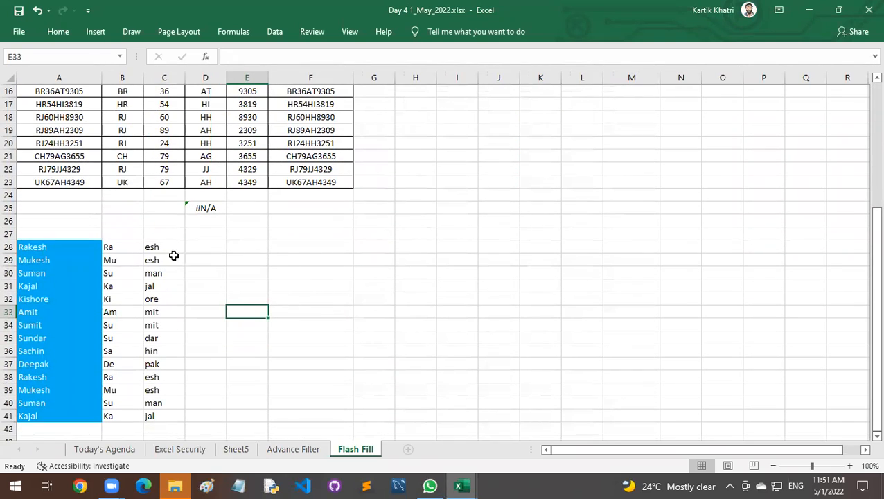
Copy the names in A28:A41 and paste them as plain values starting at cell A45.
left_click_drag(69, 247, 72, 410)
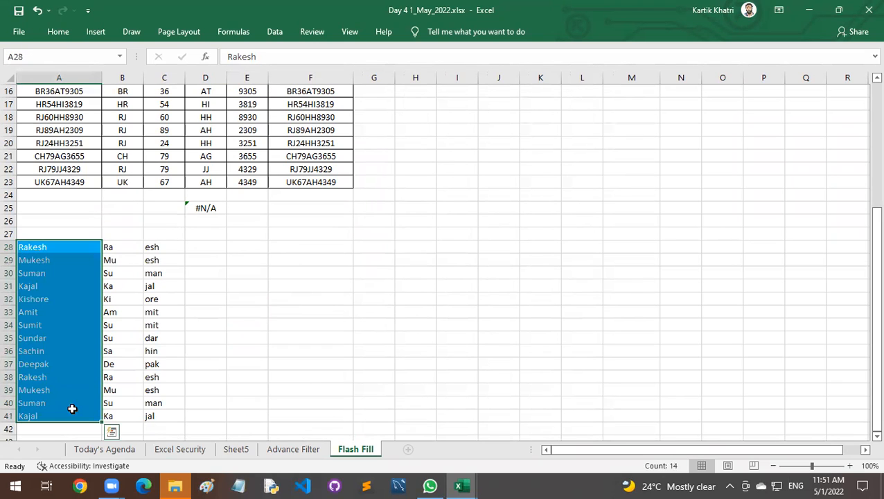
key("ctrl+c")
scroll(205, 368, "down", 4)
left_click(72, 312)
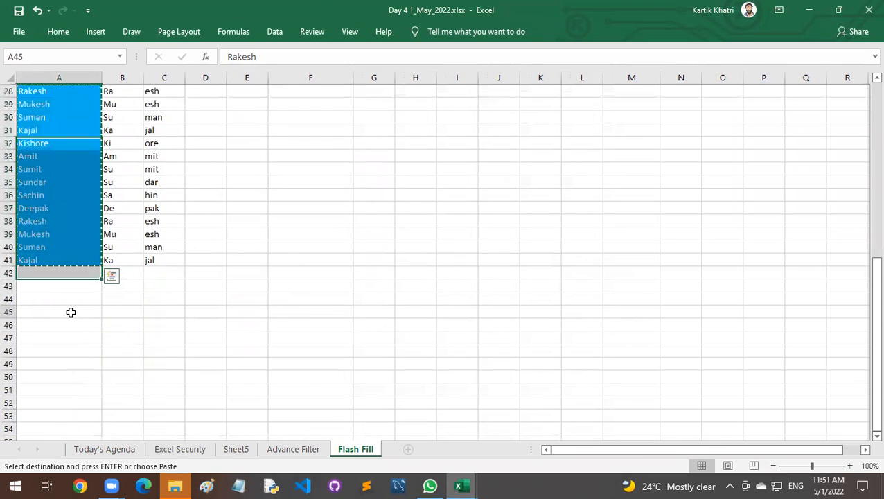
right_click(71, 313)
left_click(99, 78)
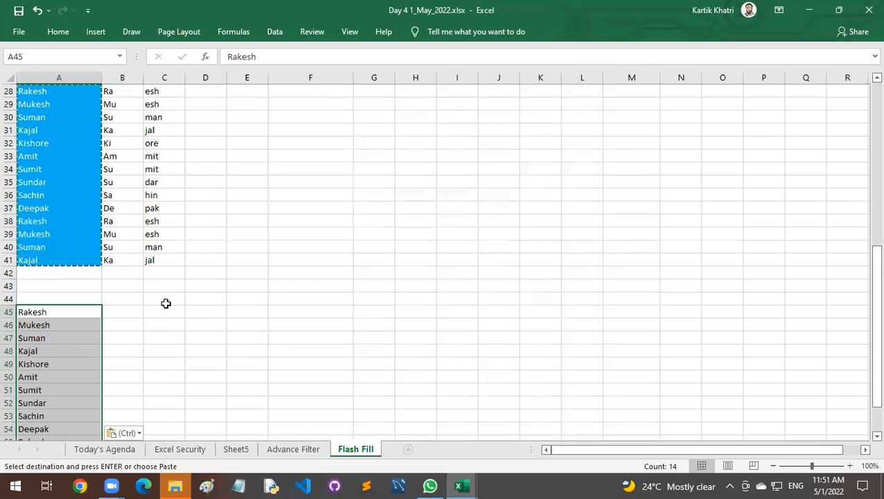
Fill the pasted names from A45:A58 rightward into B45:B58 and C45:C58.
scroll(144, 277, "down", 1)
left_click(131, 272)
left_click_drag(129, 276, 132, 421)
scroll(129, 388, "down", 3)
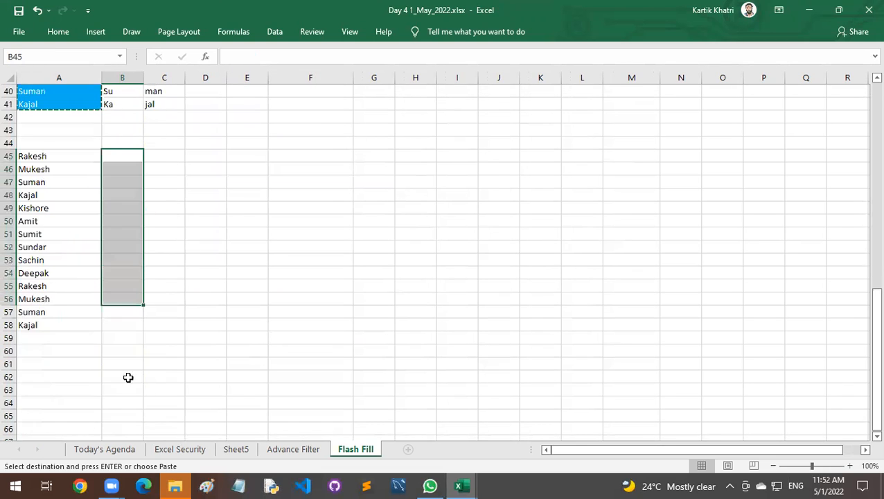
left_click(129, 322, "shift")
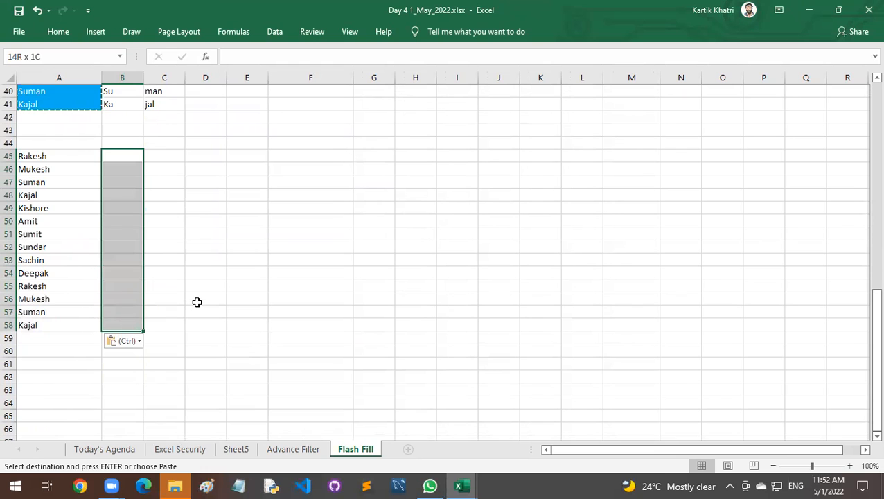
key("ctrl+r")
left_click_drag(166, 159, 166, 326)
key("ctrl+r")
Replace the name in A45 with "Mr" and fill it down through A58.
left_click(84, 158)
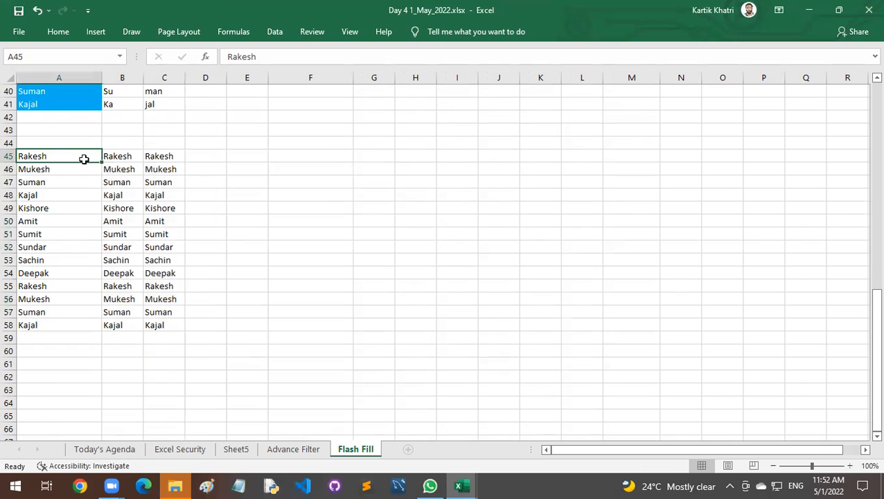
type("MR")
key("BackSpace")
type("r")
key("ctrl+Return")
key("shift+Down")
key("shift+Down")
key("shift+Down")
key("shift+Down")
key("shift+Down")
key("shift+Down")
key("shift+Down")
key("shift+Down")
key("shift+Down")
key("shift+Down")
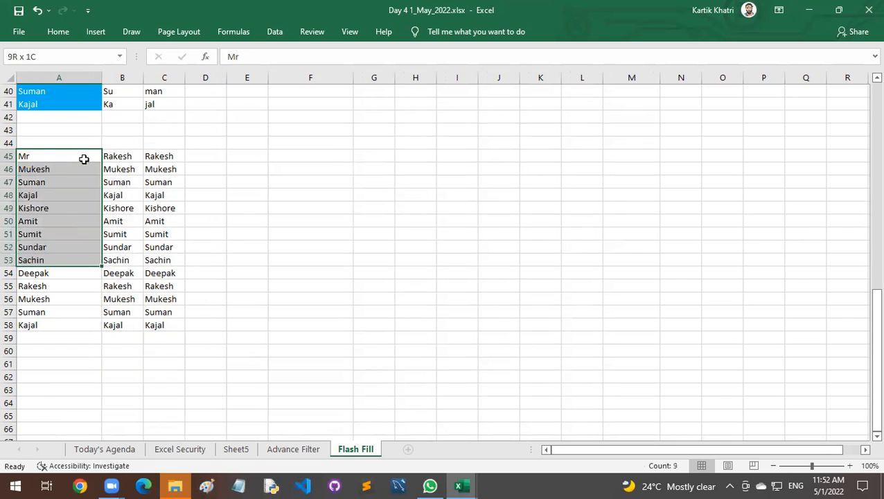
key("shift+Down")
key("shift+Down")
key("shift+Down")
key("ctrl+d")
Change the titles in cells A48 and A57 to "Mrs".
key("Down")
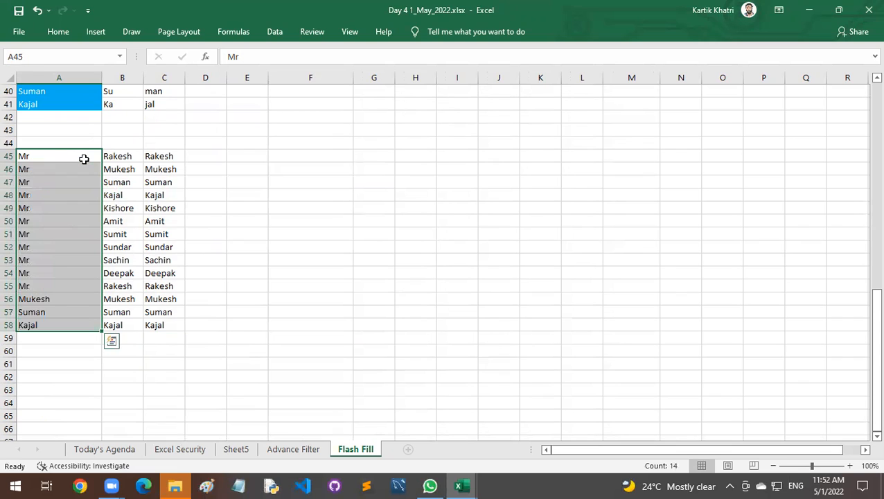
key("Down")
key("Down")
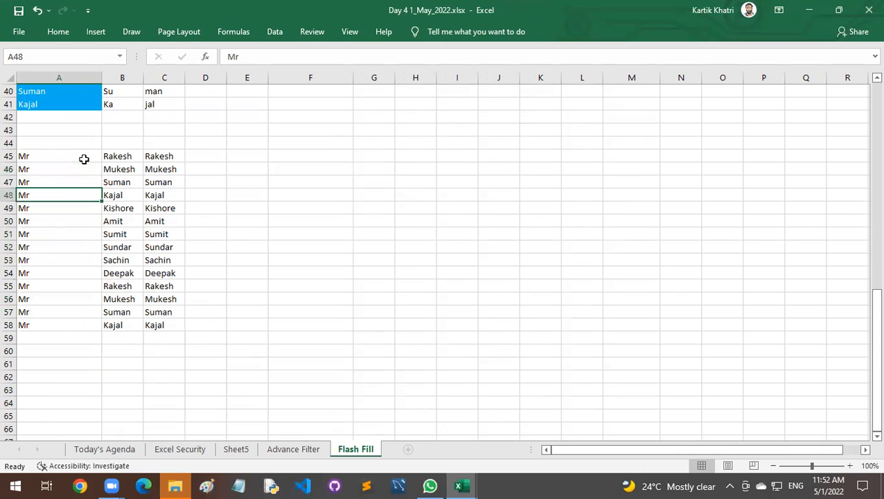
type("Mrs")
key("Return")
key("Down")
key("Down")
key("Down")
key("Down")
key("Down")
key("Down")
key("Down")
key("Down")
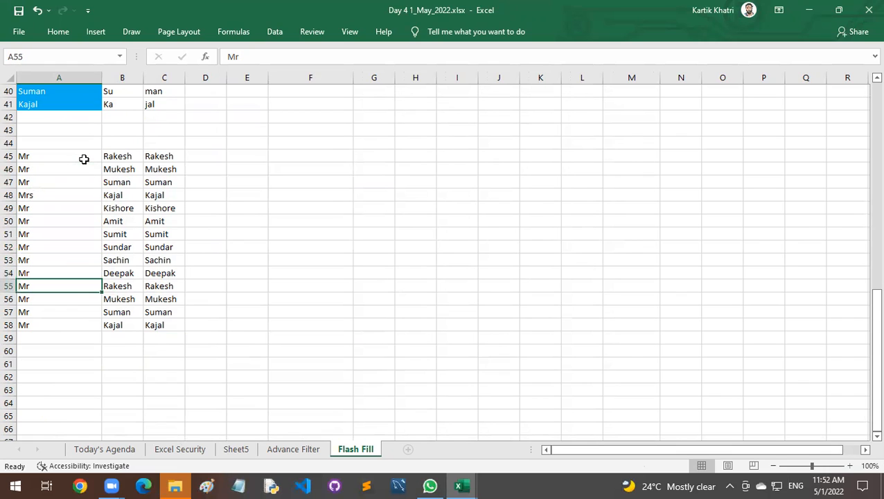
type("Mrs")
key("Return")
Replace the first names in C45:C49 with five different sample surnames.
key("Up")
key("Up")
key("Up")
key("Up")
key("Up")
key("Up")
key("Up")
key("Up")
key("Up")
key("Up")
key("Up")
key("shift+Down")
key("shift+Down")
key("shift+Down")
key("shift+Down")
key("shift+Down")
key("shift+Down")
key("shift+Down")
key("shift+Down")
key("shift+Down")
key("shift+Down")
key("shift+Up")
key("shift+Up")
key("shift+Up")
key("shift+Up")
key("shift+Up")
key("shift+Up")
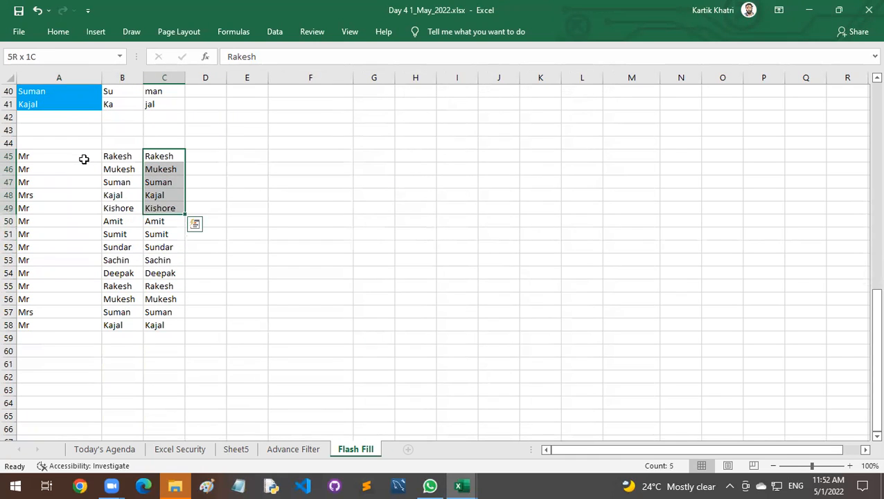
type("Sharma")
key("Return")
type("Kapoor")
key("Return")
type("Chawal")
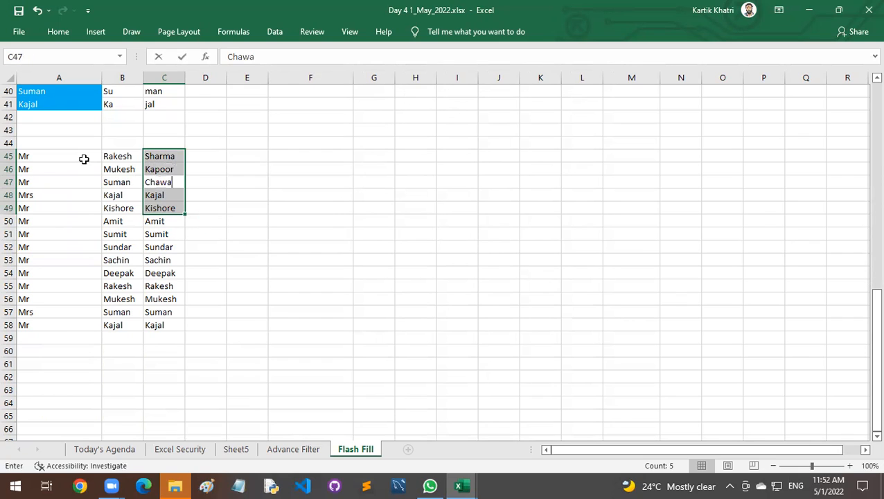
key("Return")
type("Bhati")
key("Return")
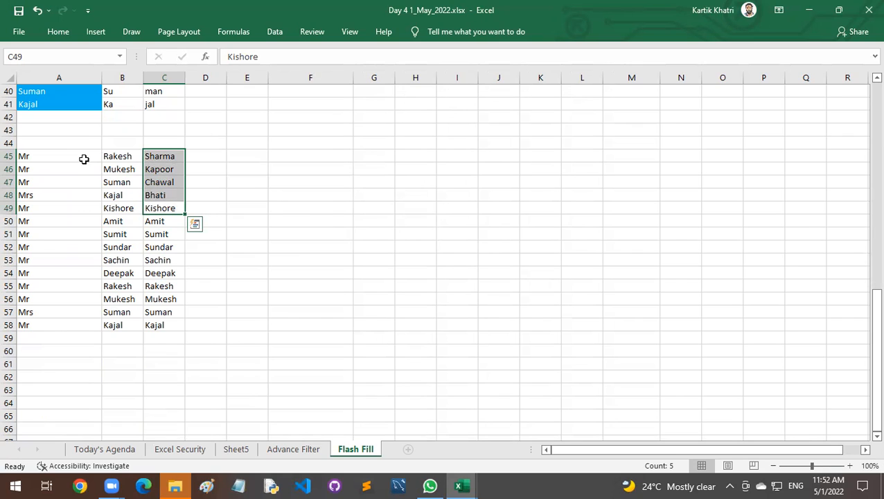
type("Verma")
key("Return")
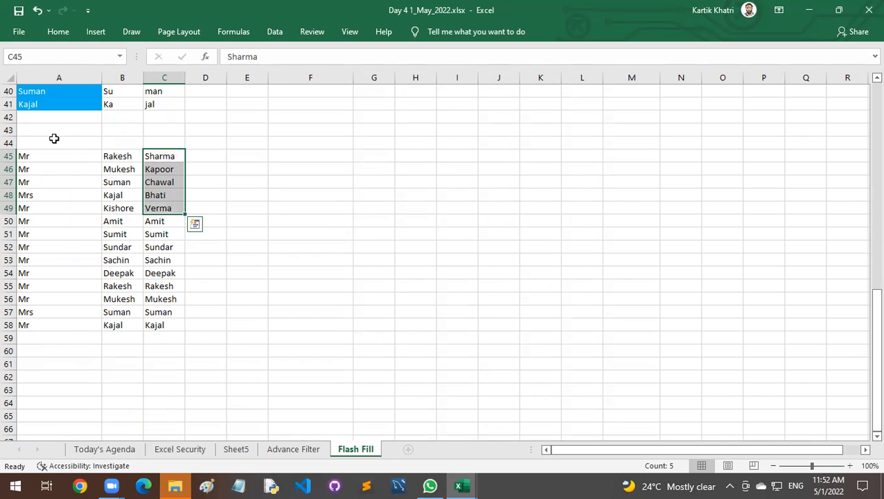
Repeat the five surnames from C45:C49 down column C through row 58.
double_click(185, 214)
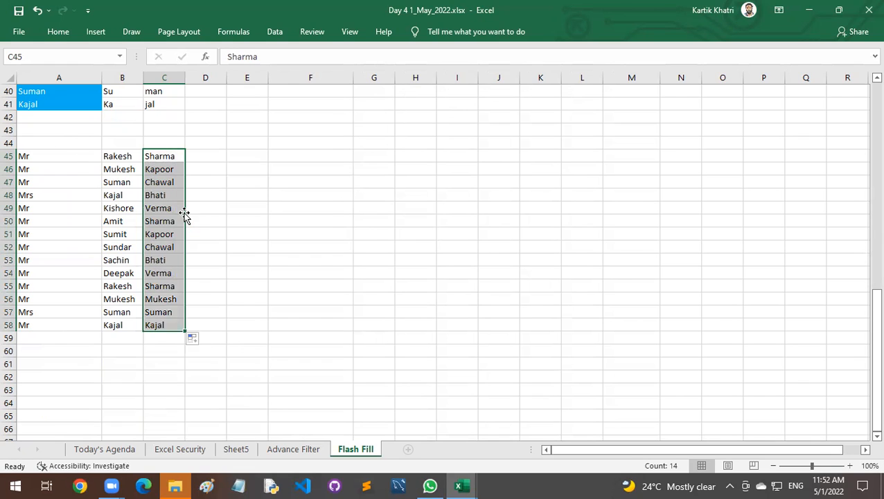
left_click(208, 220)
left_click(283, 159)
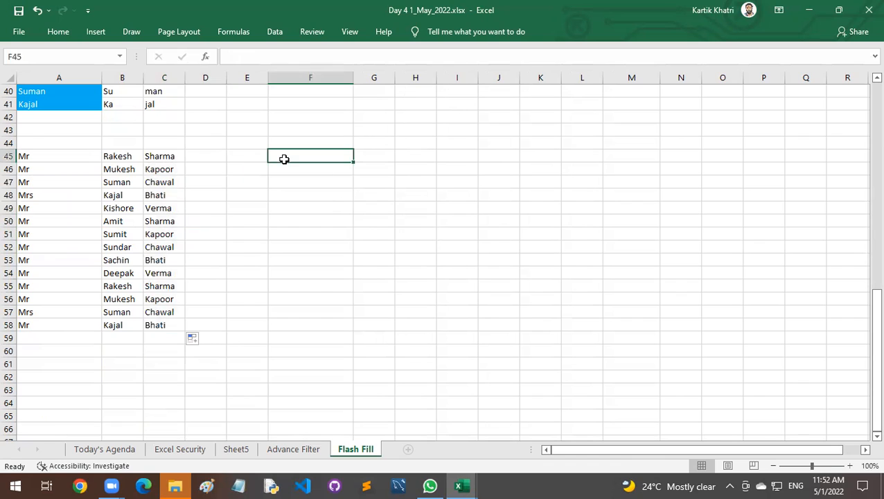
Enter the headers "Title", "FirstName" and "Last Name" in cells A44 to C44.
left_click(79, 143)
type("Tt")
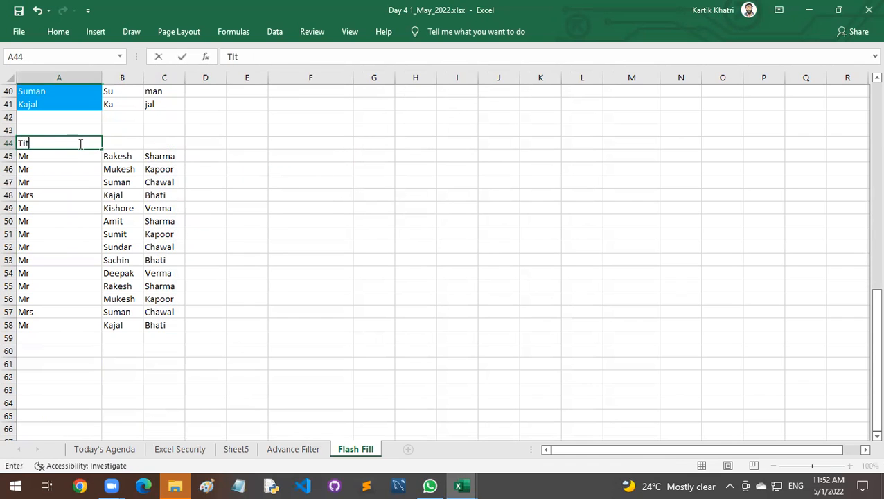
type("tle")
key("Tab")
type("Fri")
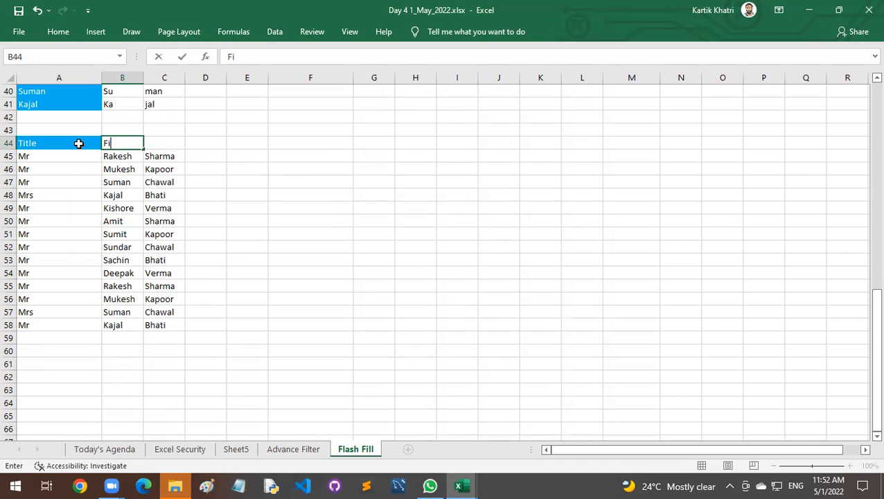
type("stName")
key("Tab")
type("Last Name")
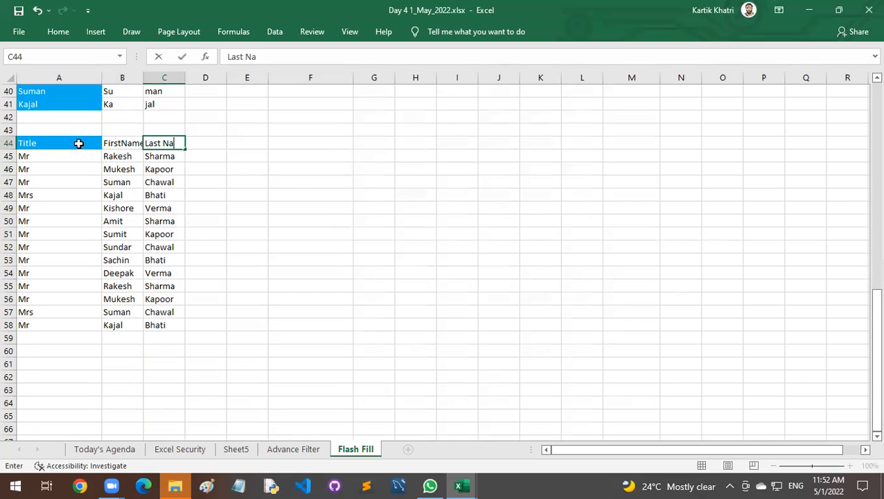
key("Return")
Enter the header "Full Name" in cell F44.
key("Up")
key("Right")
key("Right")
key("Right")
key("Right")
key("Right")
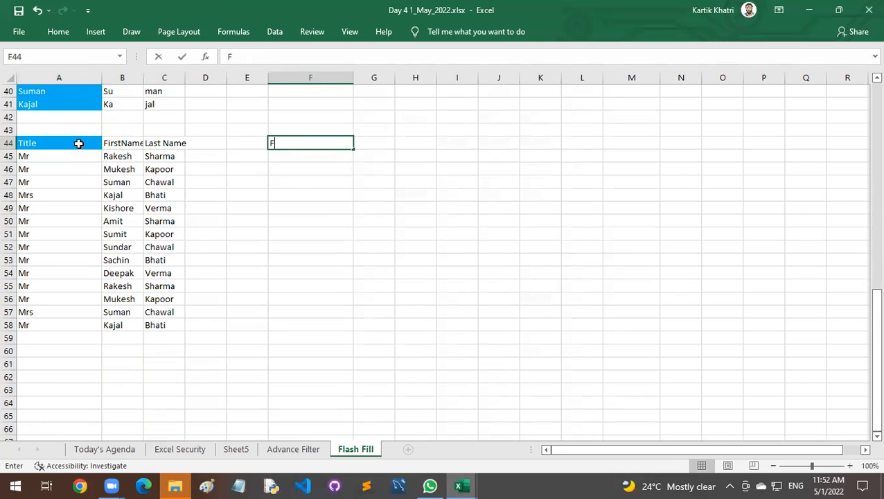
type("Full Name")
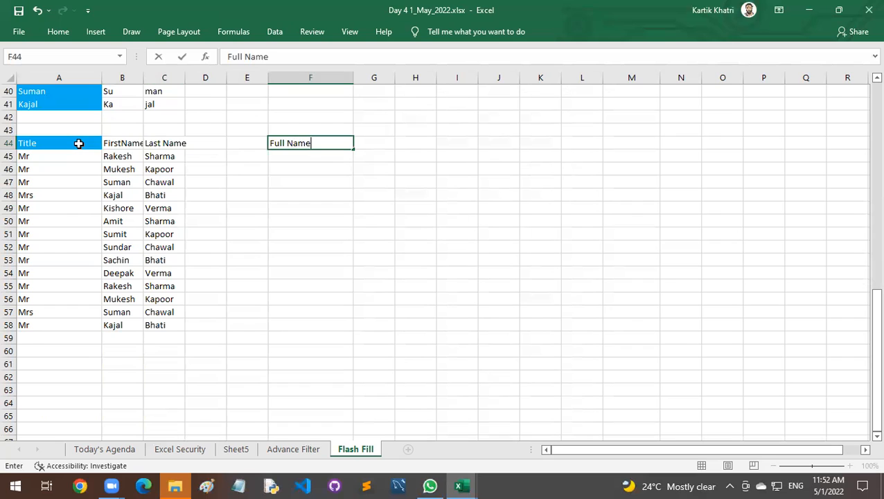
key("Return")
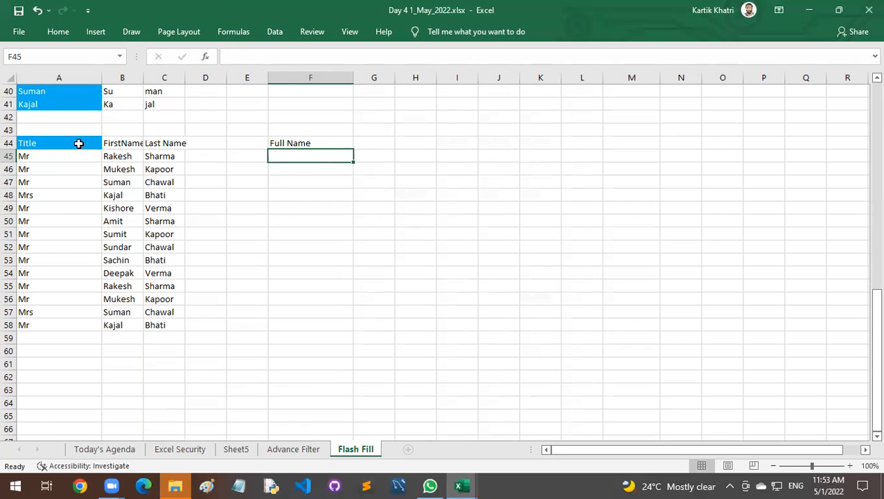
Move the "Full Name" header from F44 to D44, directly beside the Last Name header.
key("Up")
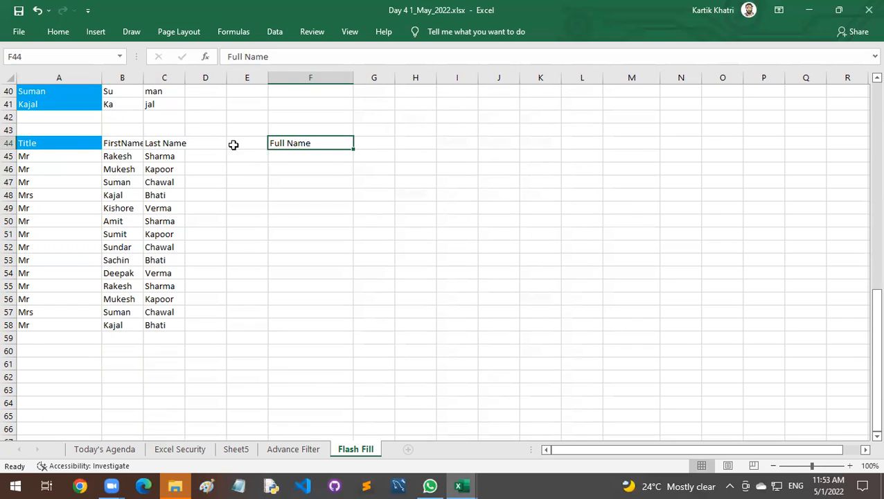
left_click(212, 145)
left_click_drag(244, 214, 235, 325)
left_click(270, 143)
left_click_drag(269, 144, 223, 144)
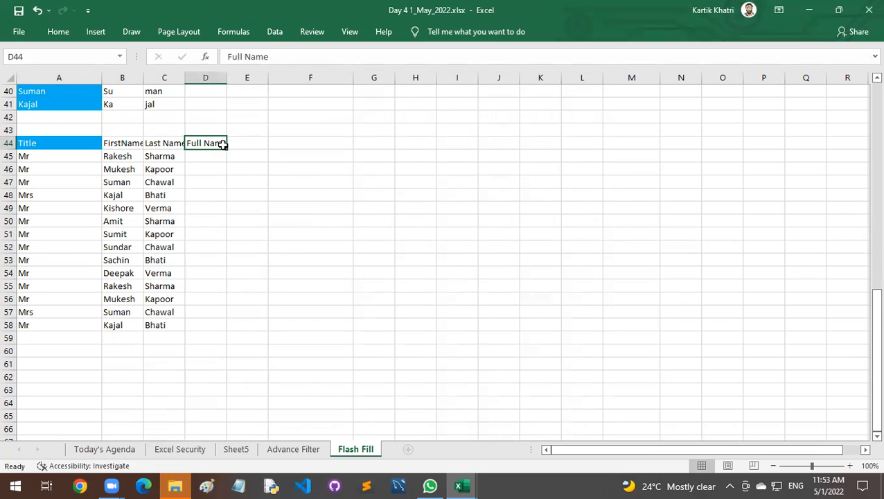
Widen column D and enter the first row's title, first name and last name together in D45.
left_click_drag(233, 88, 260, 85)
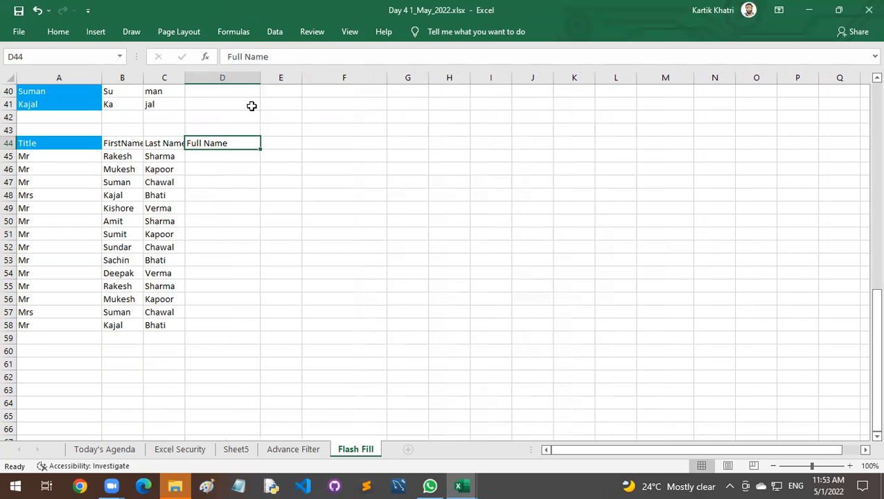
left_click(219, 154)
type("Mr")
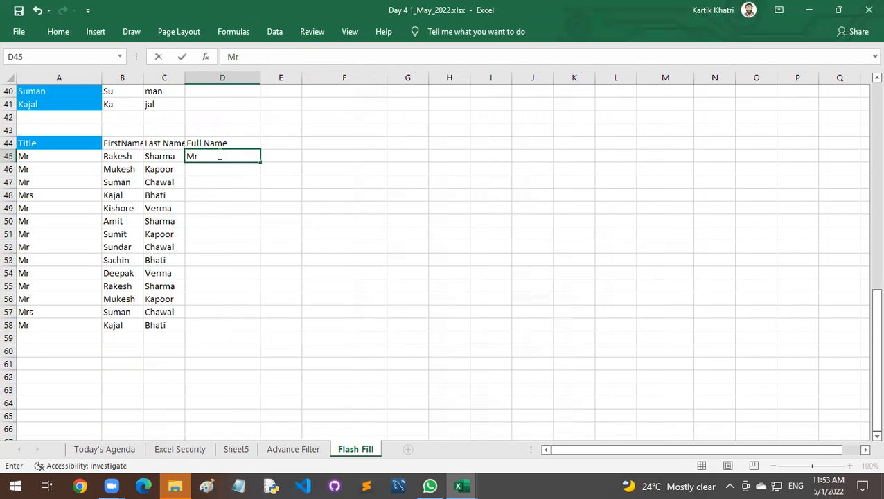
type(" Rakesh Sharma")
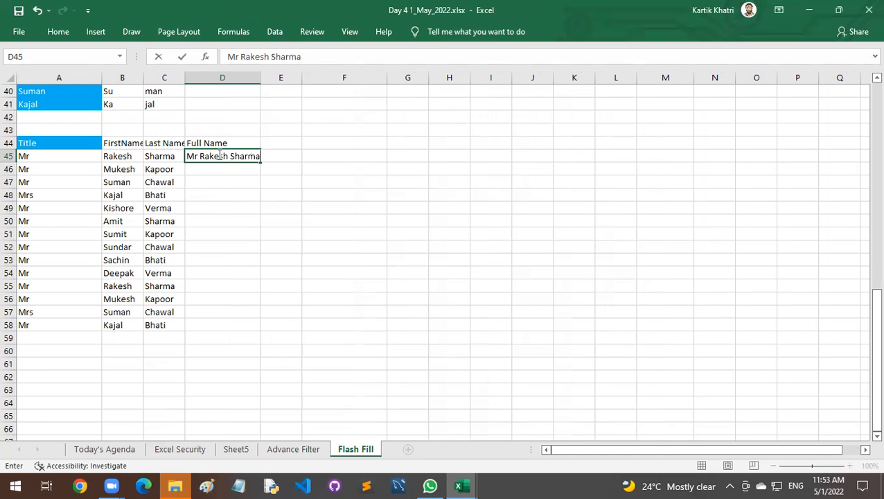
key("Return")
Flash Fill the Full Name column from D45 down to row 58 and widen column D to fit the entries.
left_click(218, 155)
key("ctrl+e")
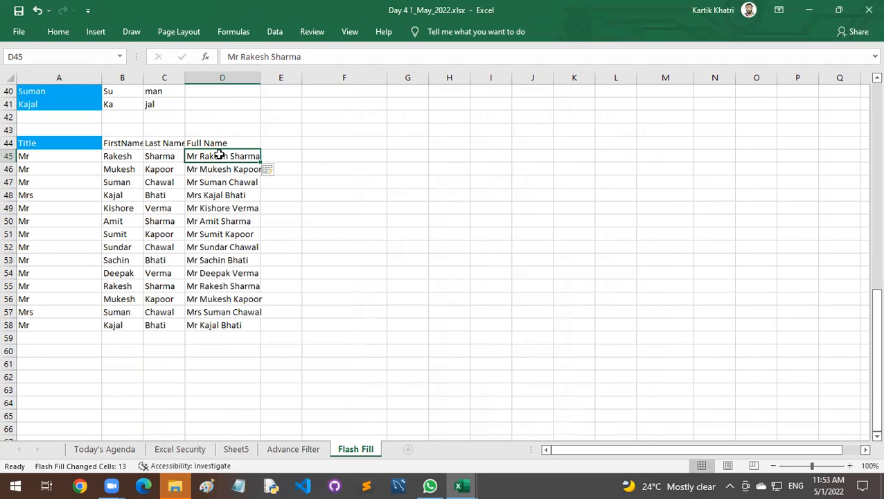
left_click_drag(216, 154, 242, 323)
left_click_drag(261, 76, 277, 79)
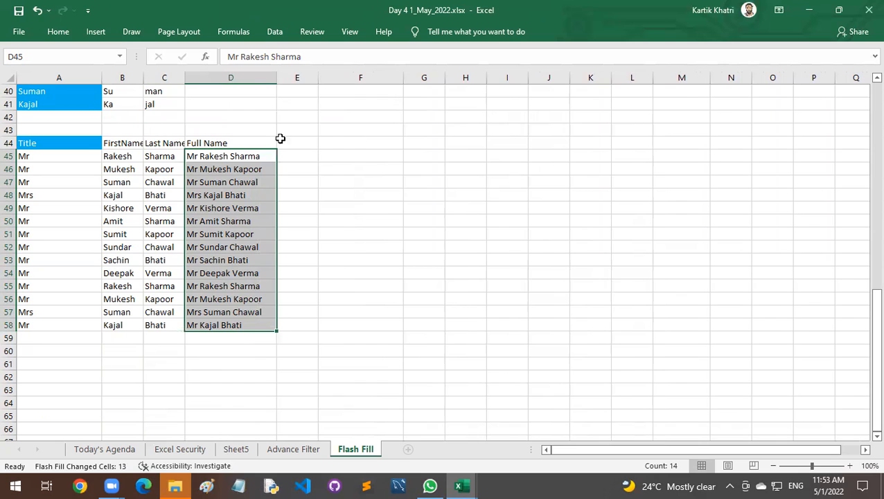
left_click(292, 179)
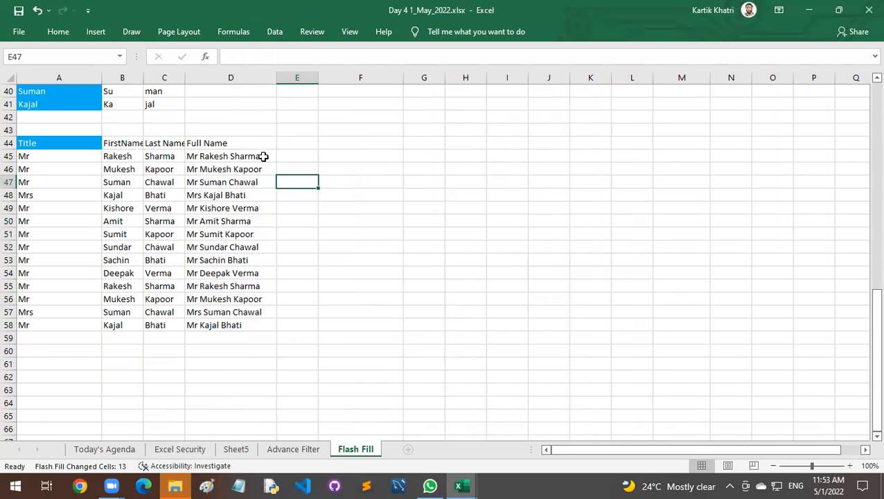
left_click(267, 155)
key("ctrl+shift+Down")
left_click(290, 158)
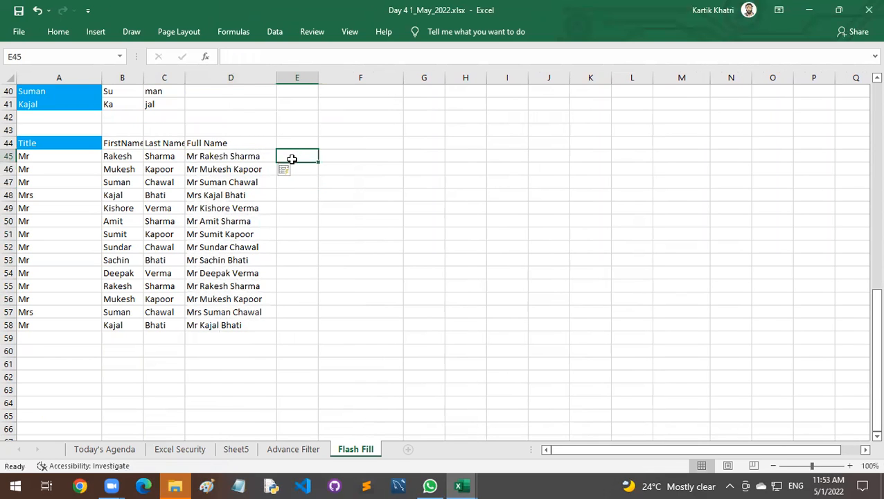
type("=c")
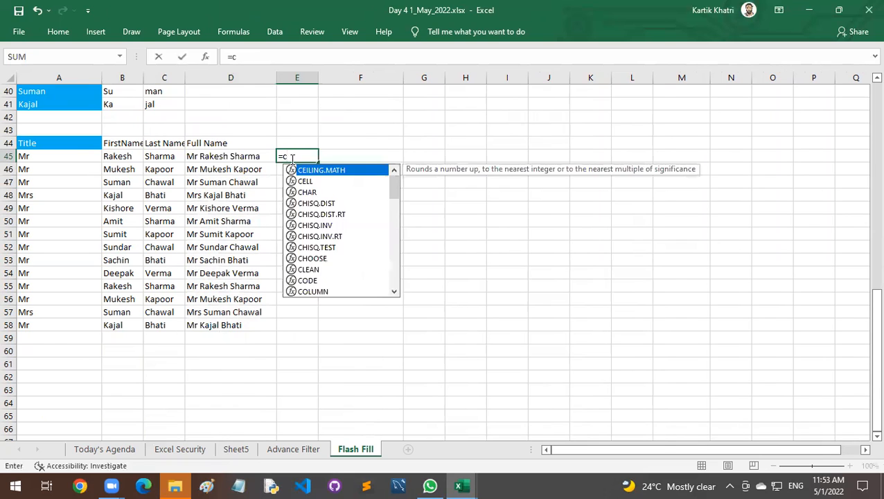
type("on")
key("Escape")
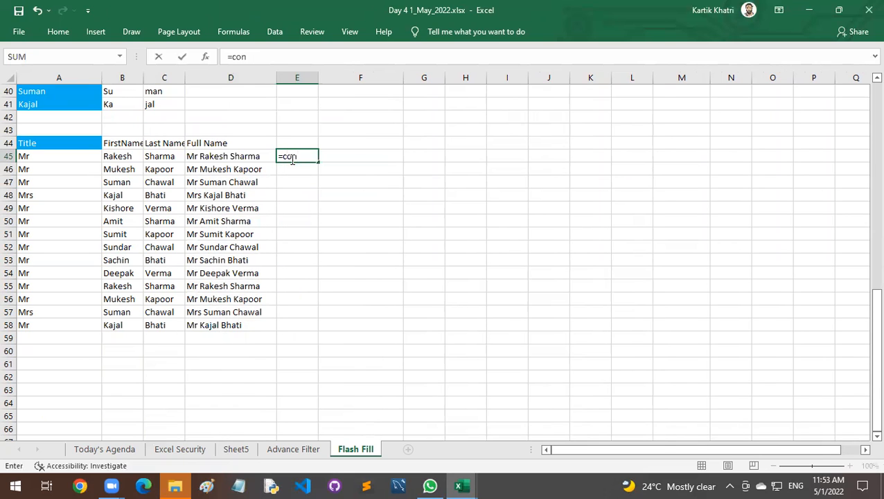
key("Return")
key("BackSpace")
key("Up")
key("Delete")
key("Left")
key("Left")
key("Left")
key("Right")
key("Right")
key("Right")
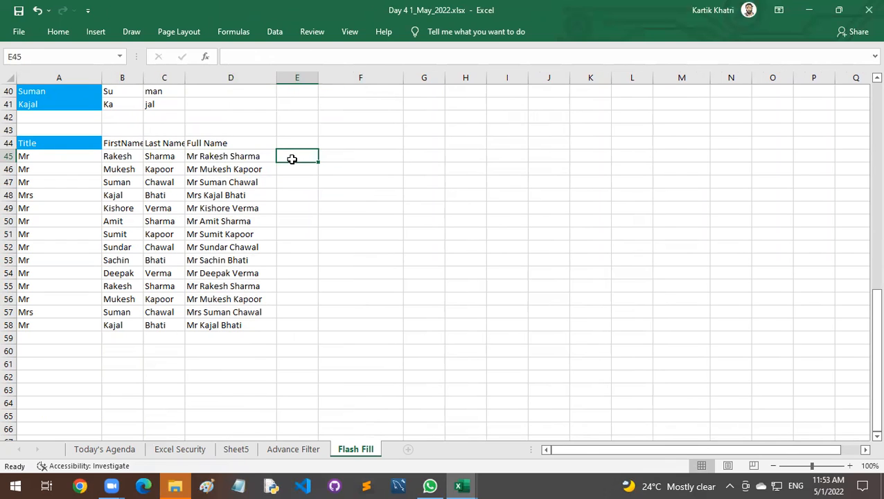
Review the filled full names and the earlier vehicle number and name-splitting examples on the Flash Fill sheet.
left_click(248, 173)
left_click(251, 208)
left_click(246, 234)
left_click(246, 250)
left_click(242, 274)
left_click(238, 301)
scroll(270, 344, "up", 4)
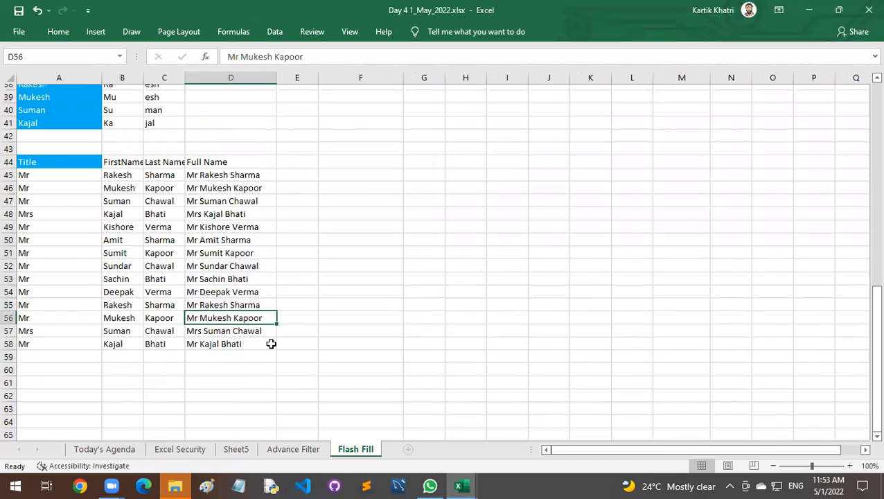
scroll(271, 344, "up", 9)
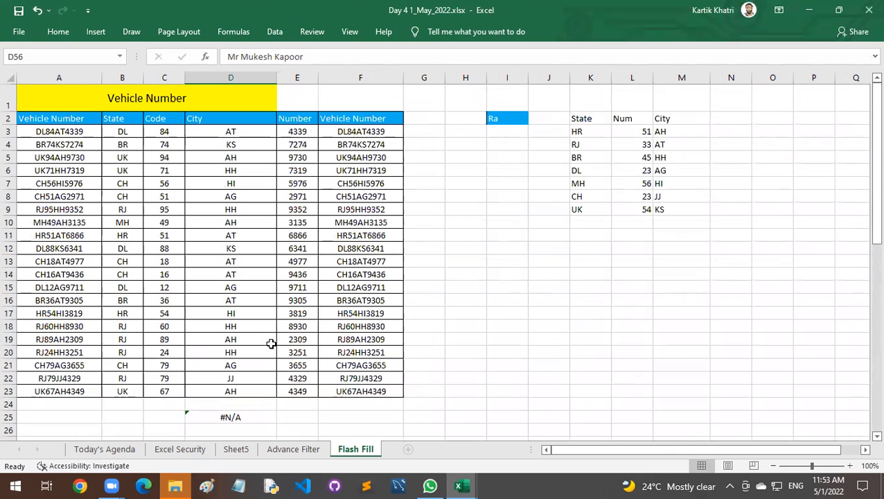
scroll(270, 344, "down", 4)
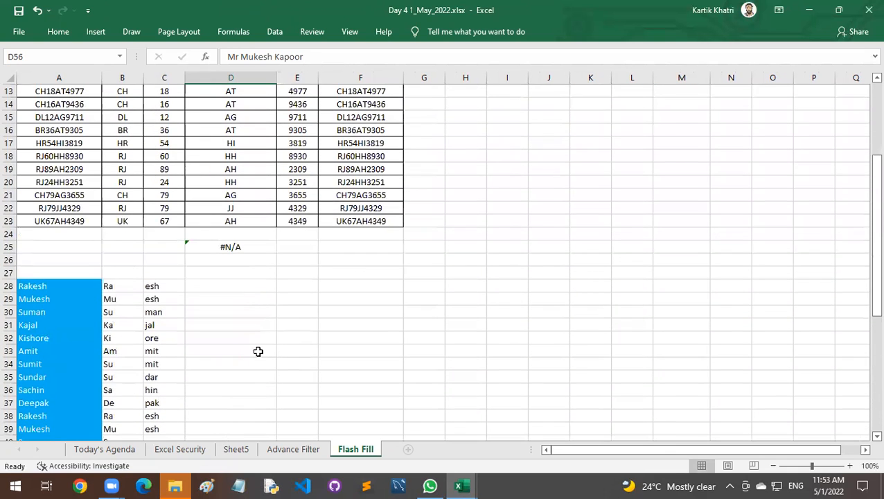
Switch to the Today's Agenda sheet.
left_click(194, 449)
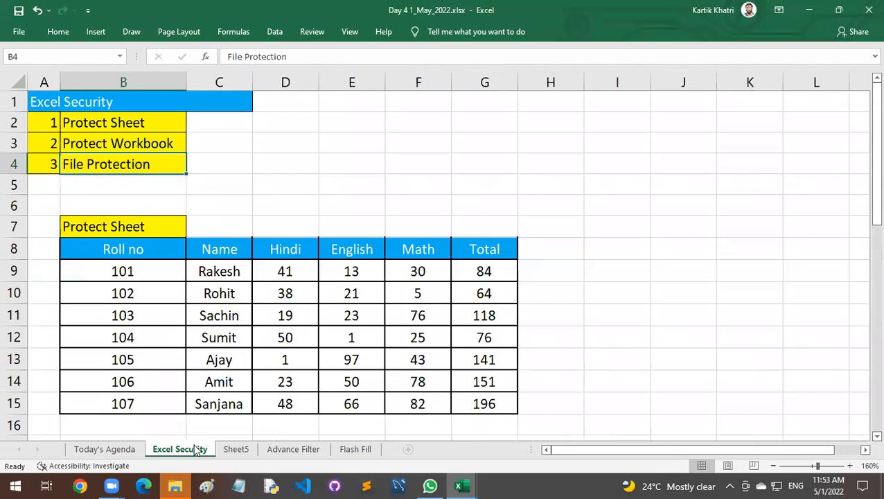
left_click(355, 450)
left_click(126, 450)
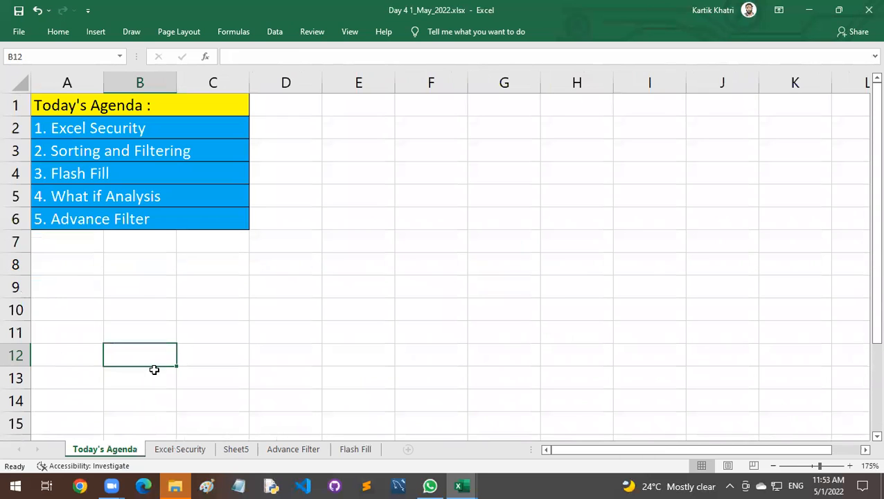
left_click(46, 151)
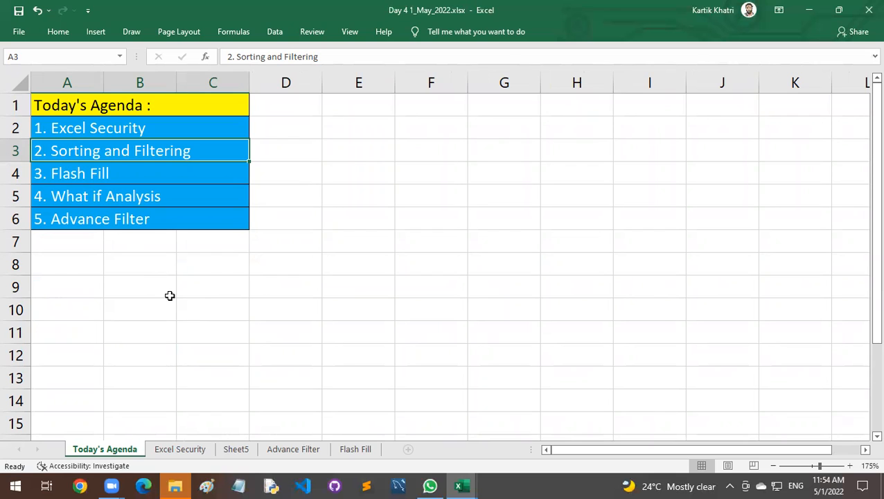
key("ctrl+c")
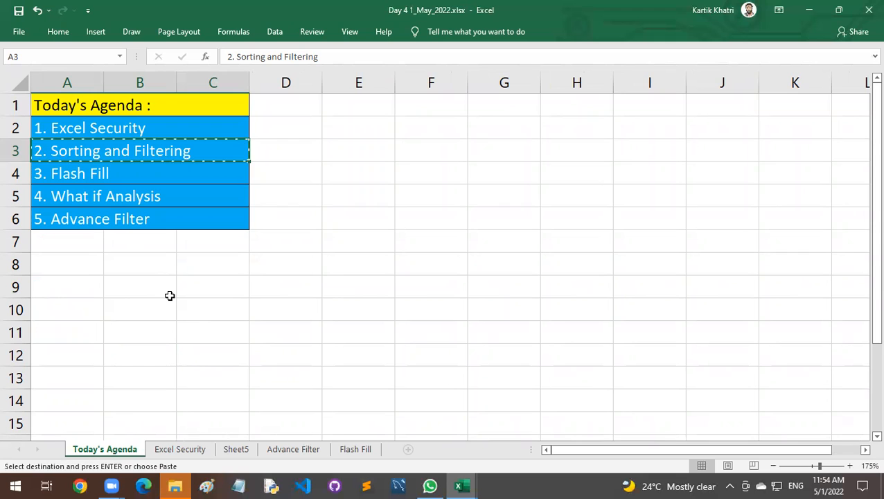
left_click(398, 395)
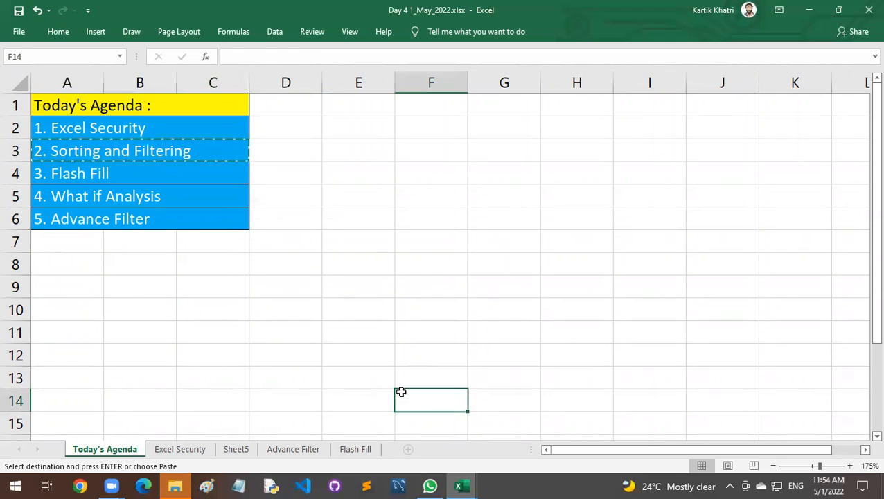
key("Escape")
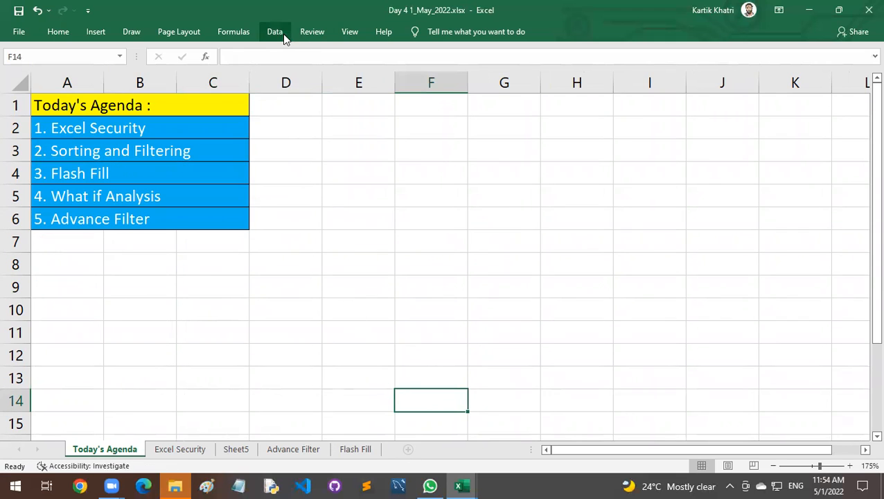
Unprotect the workbook structure and add a new worksheet directly after Today's Agenda.
left_click(312, 32)
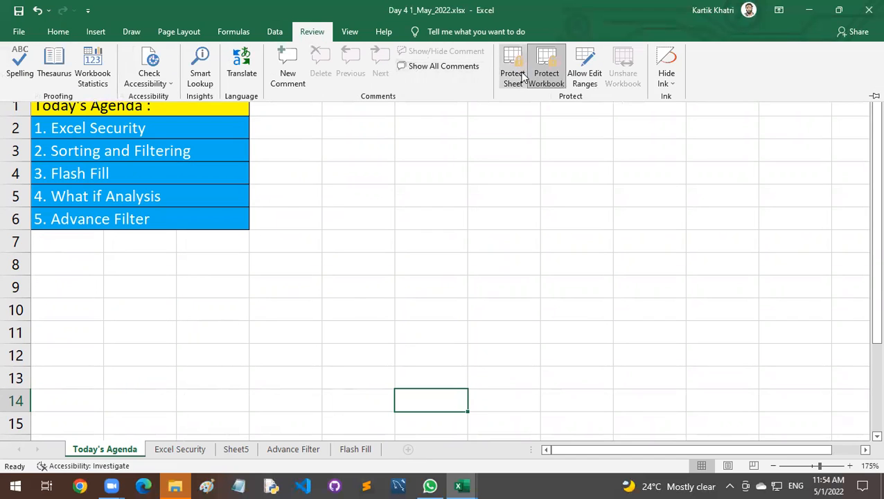
left_click(395, 446)
left_click(379, 424)
left_click(408, 449)
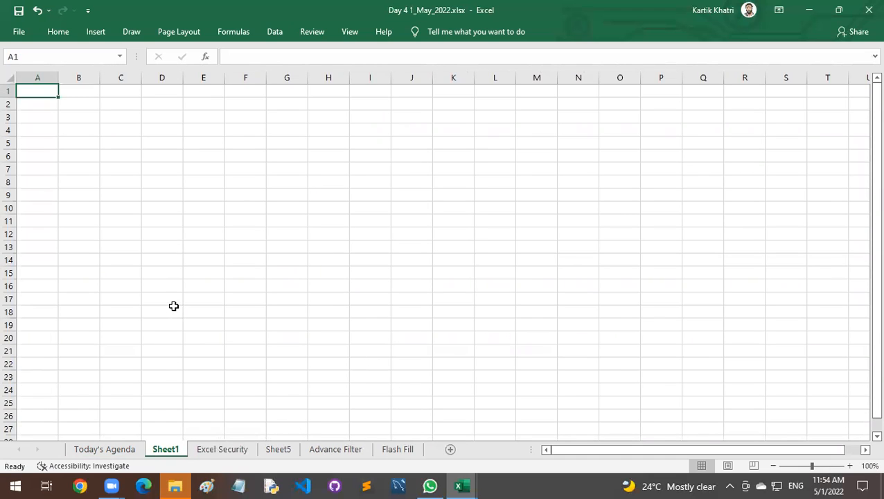
left_click(173, 259)
Copy the "2. Sorting and Filtering" item from the Today's Agenda sheet into cell A1 of the new sheet.
left_click(132, 449)
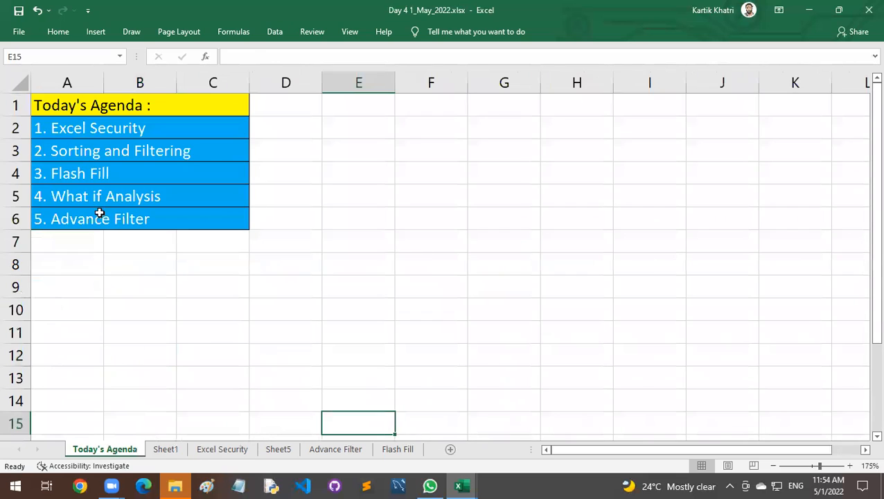
left_click(93, 152)
key("ctrl+c")
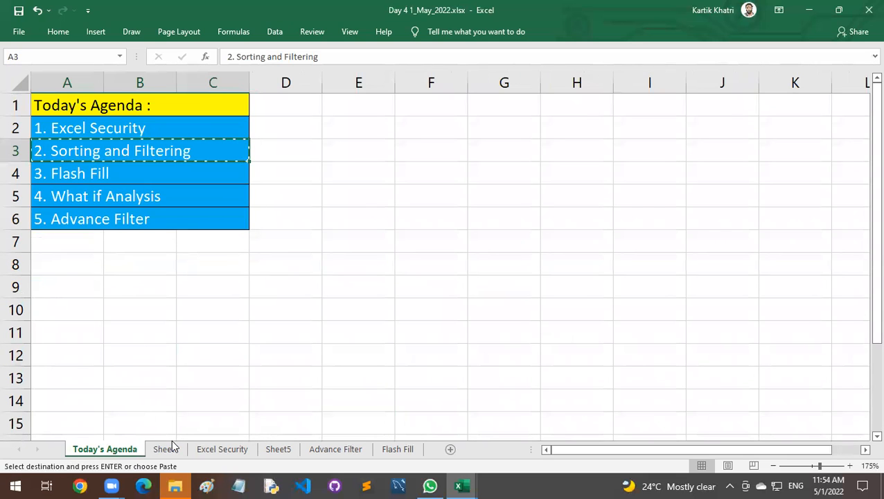
left_click(172, 447)
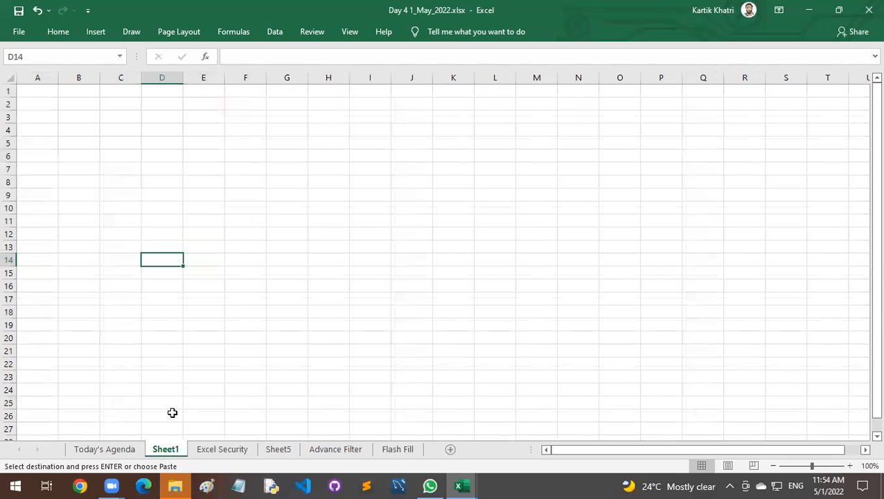
left_click(43, 91)
key("ctrl+v")
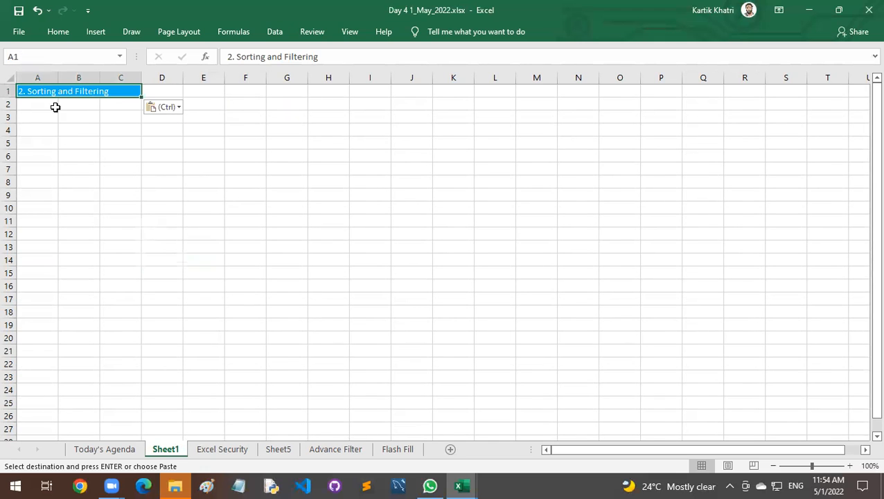
Remove the leading "2." from the A1 heading, leaving "Sorting and Filtering".
scroll(61, 150, "up", 8, "ctrl")
key("Escape")
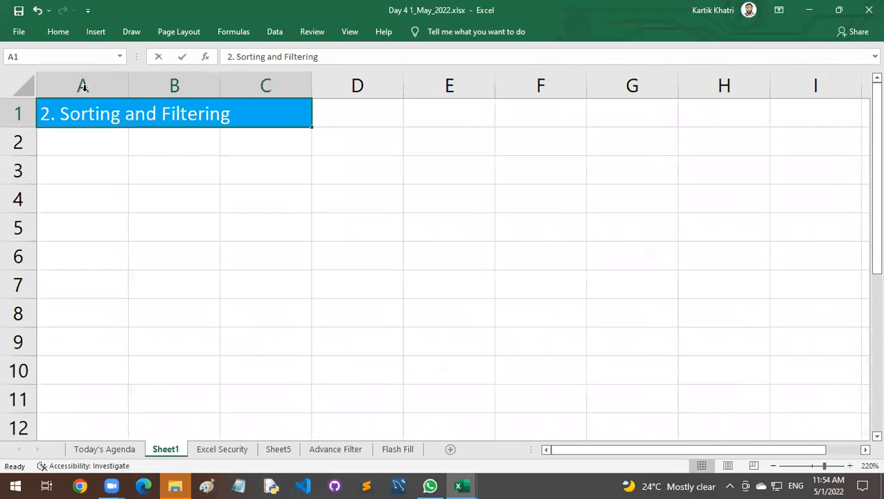
key("BackSpace")
key("BackSpace")
key("BackSpace")
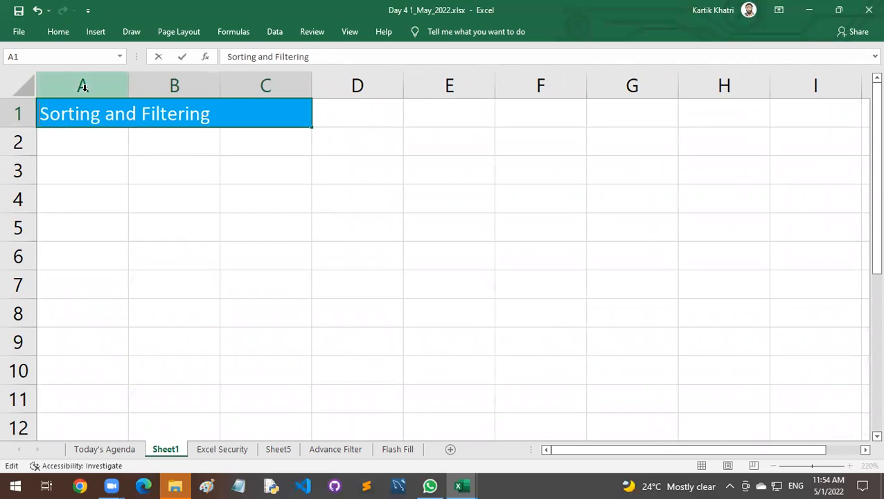
key("Return")
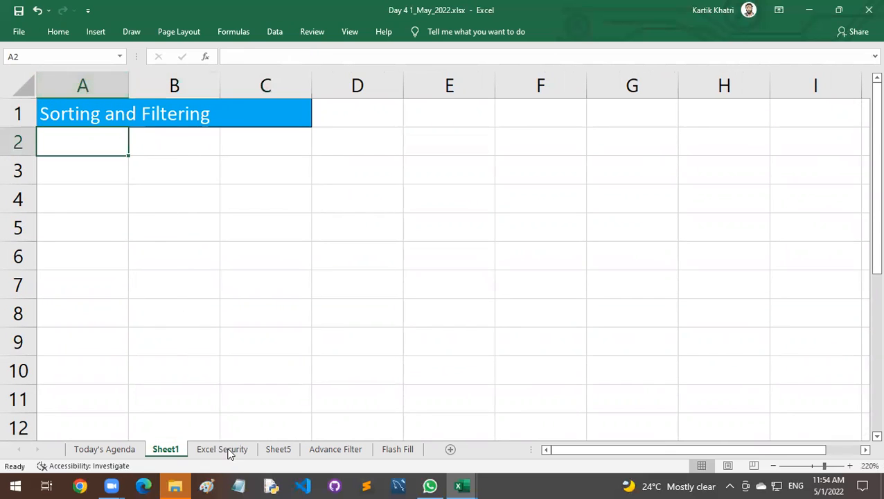
Rename the new sheet as "Sort and Filter".
double_click(181, 451)
type("Sort and")
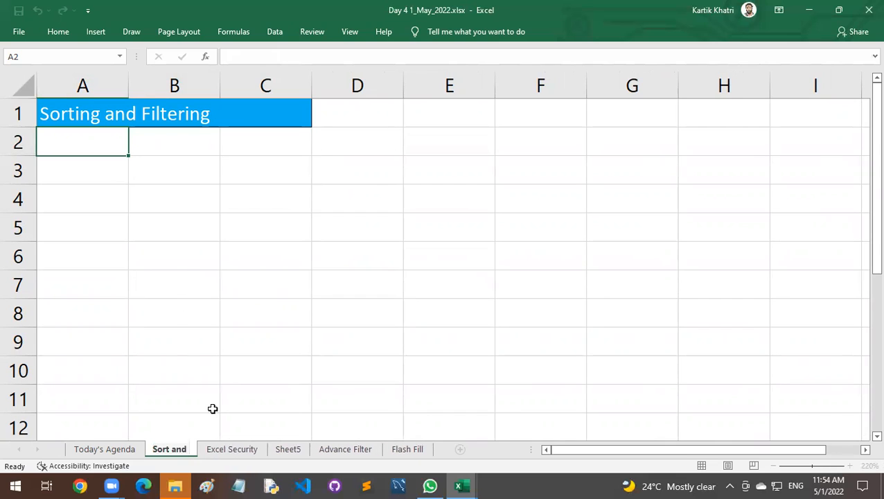
type(" Filter")
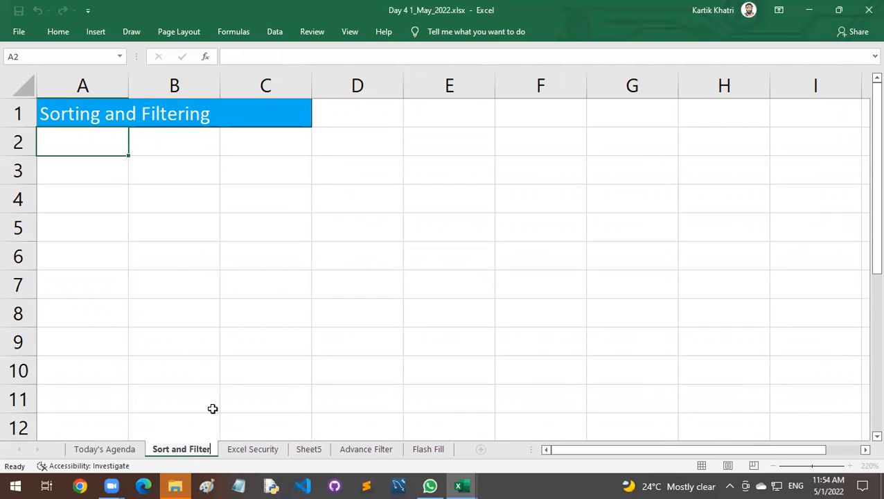
key("Return")
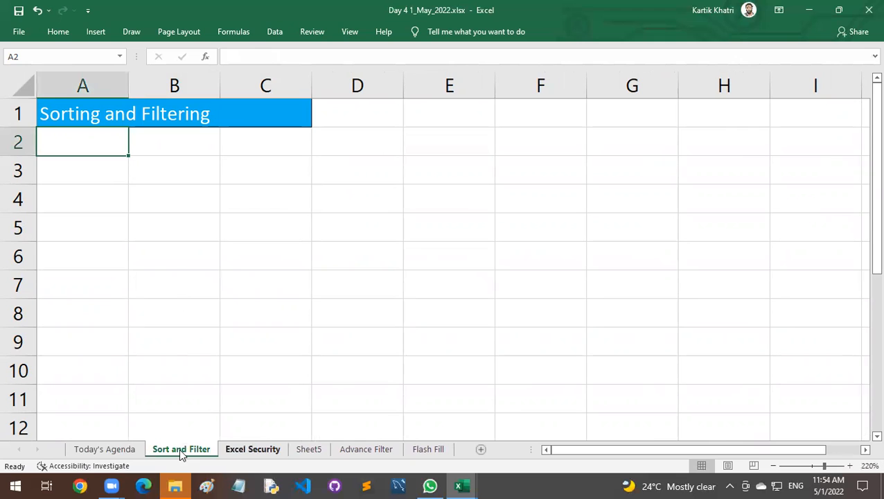
Copy the student marks table A4:G24 from the Advance Filter sheet to cell A3 of the Sort and Filter sheet.
left_click(361, 449)
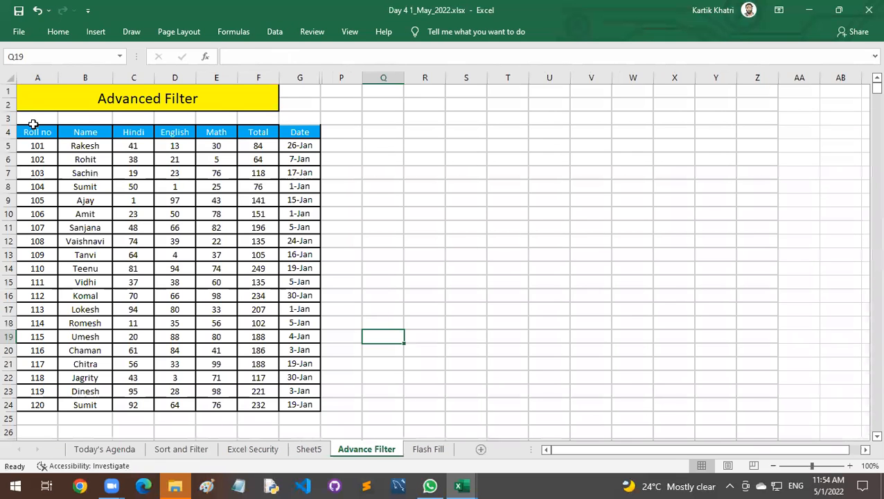
left_click_drag(46, 131, 285, 401)
key("ctrl+c")
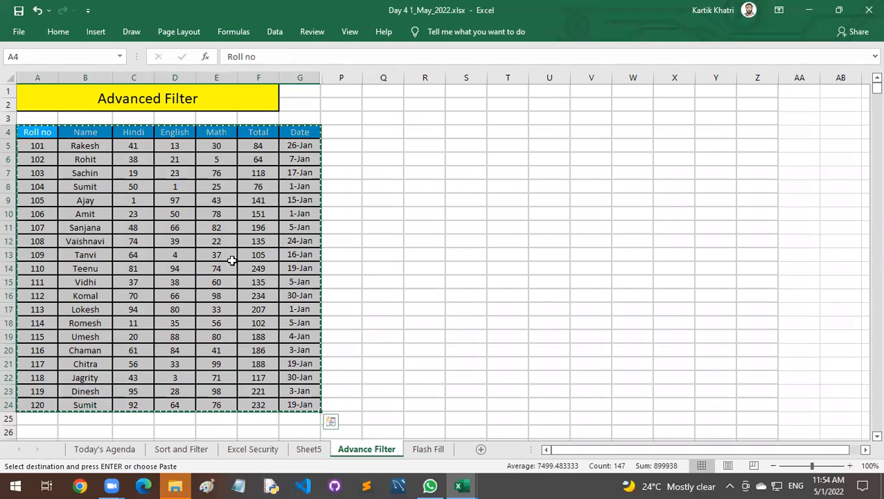
left_click(181, 449)
left_click(84, 174)
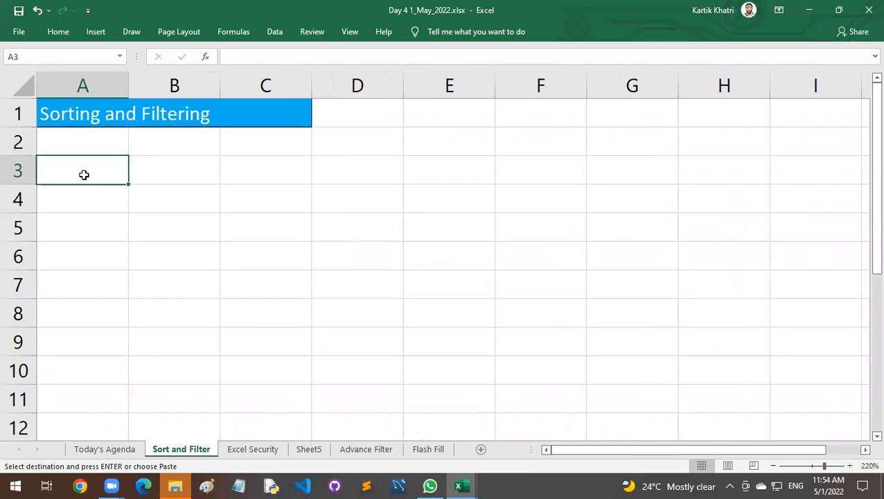
key("ctrl+v")
scroll(233, 197, "down", 8)
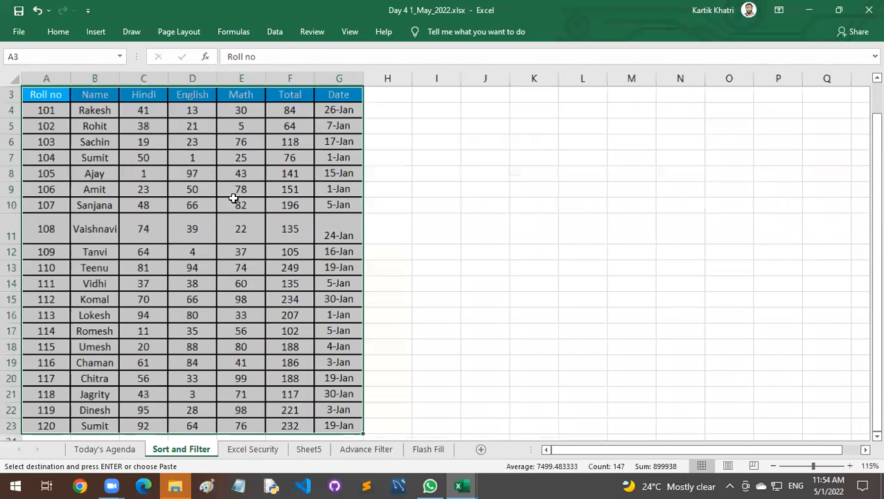
Widen the Name column to fit the longest name and auto-fit the height of row 11.
left_click_drag(100, 76, 119, 76)
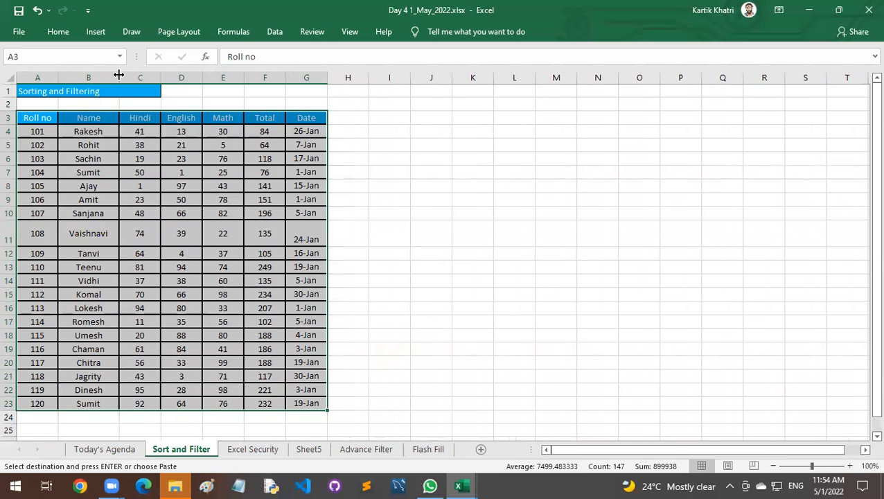
double_click(11, 248)
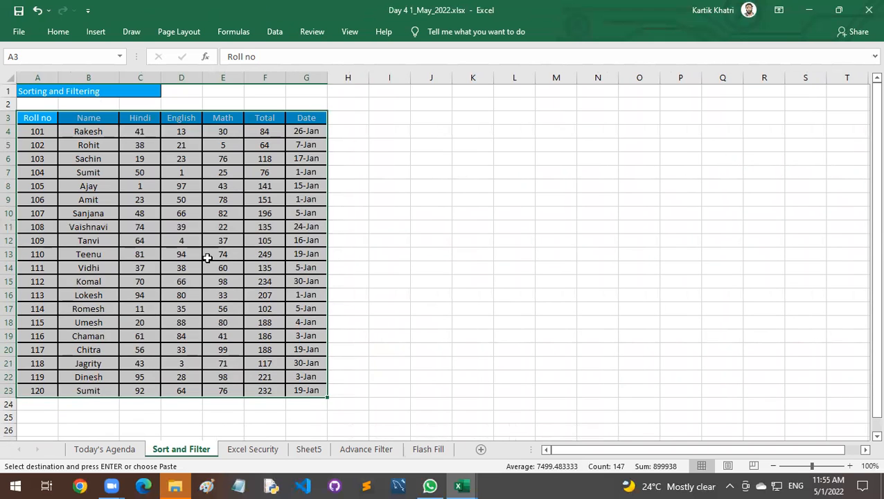
left_click(208, 255)
Examine the student marks table, going through the Roll no, Name and Date columns.
scroll(305, 281, "up", 2)
left_click_drag(64, 126, 308, 359)
left_click(341, 307)
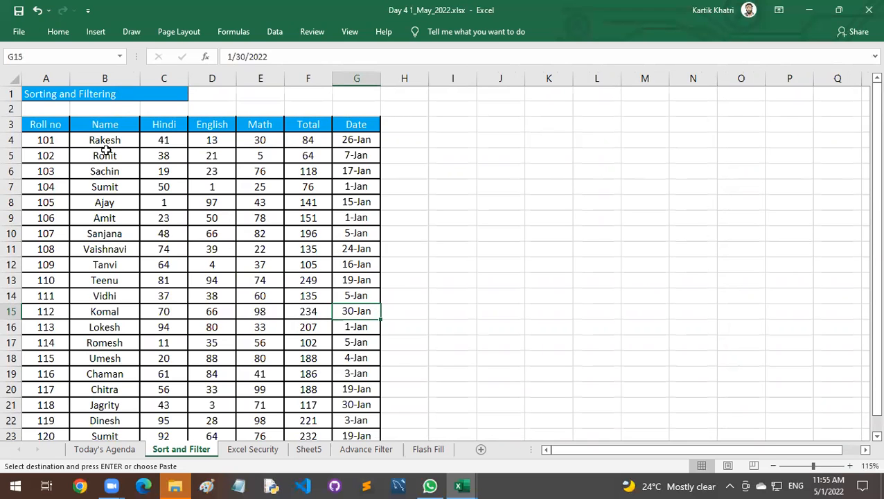
left_click_drag(46, 127, 69, 435)
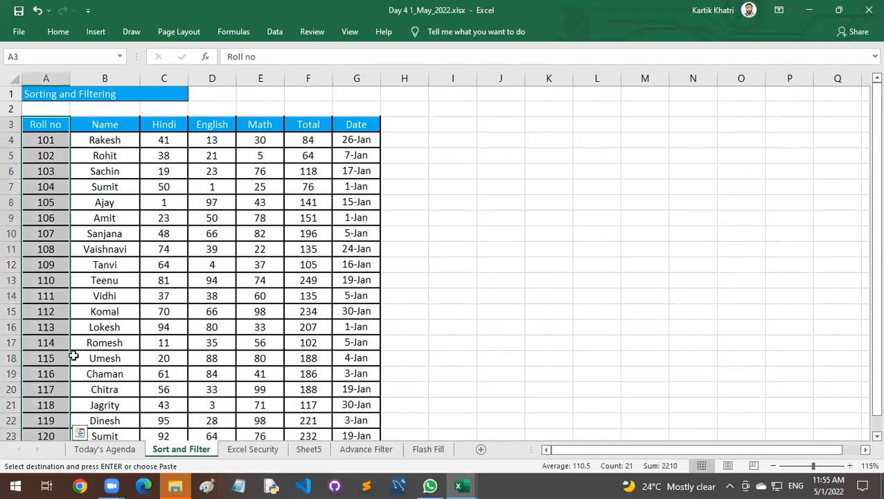
scroll(77, 359, "down", 2)
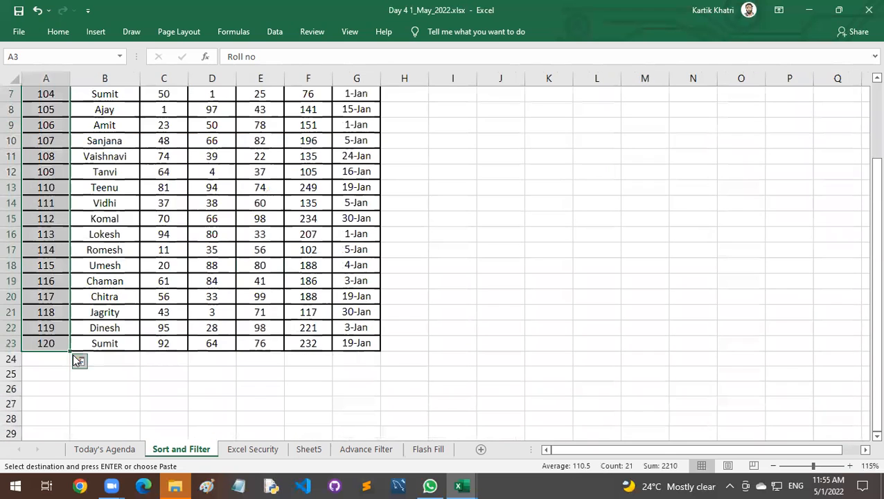
left_click(170, 189)
scroll(213, 238, "up", 2)
left_click_drag(123, 124, 129, 247)
left_click(337, 127)
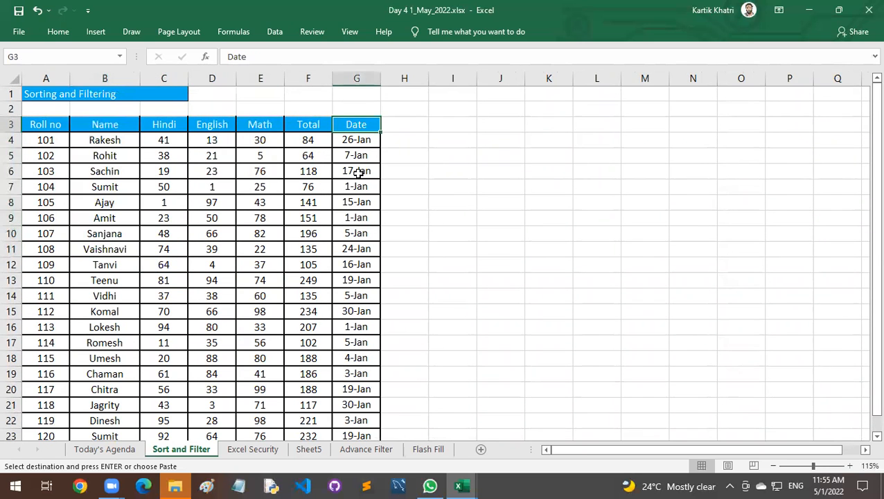
left_click(47, 125)
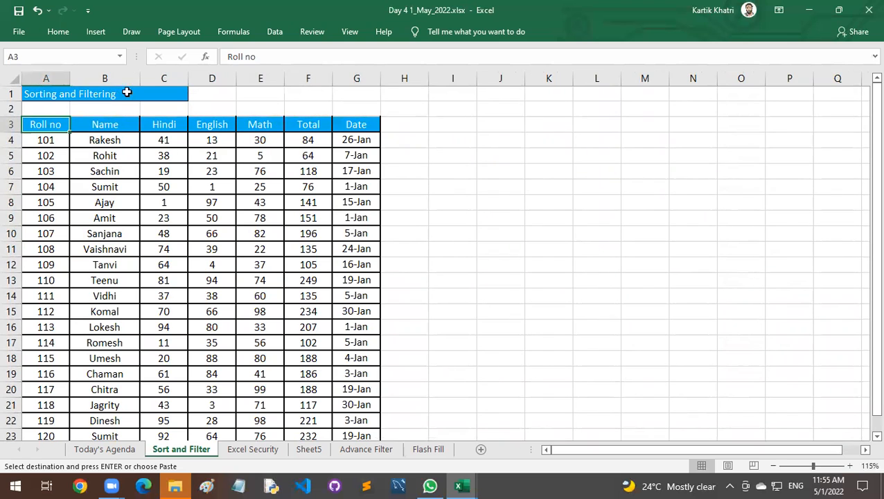
left_click(273, 33)
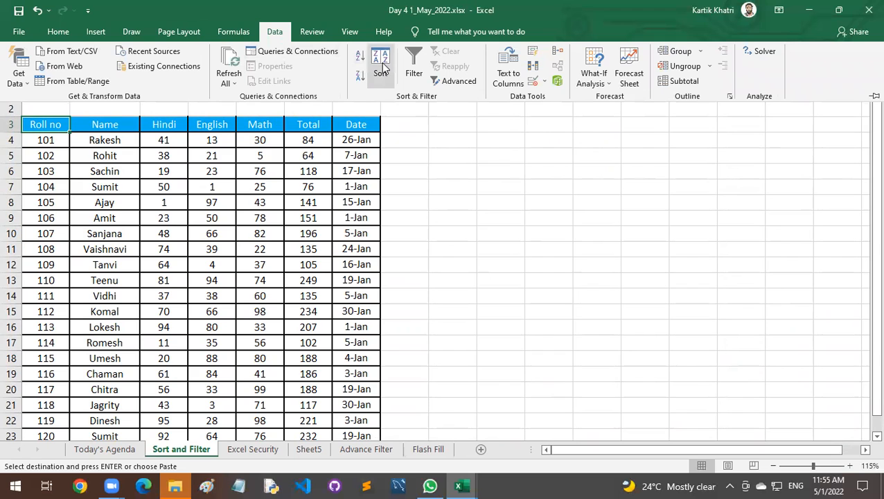
left_click(267, 158)
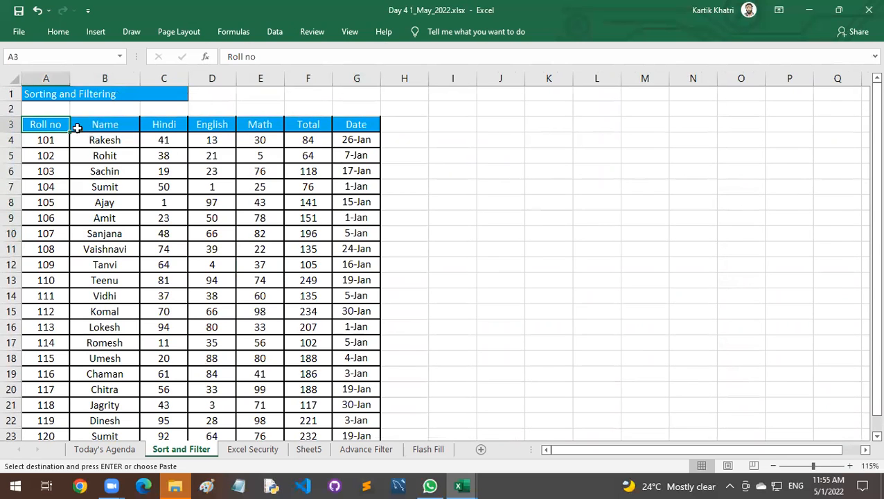
right_click(63, 130)
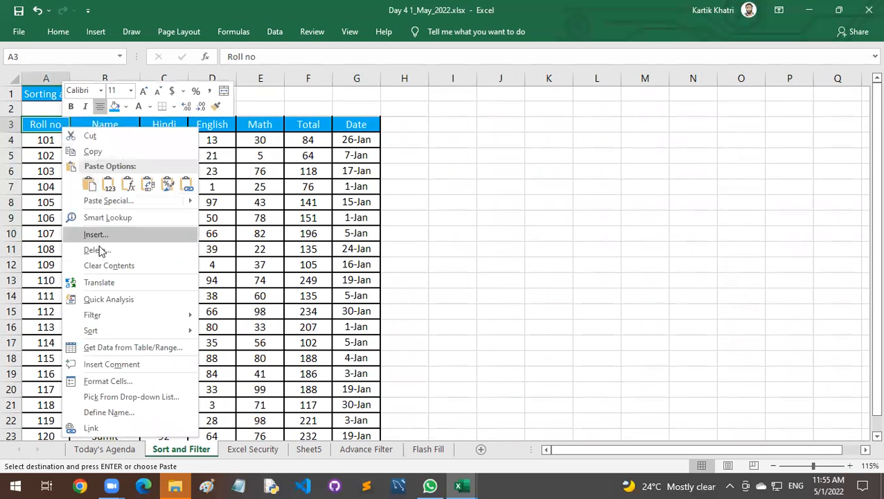
mouse_move(103, 330)
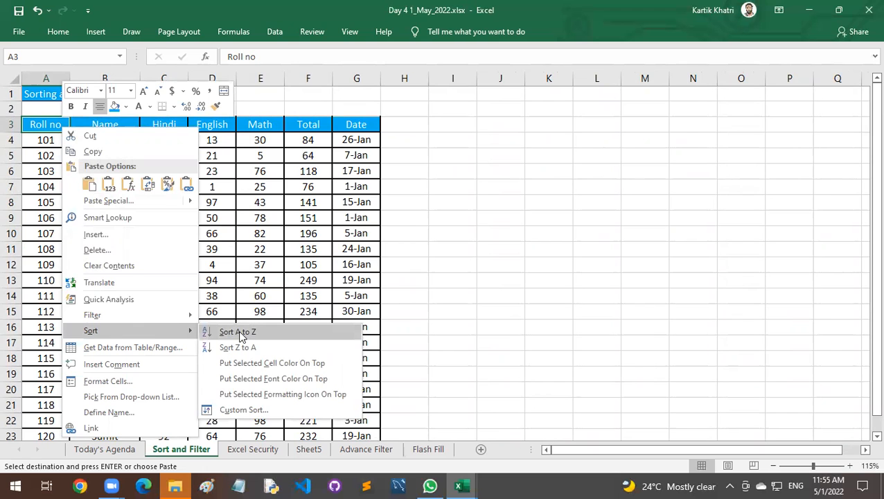
left_click(222, 240)
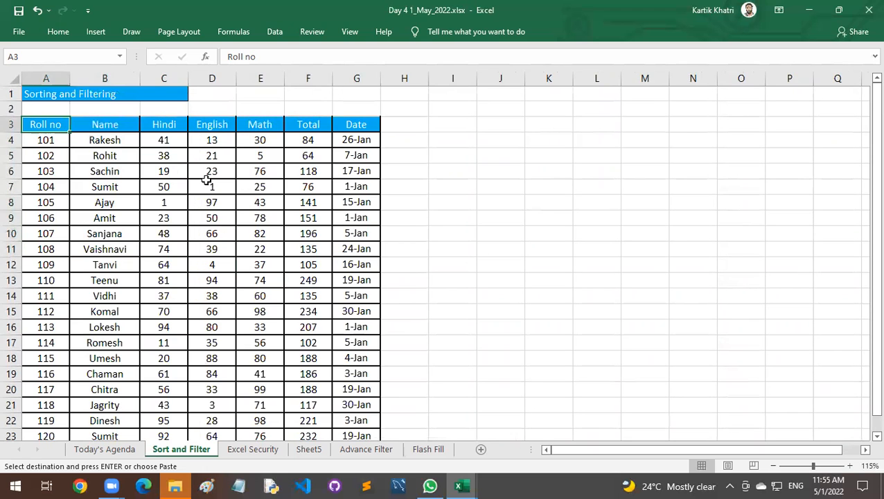
Sort the marks table by the English column from smallest to largest and check the column's order.
right_click(209, 182)
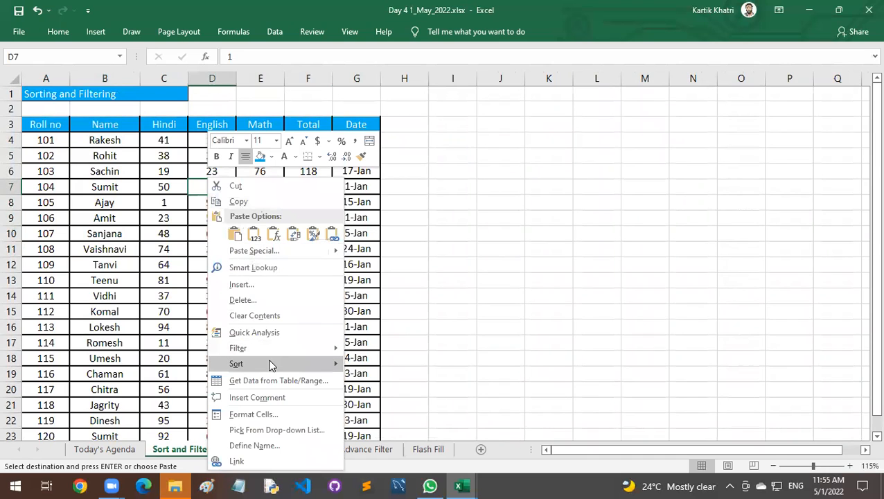
mouse_move(277, 365)
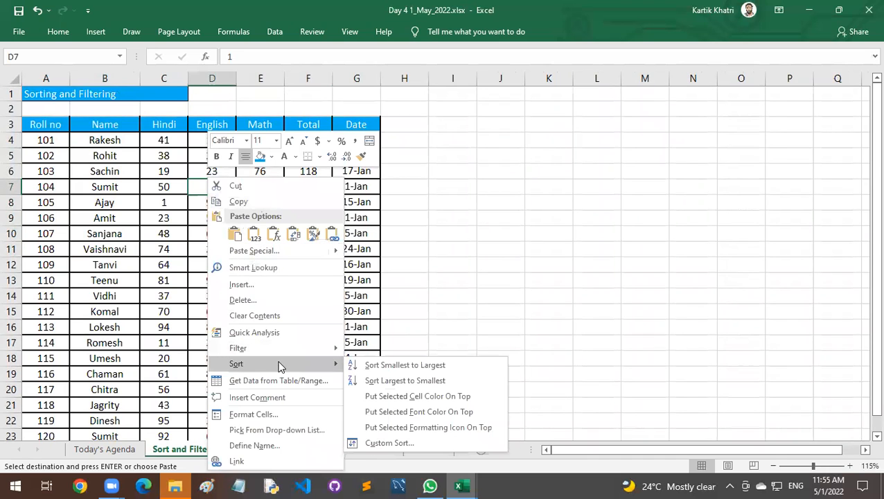
left_click(374, 365)
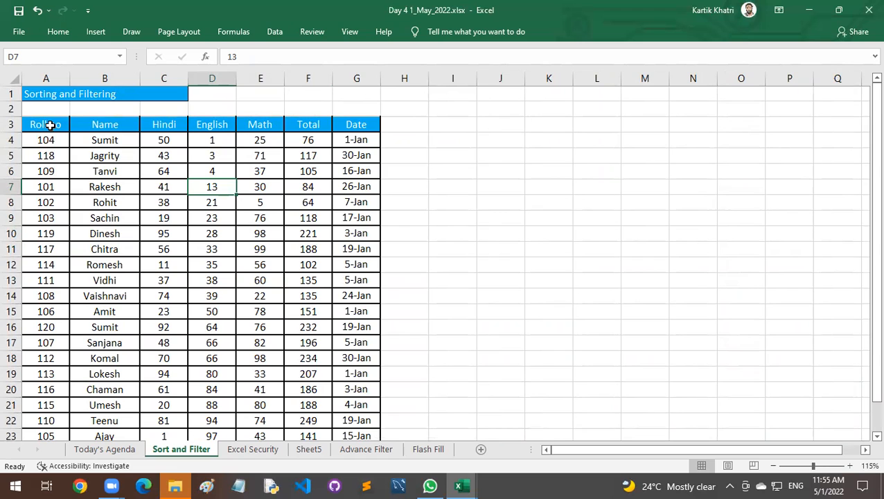
left_click_drag(211, 142, 212, 434)
scroll(250, 298, "down", 2)
scroll(250, 298, "up", 2)
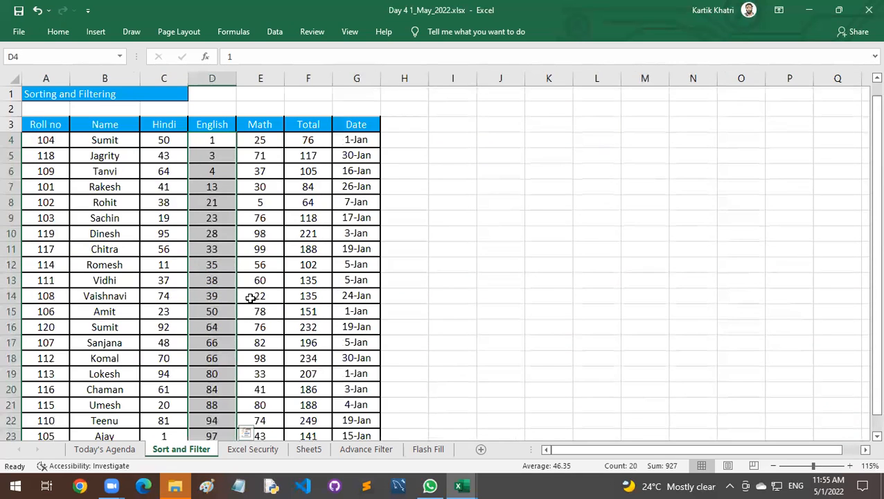
Sort the whole marks table A3:G23 by Roll no from smallest to largest and check the column's order.
left_click(58, 124)
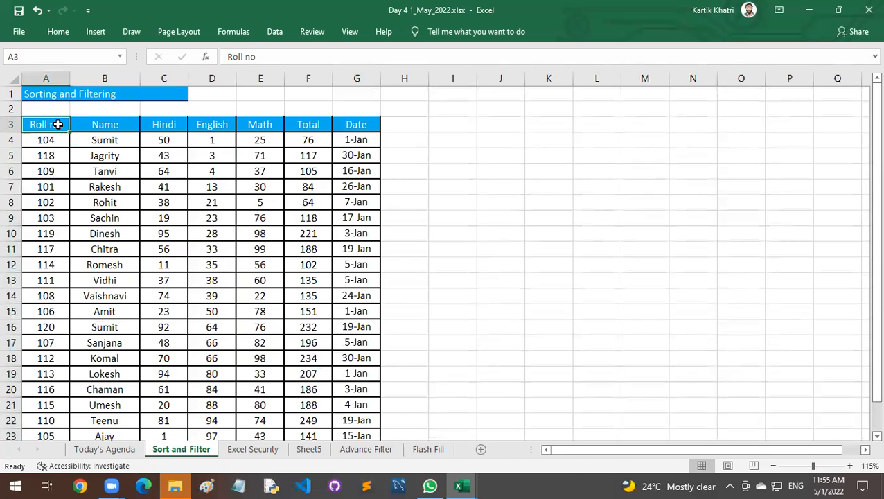
key("ctrl+shift+End")
right_click(102, 105)
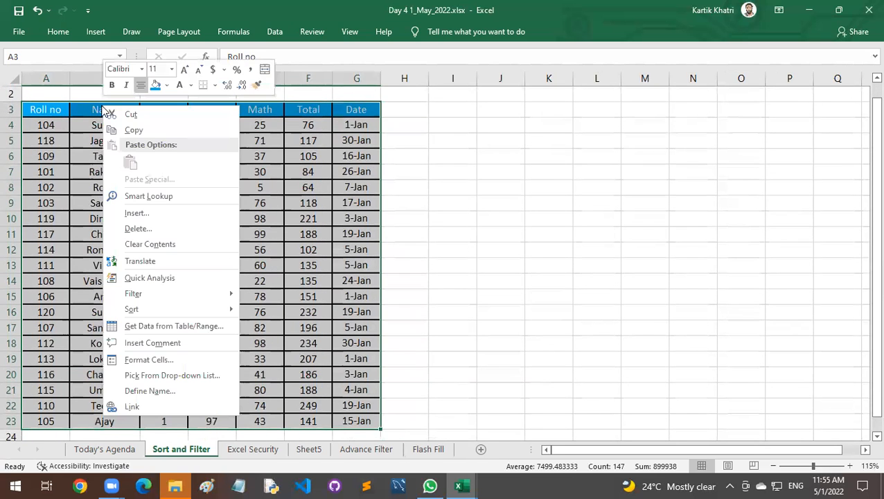
mouse_move(147, 312)
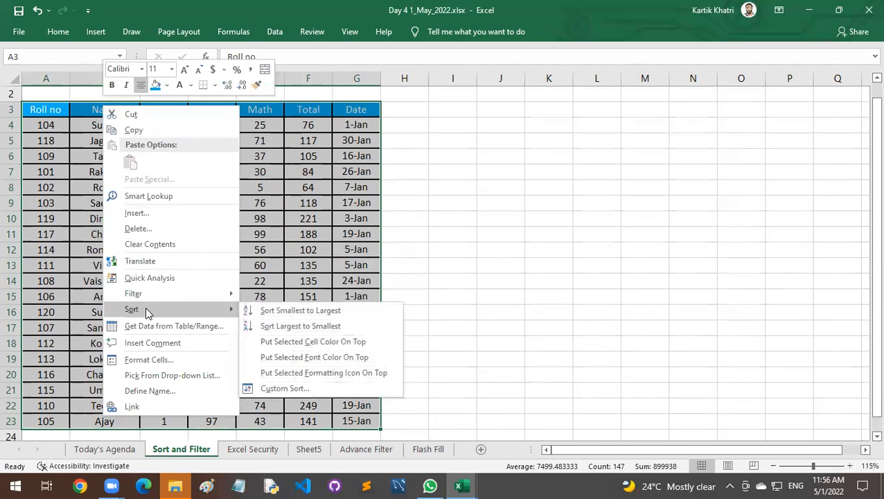
left_click(258, 310)
left_click_drag(53, 114, 51, 414)
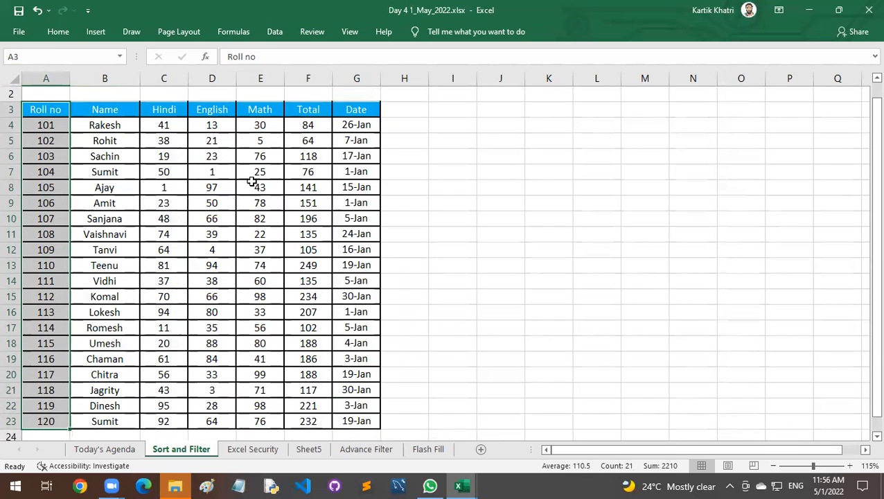
Sort the marks table by the Name column from A to Z and check the reordered rows.
left_click(123, 124)
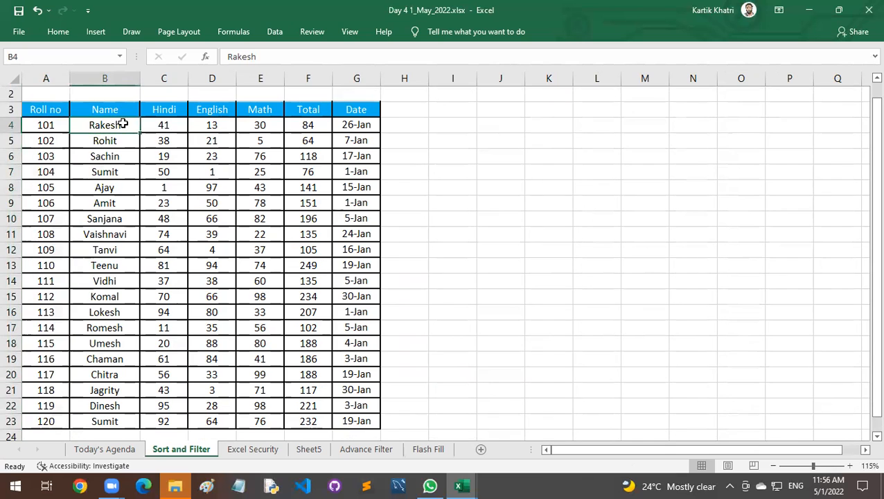
right_click(123, 125)
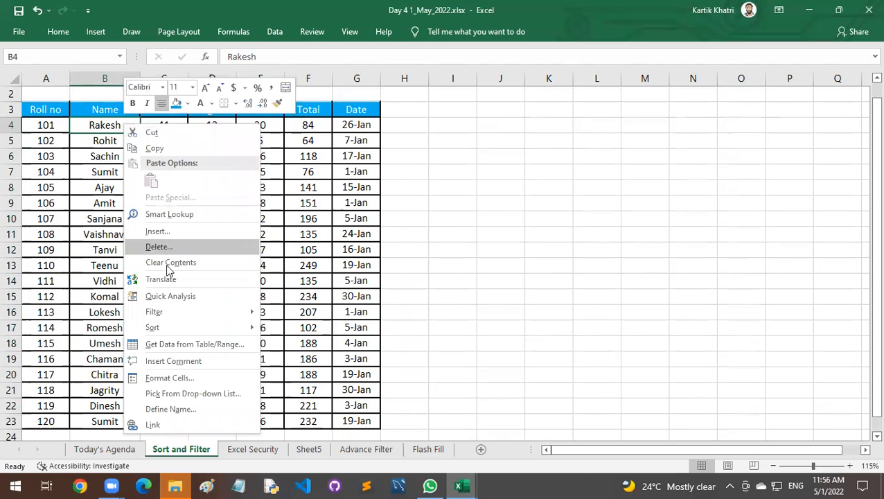
mouse_move(239, 329)
left_click(281, 331)
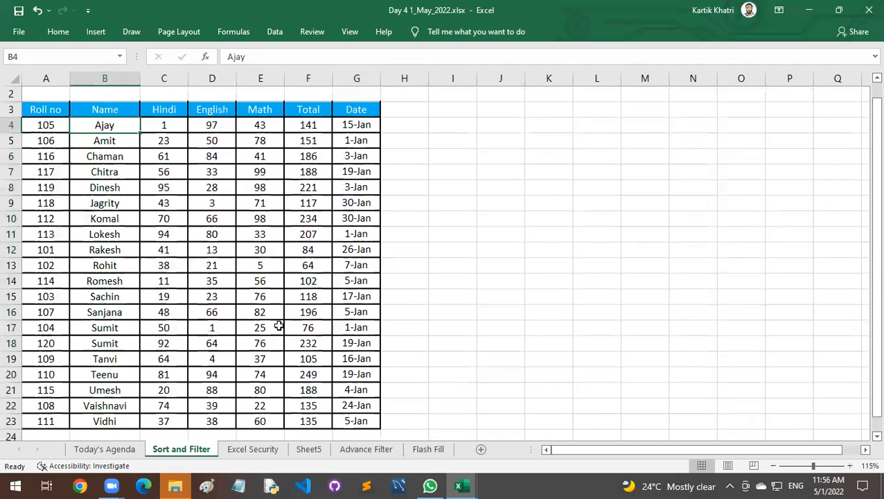
left_click_drag(111, 122, 125, 421)
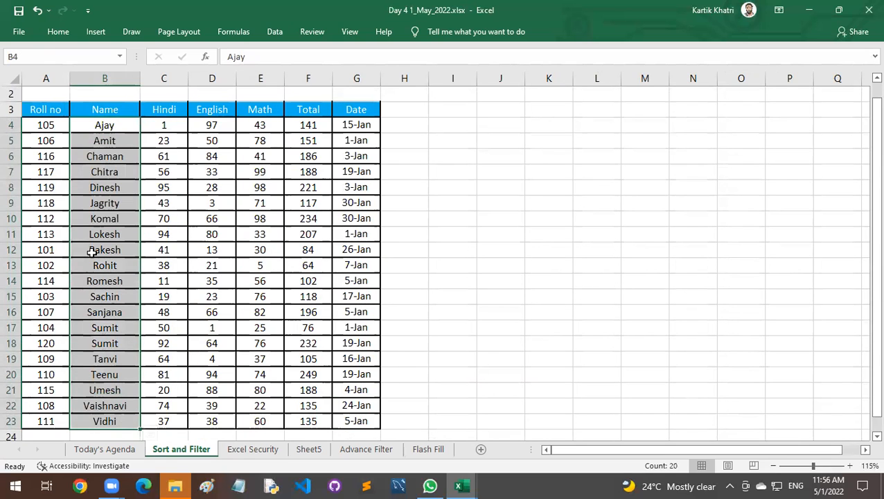
left_click_drag(49, 125, 345, 417)
left_click(237, 288)
left_click_drag(237, 288, 237, 290)
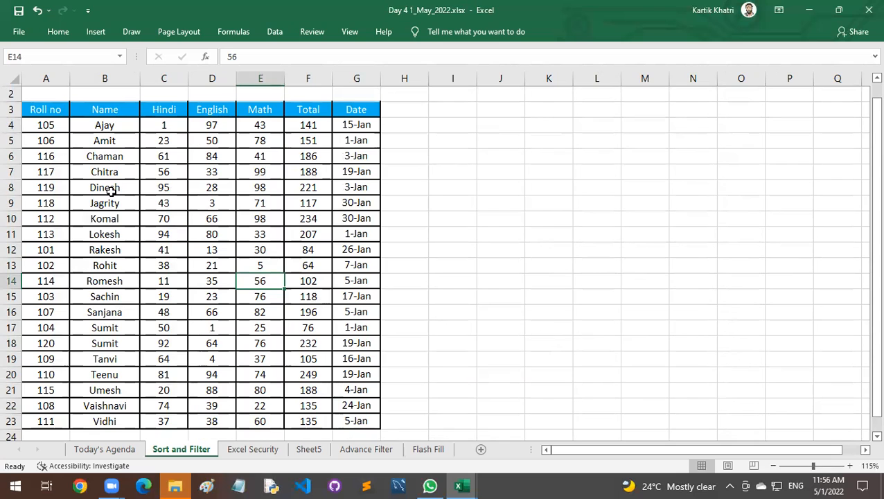
Overwrite the student names in cells B5:B12 with the same first name as in B4.
left_click(111, 144)
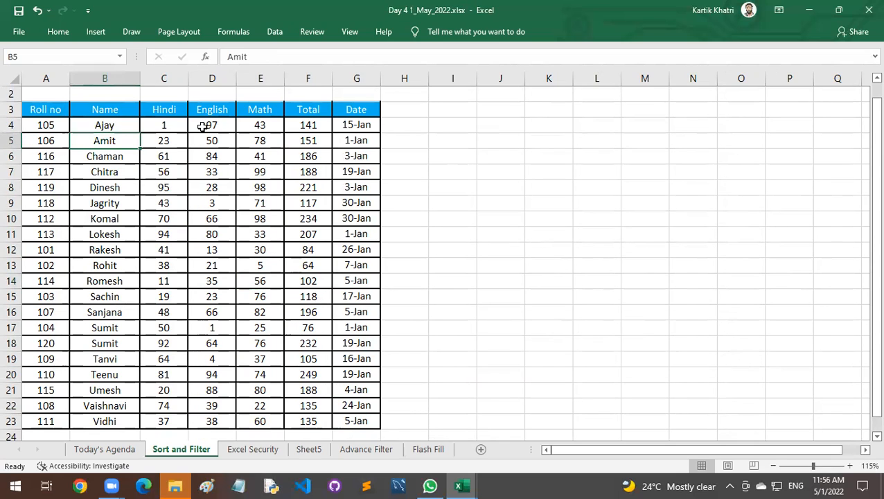
type("ajay")
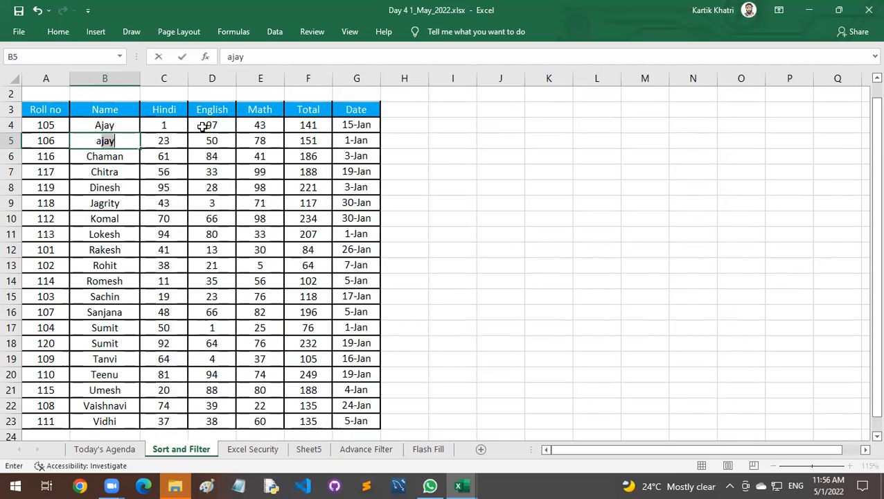
key("Return")
type("a")
key("Return")
type("a")
key("Return")
type("a")
key("Return")
type("a")
key("Return")
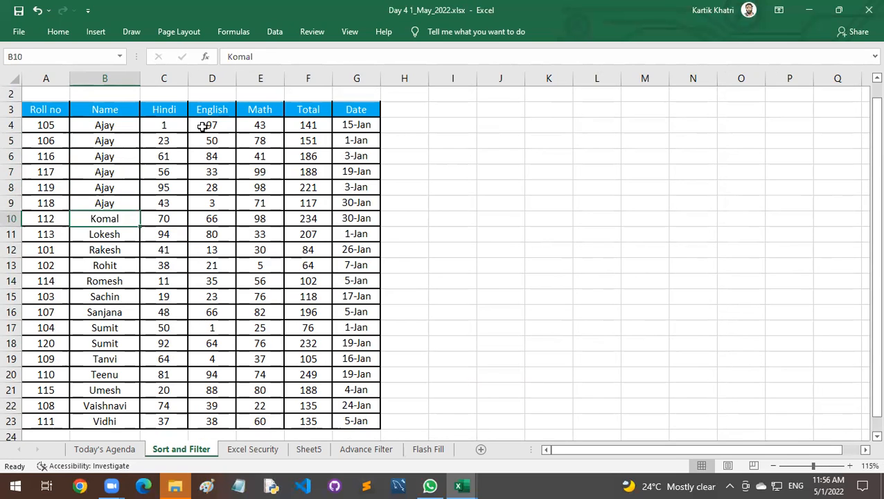
scroll(198, 154, "up", 1)
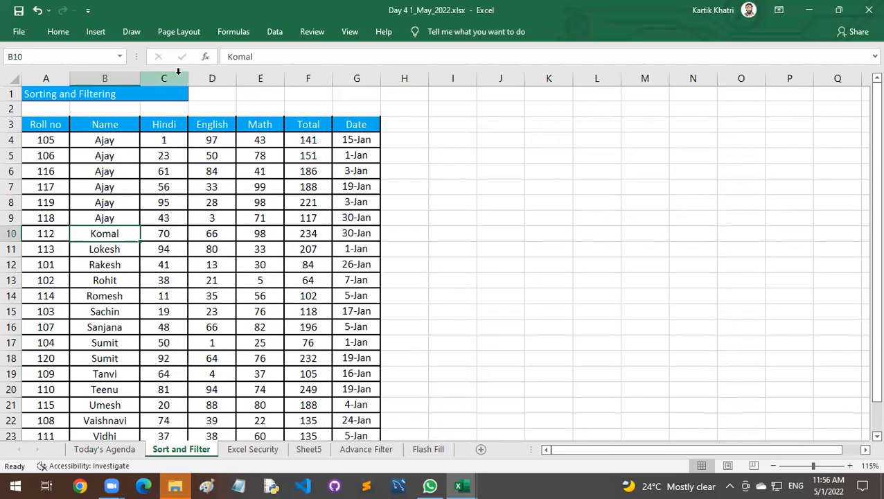
type("a")
key("Return")
type("a")
key("Return")
type("a")
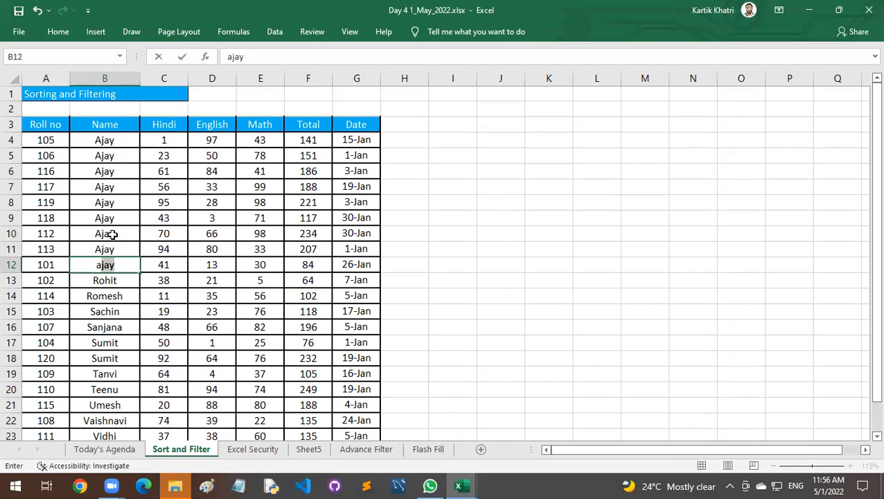
key("Return")
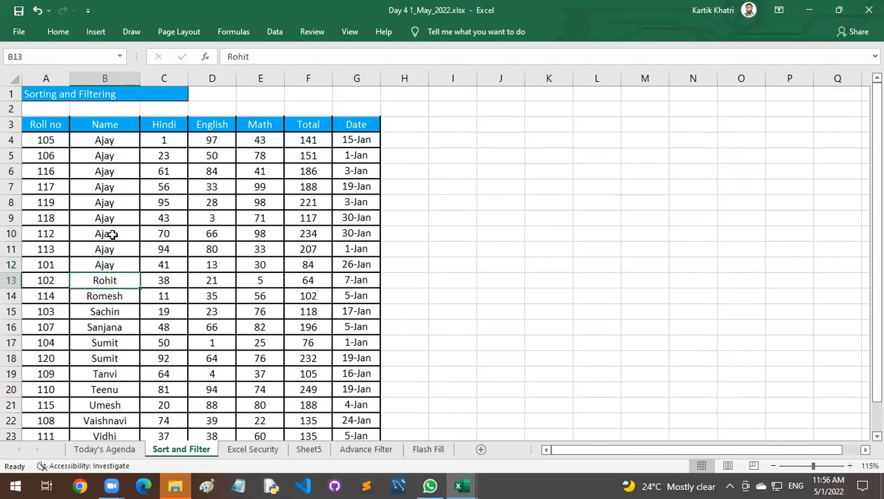
Insert a new column between Name and Hindi and give it the heading "Location" in C3.
left_click(182, 74)
key("ctrl+shift+plus")
key("Down")
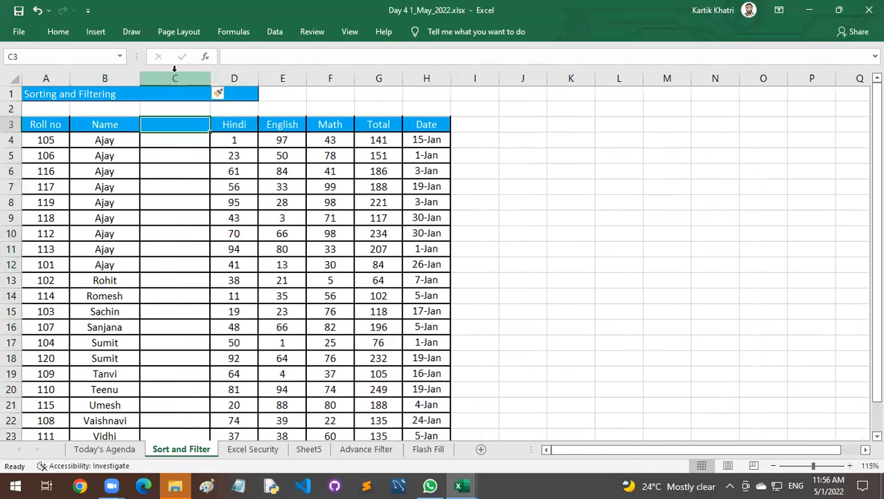
type("Location")
key("Return")
Fill the Location cells C4:C7 with Delhi, Mumbai, Noida and Gurugram.
type("Delhi")
key("Return")
type("Mumba")
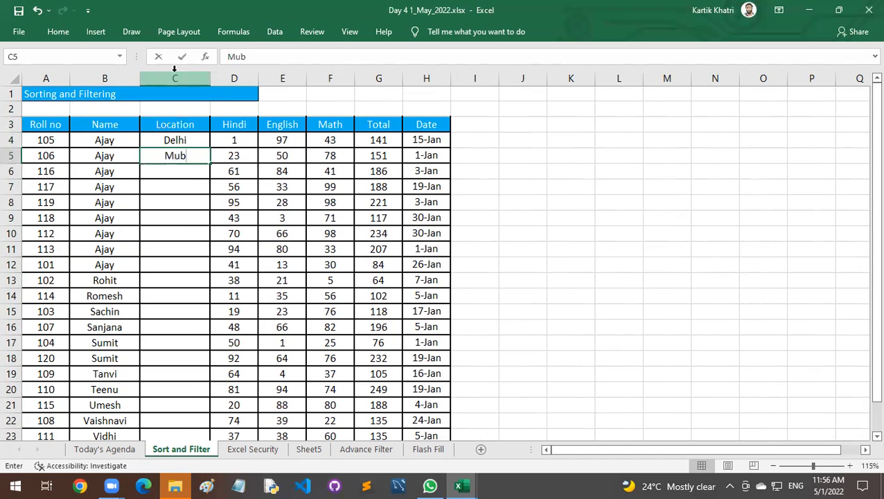
type("i")
key("Return")
type("Noida")
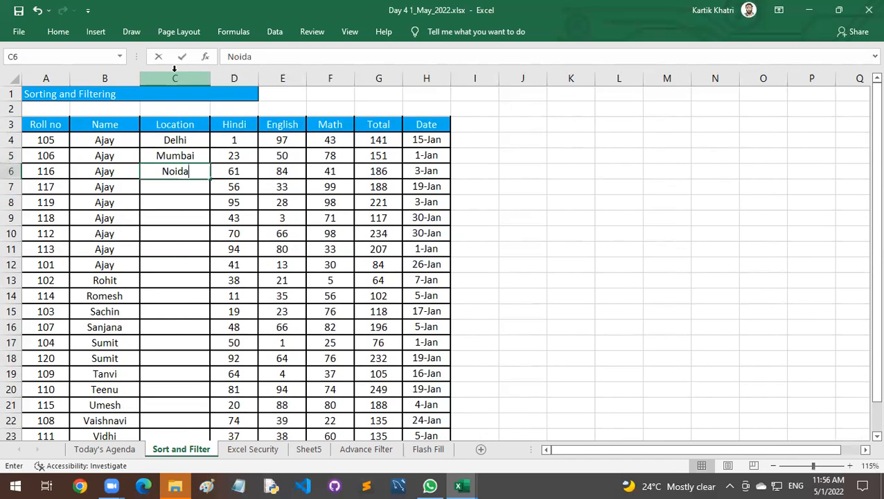
key("Return")
type("Gurugram")
key("Return")
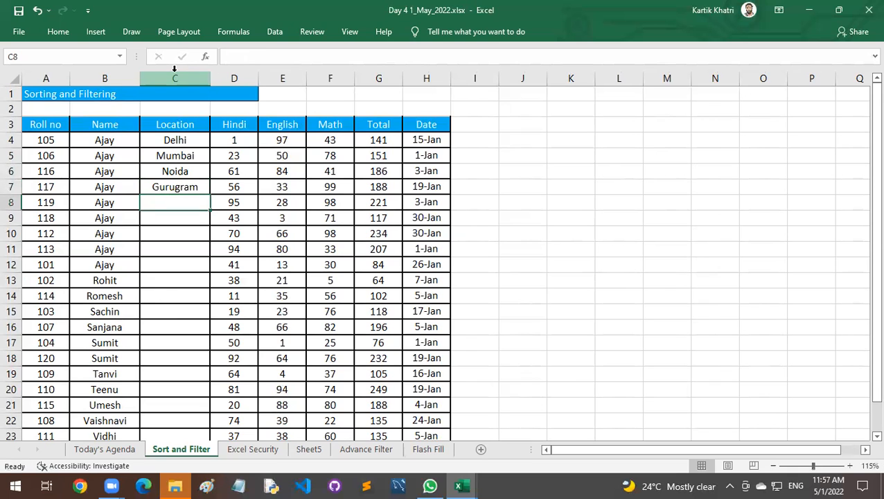
Repeat the four locations from C4:C7 down the Location column to the table's last row, C23.
left_click_drag(178, 142, 195, 188)
double_click(209, 196)
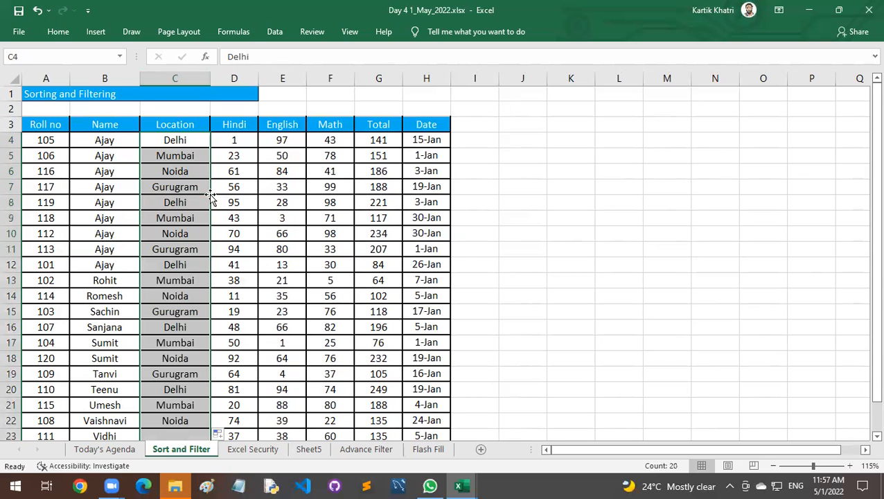
left_click(178, 199)
scroll(173, 197, "down", 1)
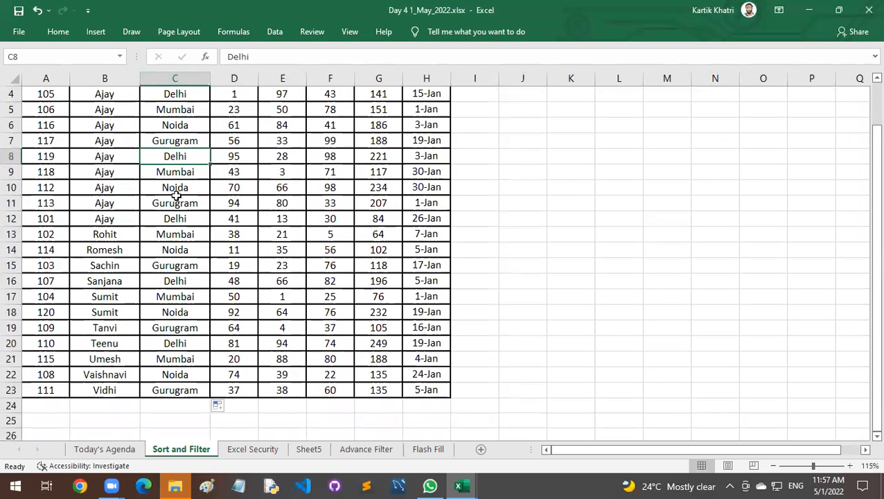
scroll(171, 194, "up", 1)
Sort the marks table by Location from A to Z and check the names, locations and marks of the Delhi rows.
left_click(112, 141)
left_click(156, 142)
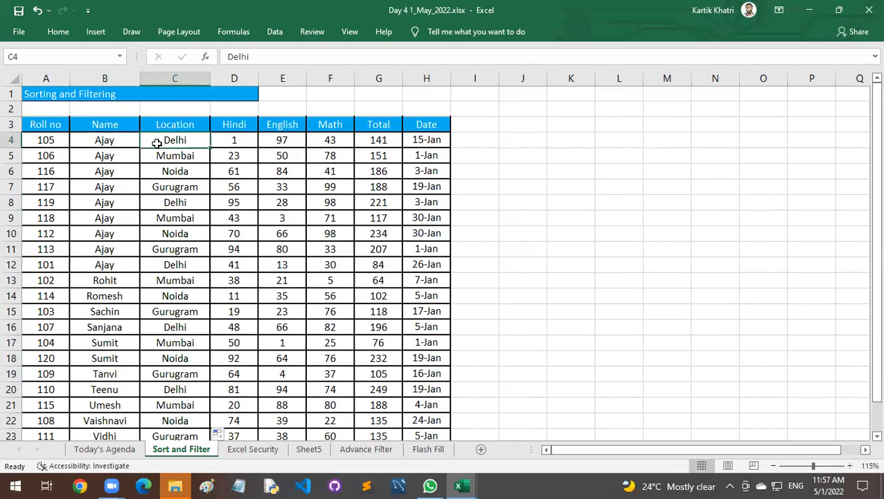
right_click(157, 146)
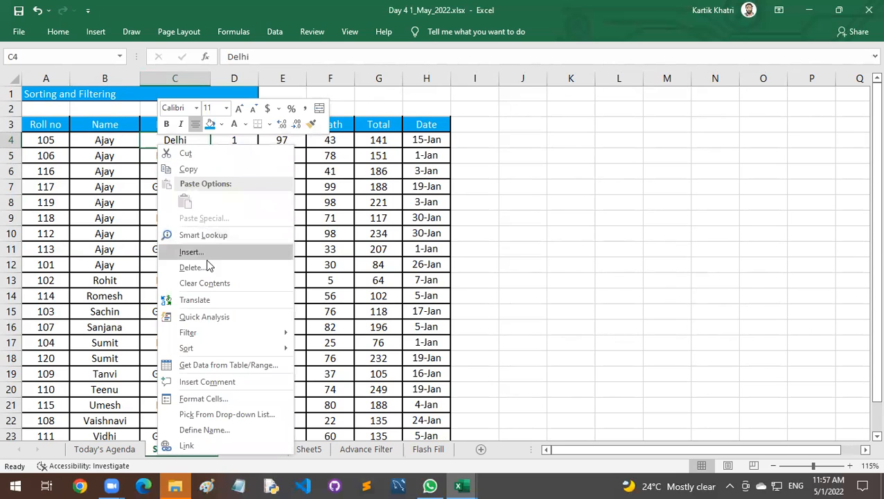
mouse_move(217, 347)
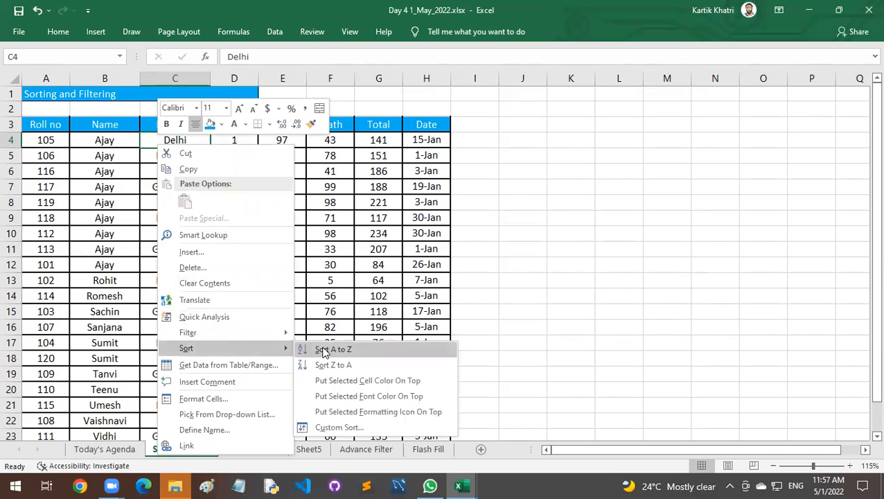
left_click(322, 349)
left_click_drag(175, 139, 182, 221)
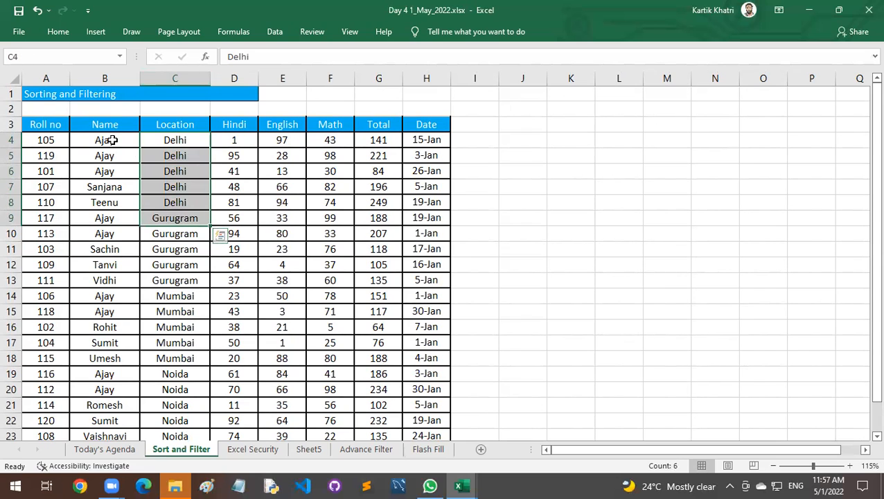
left_click_drag(112, 139, 119, 172)
left_click_drag(175, 140, 172, 171)
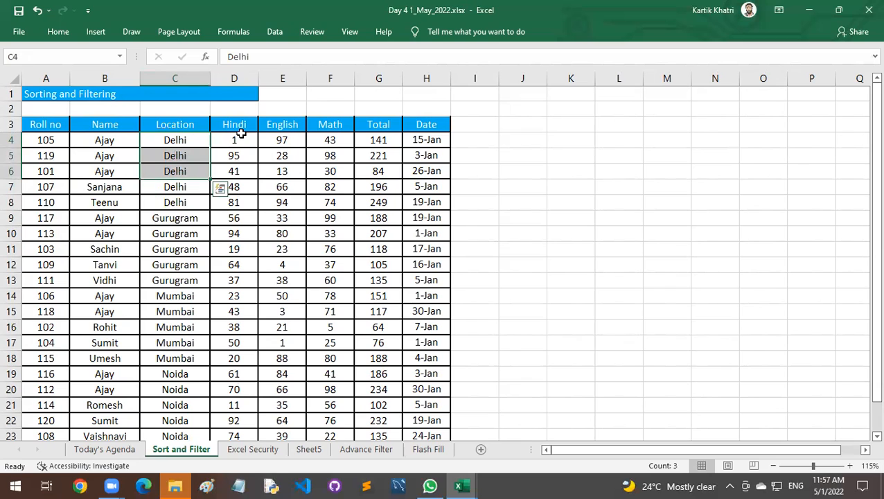
left_click_drag(242, 139, 240, 172)
left_click_drag(383, 139, 391, 176)
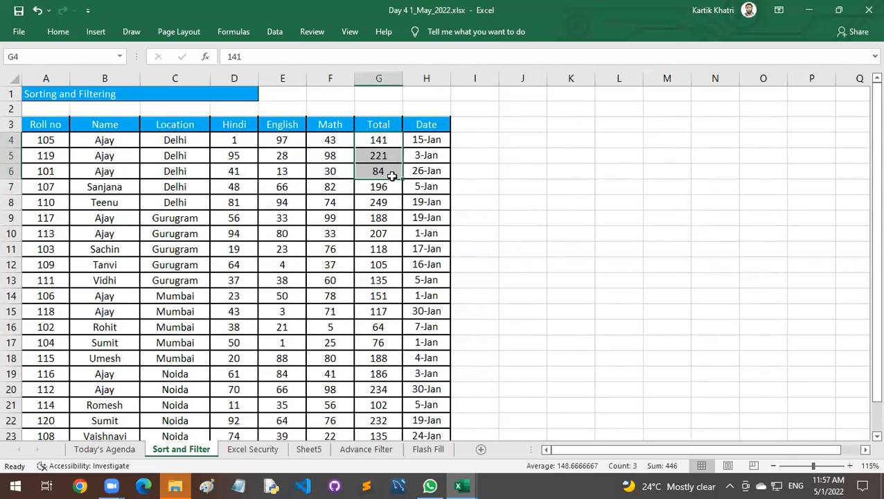
Sort the marks table by the Total column from largest to smallest.
right_click(383, 139)
left_click(378, 140)
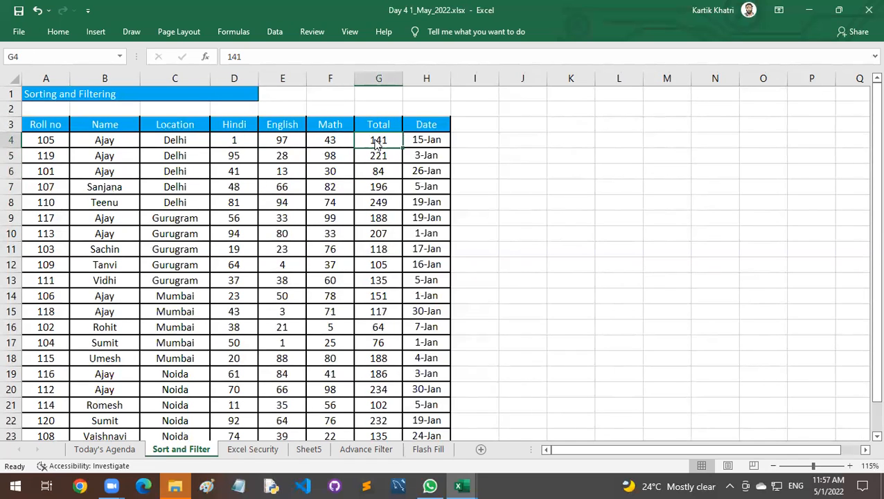
right_click(377, 143)
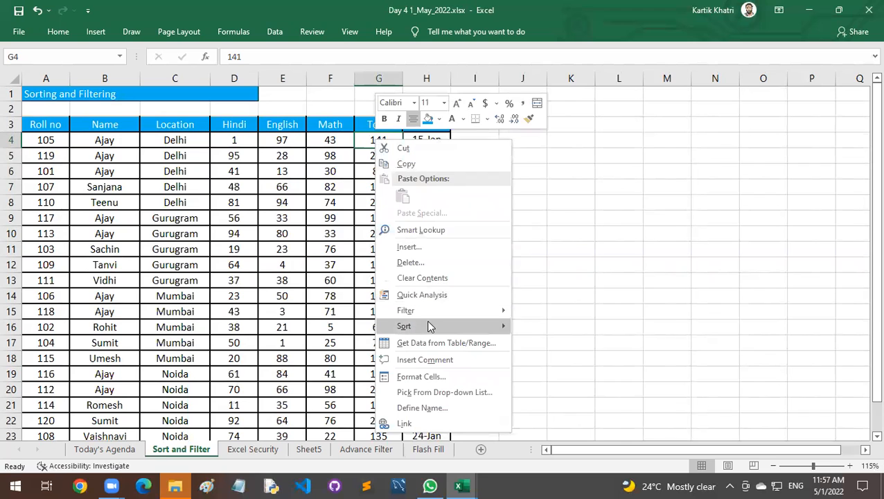
mouse_move(429, 326)
left_click(540, 343)
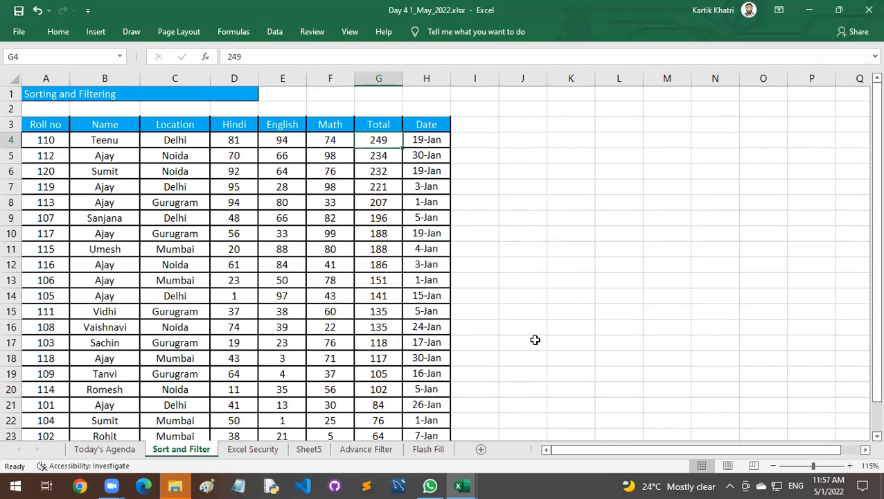
Compare the Total, Name and Location columns in the upper rows to see how the Total sort arranged the names and locations.
left_click_drag(380, 140, 390, 219)
left_click_drag(122, 144, 123, 219)
left_click_drag(159, 139, 190, 217)
left_click_drag(380, 140, 385, 258)
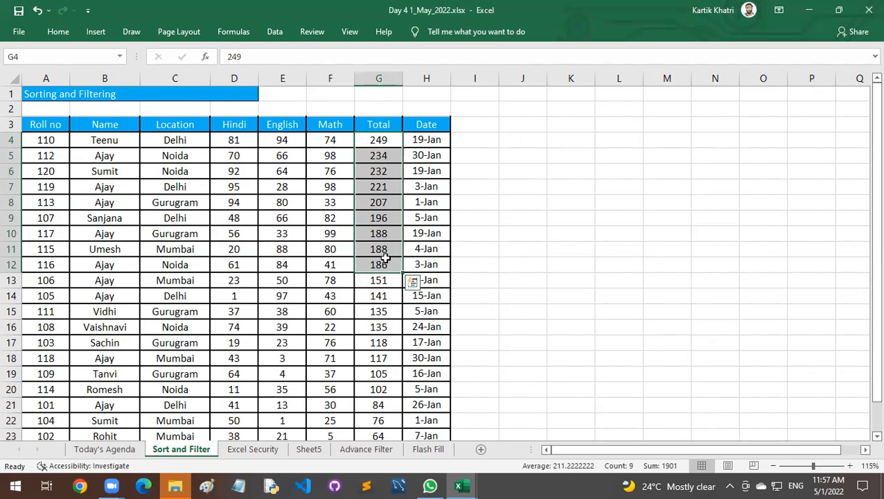
left_click(281, 201)
left_click_drag(132, 137, 134, 247)
left_click_drag(177, 139, 186, 248)
left_click_drag(379, 140, 380, 266)
Start a custom sort on the whole marks table A3:H23 and choose Name as the first sort column.
left_click(61, 124)
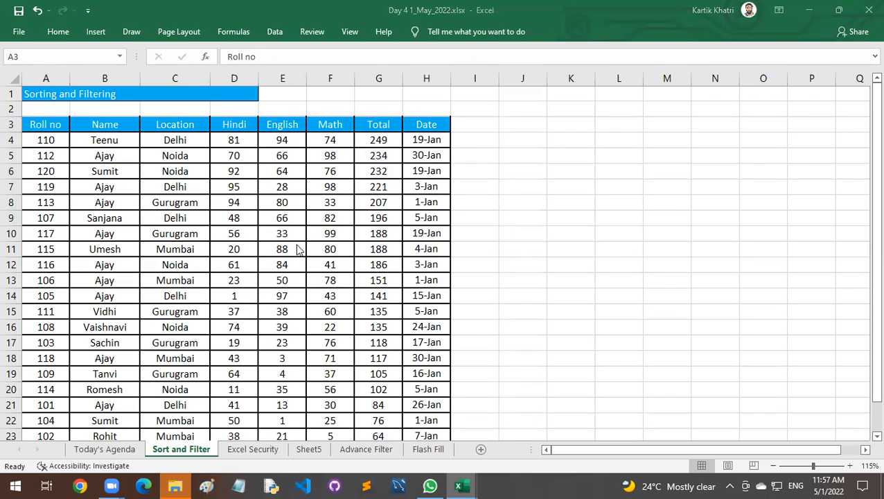
left_click(59, 125)
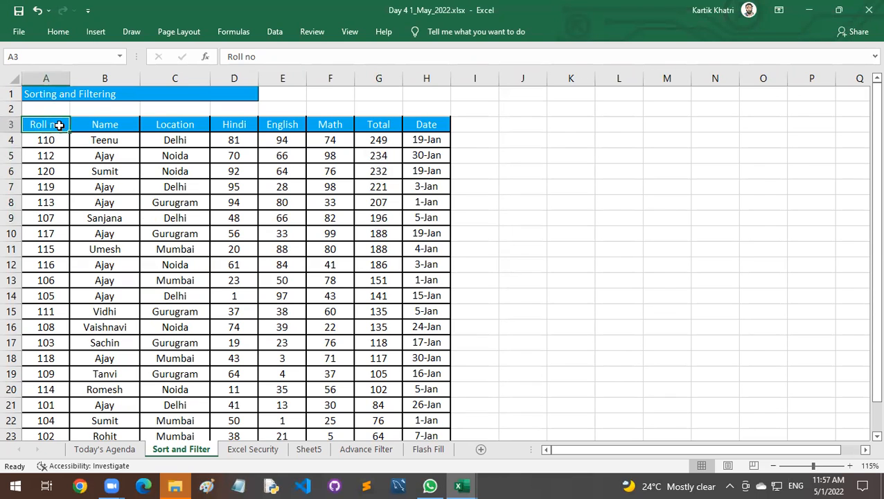
left_click_drag(55, 124, 426, 403)
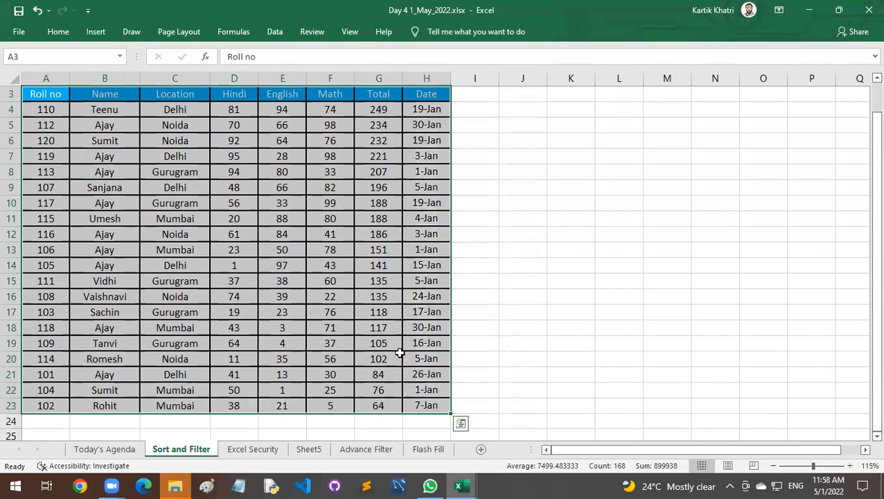
scroll(125, 119, "up", 1)
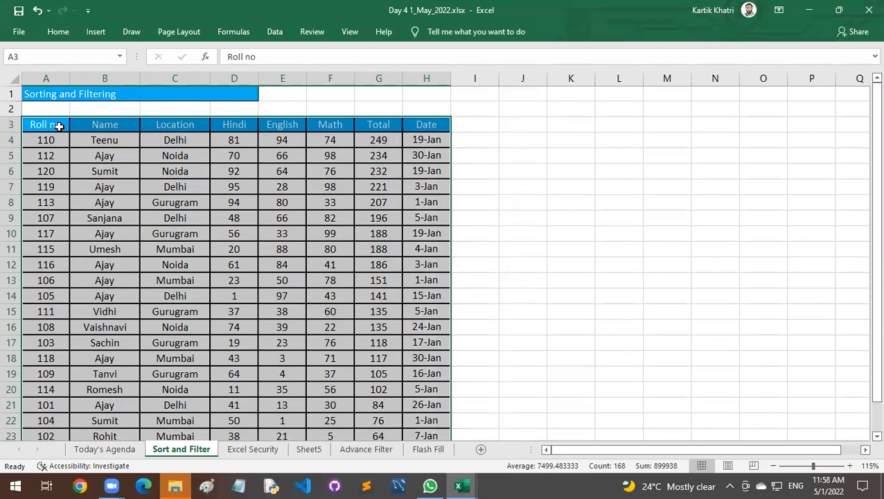
right_click(60, 126)
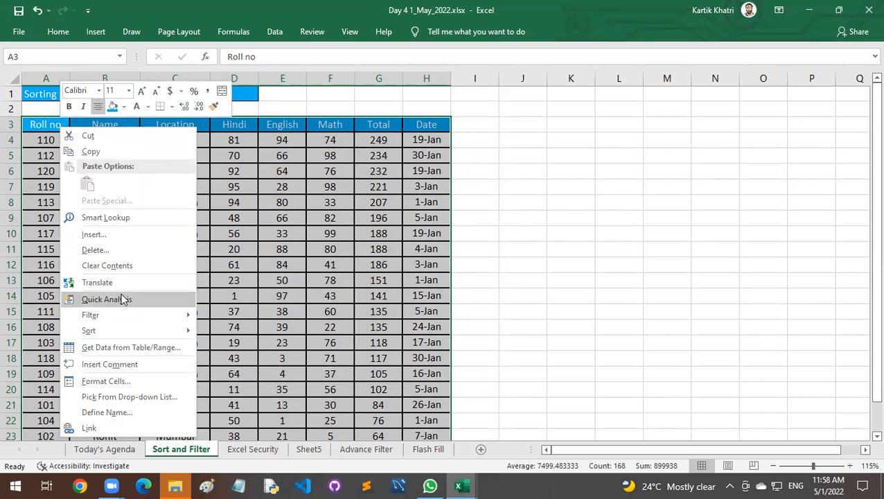
mouse_move(139, 328)
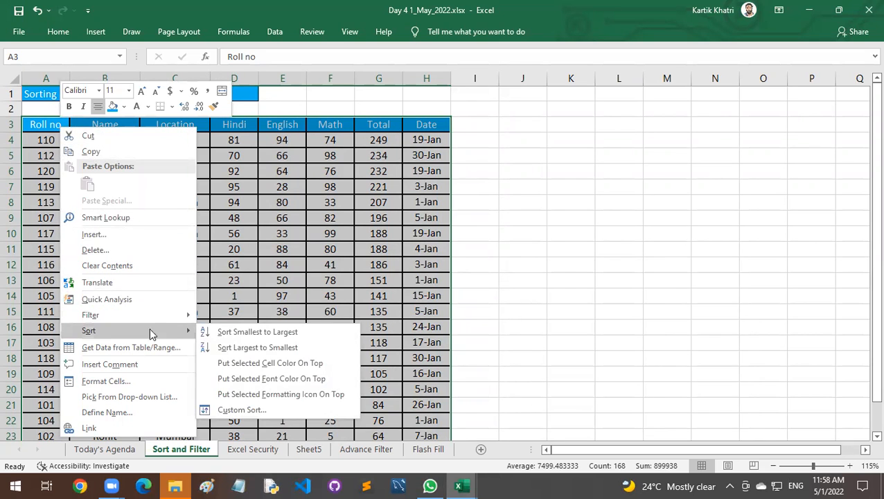
left_click(243, 410)
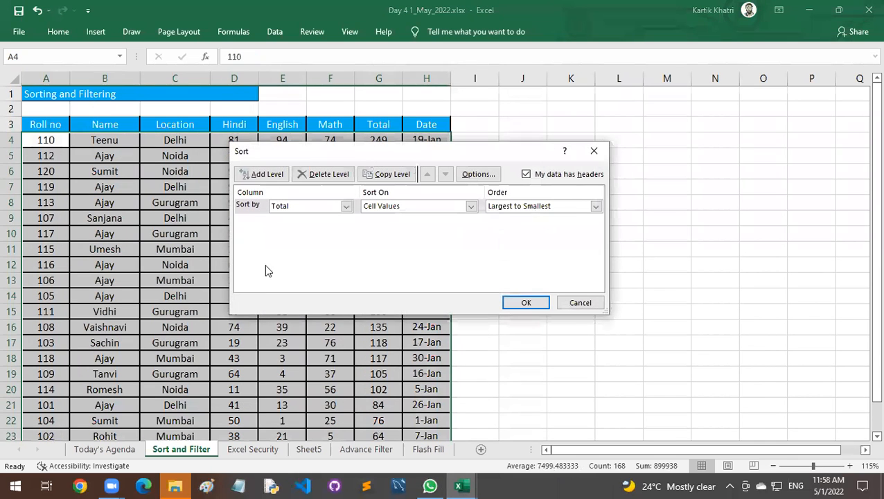
left_click_drag(308, 151, 399, 47)
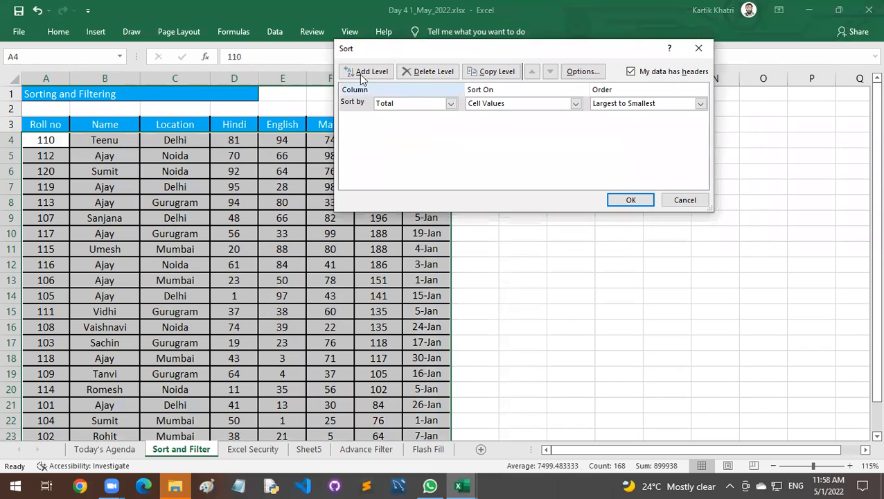
left_click(397, 106)
left_click(401, 124)
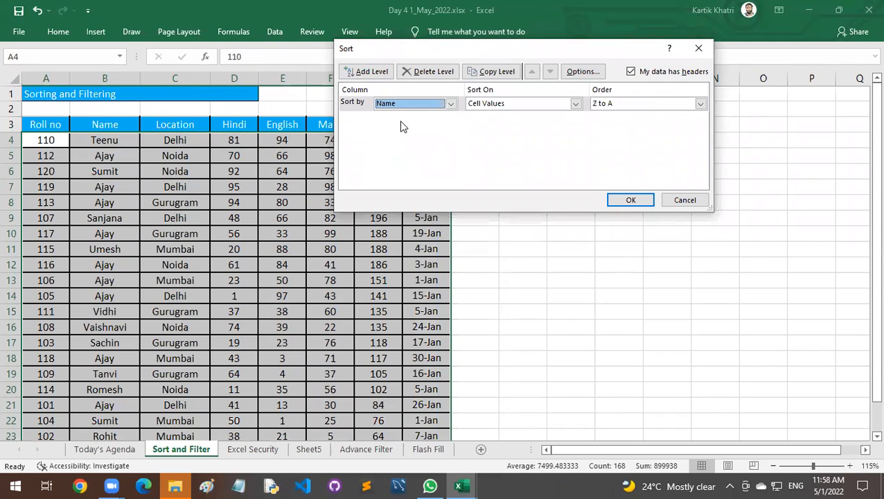
Add two more sort levels to the custom sort, by Location and by Total.
left_click(367, 71)
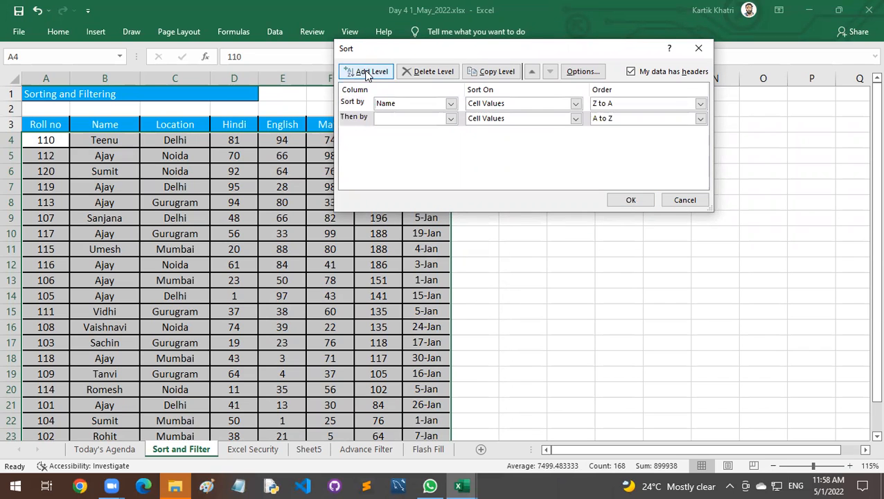
left_click(399, 118)
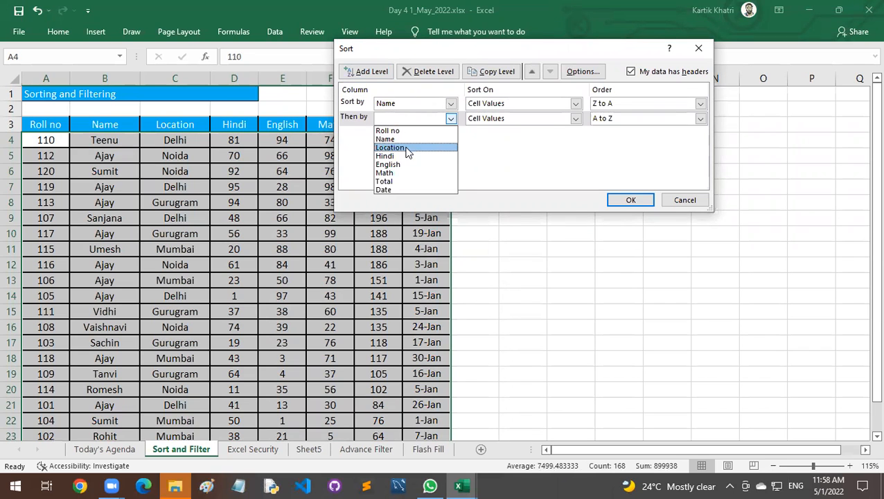
left_click(399, 149)
left_click(365, 71)
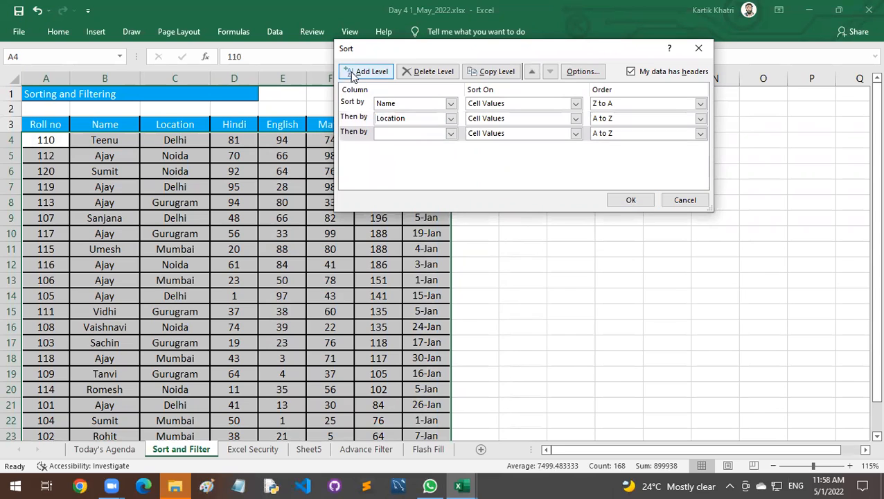
left_click(399, 136)
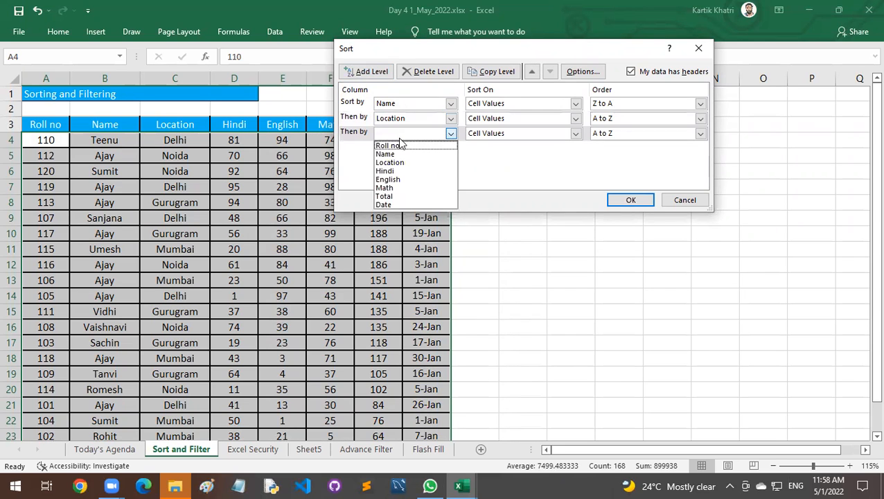
left_click(408, 197)
left_click_drag(449, 49, 309, 19)
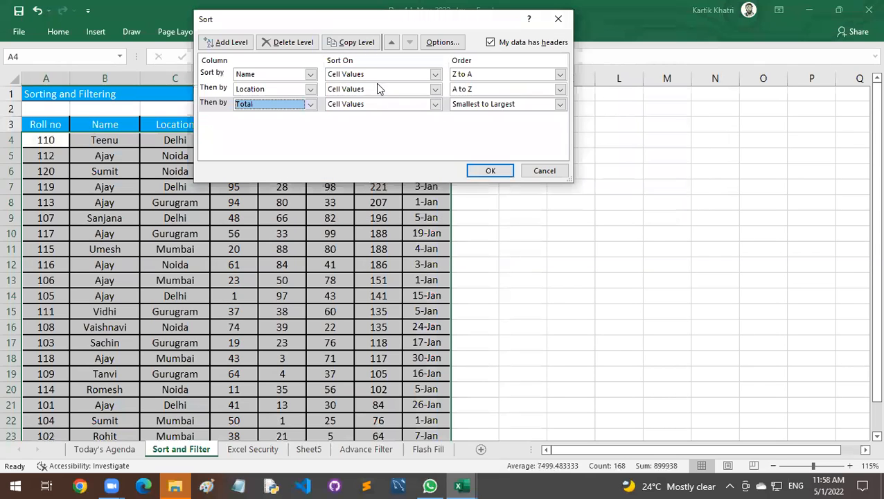
Apply the custom sort with Name ordered A to Z and Total ordered Largest to Smallest, and check the sorted rows.
left_click(278, 75)
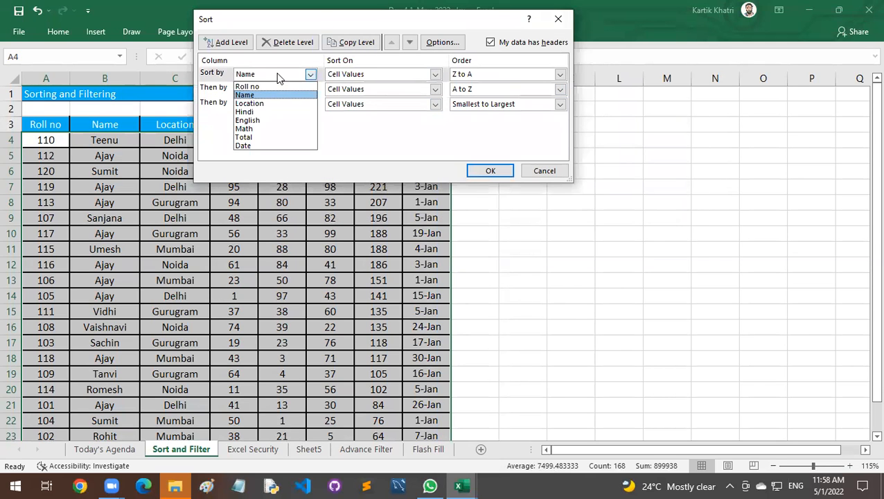
left_click(484, 80)
left_click(485, 80)
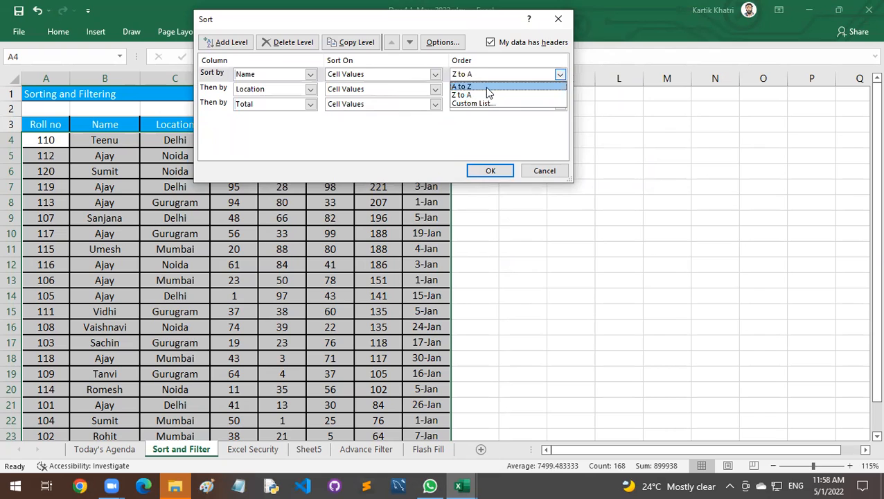
left_click(487, 90)
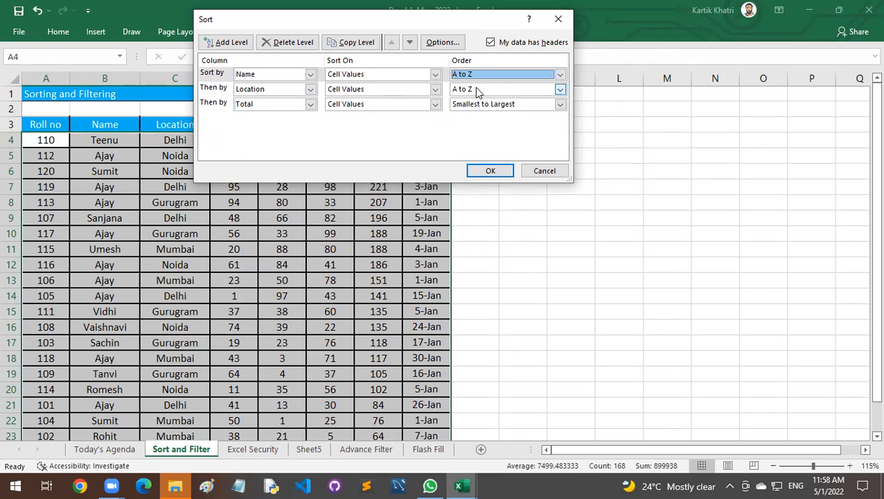
left_click(476, 105)
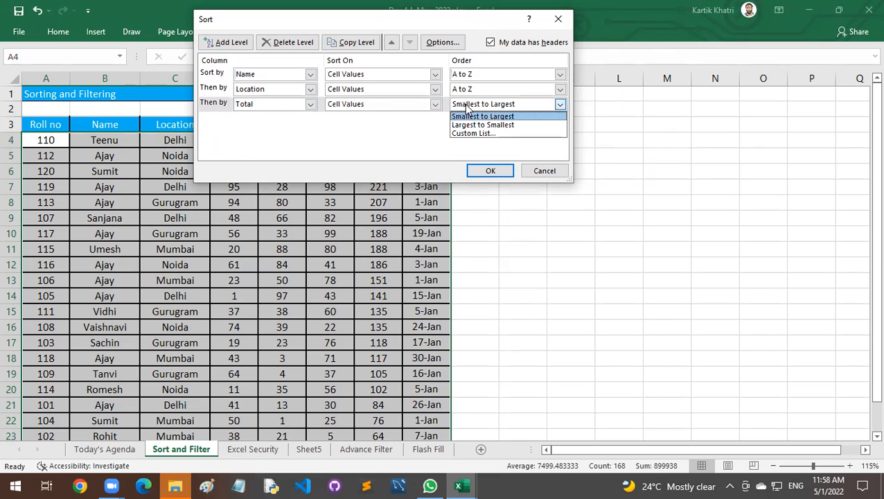
left_click(477, 126)
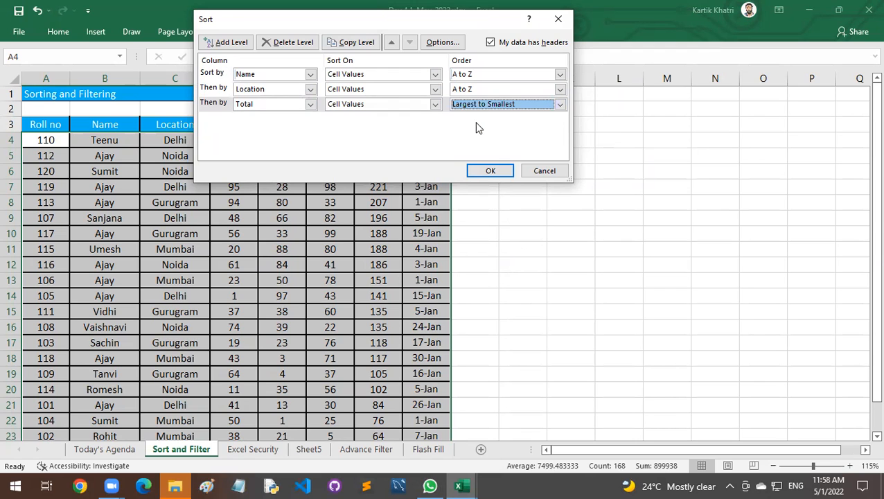
left_click(491, 171)
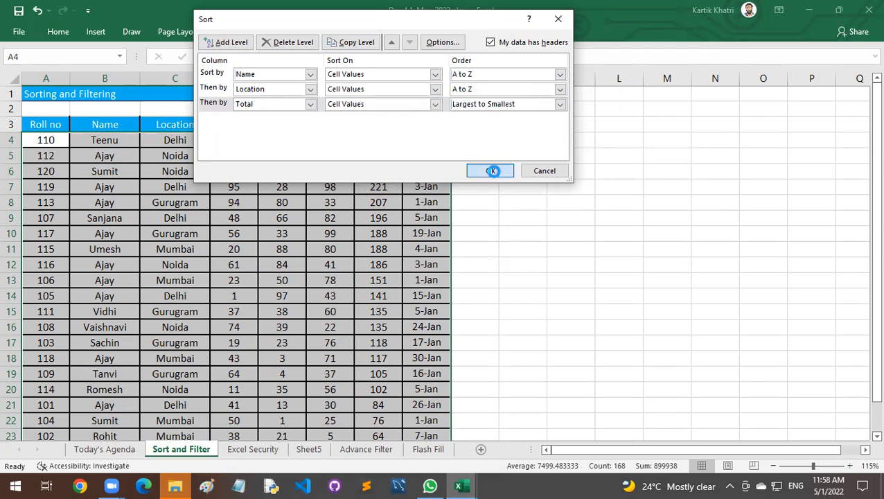
left_click_drag(108, 141, 120, 267)
left_click_drag(174, 141, 159, 234)
left_click_drag(119, 142, 173, 265)
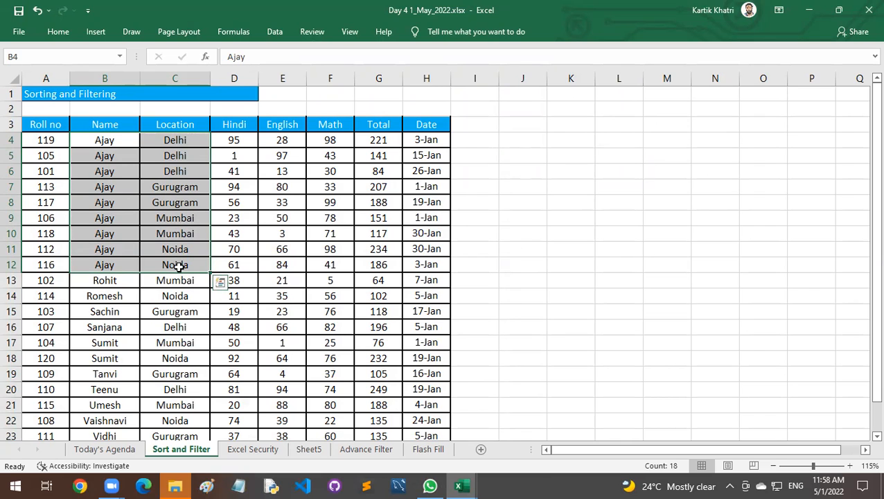
left_click_drag(129, 140, 381, 173)
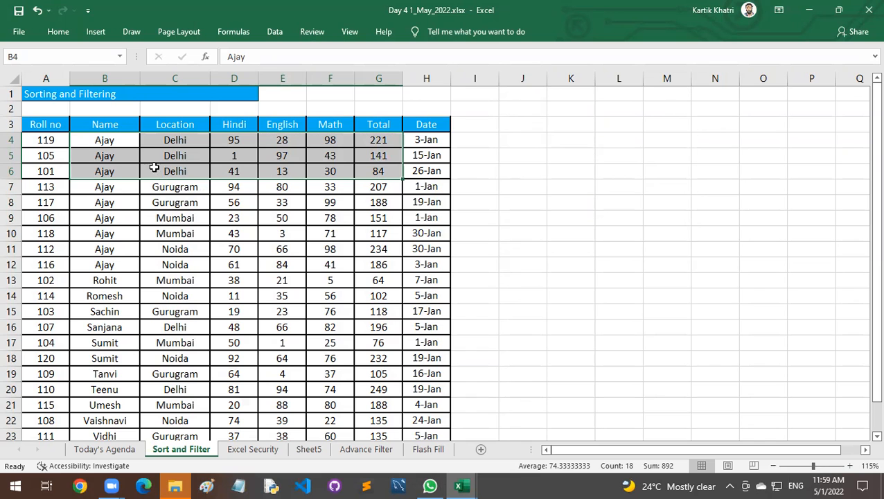
Examine the sort commands offered for the whole table A3:H23 and its three custom sort levels, then close without applying.
left_click(52, 124)
left_click_drag(52, 124, 432, 390)
right_click(325, 176)
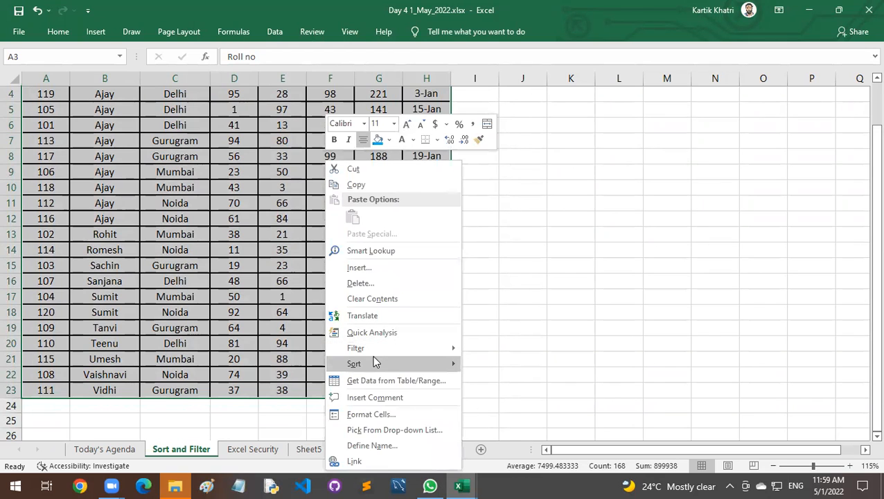
mouse_move(391, 364)
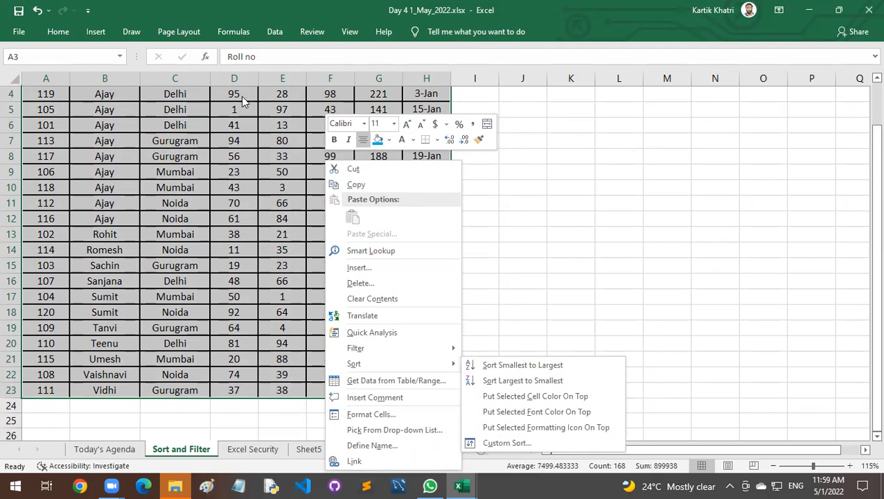
left_click(58, 31)
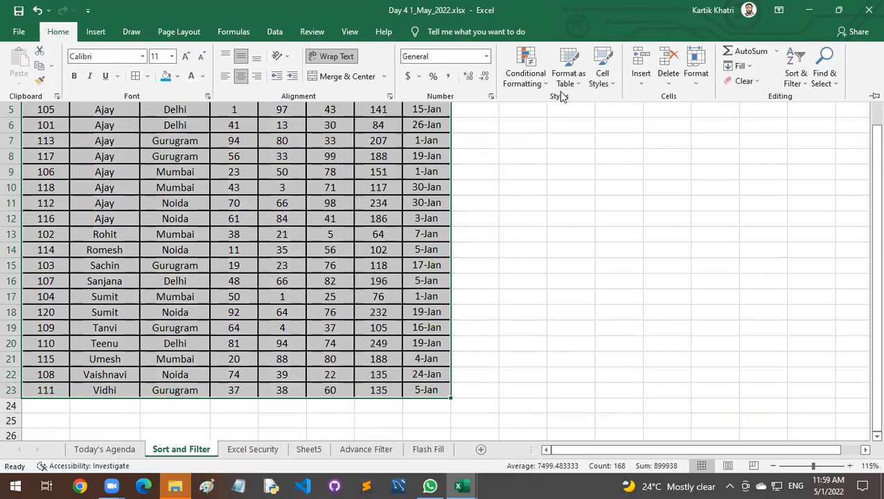
left_click(798, 77)
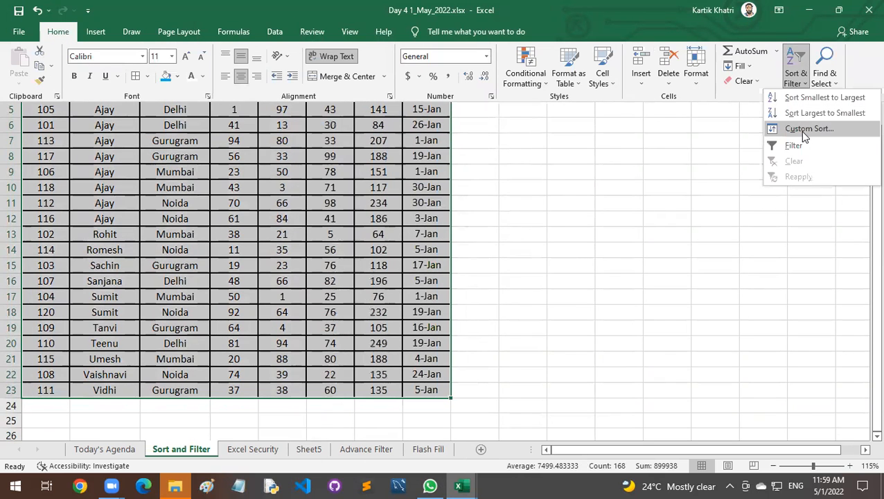
left_click(275, 32)
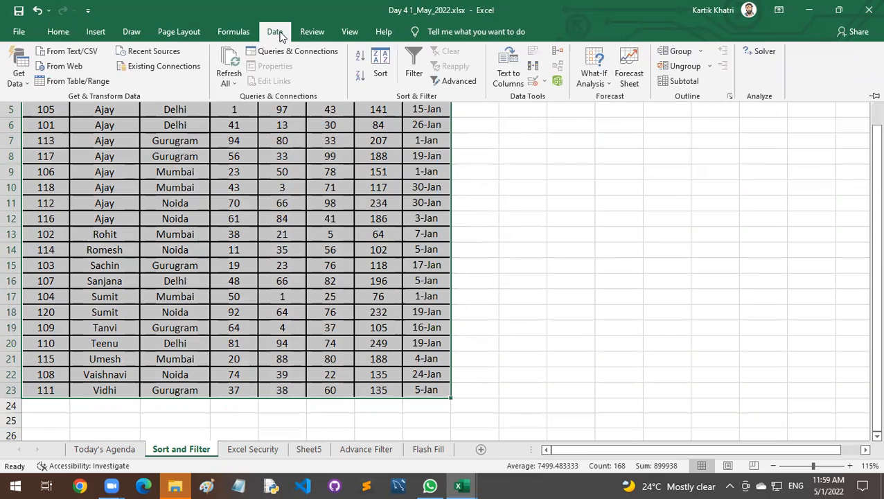
left_click(380, 67)
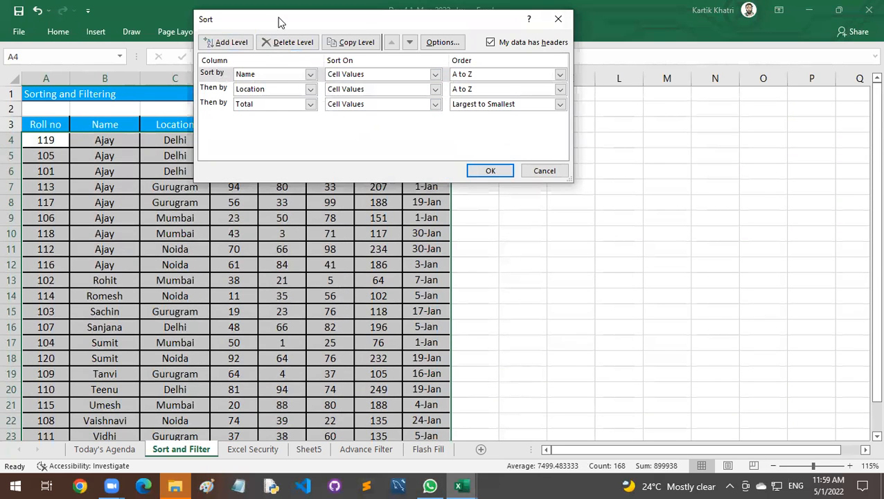
left_click_drag(280, 19, 347, 39)
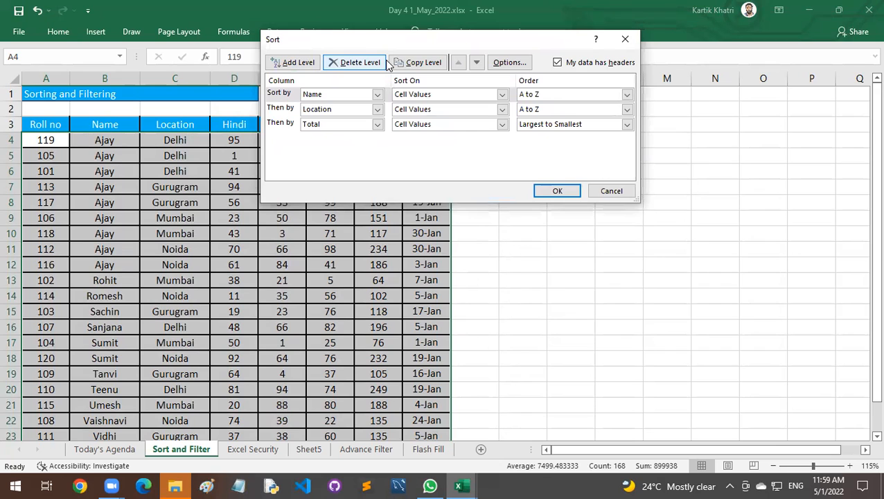
left_click(612, 191)
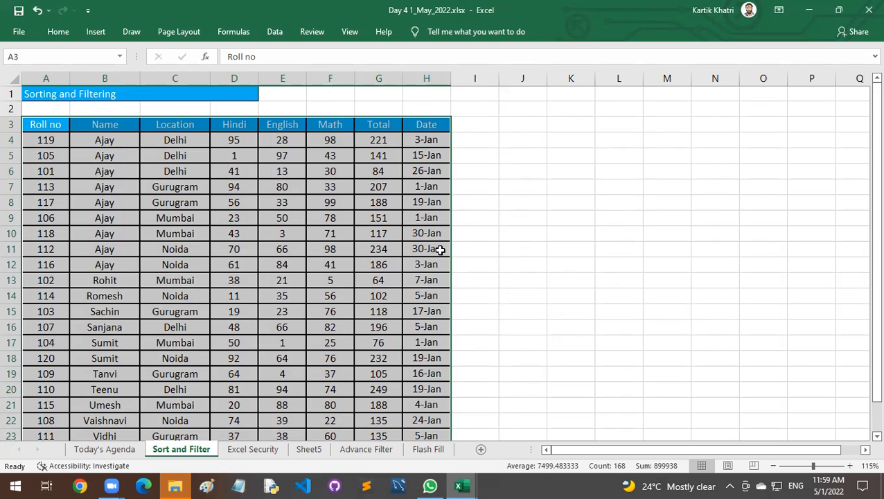
left_click(255, 187)
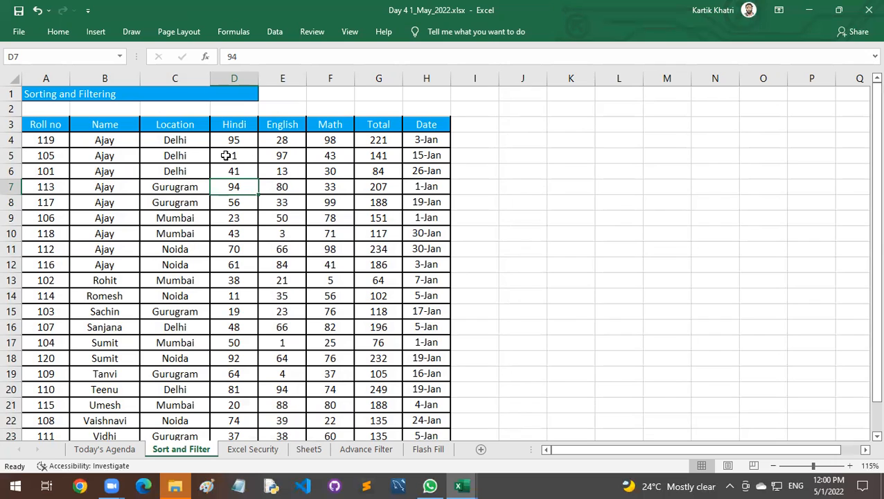
left_click(55, 125)
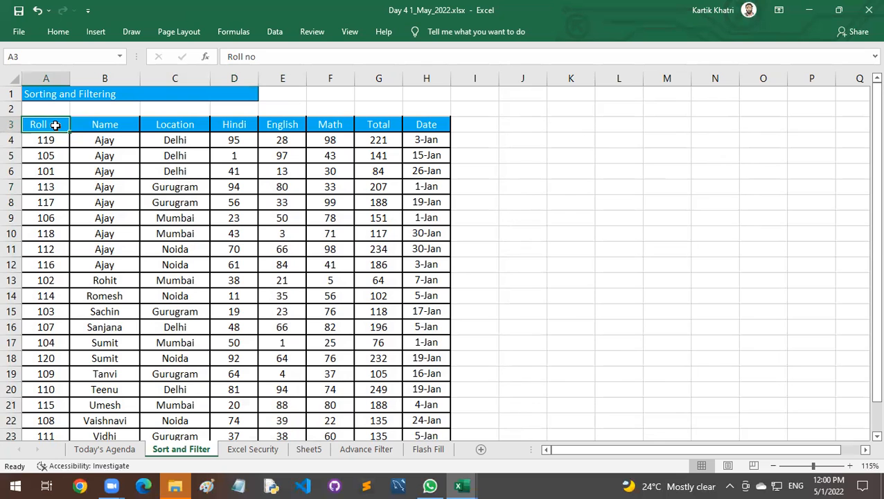
key("ctrl+a")
key("ctrl+a")
left_click(97, 129)
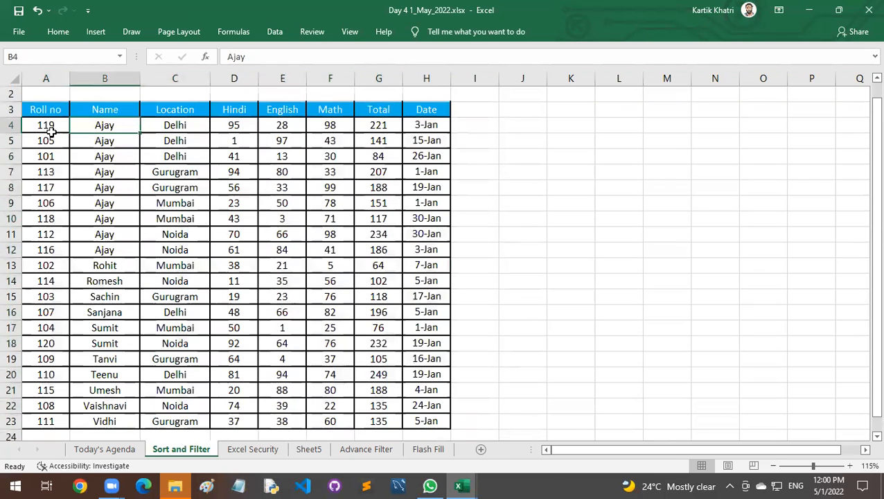
left_click(46, 130)
right_click(45, 130)
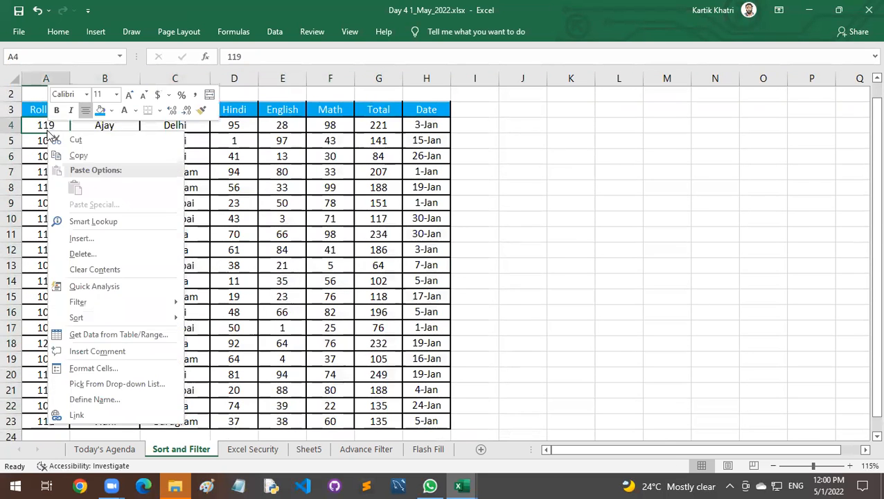
key("Escape")
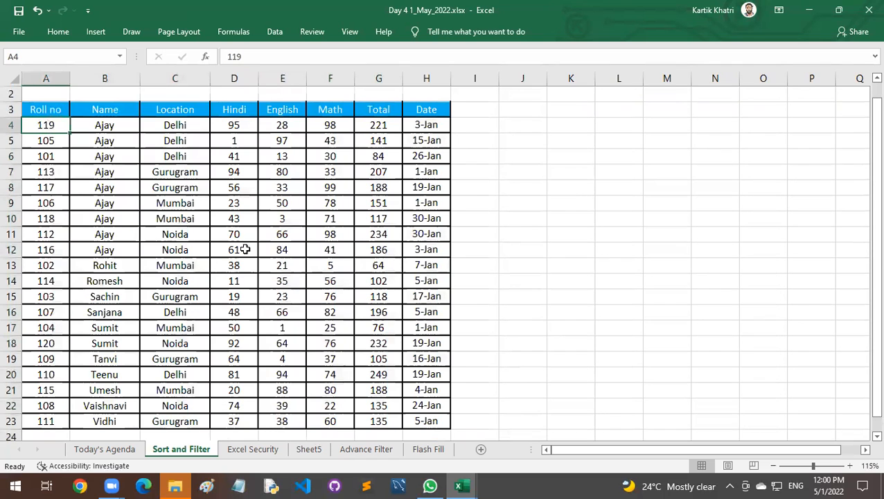
Sort the marks table by Roll no from smallest to largest and check that the other columns moved with it.
left_click(50, 185)
left_click(51, 250)
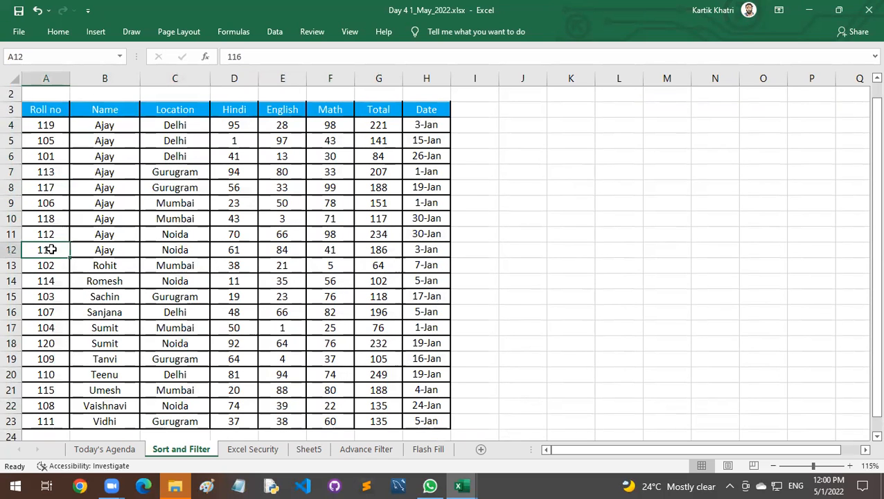
right_click(51, 250)
mouse_move(168, 361)
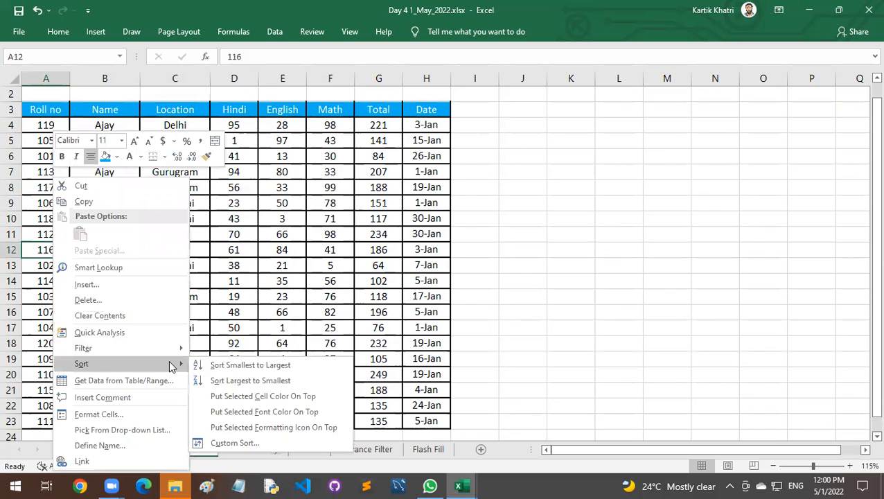
left_click(227, 372)
left_click_drag(52, 127, 50, 419)
left_click(115, 127)
left_click_drag(115, 127, 436, 420)
left_click(438, 373)
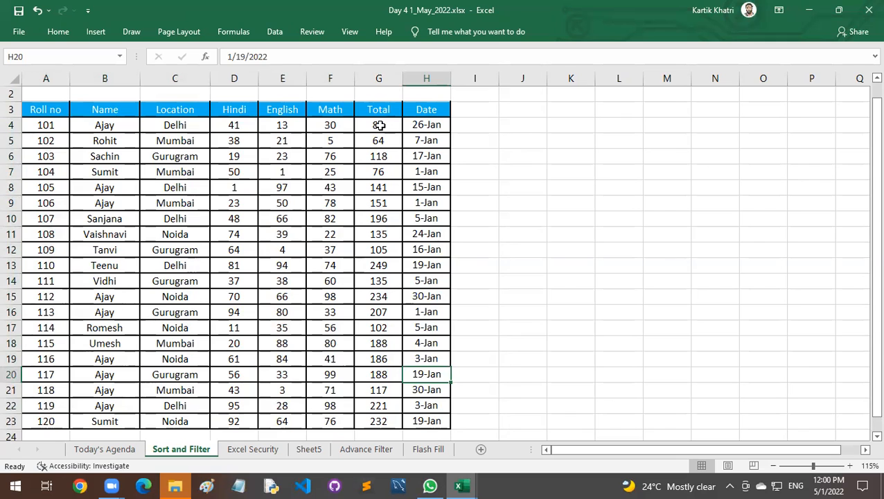
left_click(380, 125)
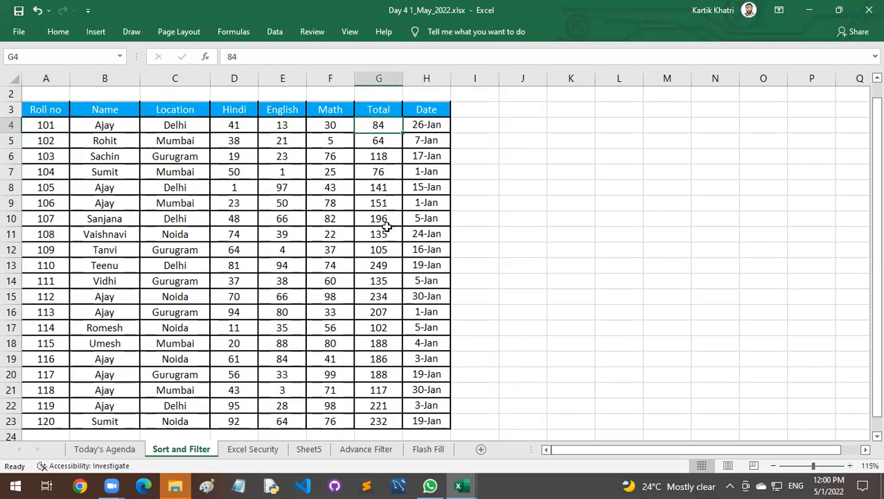
Start a custom sort on the whole marks table A3:H23 with Total as the sort column.
left_click(58, 109)
left_click_drag(57, 109, 443, 419)
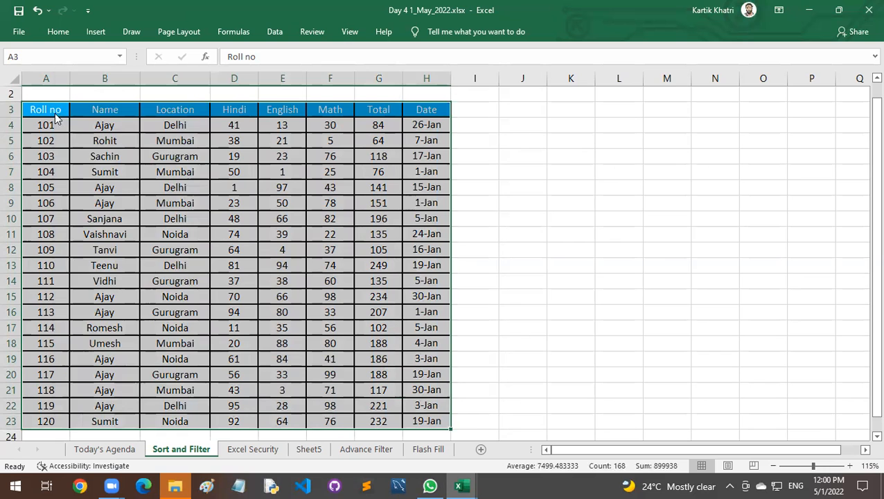
right_click(56, 116)
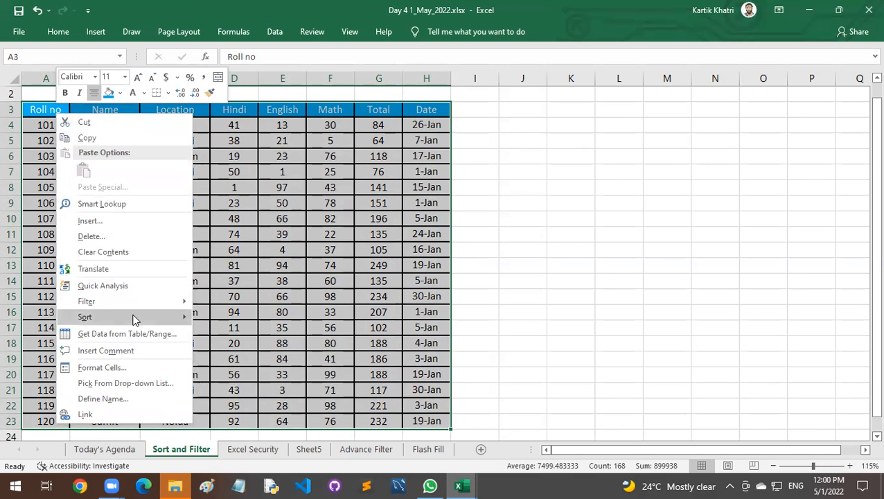
mouse_move(133, 317)
left_click(239, 394)
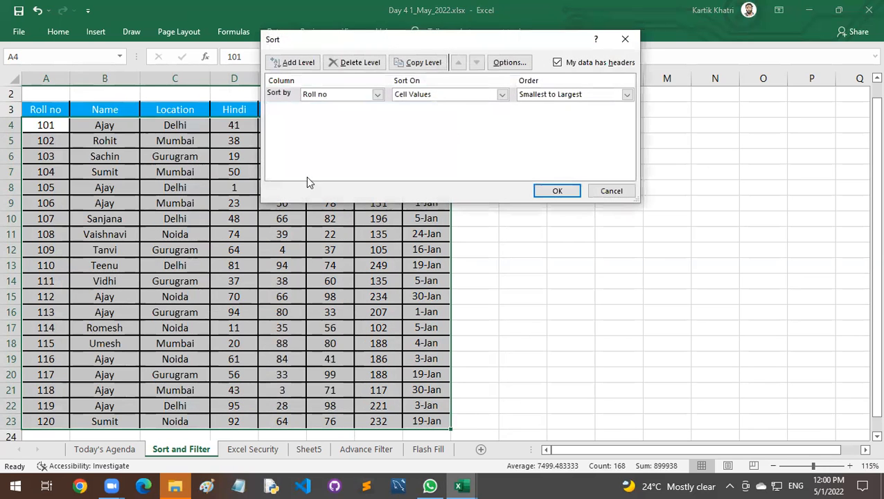
left_click_drag(368, 39, 303, 112)
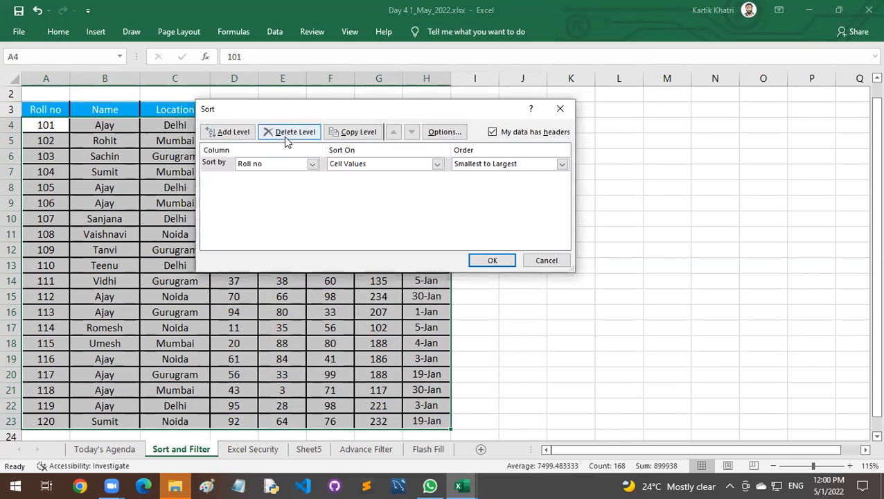
left_click(281, 166)
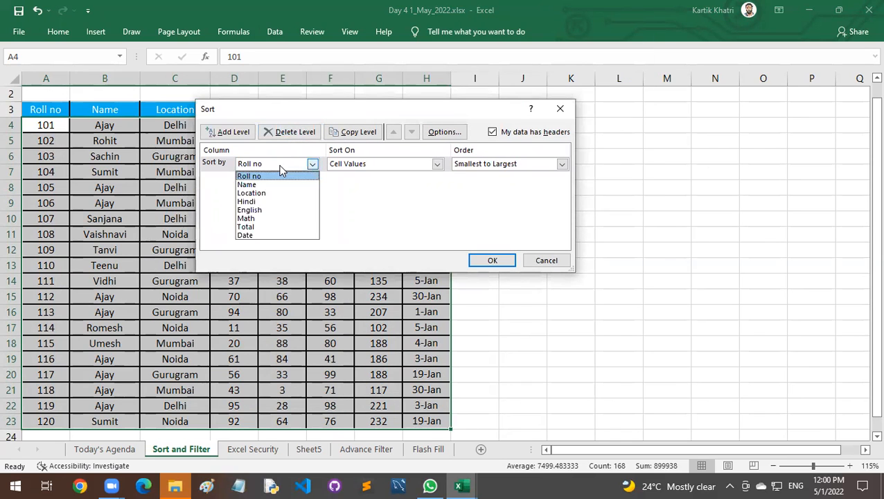
left_click(273, 228)
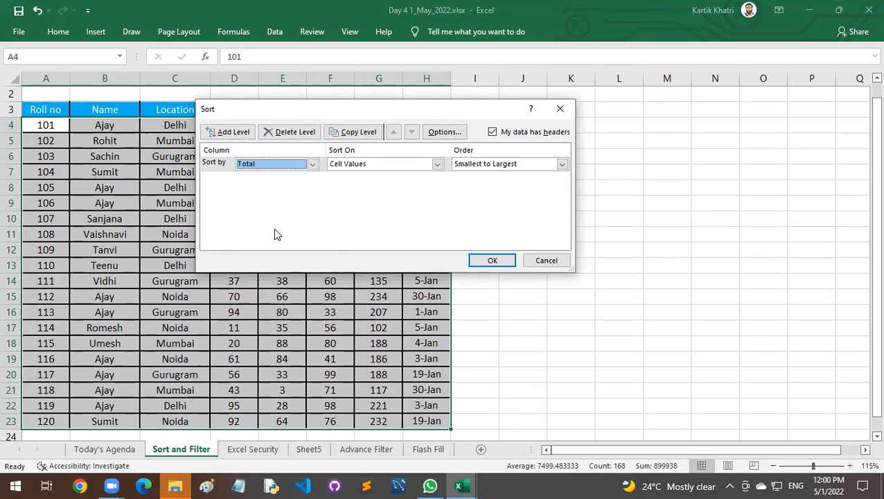
Switch the custom sort's column to Name and back to Total to compare the order options.
left_click(291, 167)
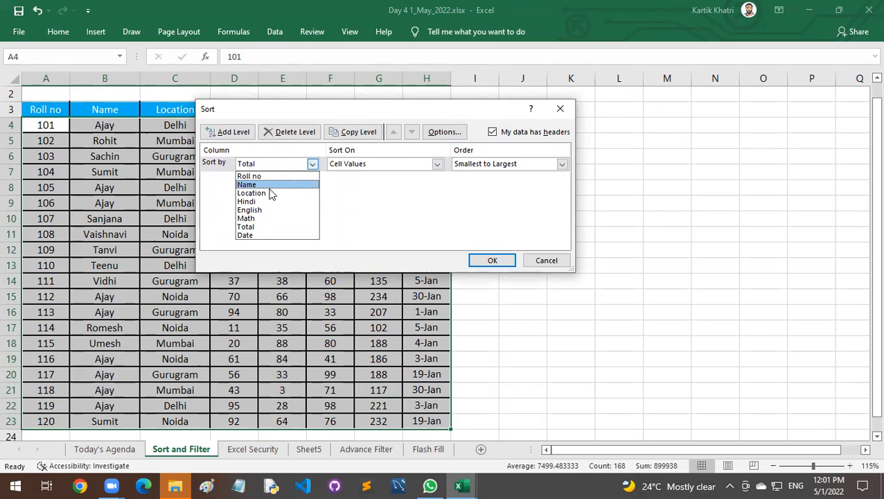
left_click(270, 185)
left_click(282, 166)
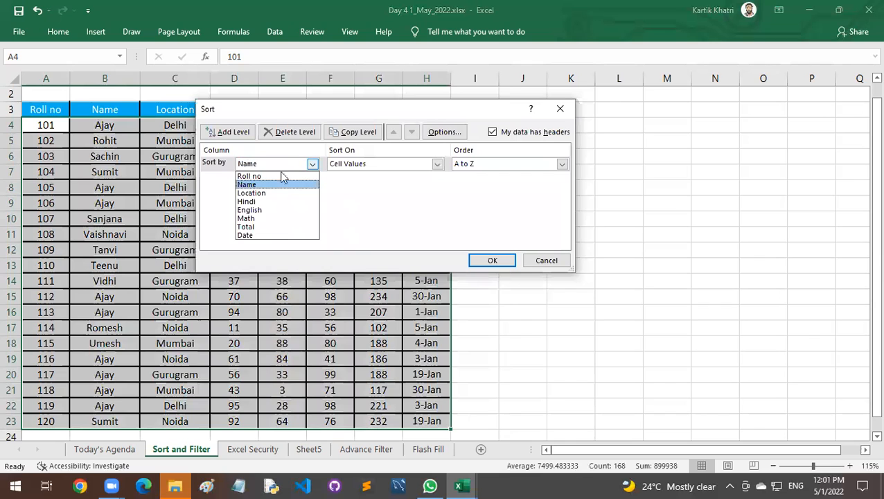
left_click(282, 228)
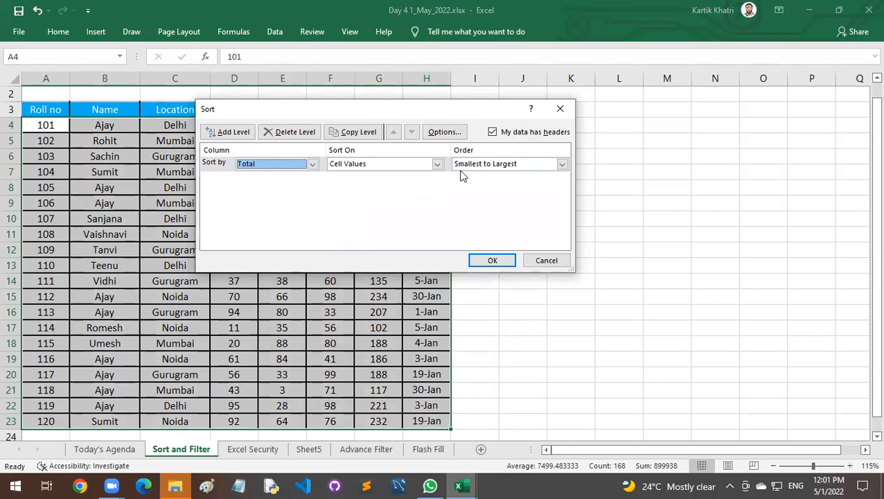
Set the Total sort order to Largest to Smallest, apply the sort and check the Total column.
left_click_drag(418, 104, 312, 150)
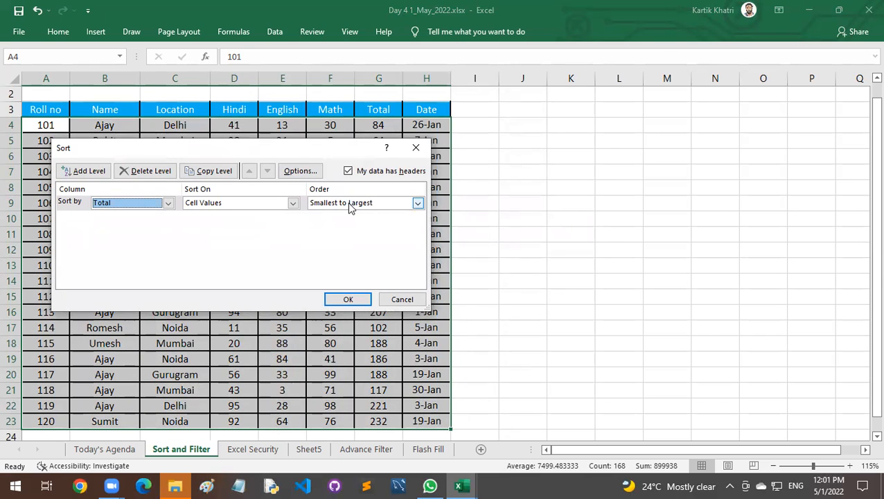
left_click(350, 203)
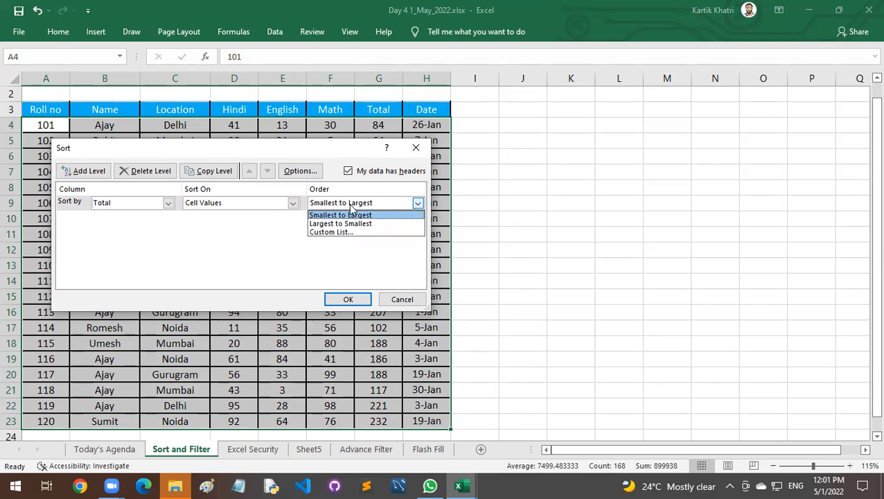
left_click(356, 224)
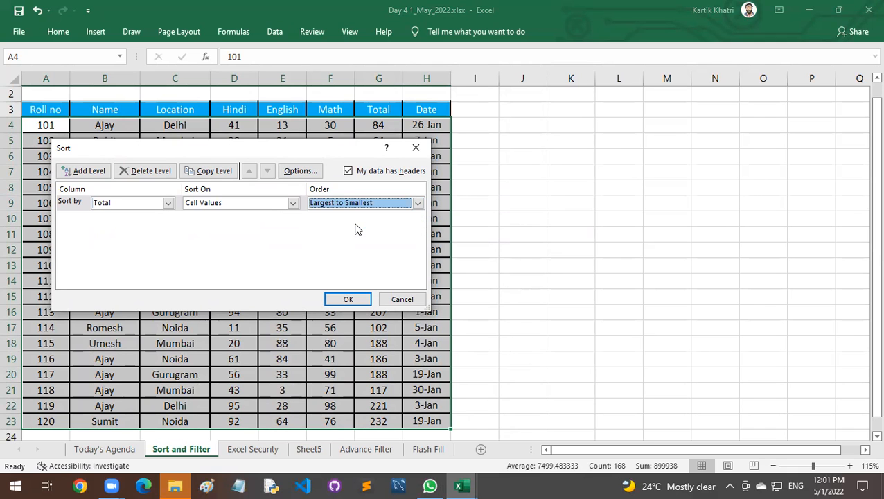
left_click(356, 299)
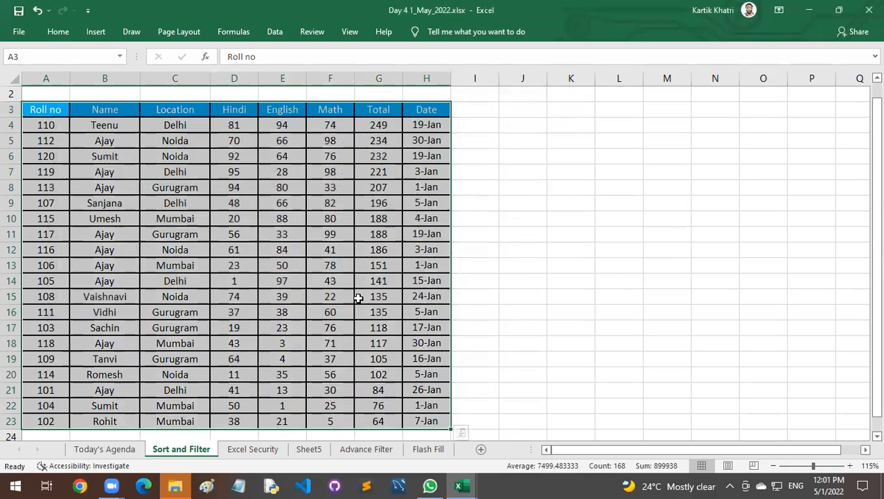
left_click_drag(383, 125, 394, 235)
left_click(323, 187)
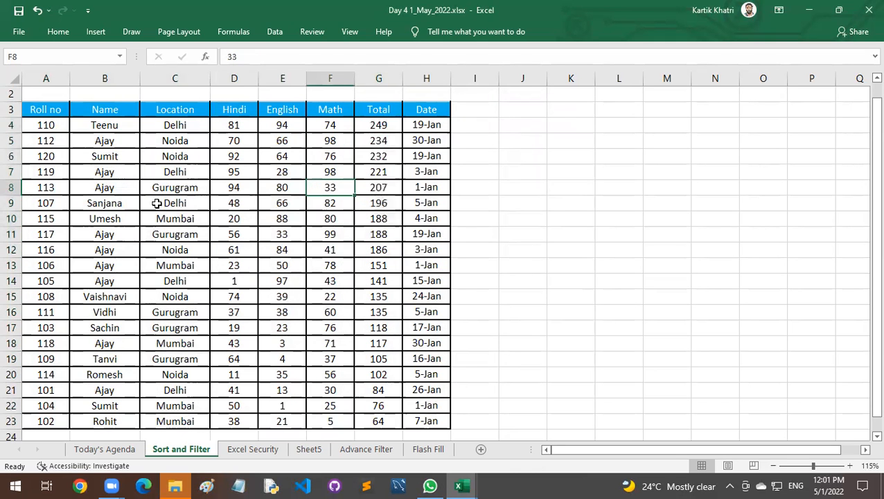
scroll(56, 260, "up", 1)
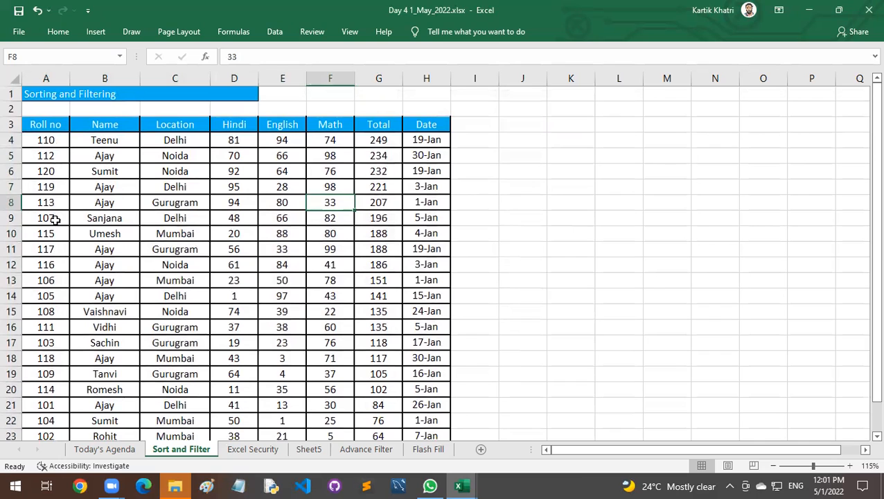
Fill the Name cell B8, for roll number 113, with the current blue fill colour.
left_click(55, 125)
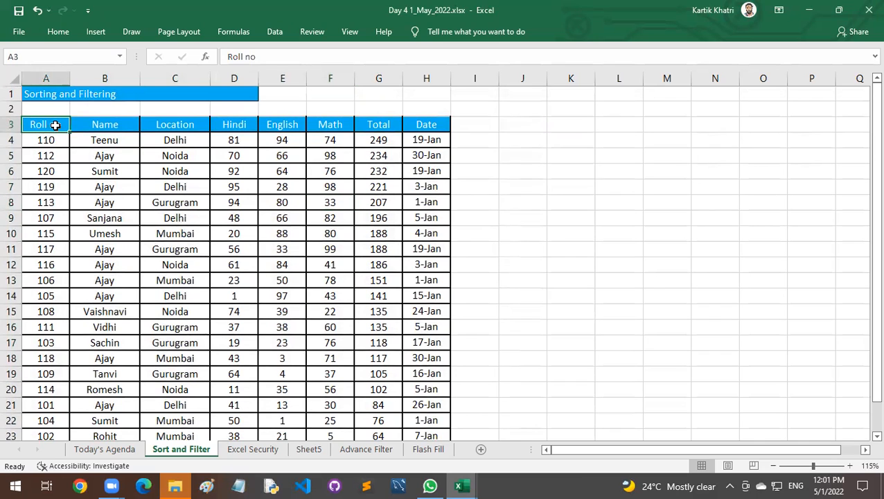
left_click(102, 200)
left_click(58, 32)
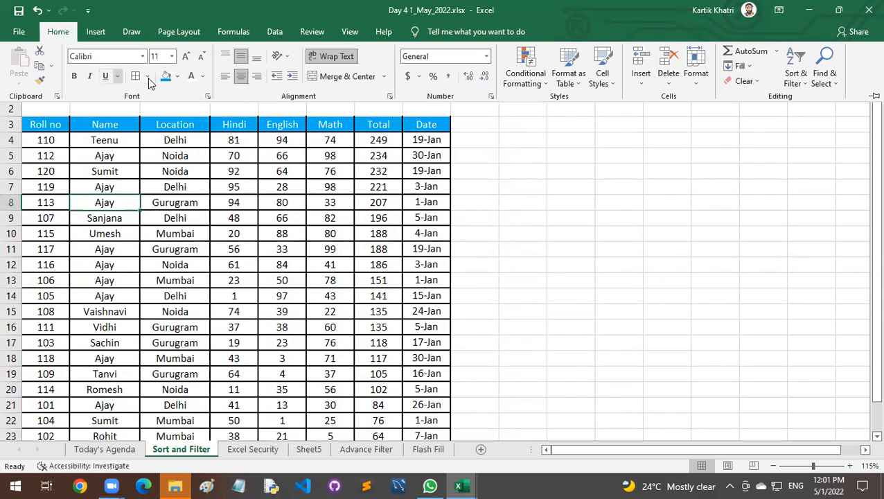
left_click(166, 76)
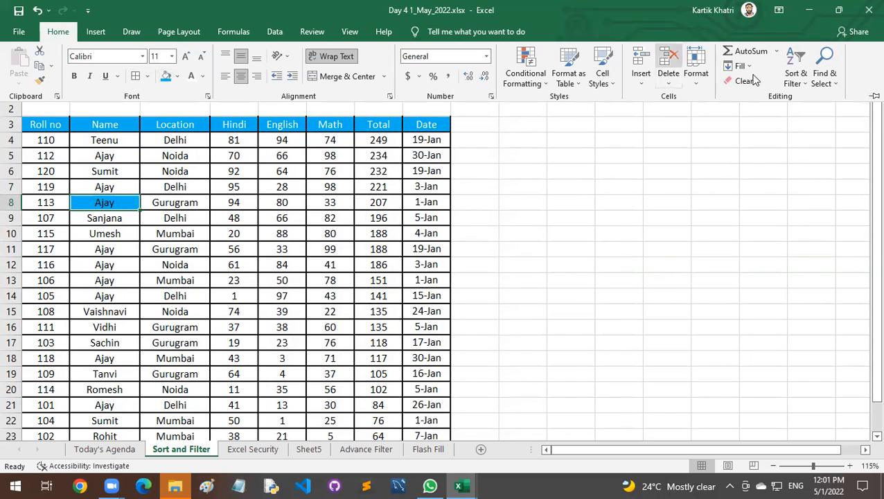
Keep the ribbon pinned open and fill the Name cell B13, for roll number 106, with light green.
left_click(875, 96)
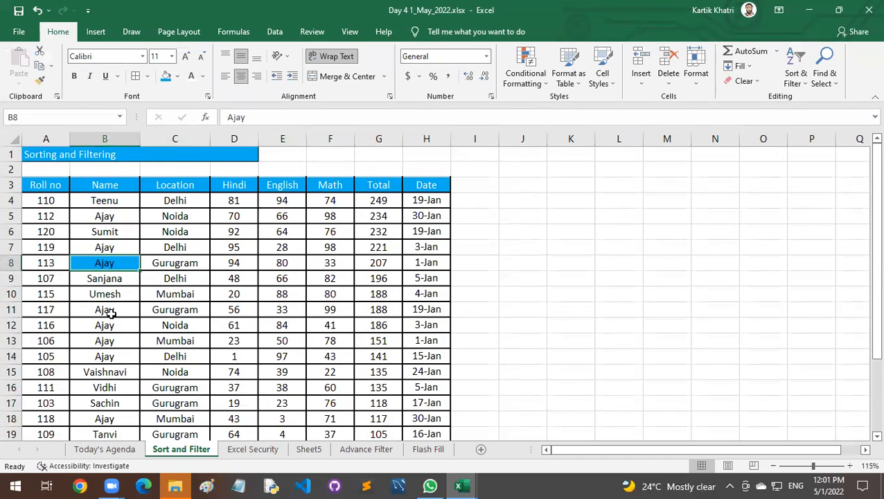
left_click(105, 339)
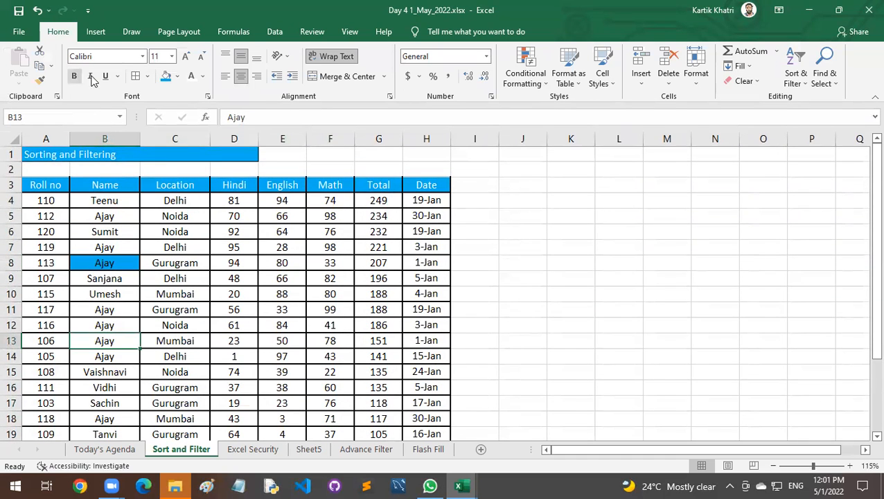
left_click(178, 78)
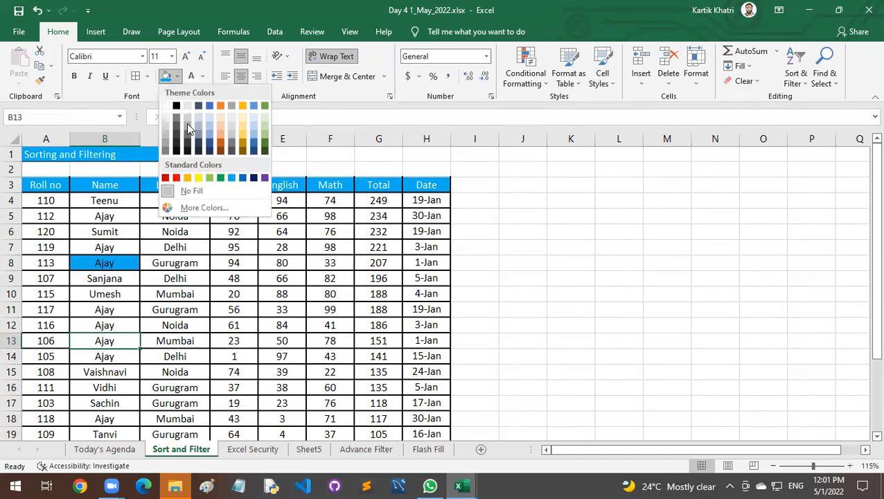
left_click(208, 177)
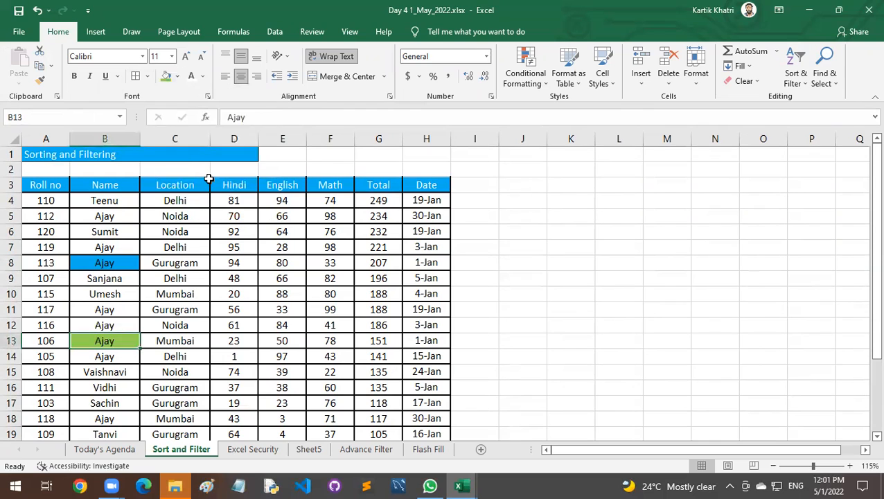
Copy the blue formatting of Name cell B8 to Name cells B10, B17 and B20 with Format Painter.
left_click(115, 262)
left_click(41, 82)
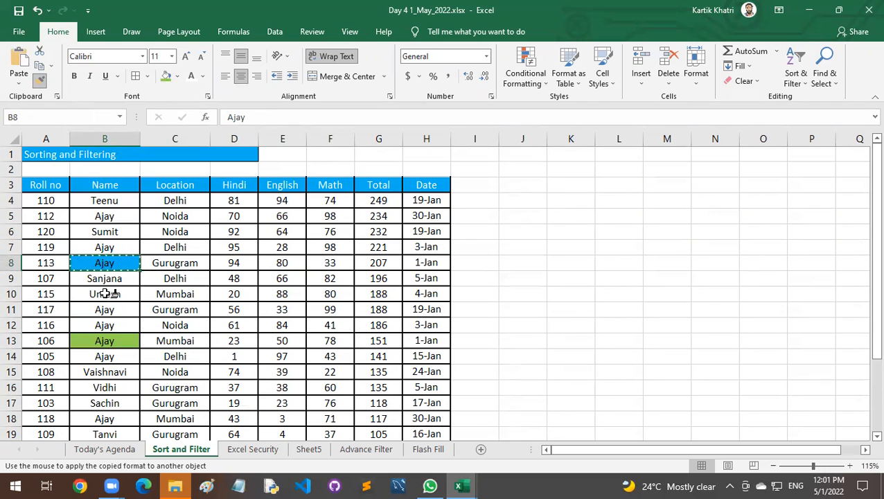
left_click(108, 292)
left_click(116, 263)
left_click(40, 81)
scroll(83, 233, "down", 2)
left_click(110, 309)
left_click(107, 358)
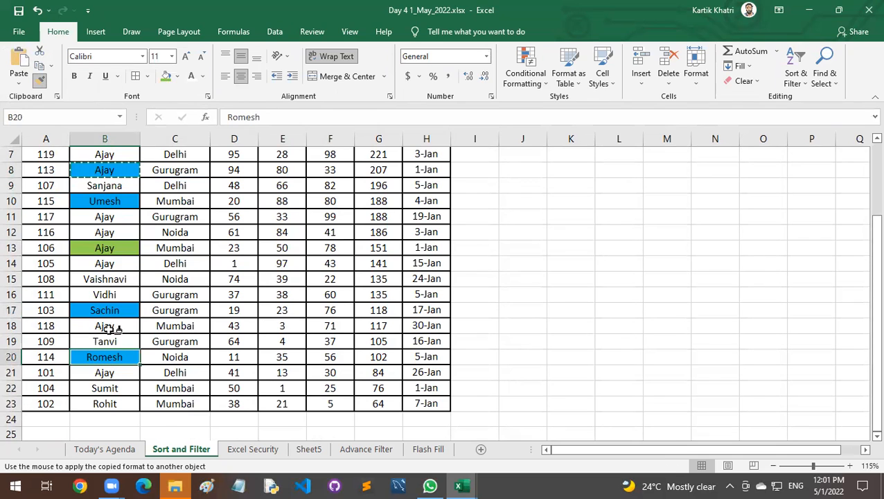
left_click(40, 81)
Copy the green formatting of Name cell B13 to Name cells B23 and B15 with Format Painter.
left_click(117, 247)
left_click(42, 81)
left_click(104, 404)
left_click(111, 282)
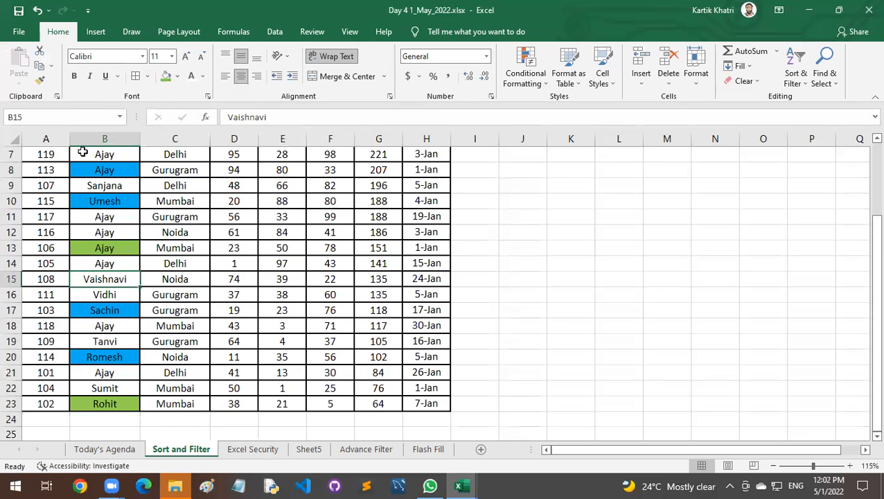
left_click(111, 245)
left_click(41, 81)
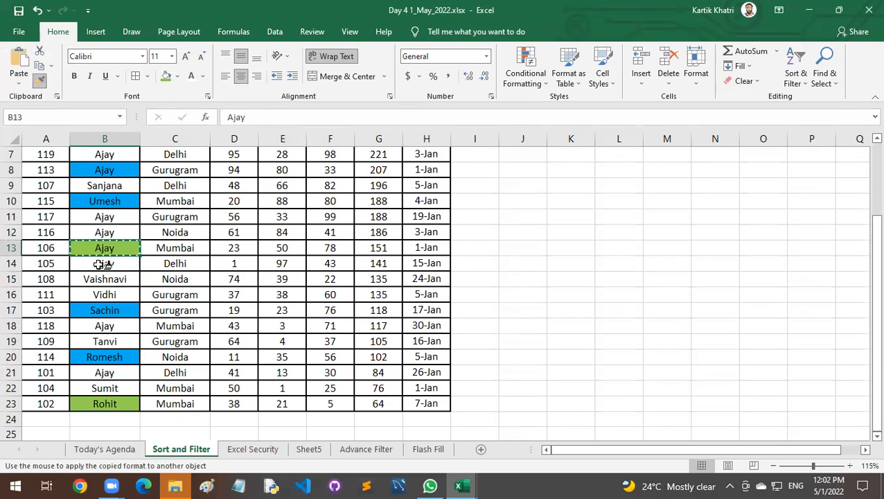
left_click(106, 278)
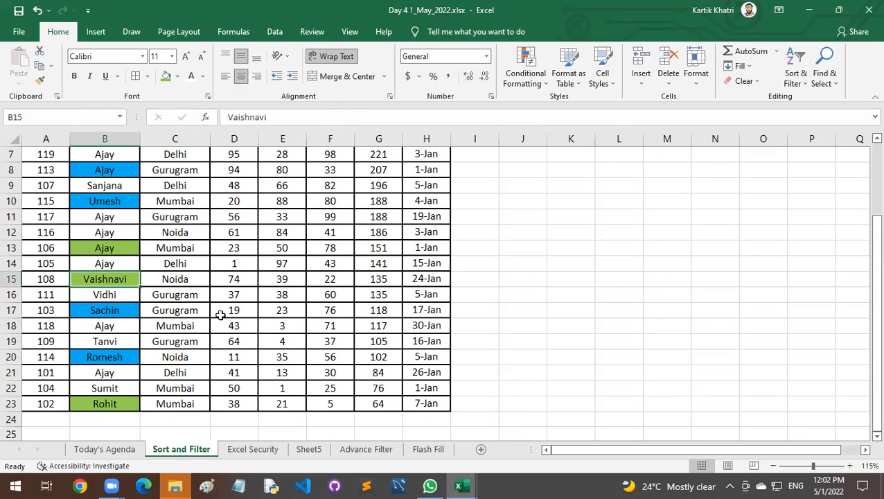
Start a custom sort on the whole marks table A3:H23, including its header row.
scroll(220, 315, "up", 2)
scroll(220, 316, "down", 1)
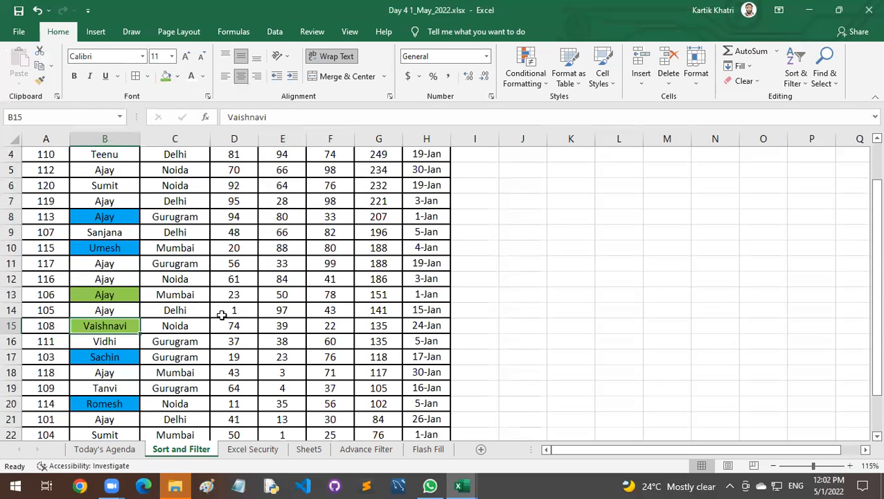
scroll(220, 315, "up", 1)
left_click(126, 267)
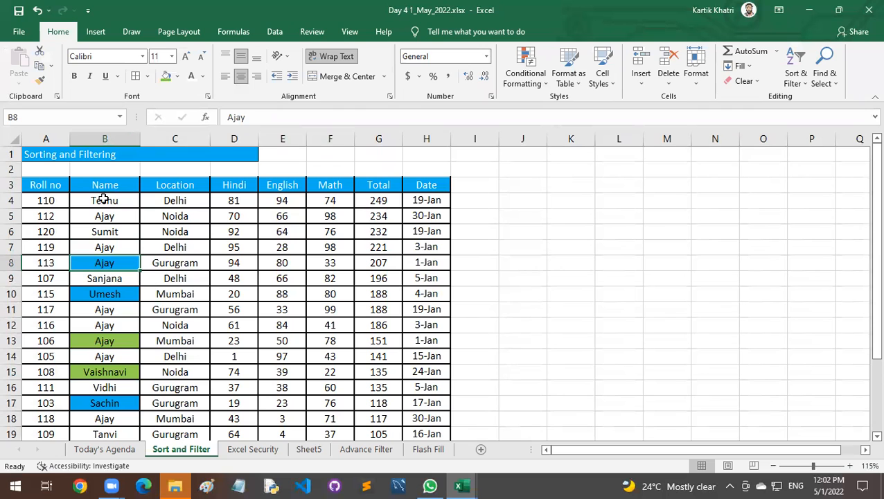
left_click_drag(57, 185, 430, 416)
scroll(179, 319, "up", 2)
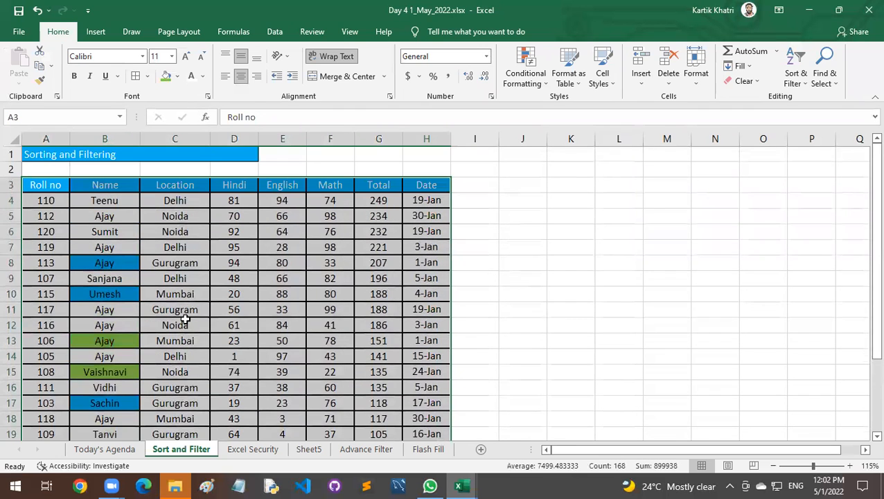
right_click(55, 184)
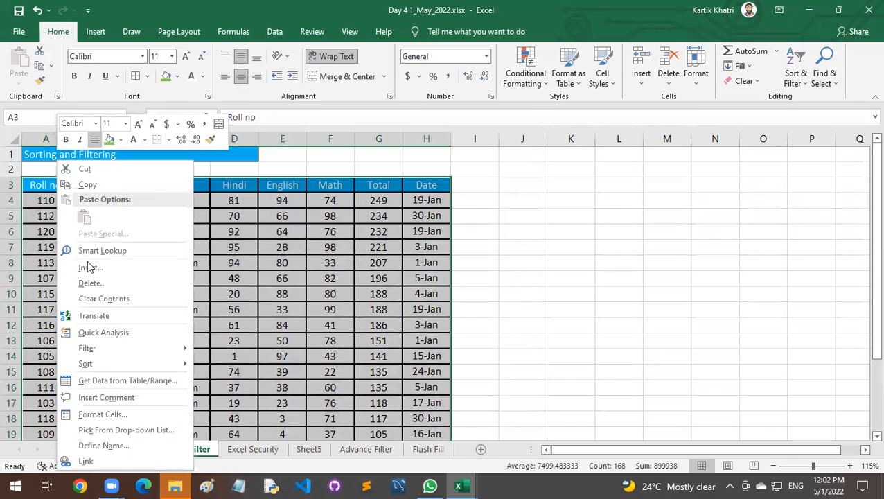
mouse_move(140, 365)
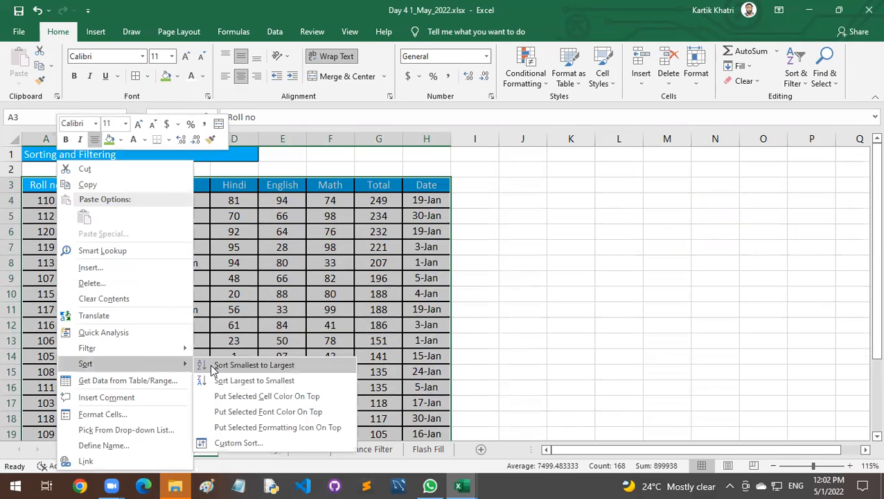
left_click(248, 444)
left_click_drag(201, 150, 409, 153)
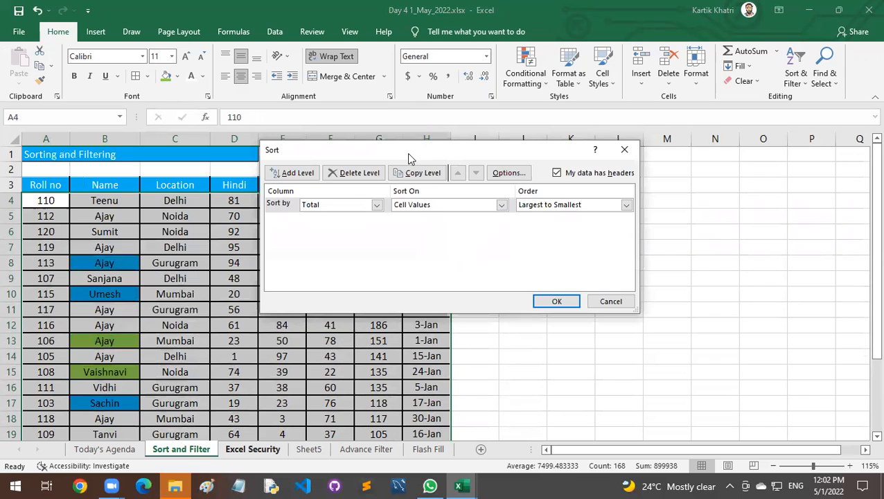
Set the first sort level to the Name column, sorted on Cell Color with blue On Top.
left_click(335, 206)
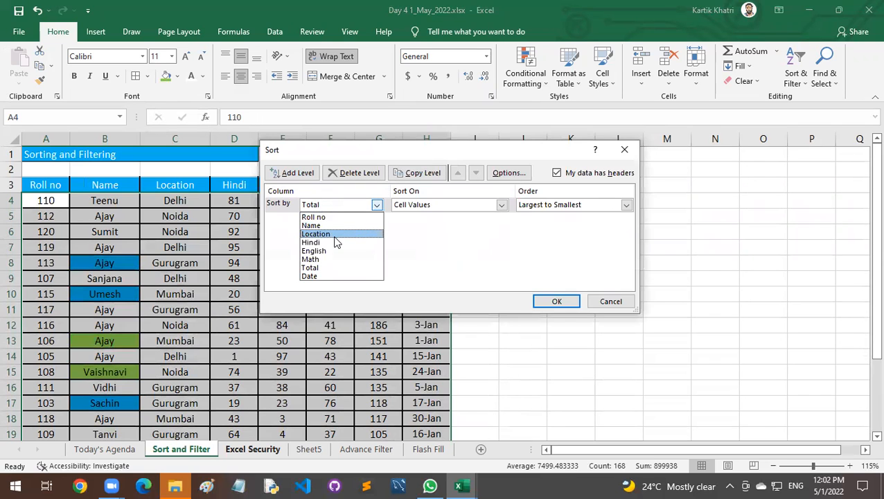
left_click(334, 225)
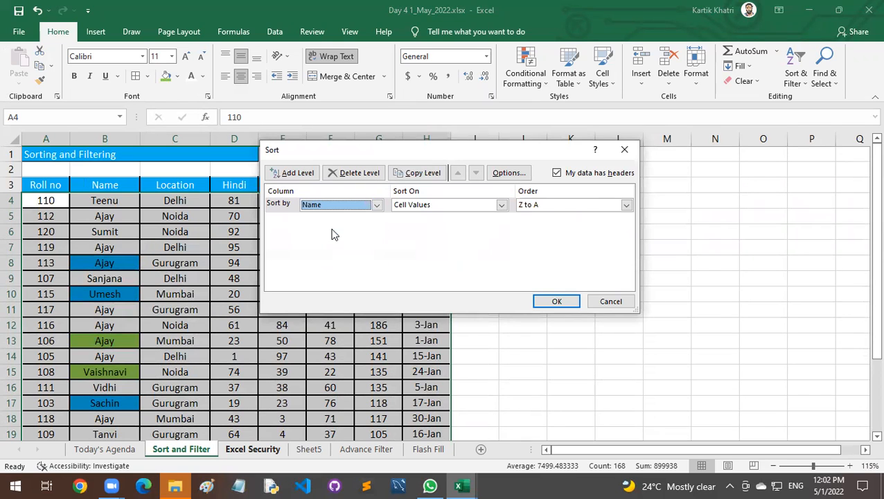
left_click(428, 207)
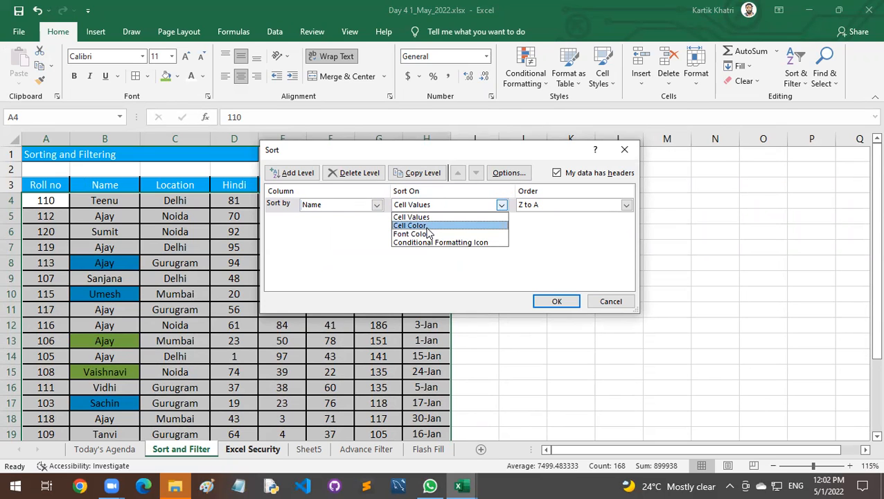
left_click(416, 226)
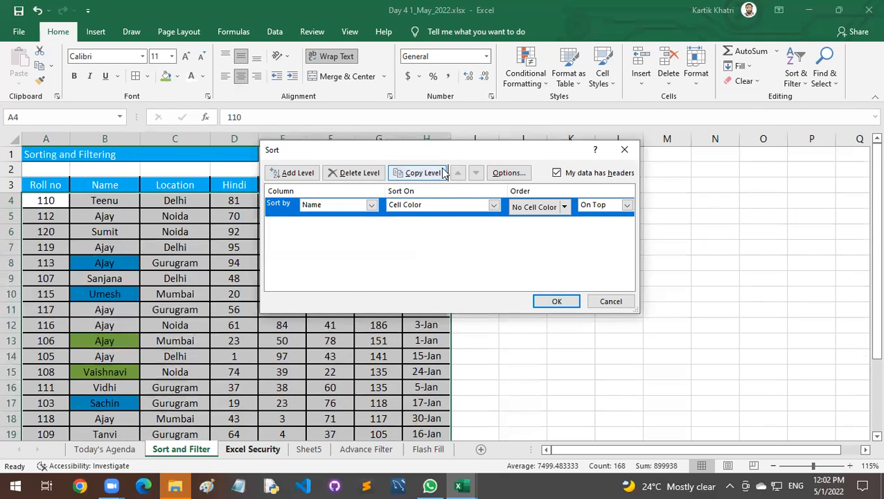
left_click_drag(439, 152, 372, 55)
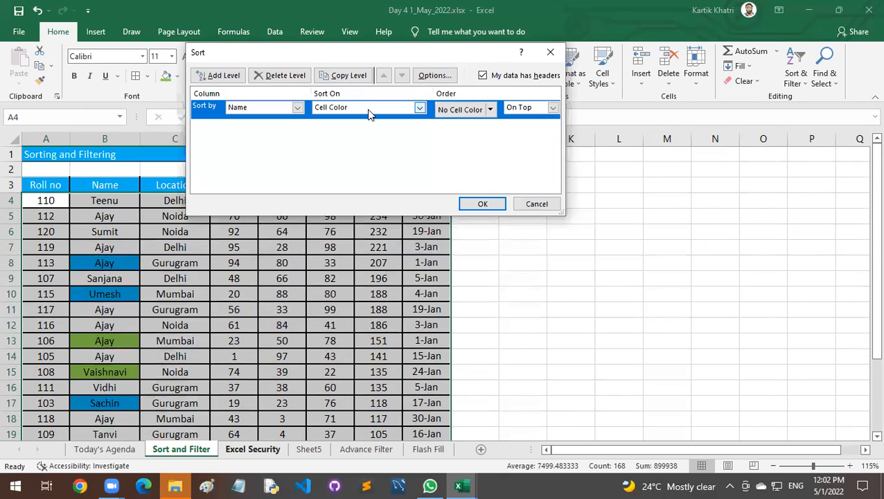
left_click(490, 110)
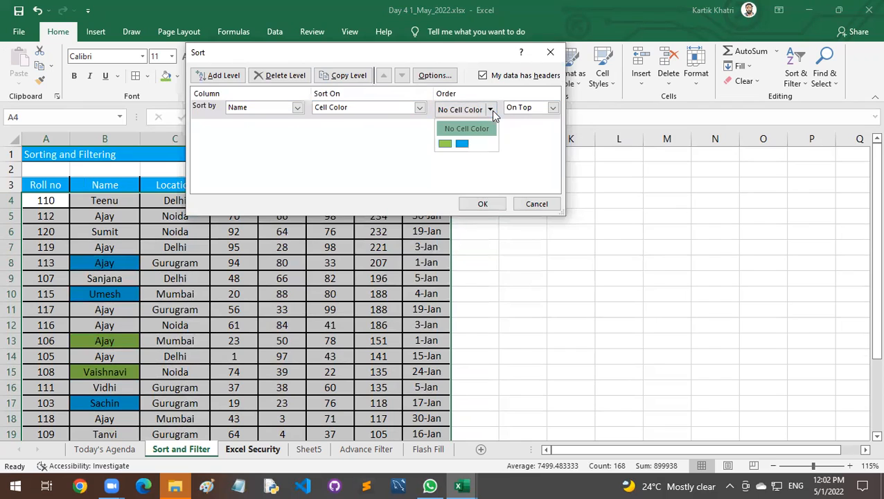
left_click(462, 143)
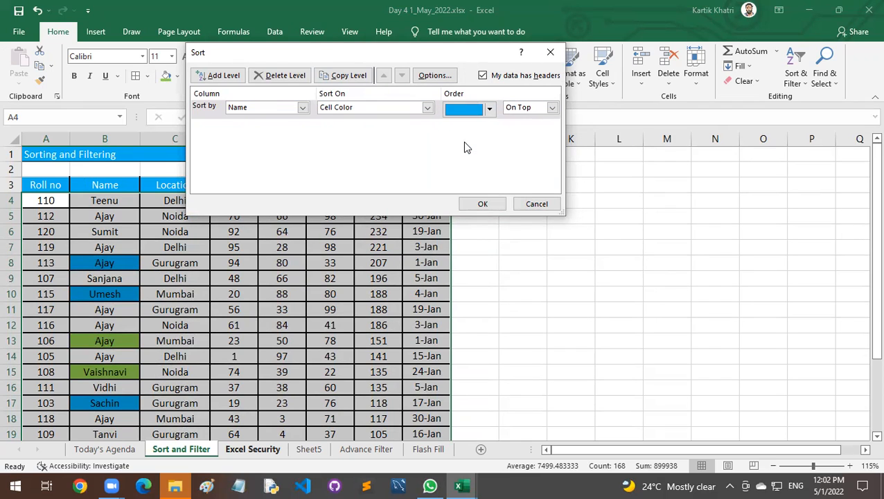
Add a second level for Name on Cell Color with green On Top, apply the sort and check the row order.
left_click(222, 75)
left_click(302, 126)
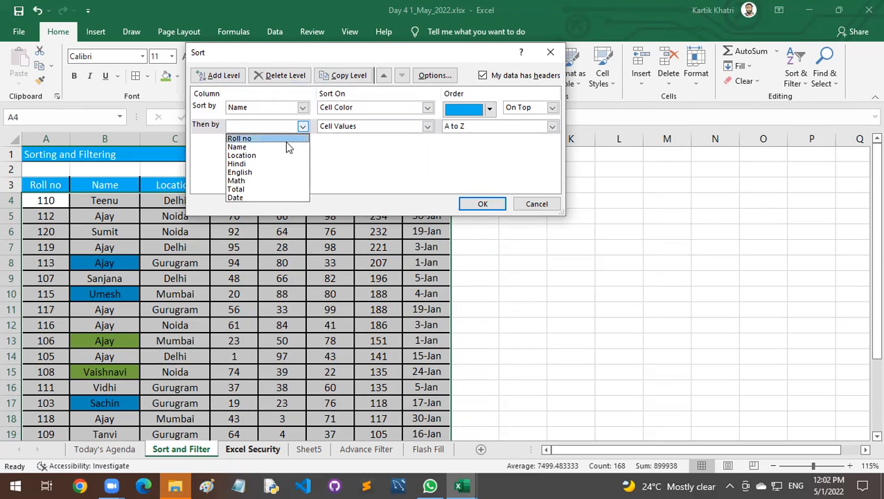
left_click(288, 145)
left_click(427, 126)
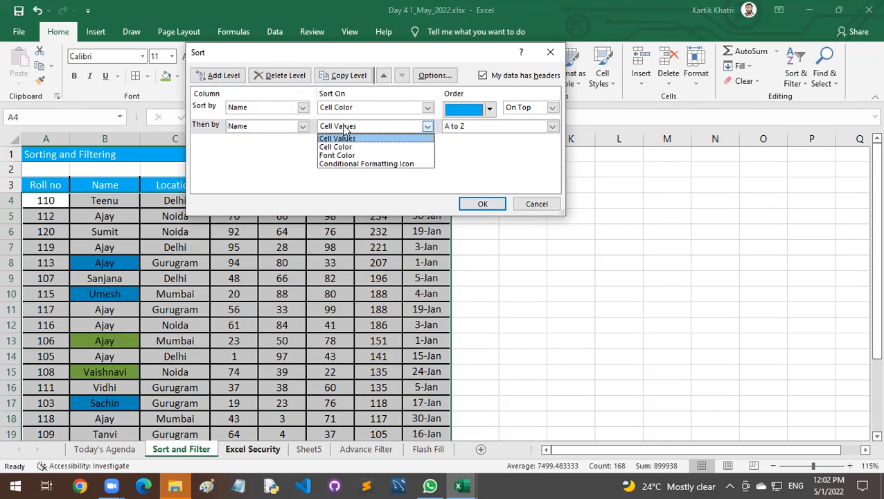
left_click(349, 146)
left_click(489, 127)
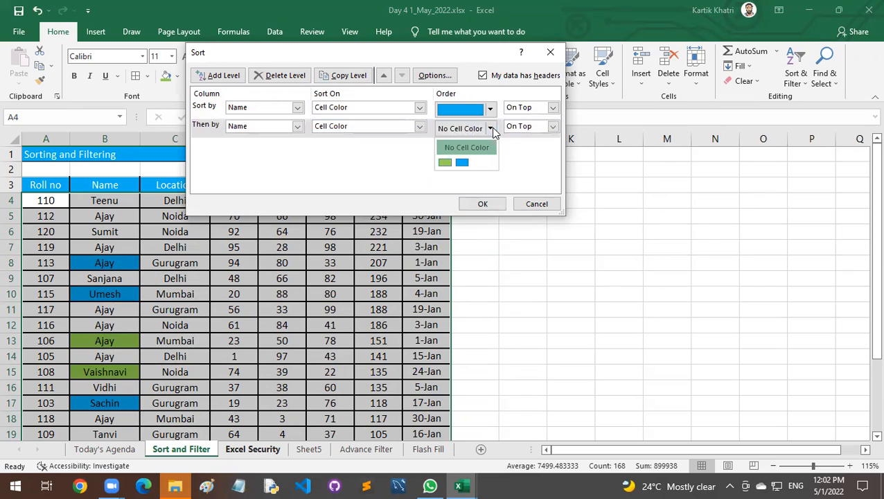
left_click(449, 160)
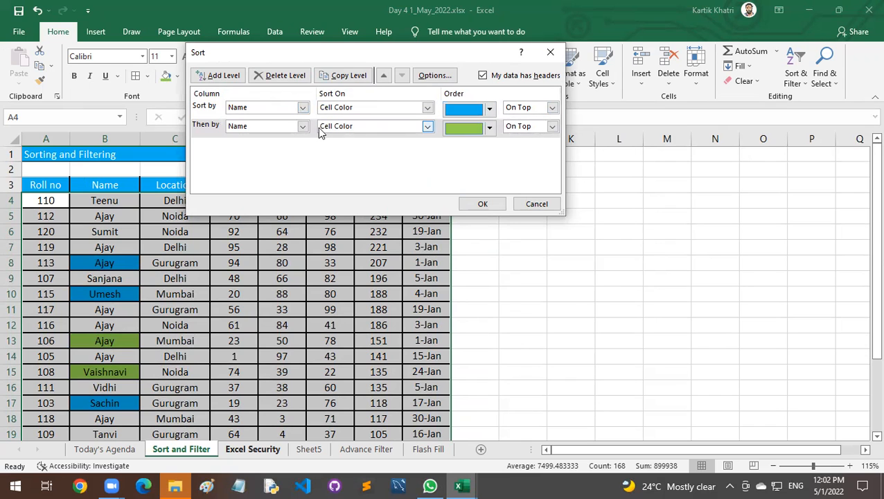
left_click(497, 208)
left_click(270, 268)
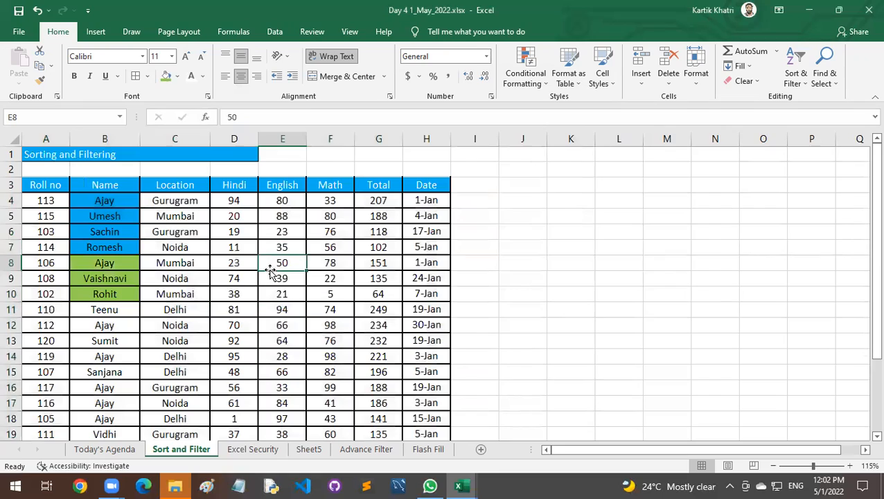
scroll(187, 314, "down", 3)
scroll(188, 313, "up", 3)
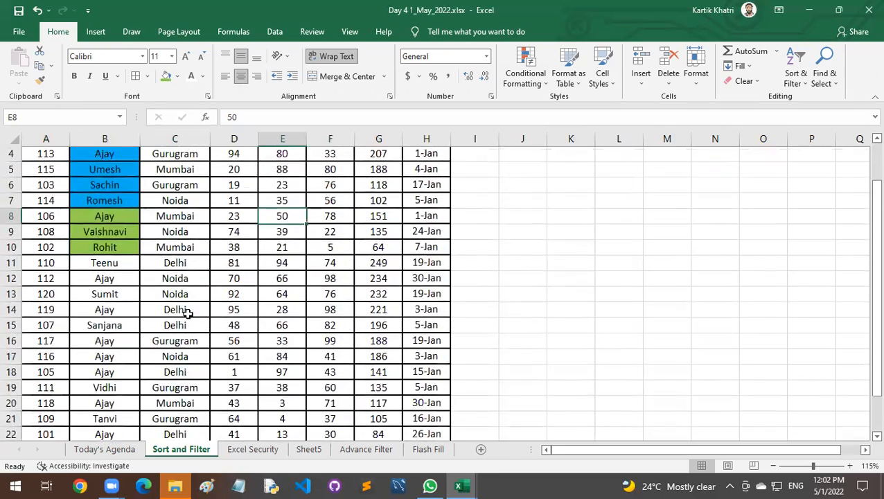
Try Conditional Formatting Icon as the second Name level's basis in a custom sort of A3:H23, delete that level and cancel the sort.
left_click_drag(51, 183, 424, 400)
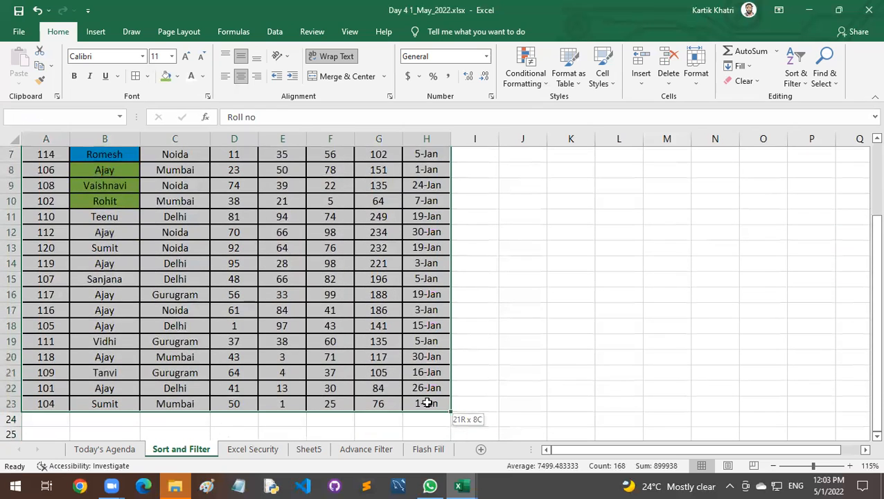
scroll(132, 210, "up", 2)
right_click(86, 186)
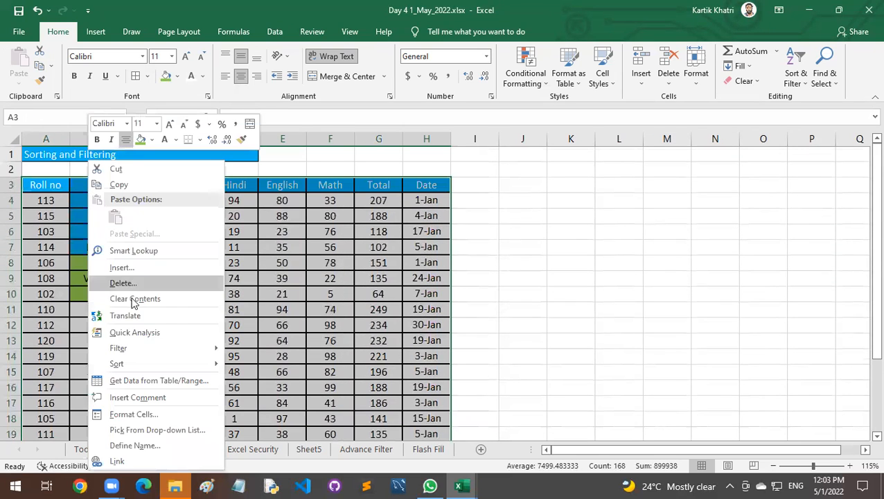
mouse_move(142, 365)
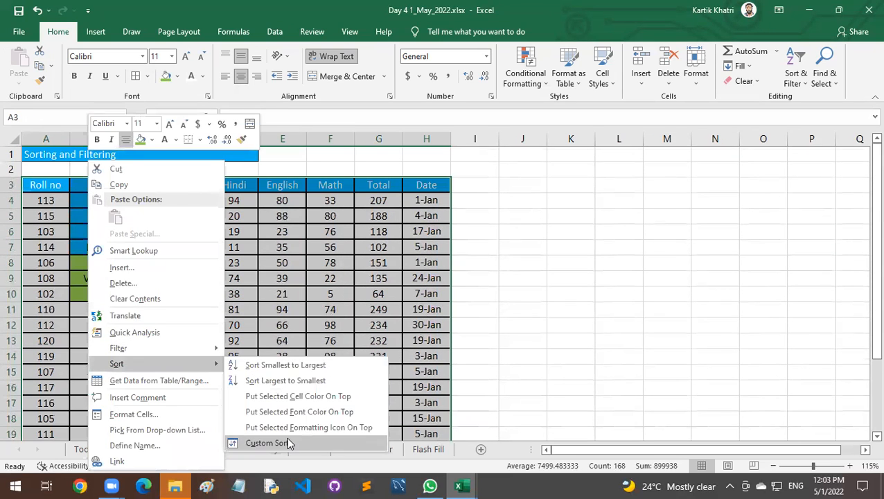
left_click(286, 442)
left_click(372, 128)
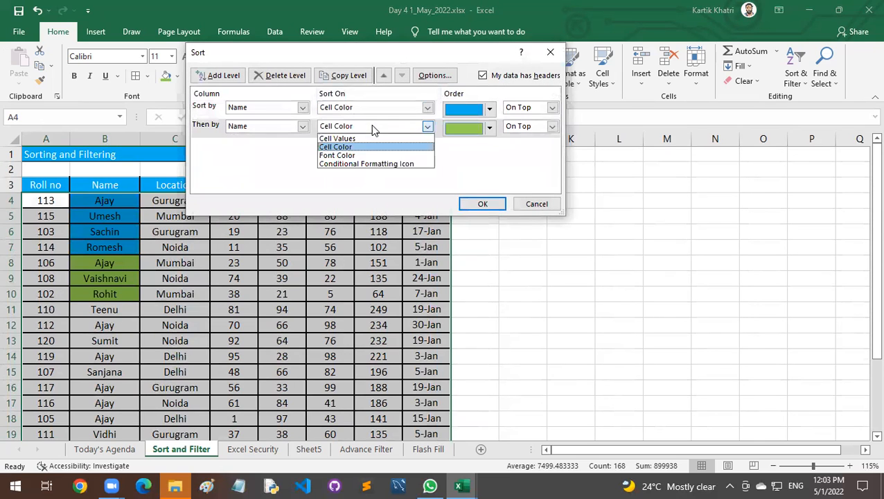
left_click(408, 164)
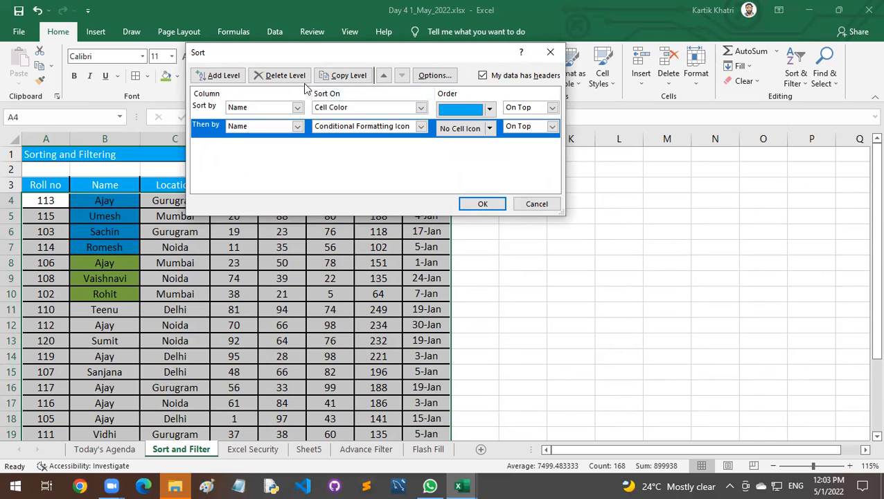
left_click(285, 75)
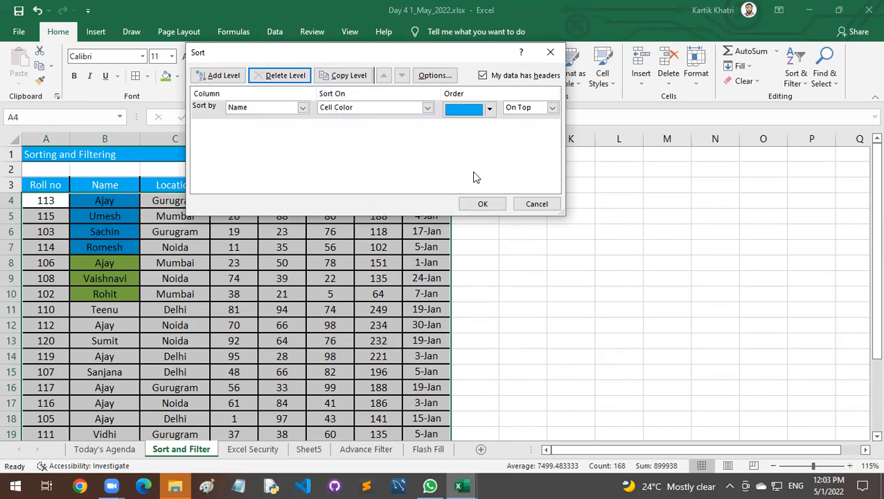
left_click(533, 204)
Review the blue and green Name cells and the remaining rows of the color-sorted marks table down to row 23.
left_click(284, 243)
left_click_drag(123, 208, 157, 309)
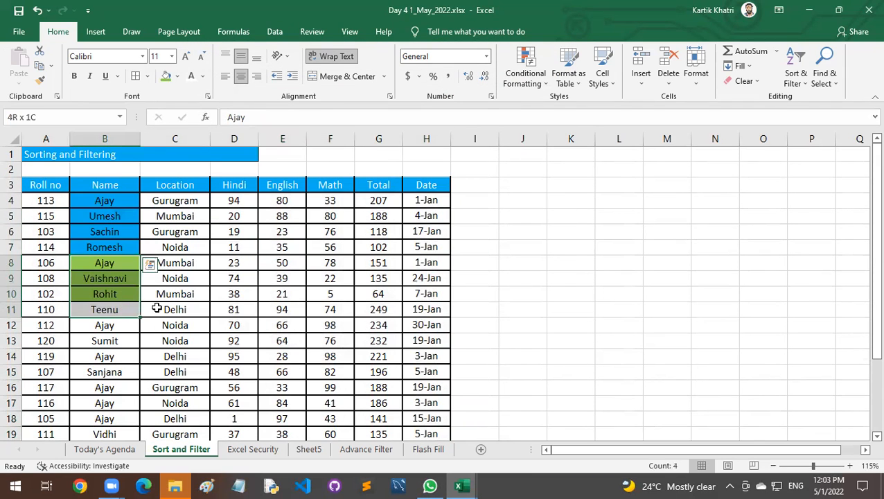
left_click(252, 297)
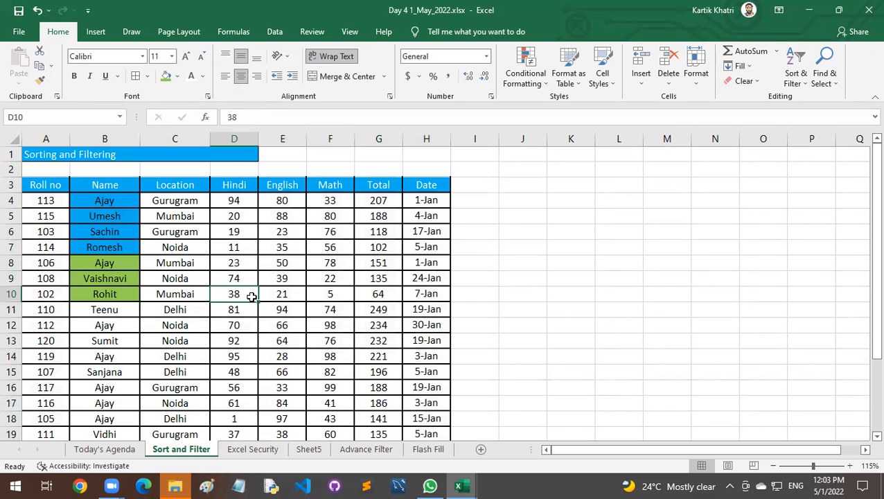
left_click_drag(30, 185, 417, 395)
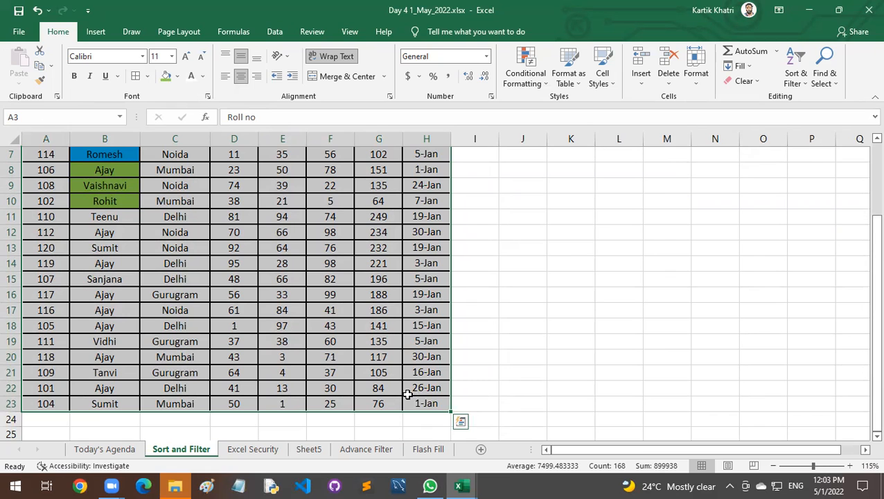
left_click(237, 309)
scroll(241, 311, "up", 2)
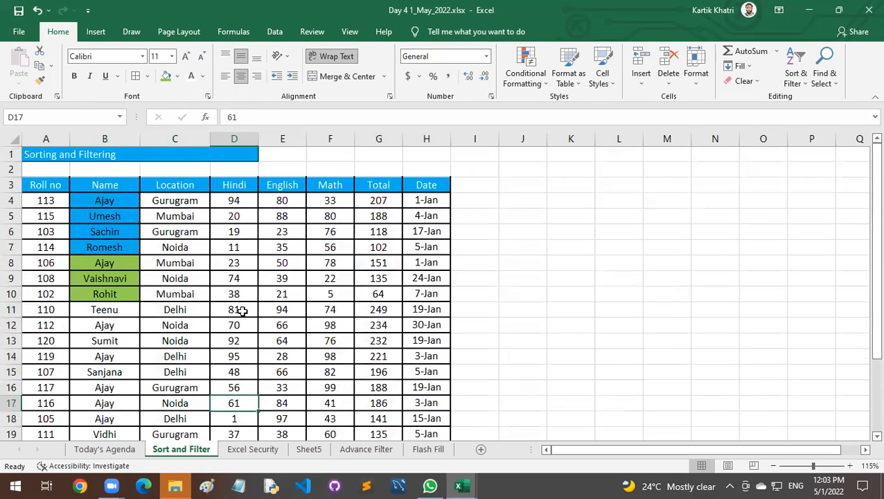
Sort the marks table by Roll no from smallest to largest.
left_click(55, 185)
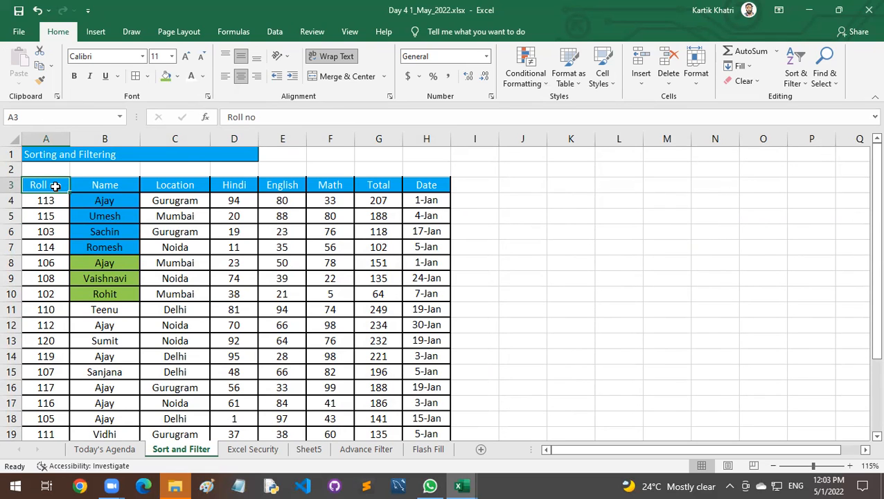
right_click(56, 186)
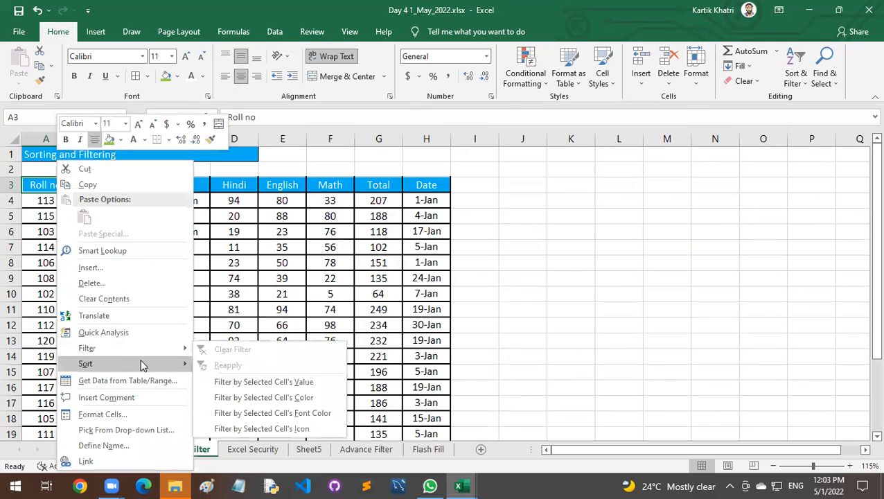
mouse_move(140, 366)
left_click(221, 370)
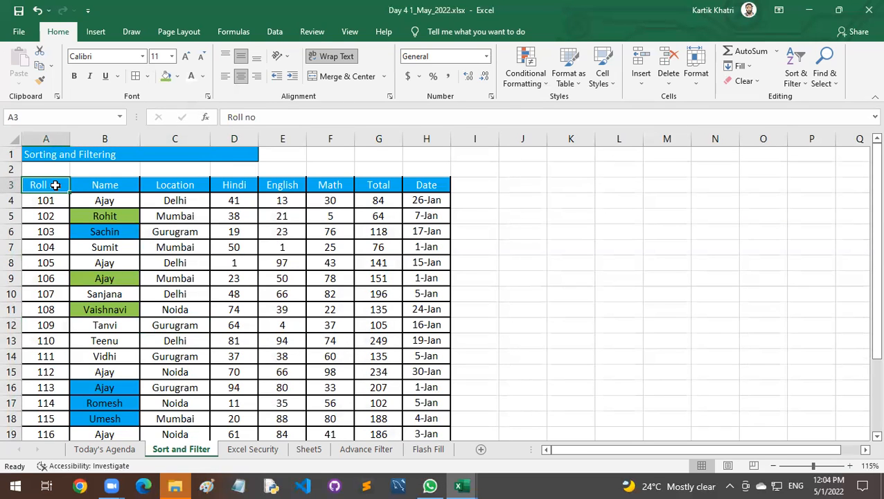
Select the whole marks table A3:H23 and turn on filtering for its header row.
left_click_drag(54, 185, 440, 390)
scroll(361, 264, "up", 3)
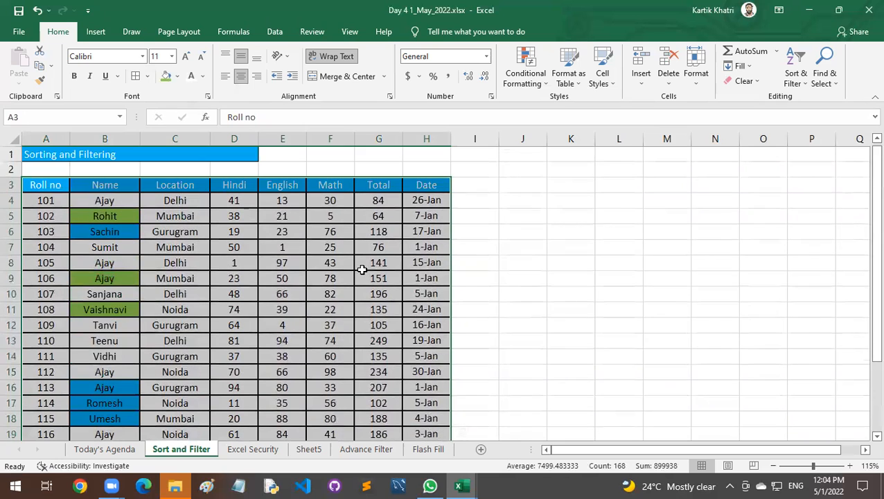
right_click(330, 190)
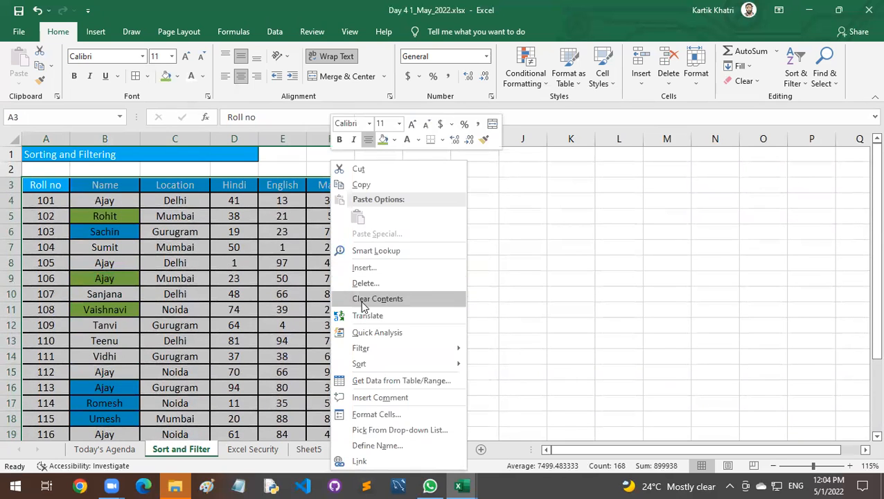
mouse_move(375, 348)
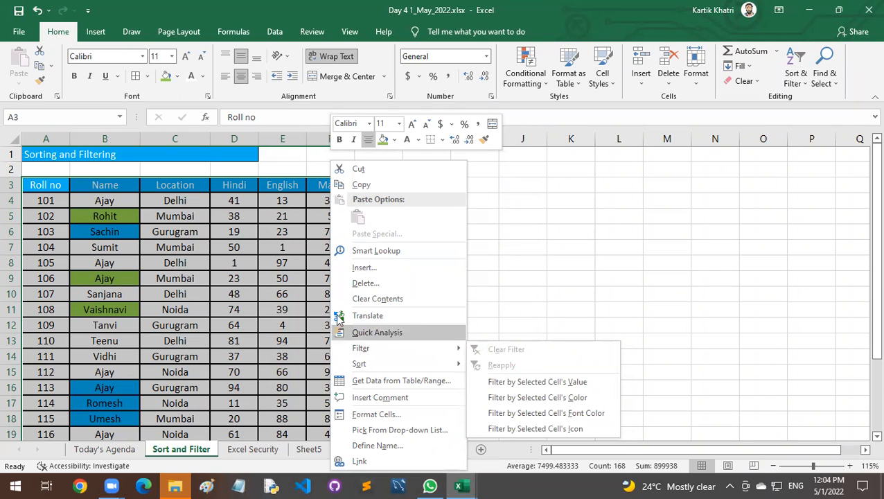
key("Escape")
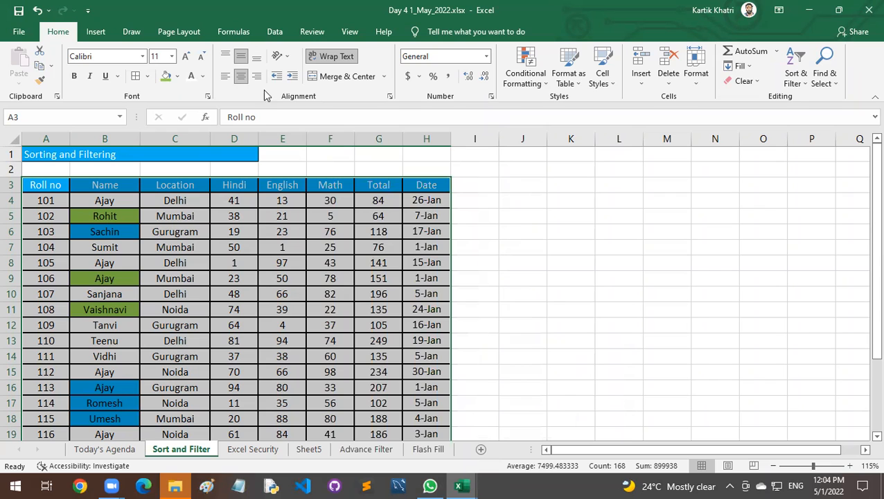
left_click(280, 32)
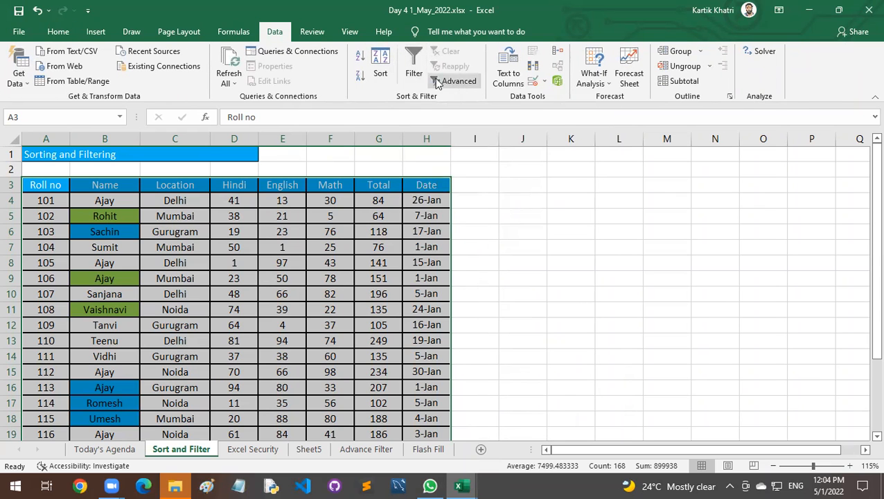
left_click(57, 32)
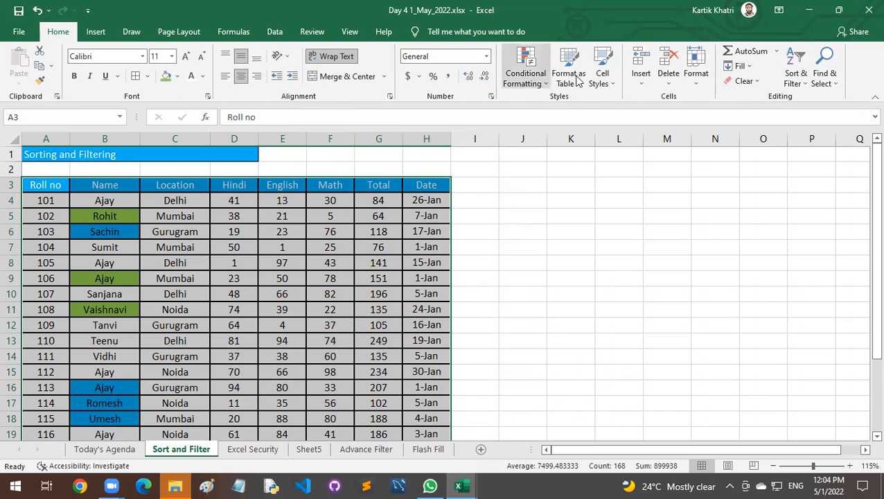
left_click(799, 78)
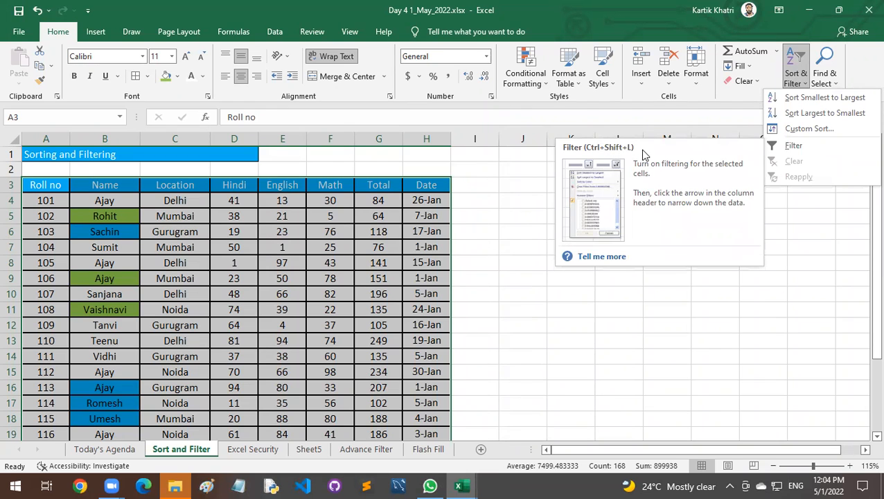
left_click(263, 229)
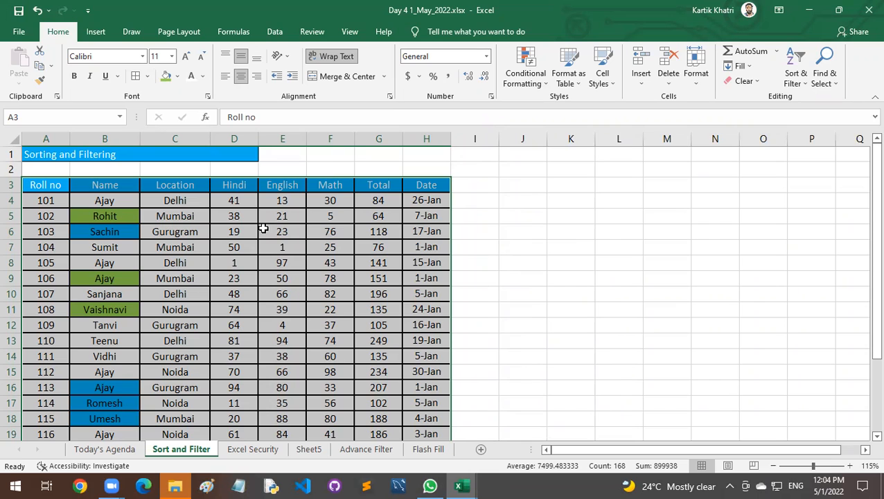
key("ctrl+shift+l")
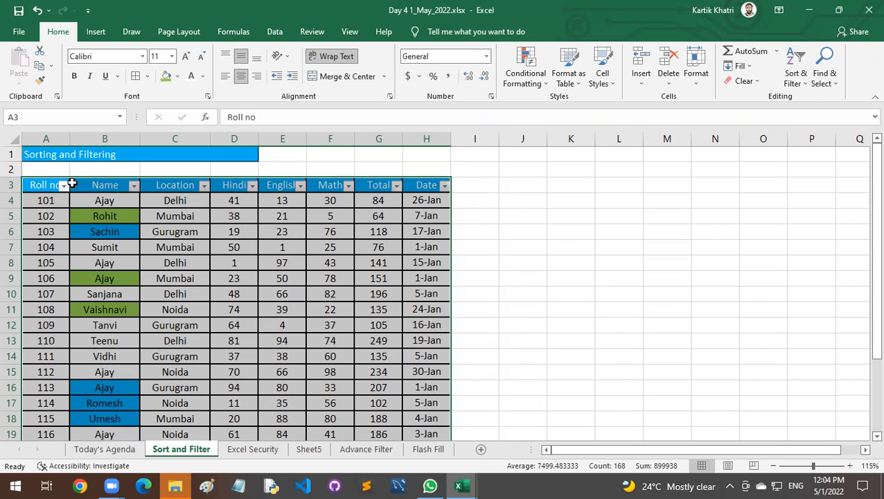
Compare the sort and filter options offered for the Roll no, Name, Location, Hindi and English columns.
left_click(63, 185)
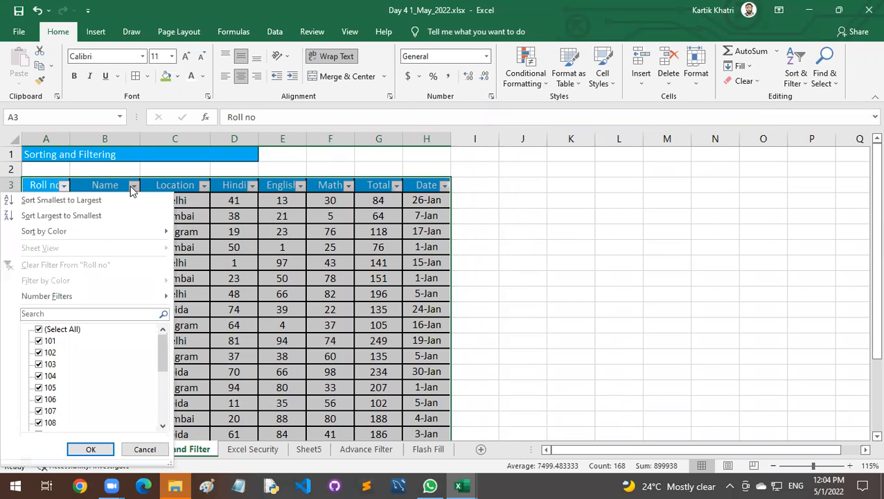
left_click(133, 189)
left_click(134, 190)
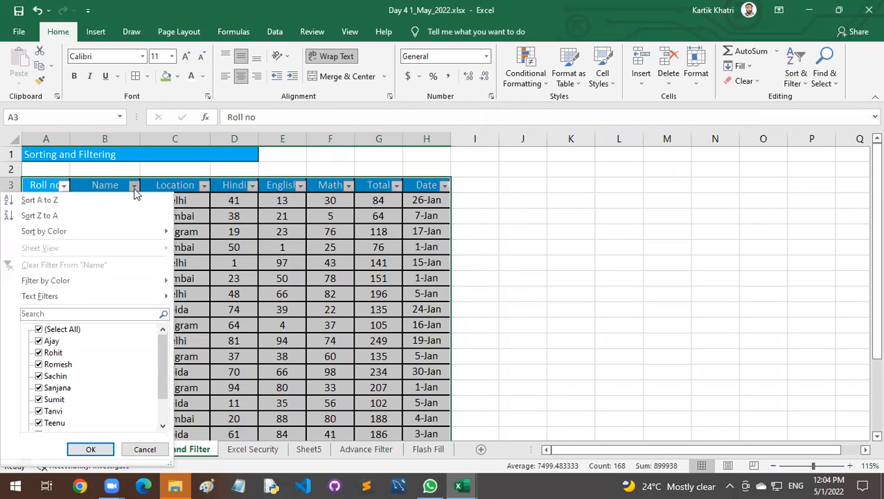
left_click(205, 187)
left_click(204, 185)
left_click(253, 185)
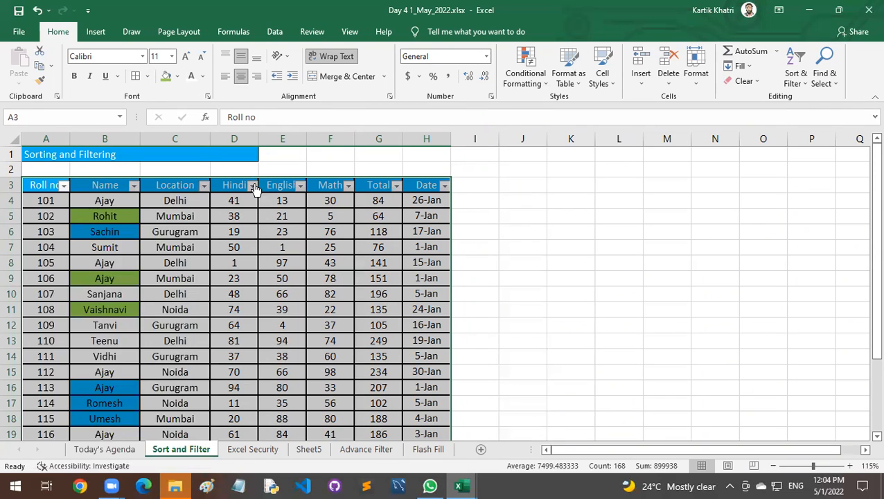
left_click(254, 186)
left_click(300, 186)
left_click(300, 187)
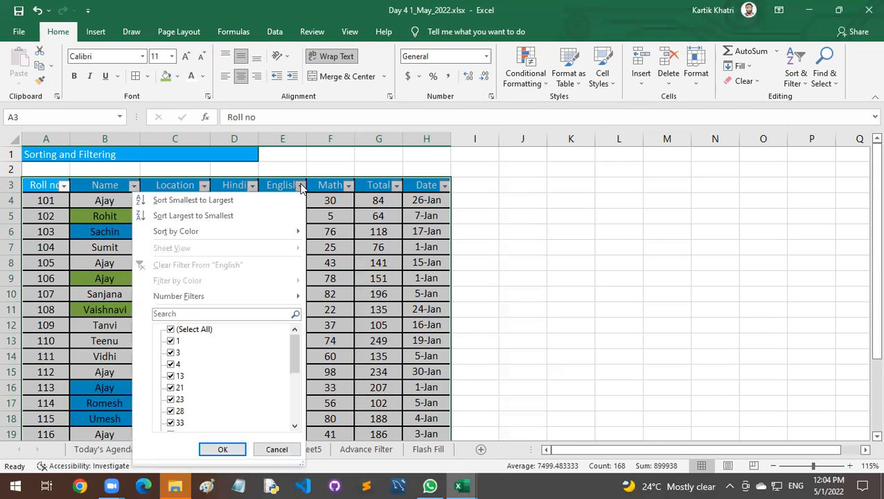
left_click(336, 200)
left_click(336, 200)
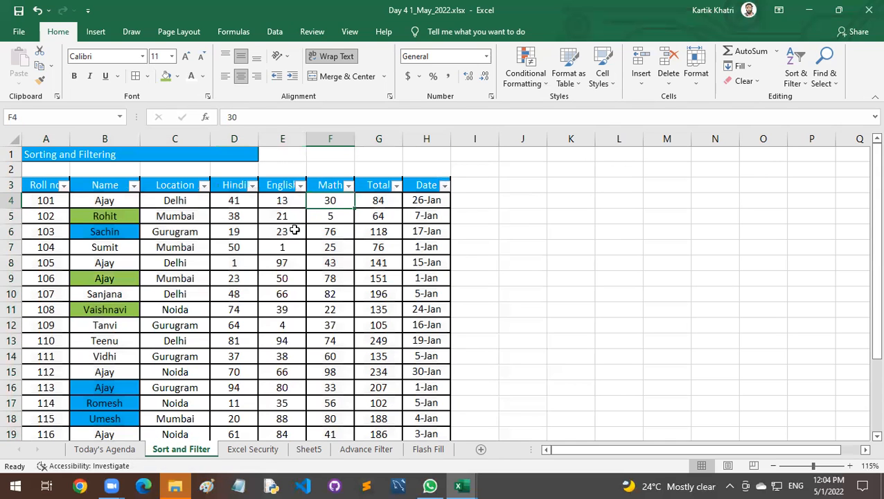
Filter the Name column to only the first listed student name and check the remaining rows.
left_click(134, 187)
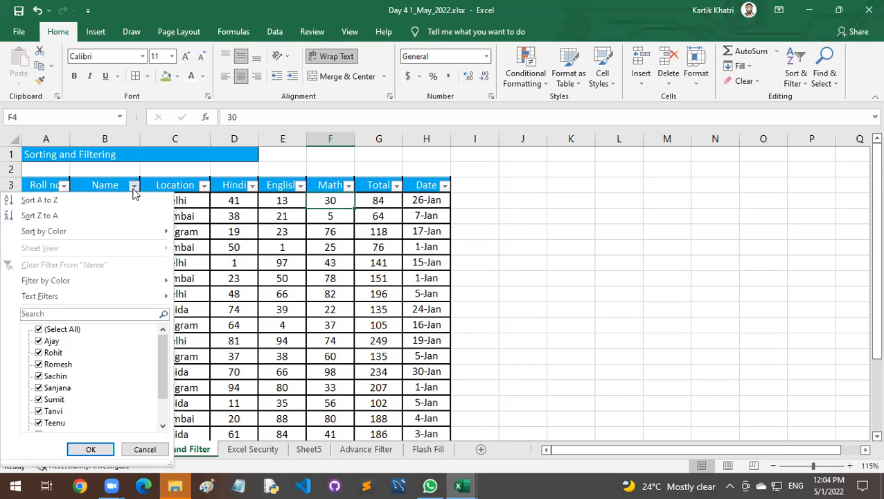
left_click(39, 330)
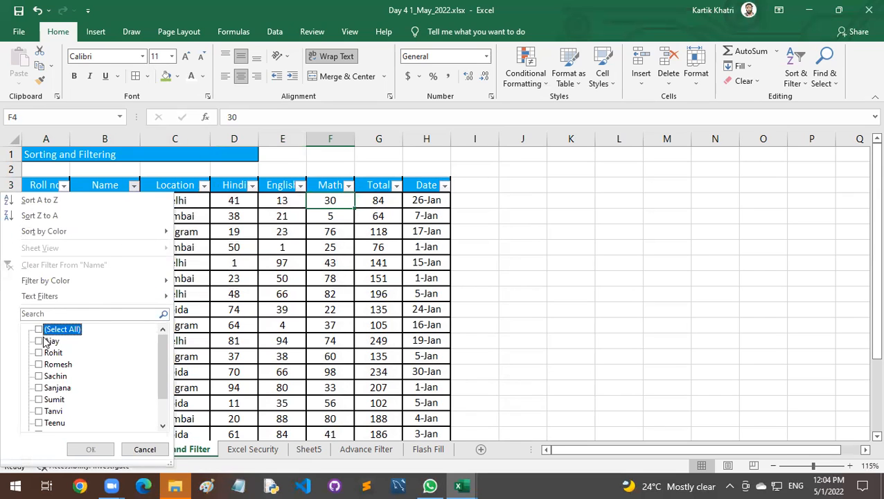
left_click(40, 341)
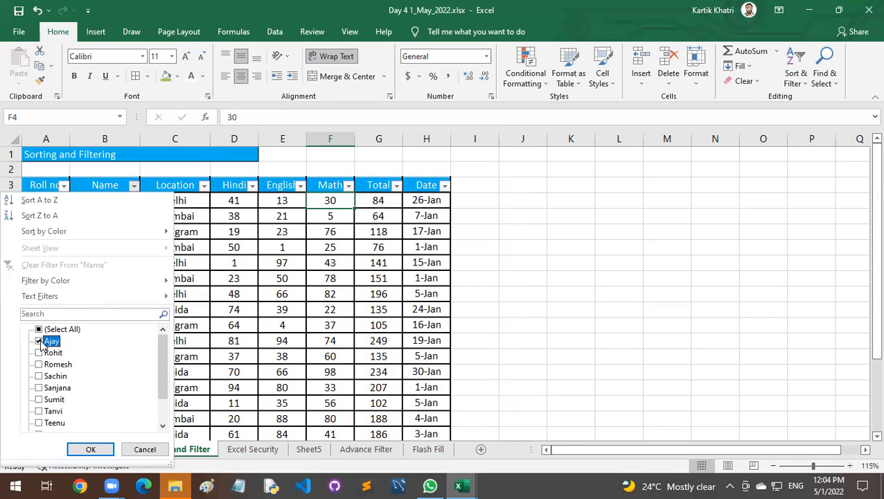
left_click(91, 450)
left_click(173, 325)
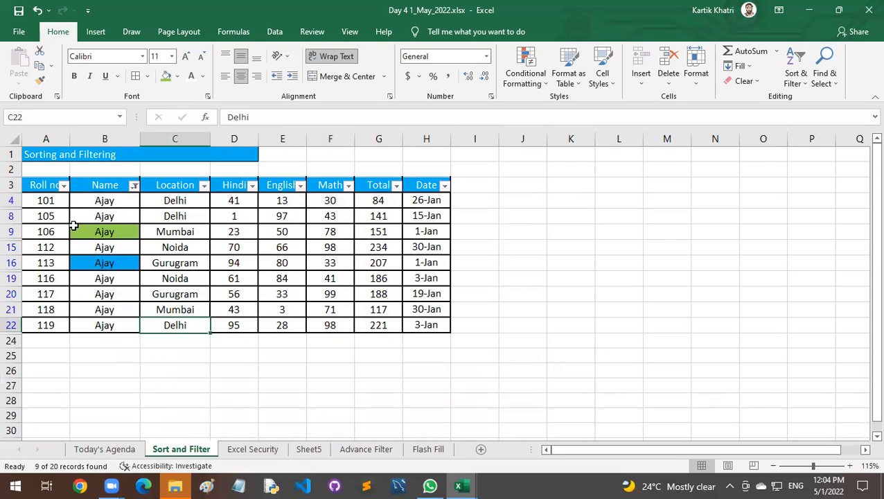
left_click_drag(46, 184, 441, 324)
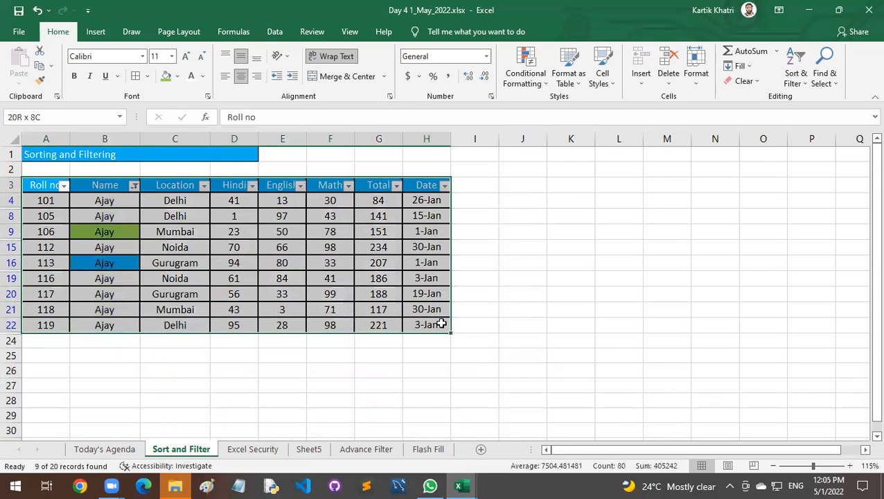
left_click(205, 247)
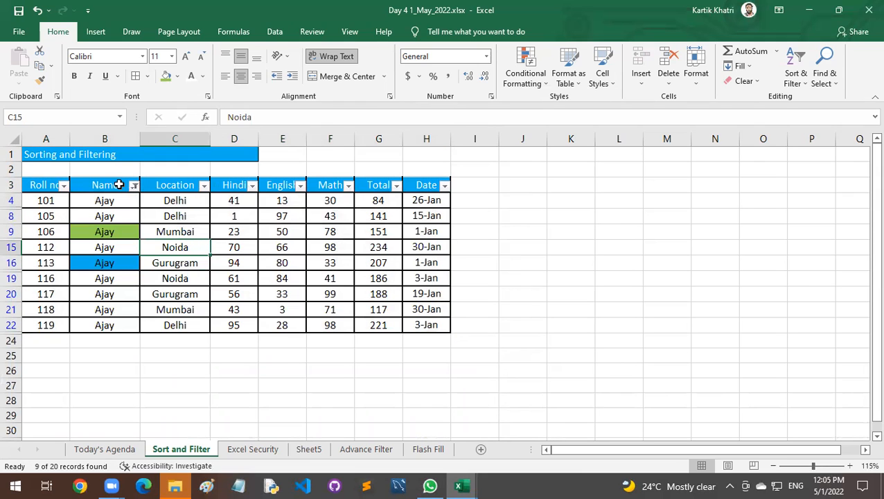
Filter the Location column to show only Delhi, keeping the Name filter in place.
left_click(203, 185)
left_click(74, 329)
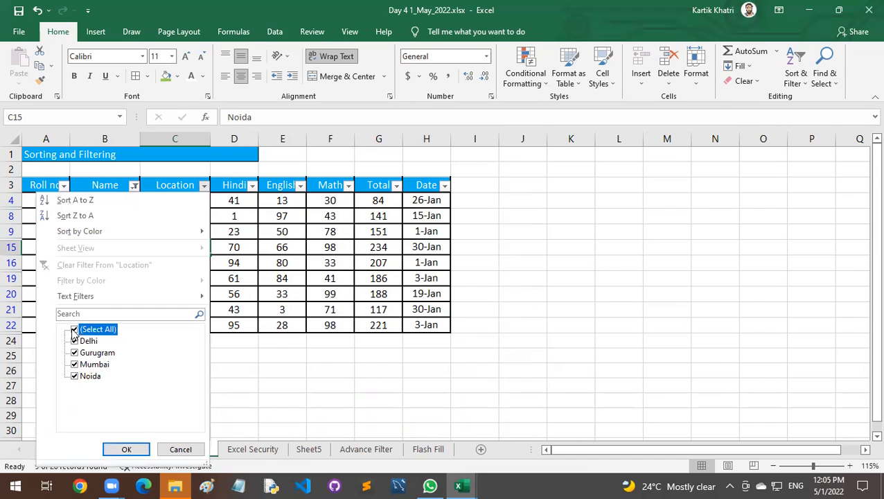
left_click(74, 341)
left_click(126, 449)
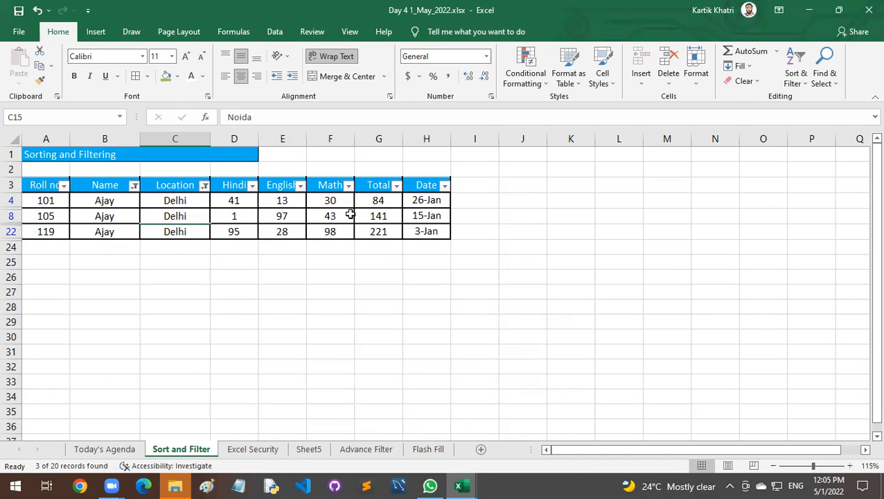
Check the Total column's filter choices, and the filtered Name cells with the Text Filters conditions available for them.
left_click(397, 186)
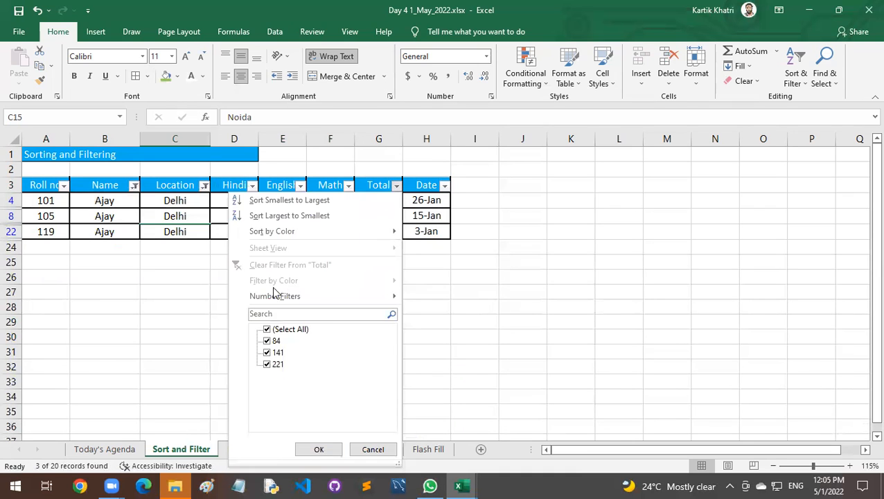
left_click(405, 239)
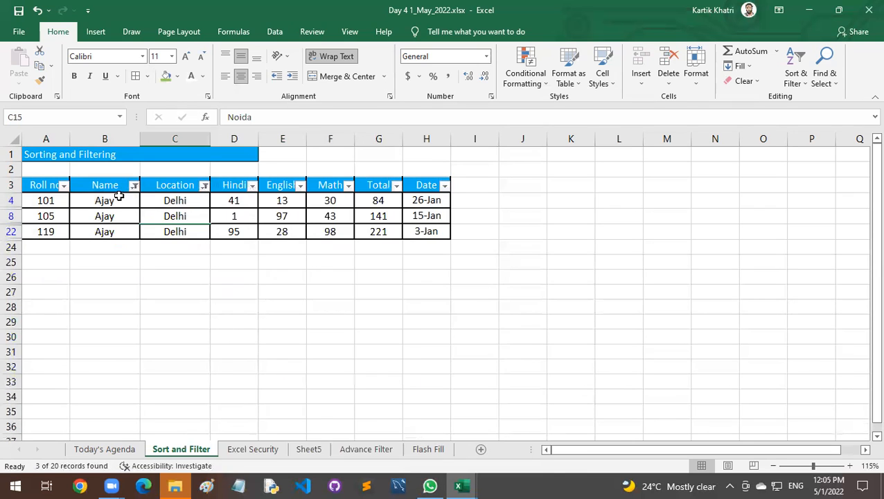
left_click(115, 197)
left_click(115, 214)
left_click(116, 232)
left_click(127, 203)
left_click(124, 216)
left_click(134, 185)
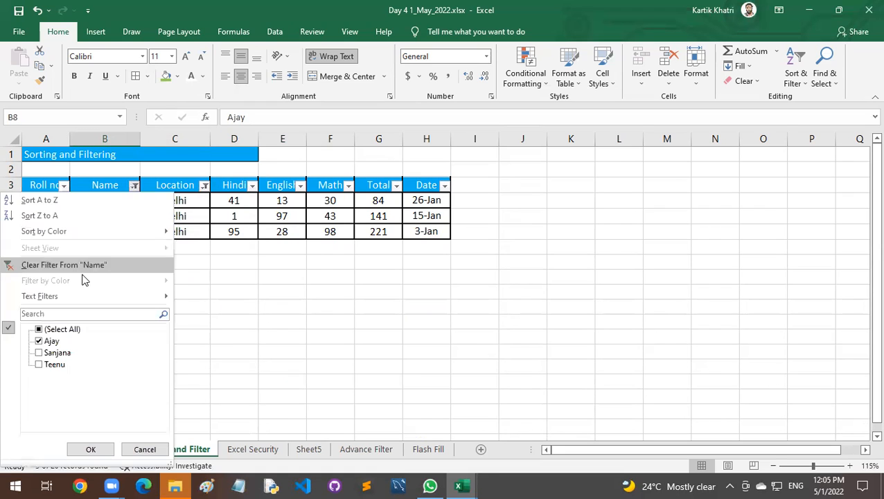
mouse_move(67, 298)
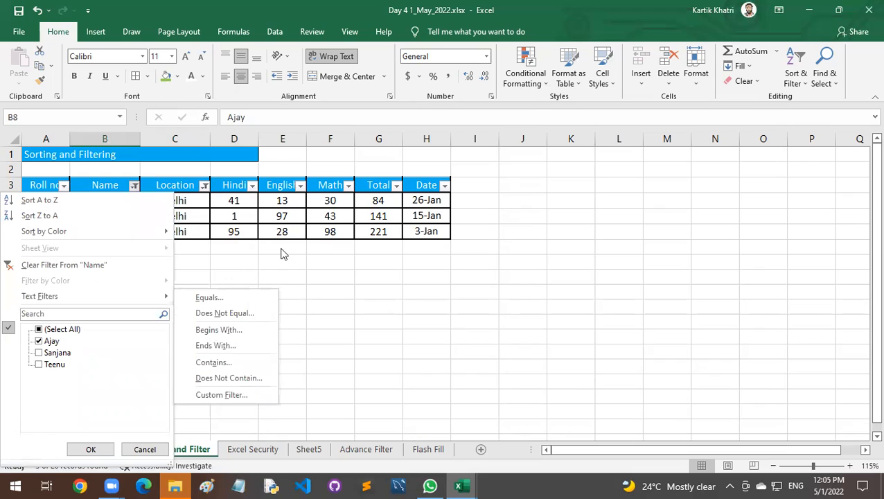
Examine the Number Filters conditions available for the Total column without applying one.
left_click(381, 184)
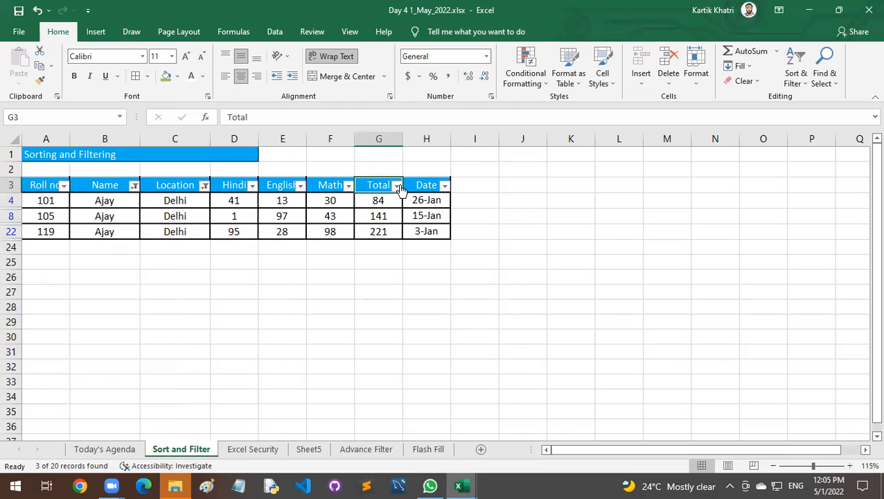
left_click_drag(379, 199, 381, 232)
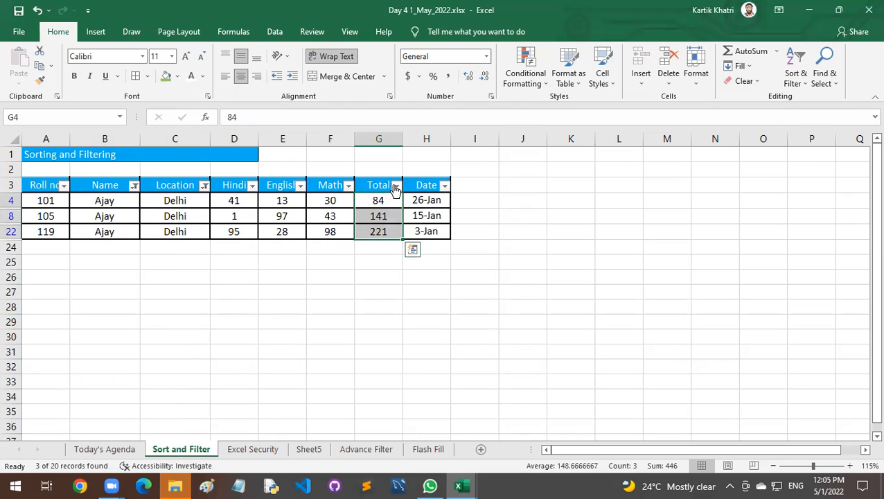
left_click(396, 185)
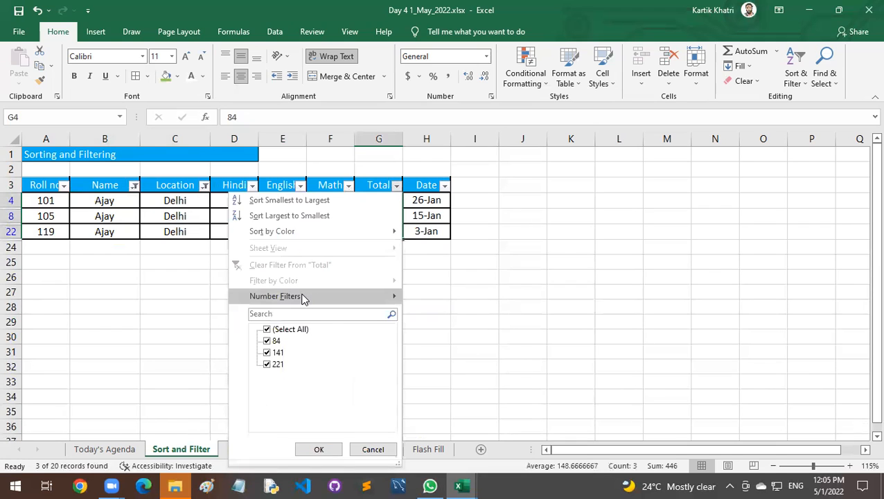
mouse_move(306, 296)
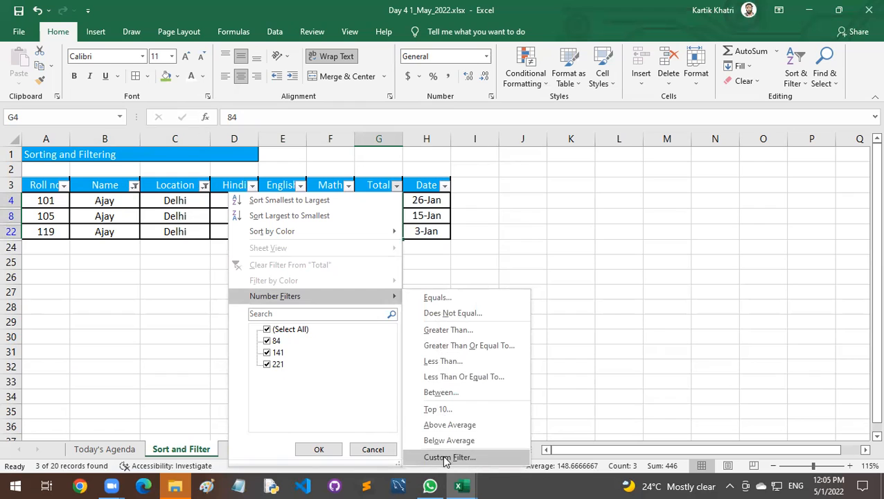
left_click(405, 206)
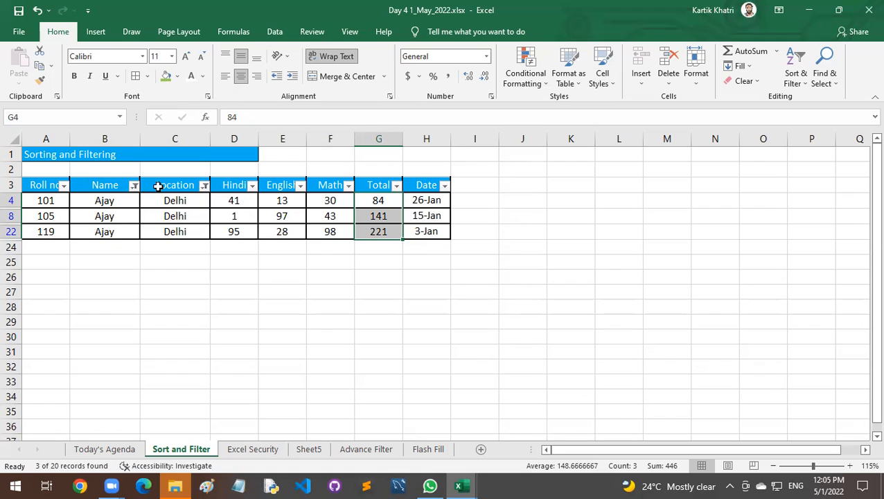
Clear the filters from the Name and Location columns so all rows of the marks table show.
left_click(133, 186)
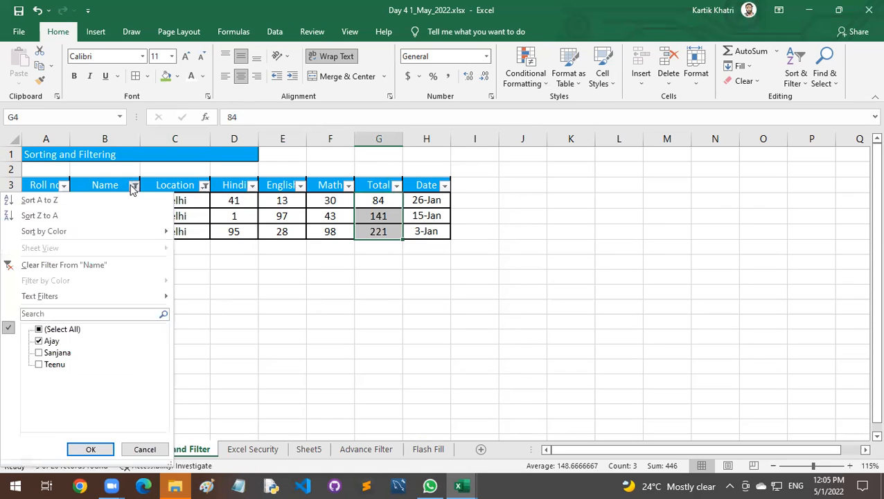
left_click(78, 263)
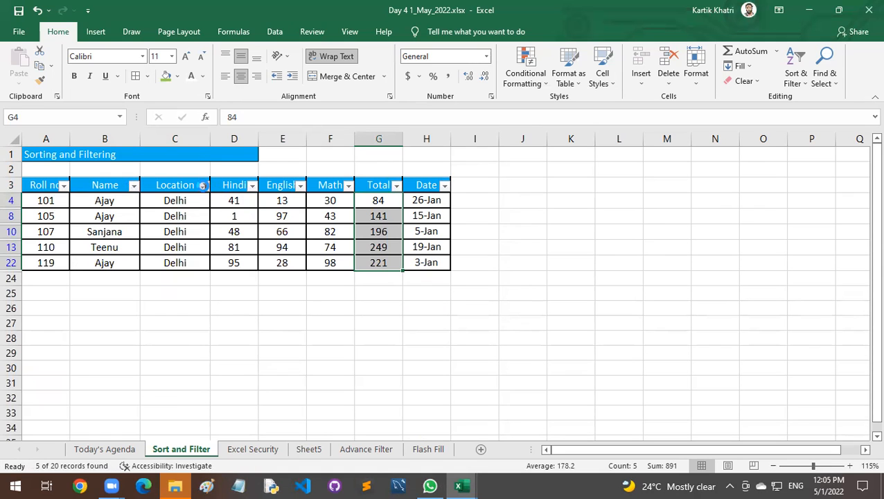
left_click(204, 186)
left_click(115, 269)
left_click(244, 261)
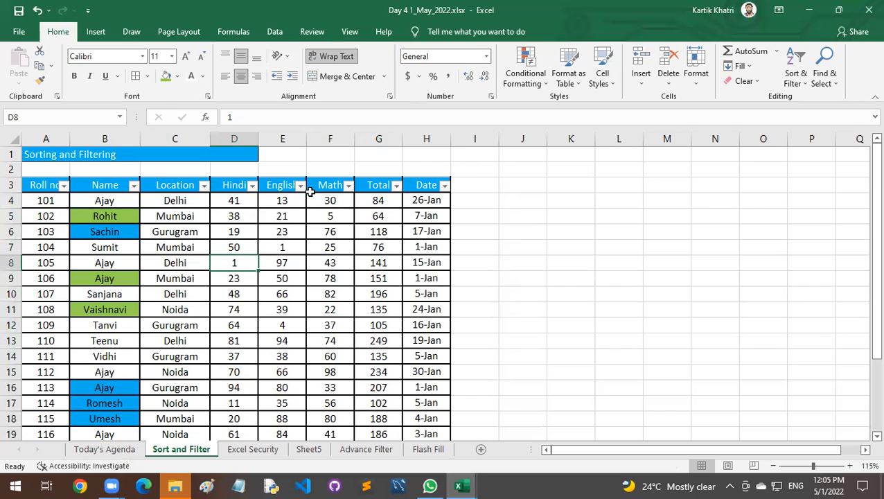
Switch the marks table's filtering off and back on twice.
left_click(289, 226)
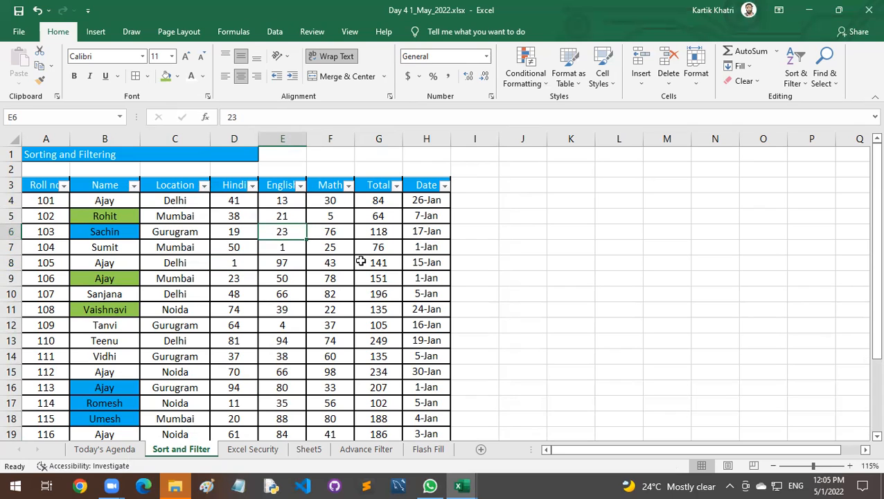
key("ctrl+shift+l")
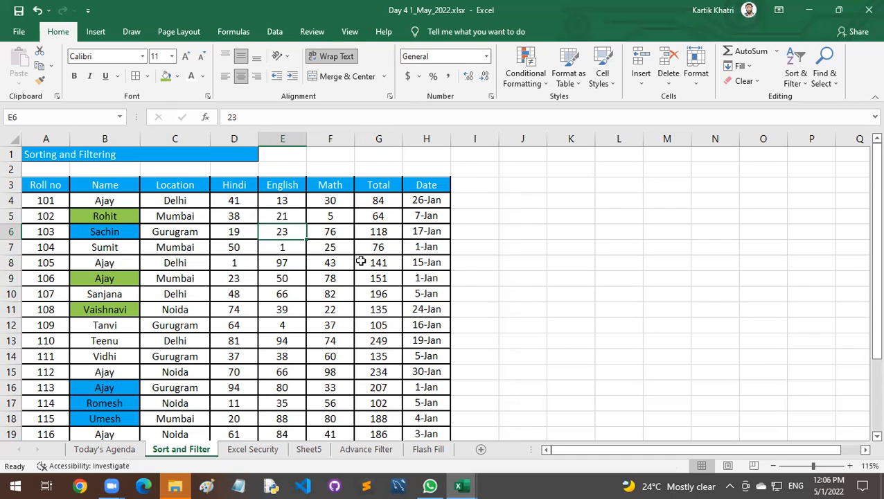
key("ctrl+shift+l")
key("ctrl+shift+l")
key("ctrl+shift+l")
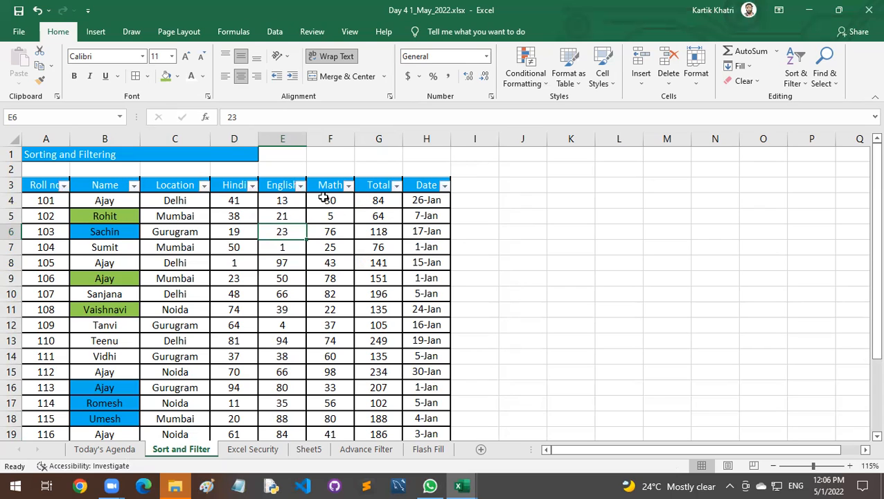
Filter the Total column to values greater than 100, check the remaining totals, and clear that filter.
left_click(395, 185)
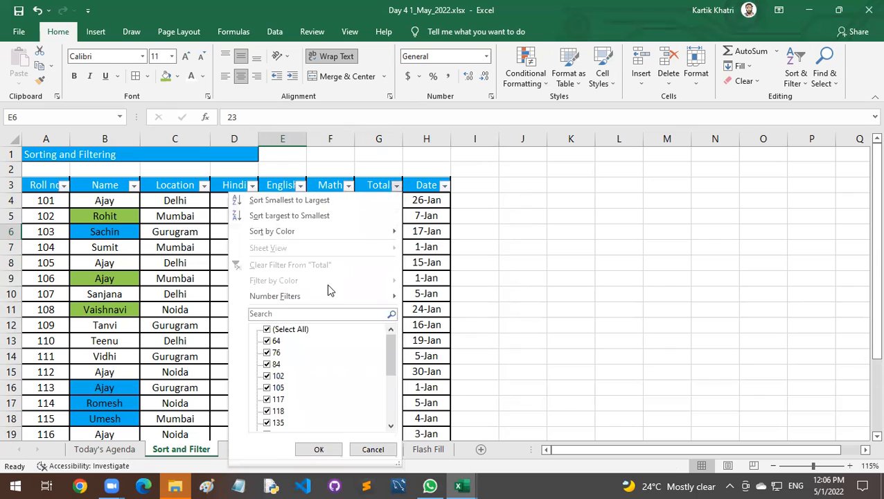
mouse_move(325, 293)
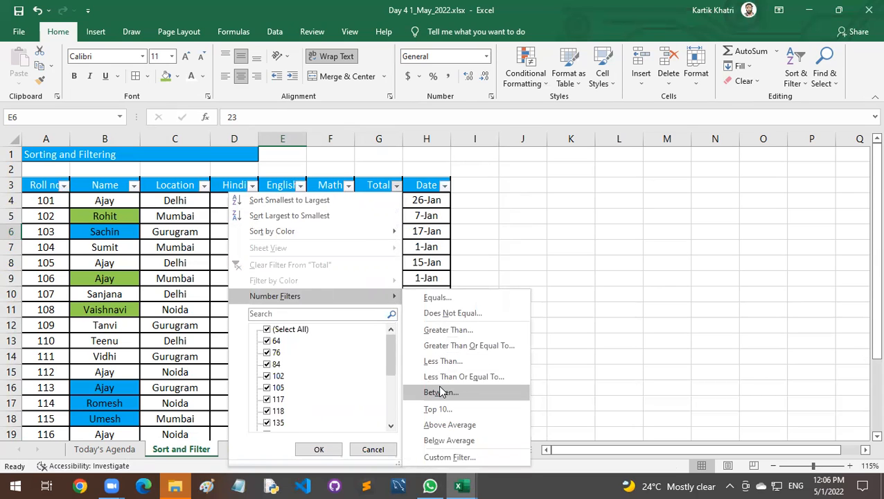
left_click(444, 330)
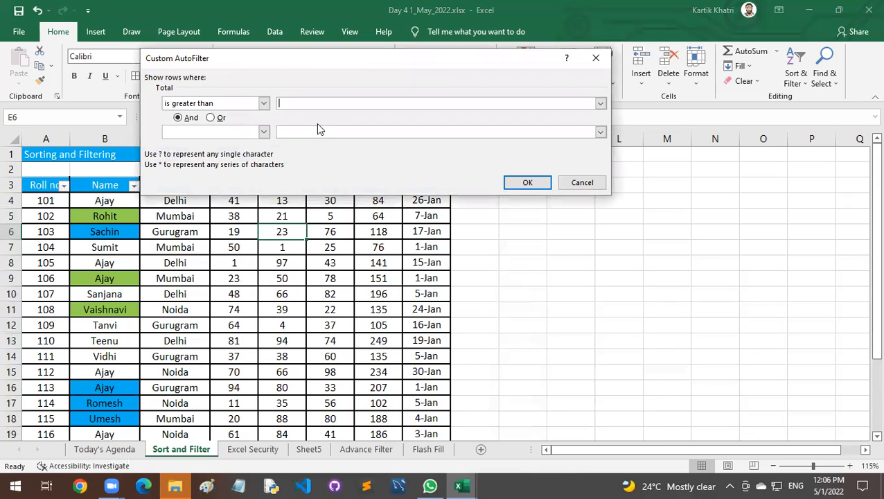
type("100")
left_click(518, 183)
left_click_drag(402, 199, 398, 399)
scroll(360, 286, "up", 2)
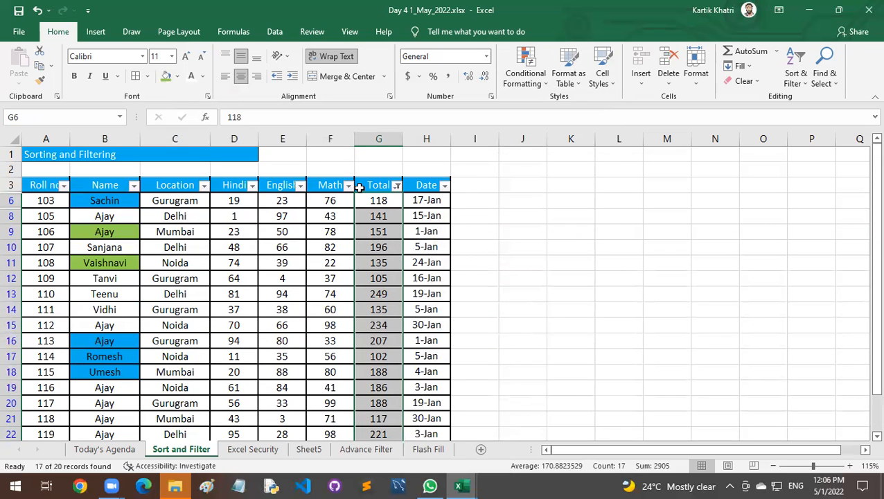
left_click(397, 186)
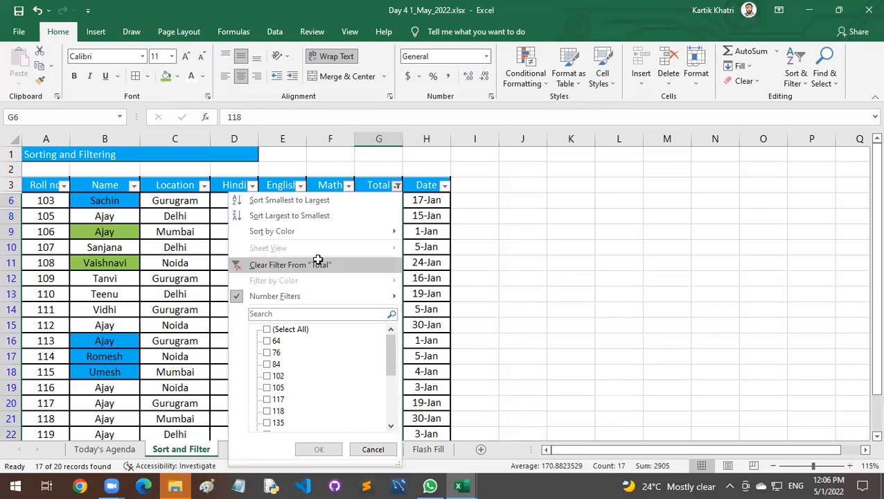
left_click(318, 261)
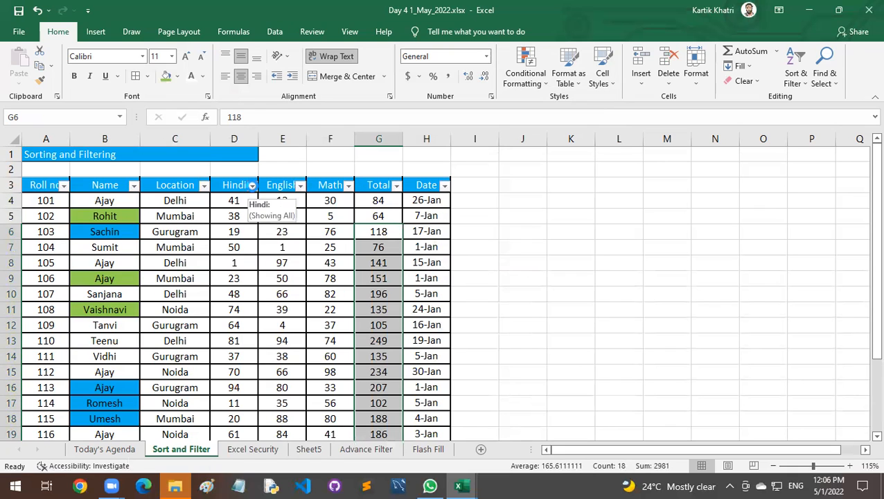
Filter the Hindi column to marks greater than 50, and reset the table by switching its filtering off and on.
left_click(252, 186)
mouse_move(234, 296)
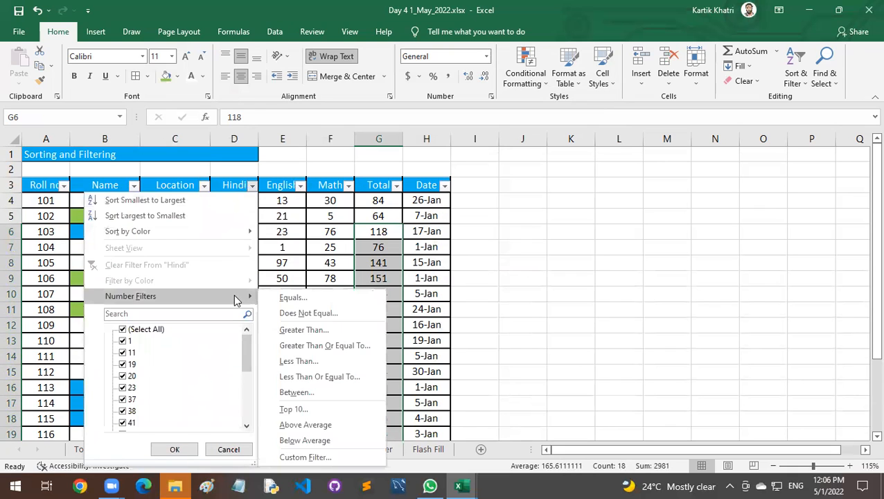
left_click(302, 331)
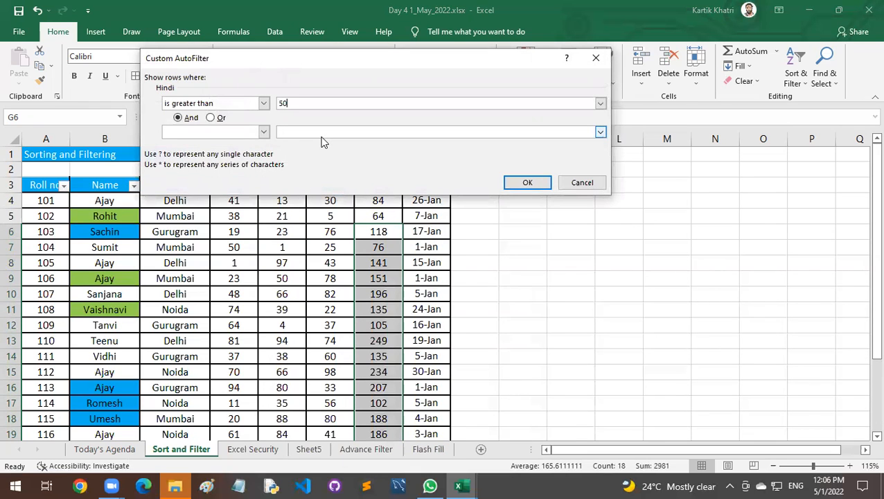
left_click(525, 183)
left_click_drag(234, 200, 239, 321)
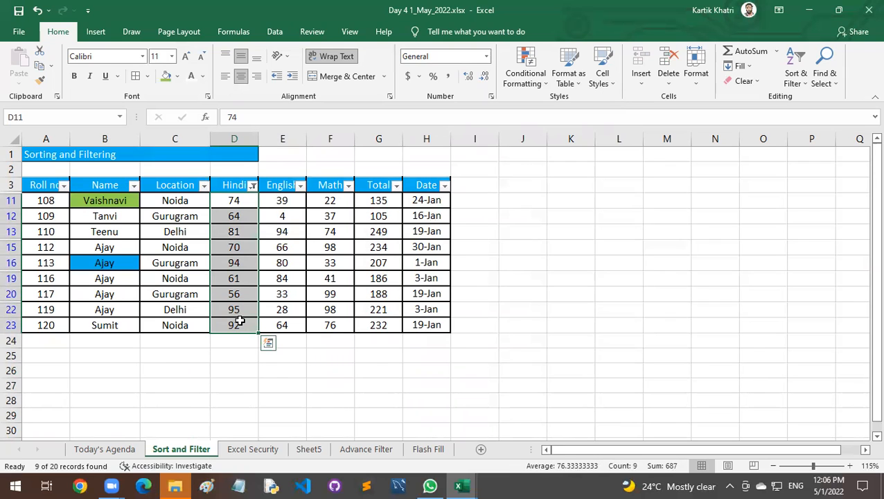
left_click(105, 183)
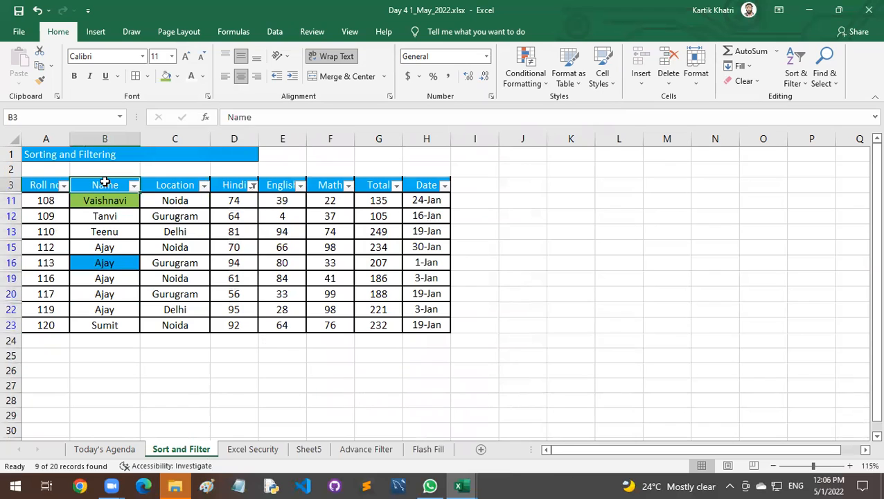
key("ctrl+shift+l")
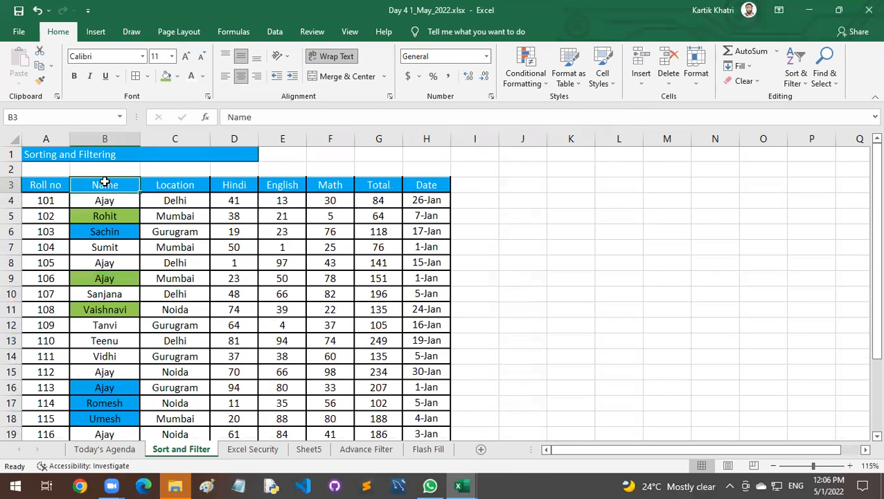
key("ctrl+shift+l")
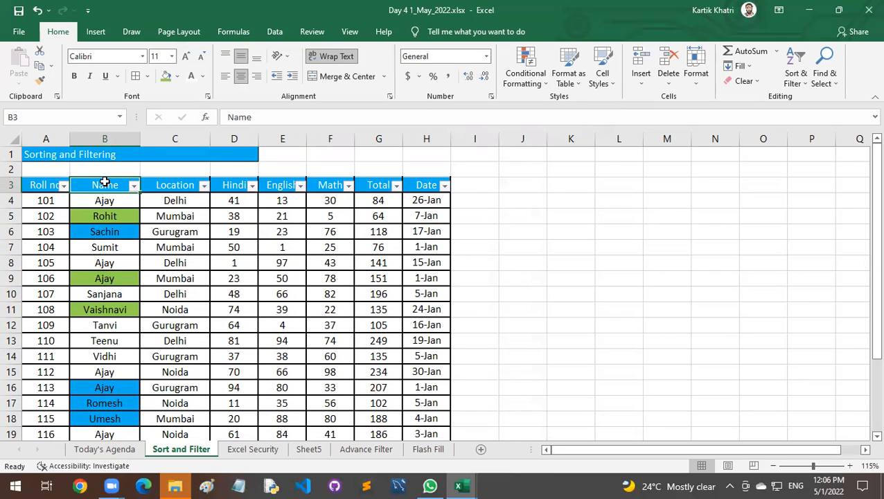
Filter the Name column by the blue cell colour, check the remaining rows, and clear that filter.
left_click(133, 186)
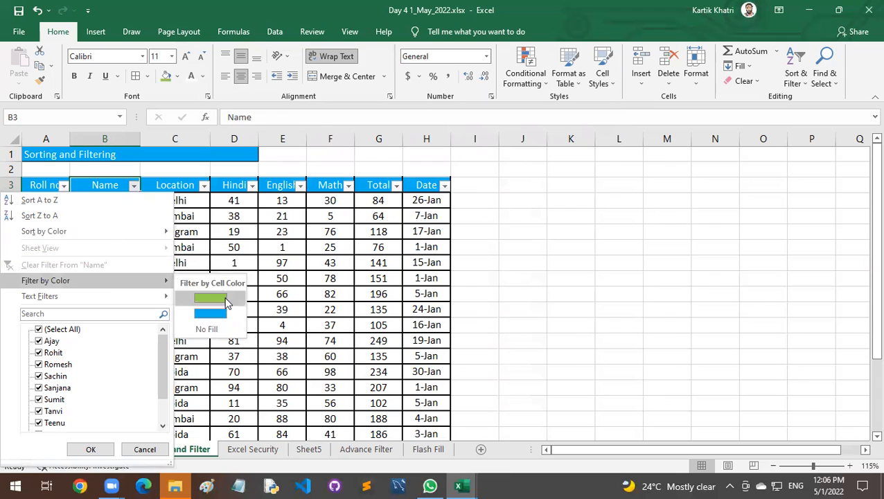
left_click(228, 318)
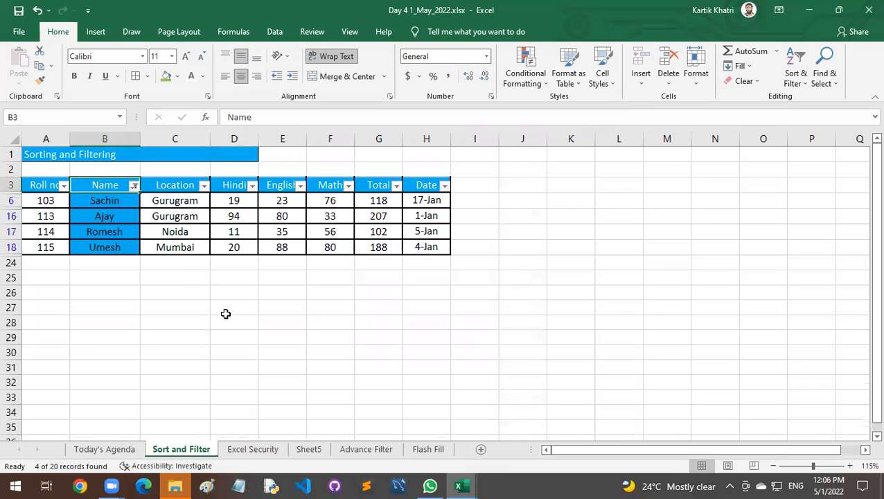
left_click(207, 247)
left_click_drag(50, 188, 441, 246)
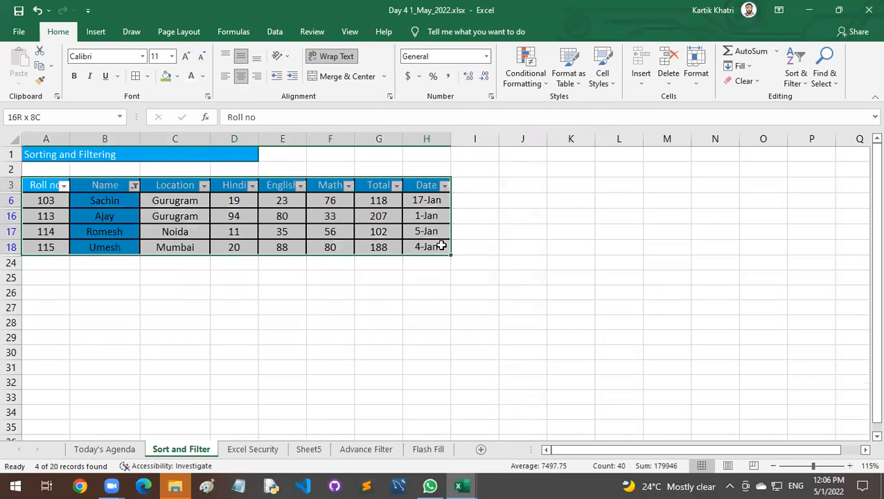
left_click(135, 186)
left_click(134, 187)
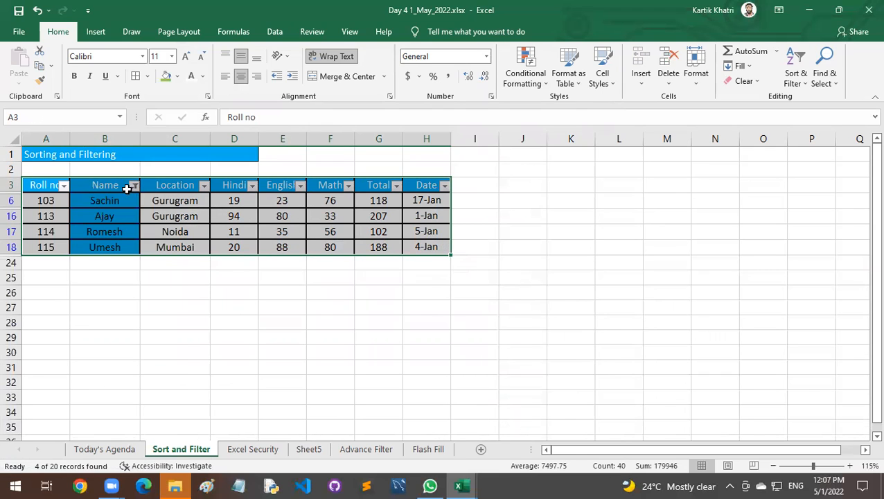
left_click(134, 187)
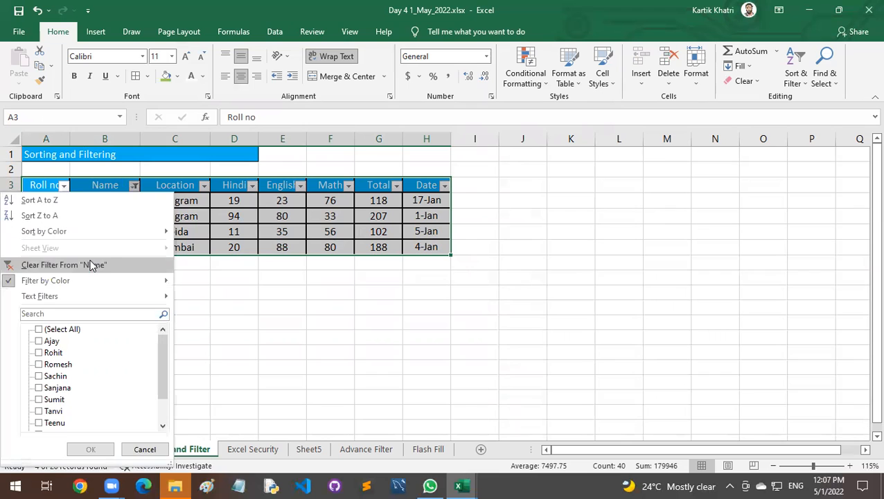
left_click(90, 262)
left_click(104, 201)
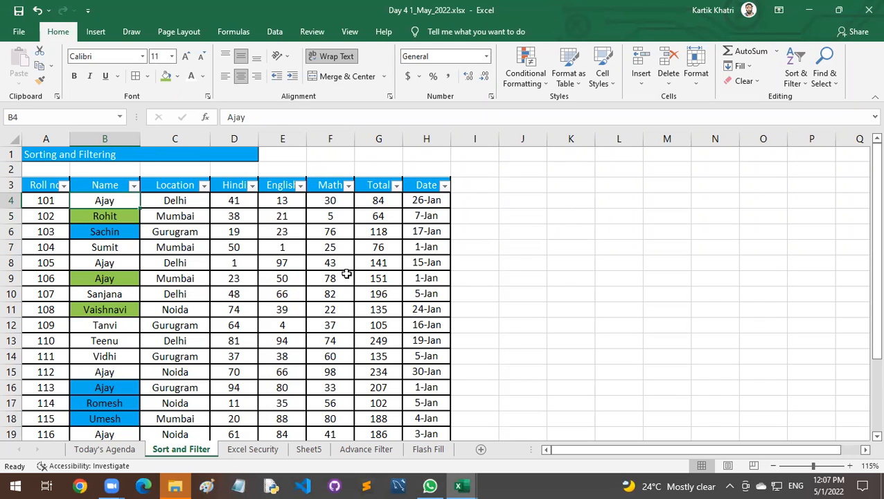
left_click(66, 200)
left_click(82, 200)
left_click(153, 200)
left_click(132, 205)
Filter the Name column to names beginning with A, check the matching names, and clear that filter.
left_click(132, 186)
scroll(136, 333, "down", 1)
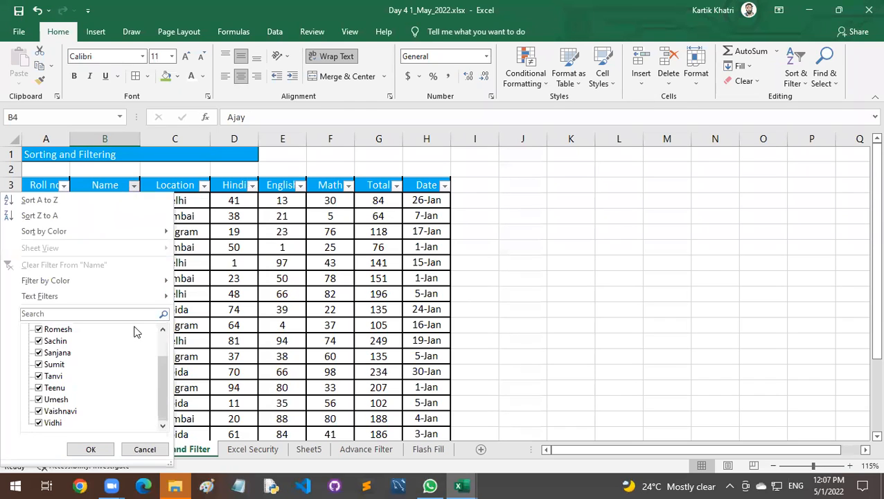
scroll(136, 332, "up", 1)
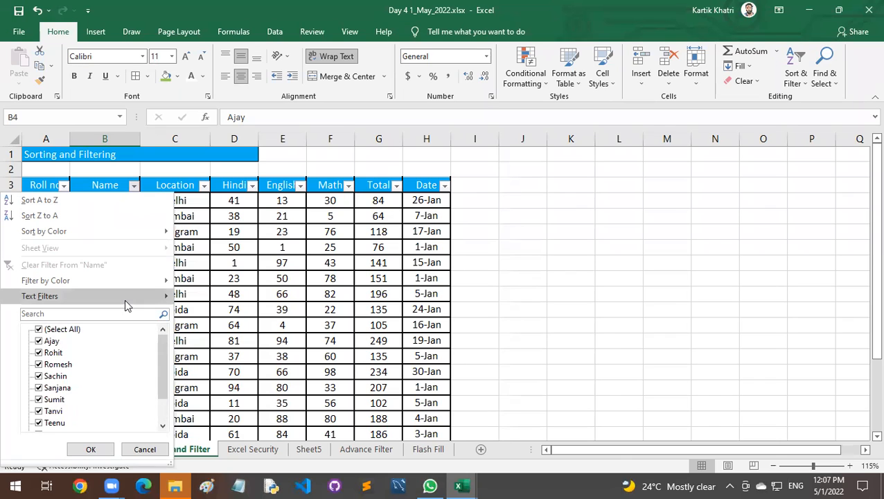
mouse_move(126, 301)
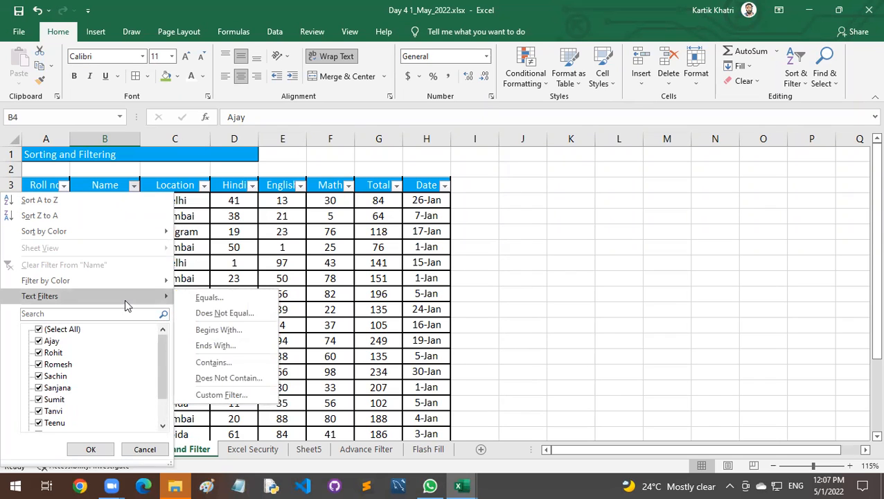
left_click(213, 331)
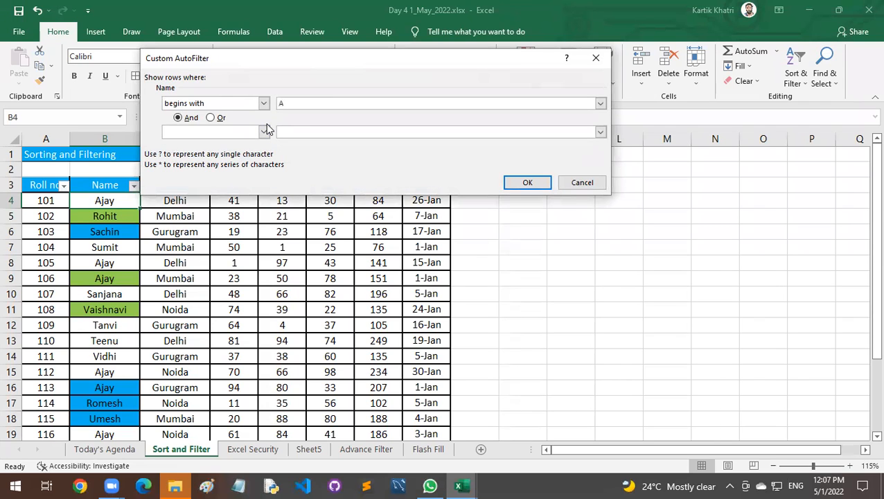
type("A")
left_click(528, 179)
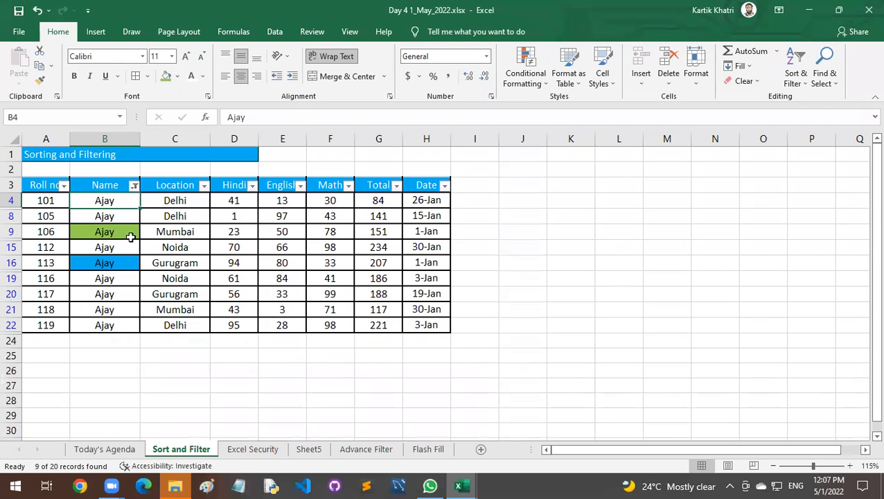
left_click_drag(104, 200, 108, 327)
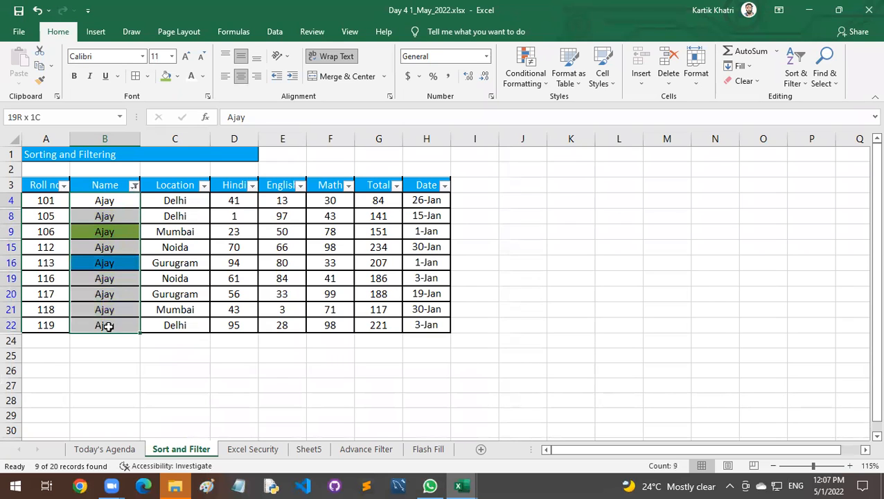
left_click(134, 185)
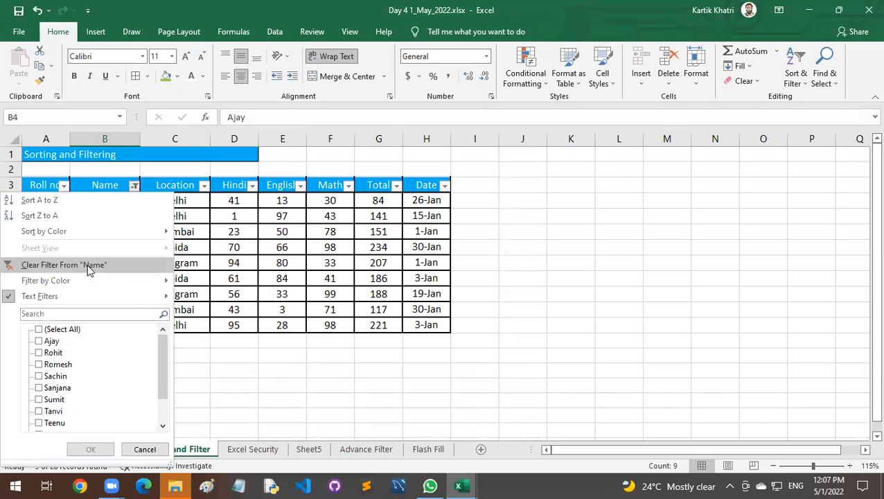
left_click(89, 266)
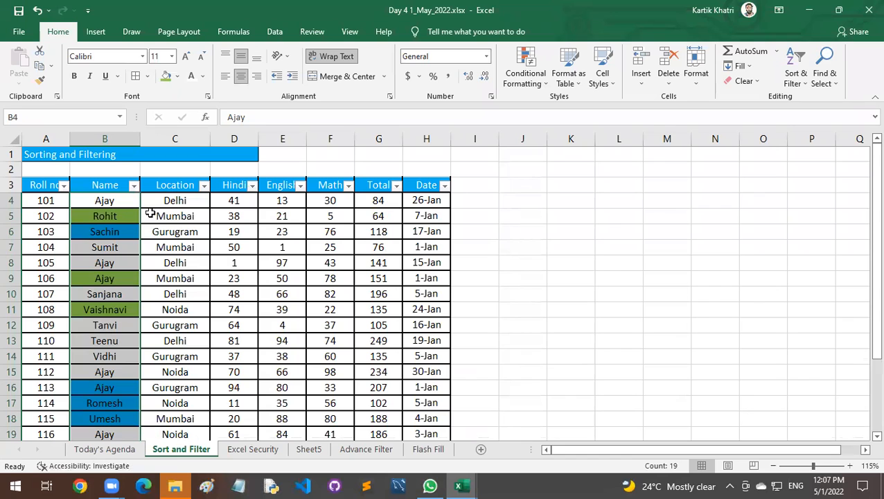
Filter the Name column to names beginning with T and check the matching rows.
left_click(134, 185)
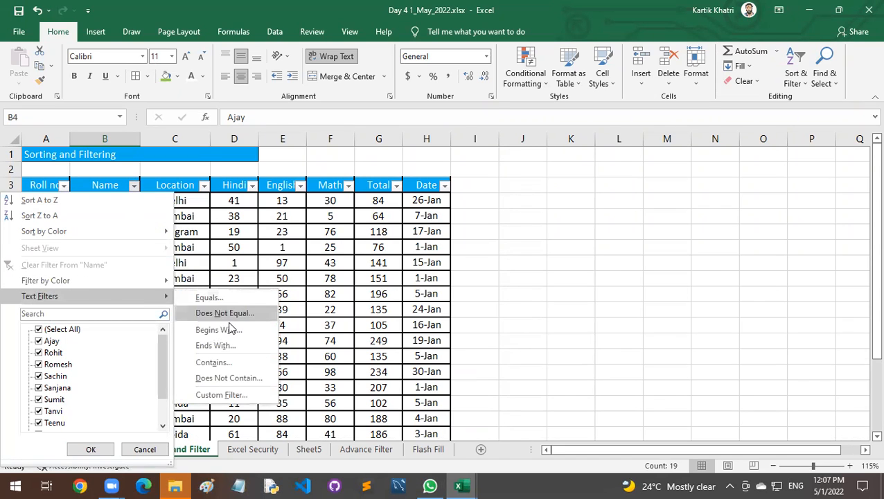
left_click(233, 328)
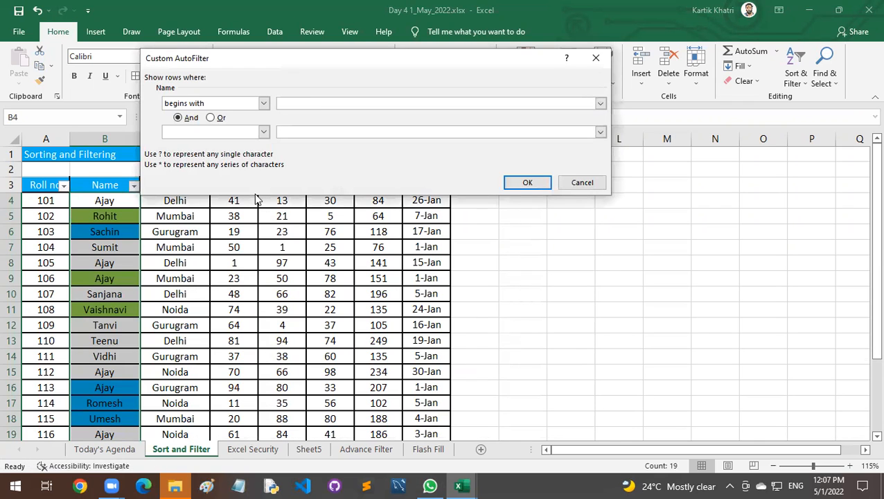
left_click(531, 181)
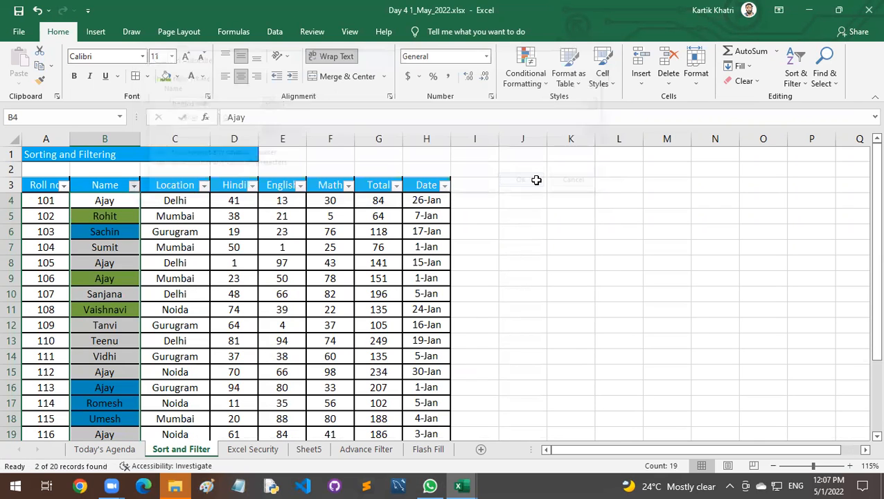
left_click(174, 216)
left_click_drag(112, 202, 117, 214)
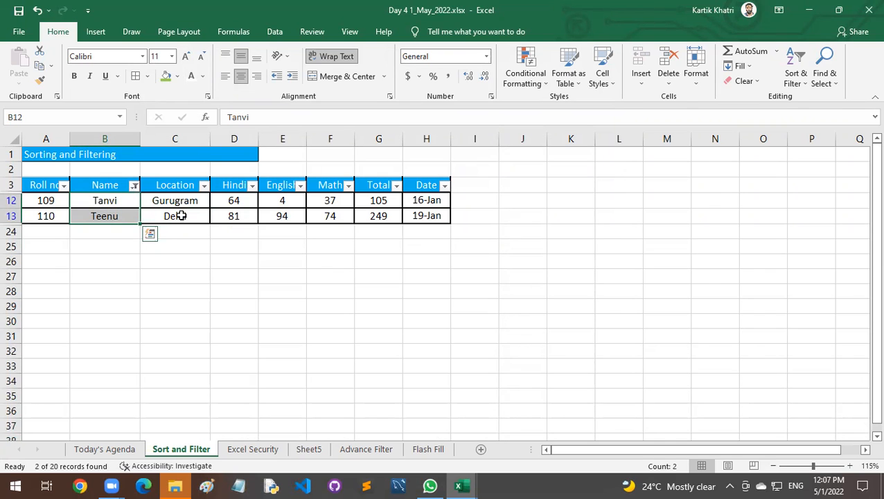
Clear the filter from the Name column and look through the full marks table.
left_click(133, 185)
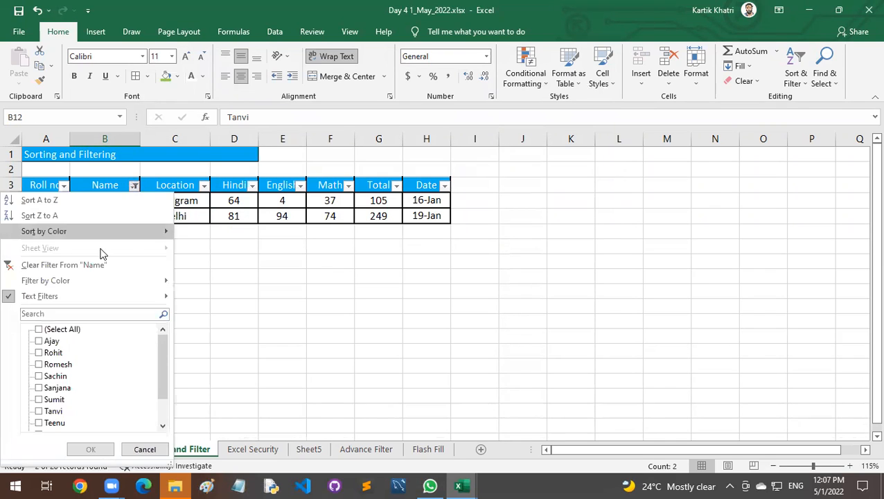
left_click(97, 264)
scroll(159, 303, "down", 4)
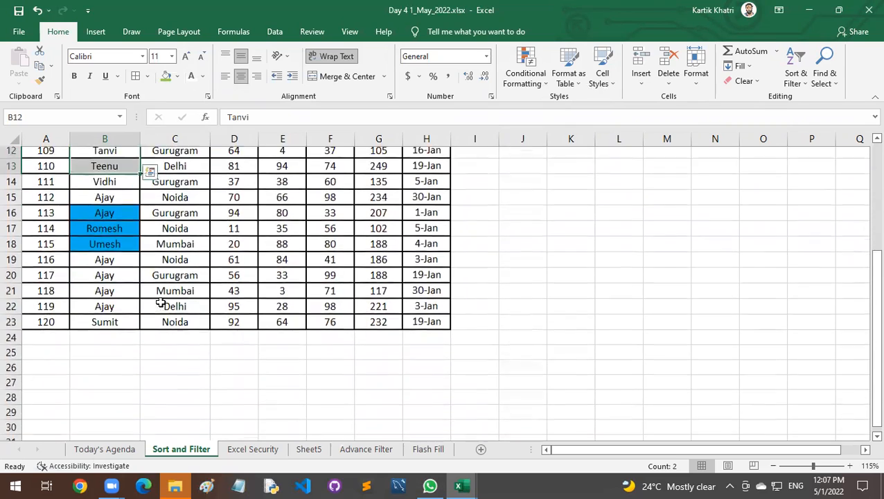
scroll(160, 303, "up", 4)
Filter the Name column to names containing "t", check the matching rows, and clear that filter.
left_click(134, 185)
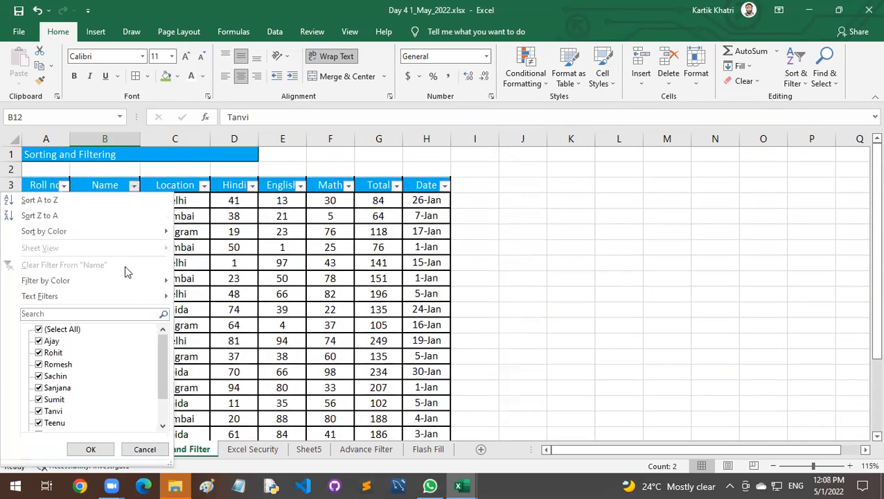
mouse_move(131, 298)
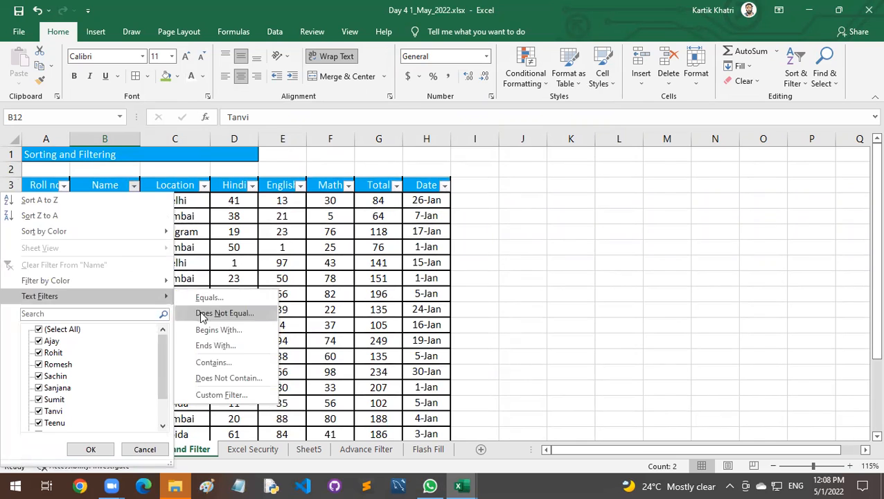
left_click(228, 362)
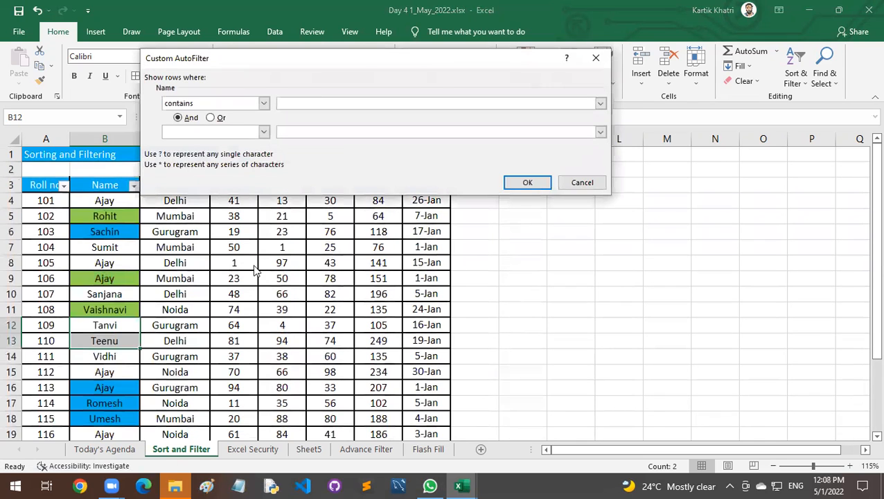
type("t")
left_click(528, 183)
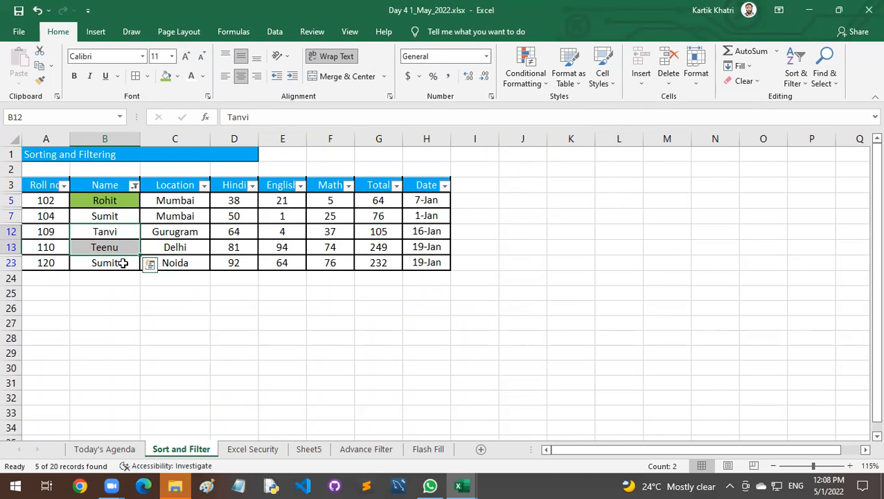
left_click(134, 185)
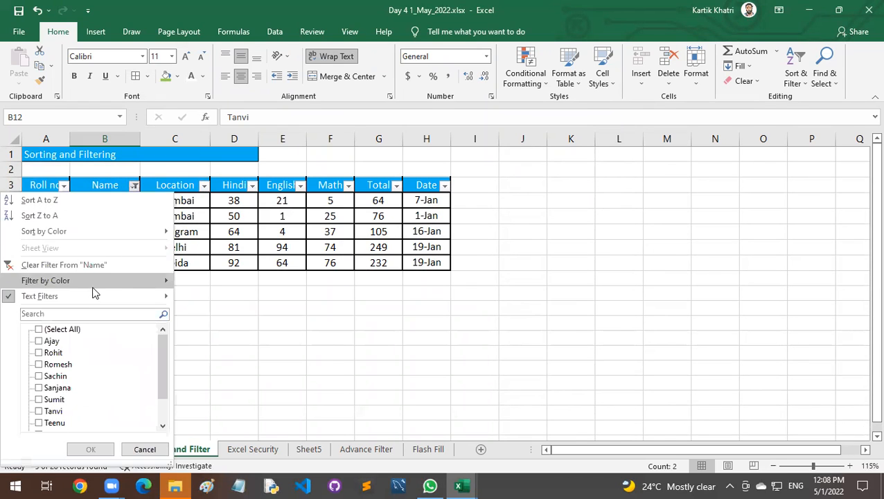
left_click(81, 266)
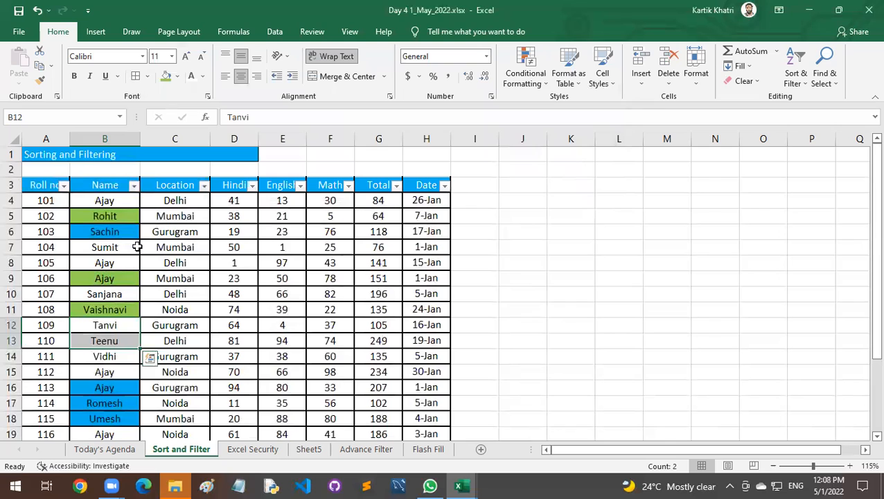
left_click(134, 185)
scroll(137, 343, "down", 1)
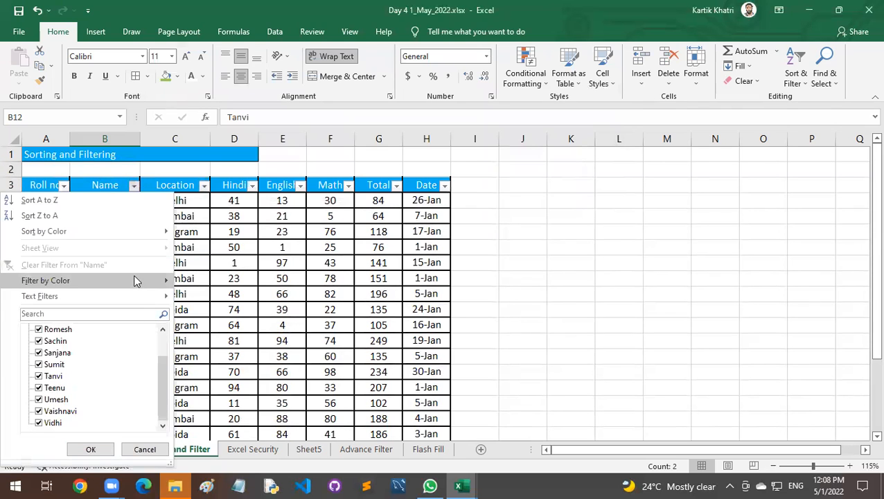
mouse_move(147, 298)
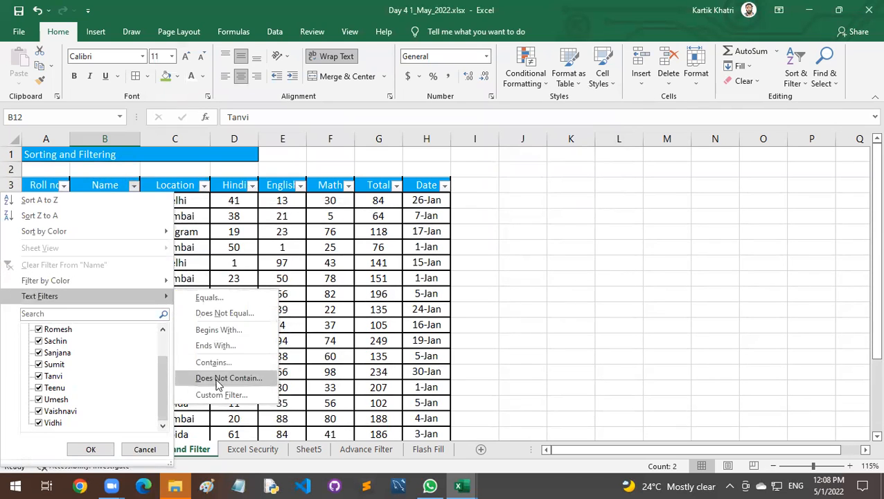
scroll(170, 346, "up", 1)
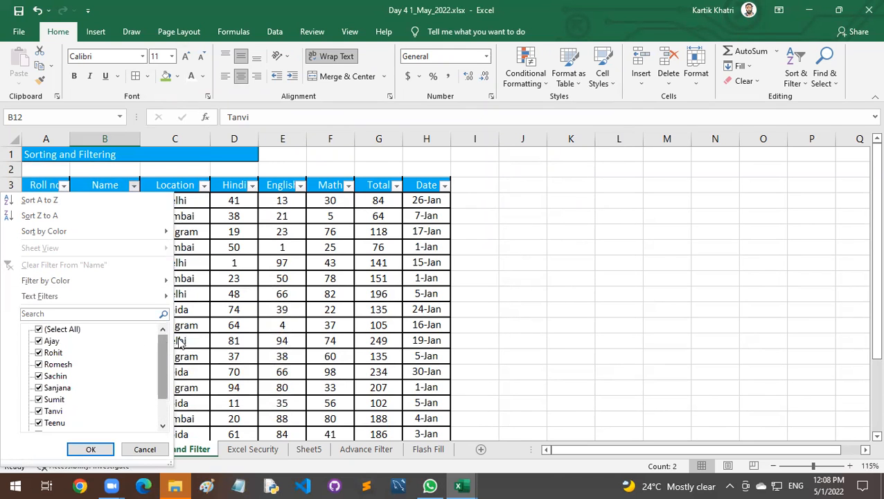
key("Escape")
Delete the names in cells B10, B16 and B22 to create blank entries in the Name column.
scroll(95, 310, "down", 4)
scroll(95, 310, "up", 3)
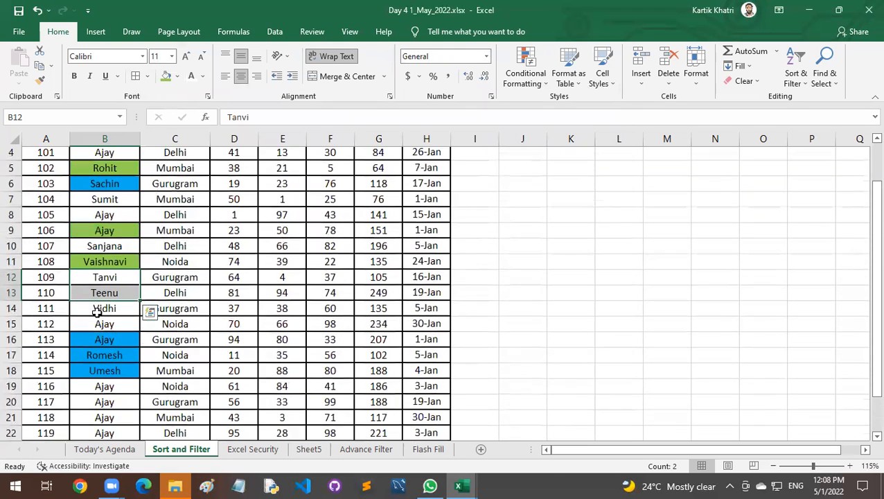
left_click(95, 249)
key("Delete")
key("Down")
key("Down")
key("Down")
key("Down")
key("Down")
key("Down")
key("Delete")
key("Down")
key("Down")
key("Down")
key("Down")
key("Down")
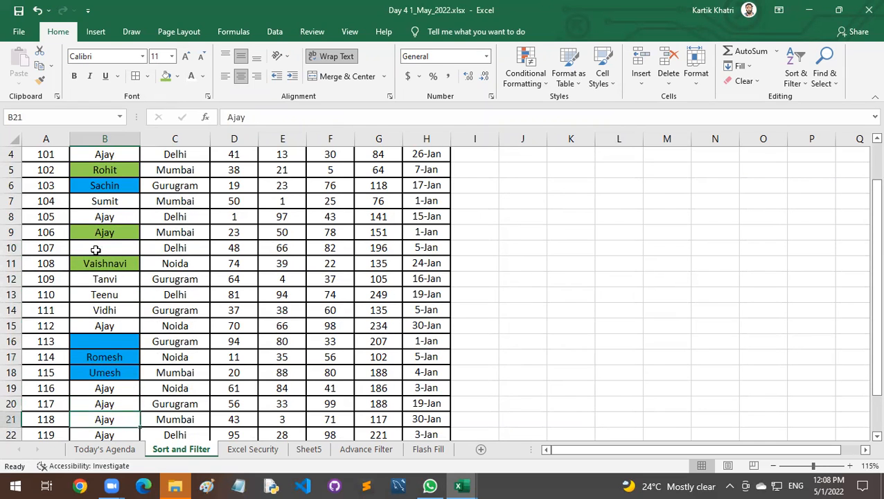
key("Down")
key("Delete")
left_click(107, 213)
scroll(132, 190, "up", 2)
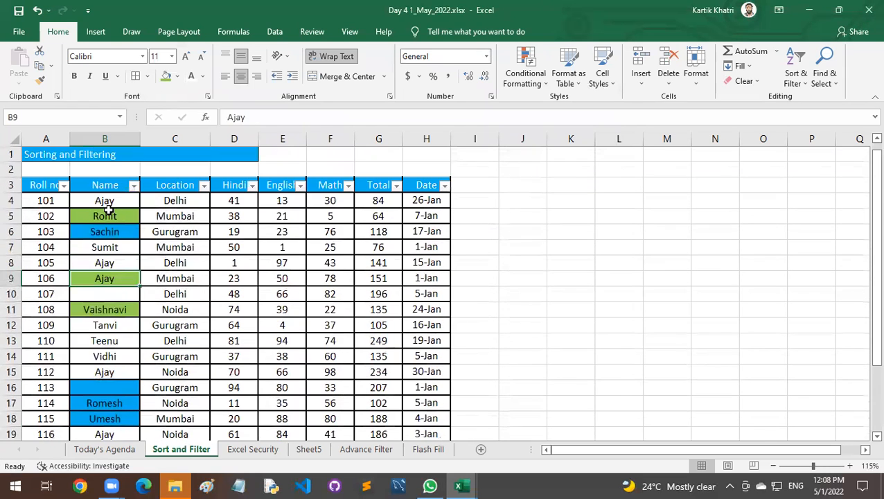
Filter the Name column to show only the (Blanks) entries.
left_click(133, 185)
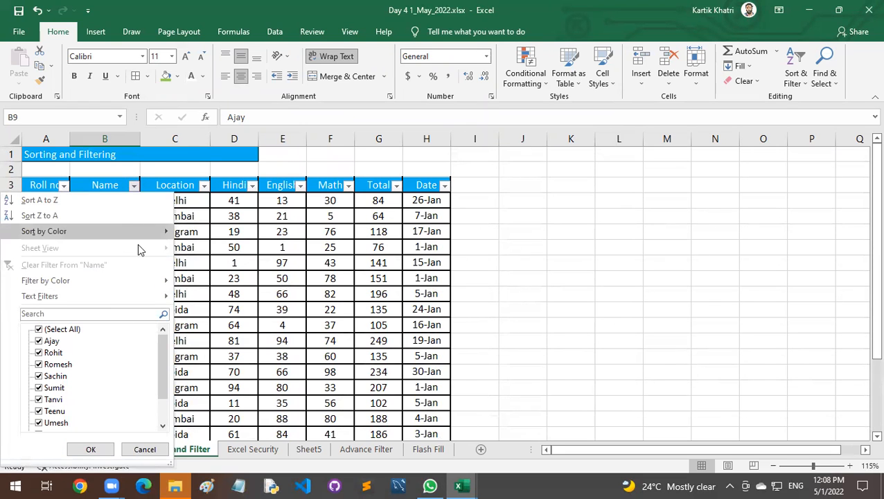
scroll(191, 291, "down", 2)
left_click_drag(157, 352, 160, 388)
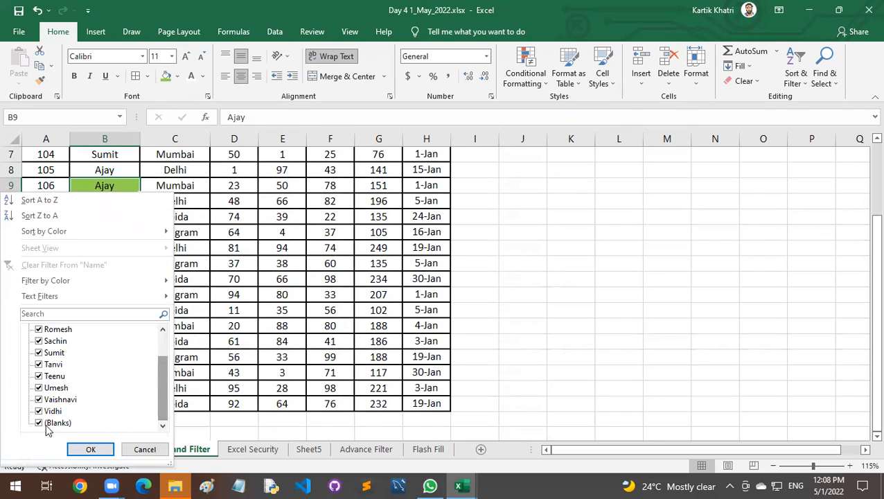
left_click_drag(162, 361, 161, 339)
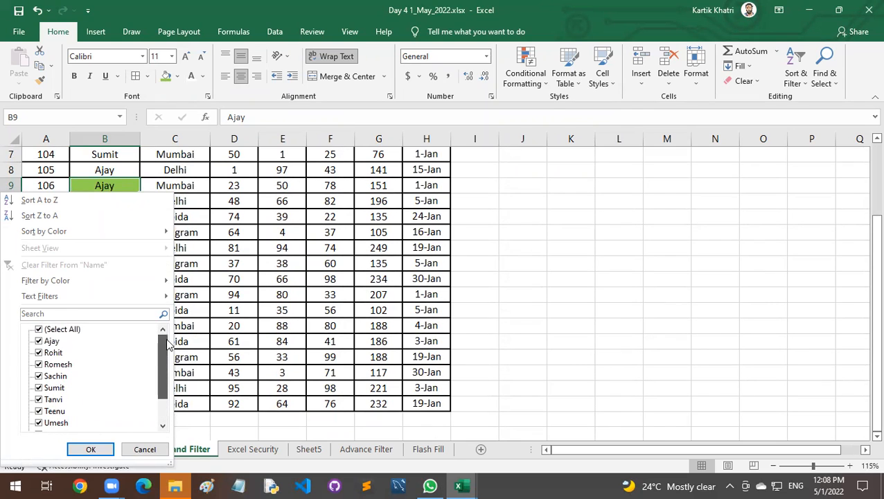
left_click(38, 330)
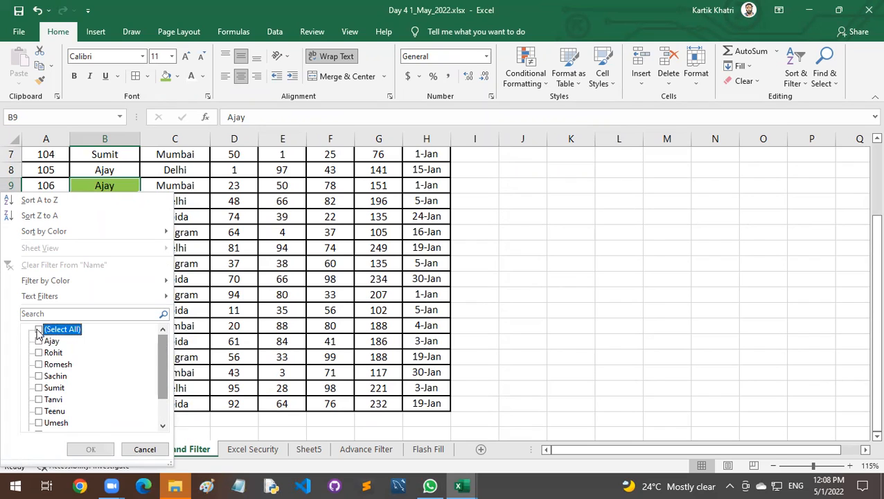
scroll(55, 399, "down", 2)
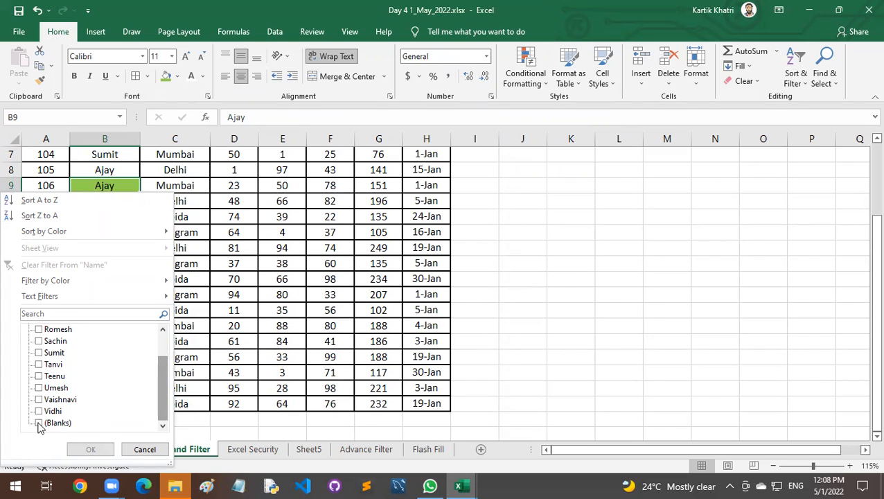
left_click(40, 424)
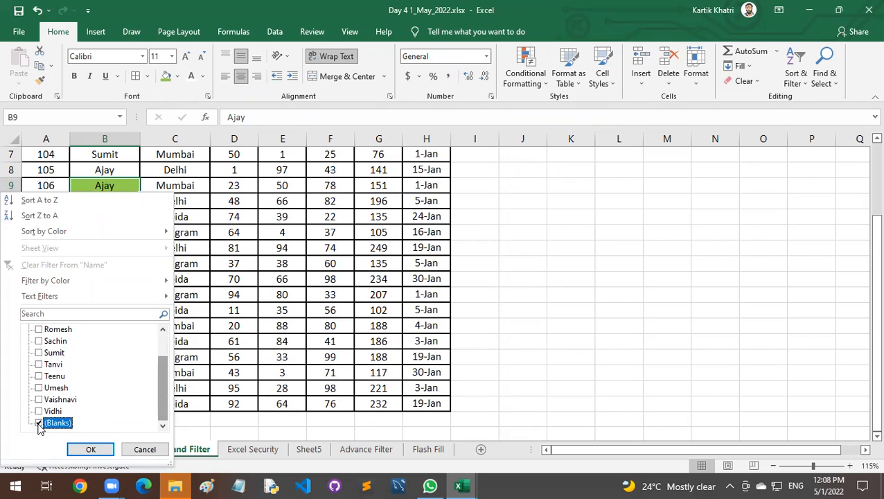
left_click(91, 449)
Select the rows with blank names from Name to Date to examine them, and clear the Name filter.
left_click_drag(102, 200, 431, 236)
left_click_drag(113, 203, 122, 230)
left_click(174, 199)
left_click_drag(102, 201, 416, 231)
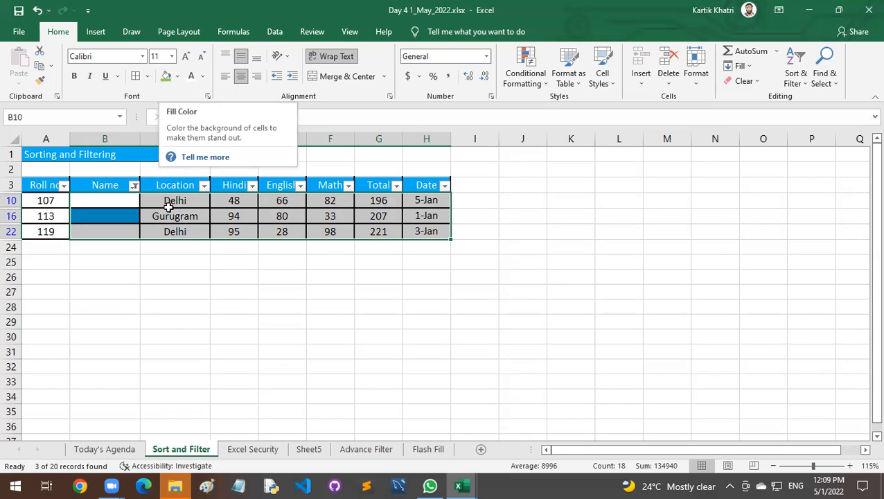
left_click(134, 189)
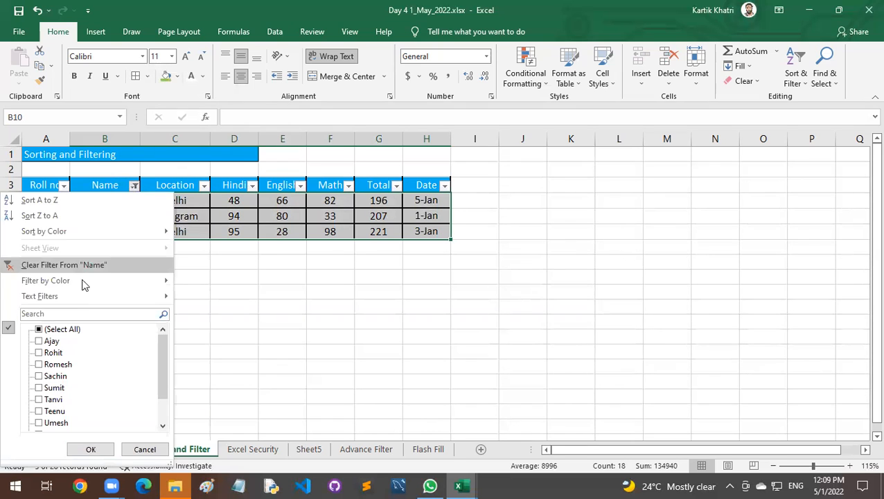
left_click(167, 265)
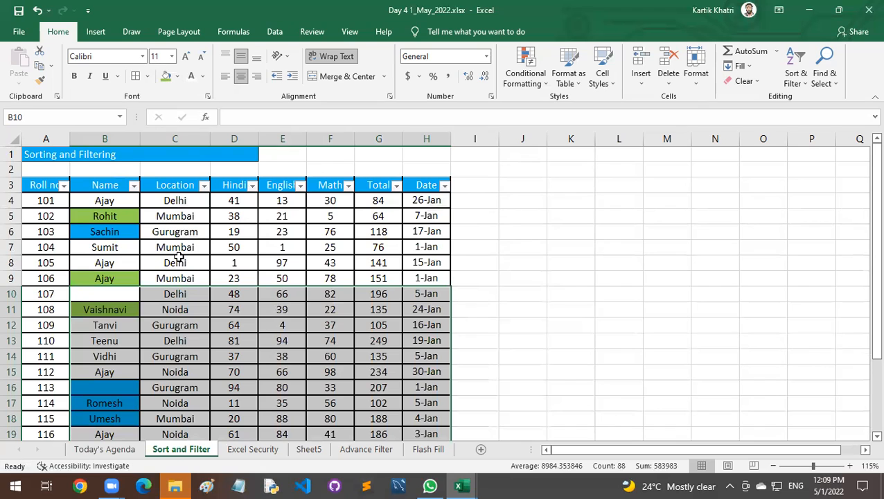
Try to filter the Hindi column with the is greater than condition set to ">50", and clear that filter.
left_click_drag(234, 183, 319, 262)
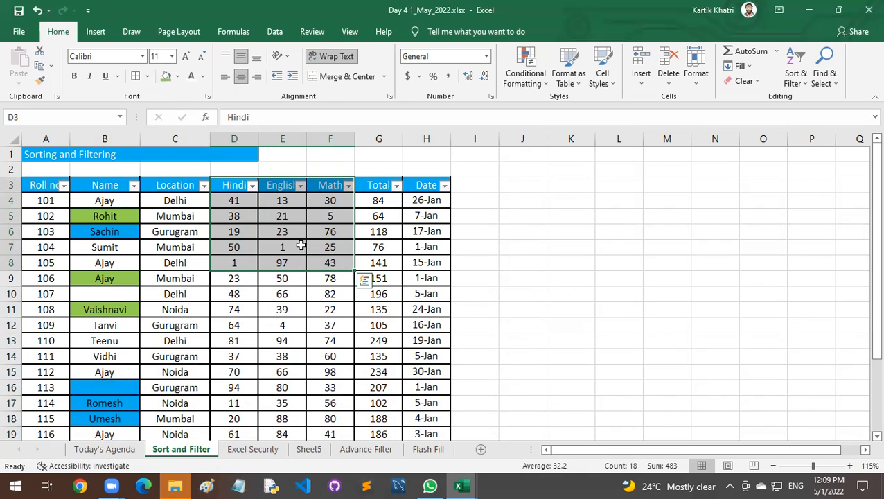
left_click(301, 245)
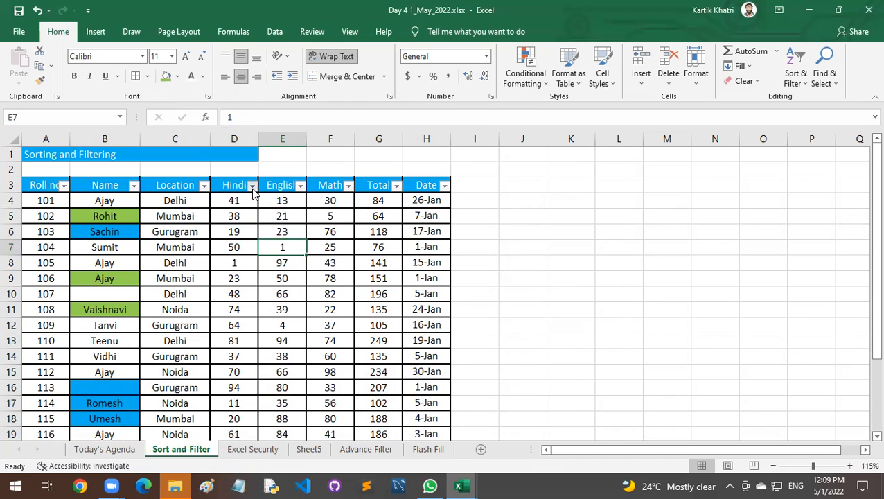
left_click(252, 185)
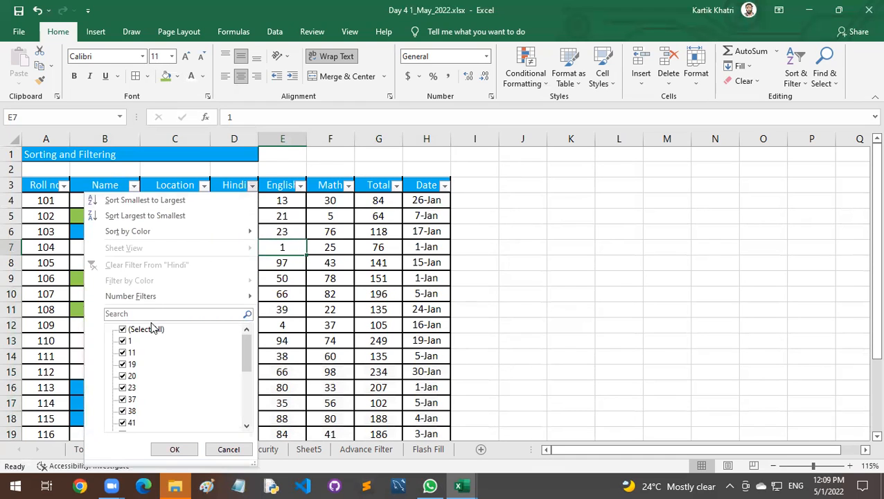
mouse_move(146, 296)
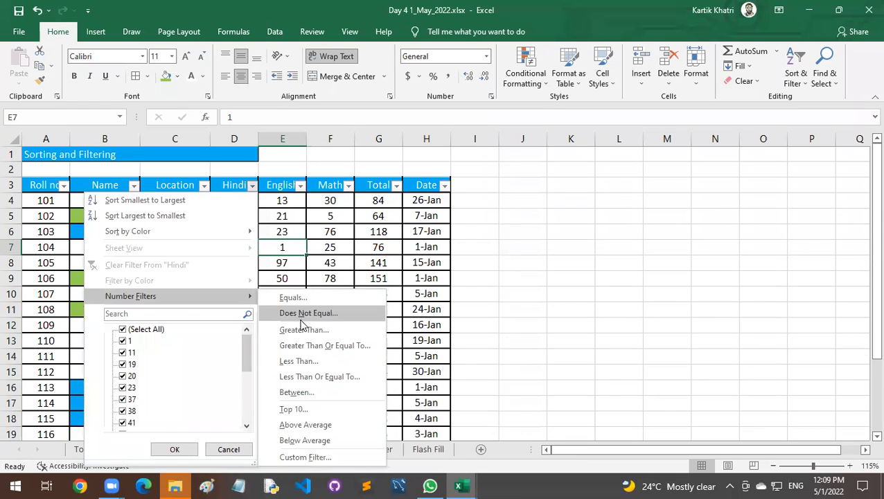
left_click(276, 329)
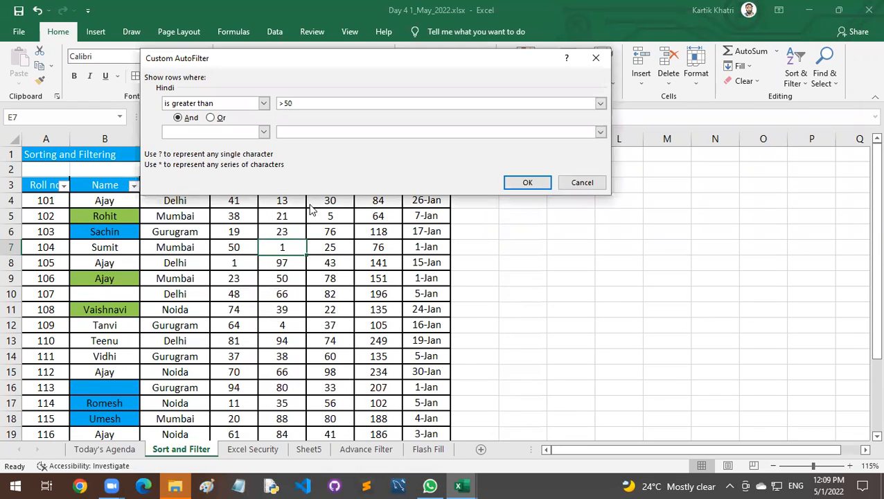
left_click(527, 182)
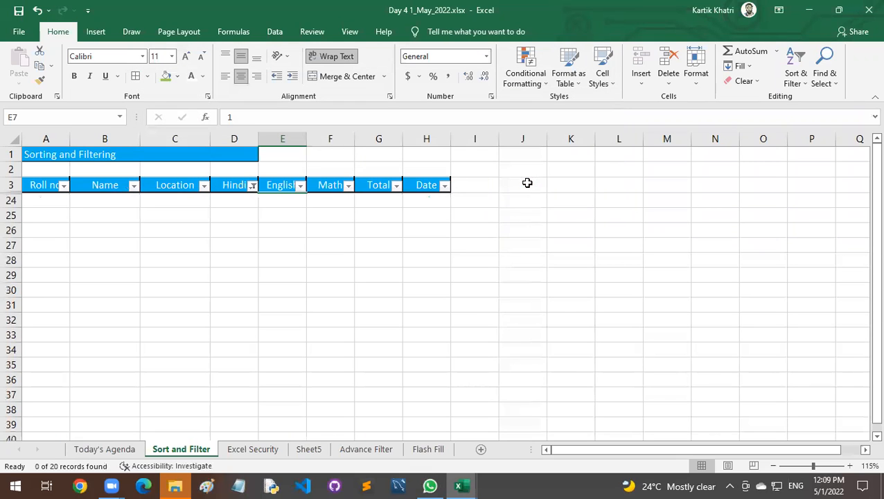
left_click(252, 185)
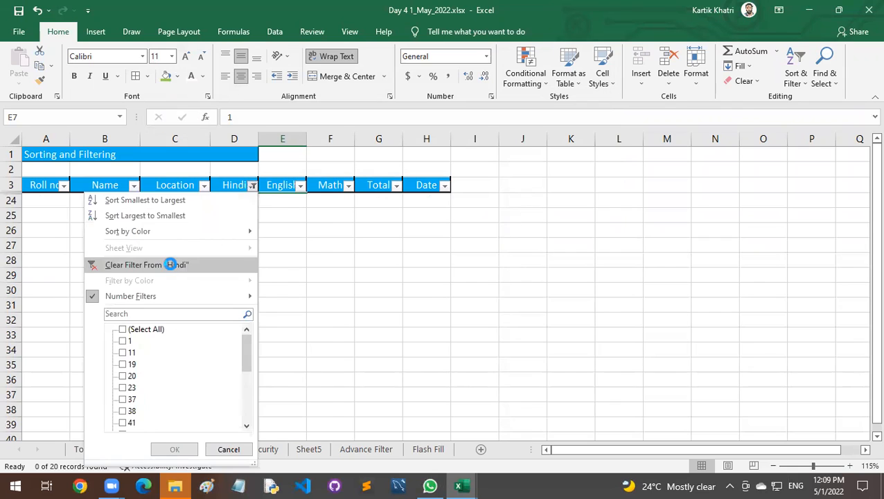
left_click(169, 265)
Filter the Hindi column to marks greater than 50, entering 50 as the value.
left_click(232, 201)
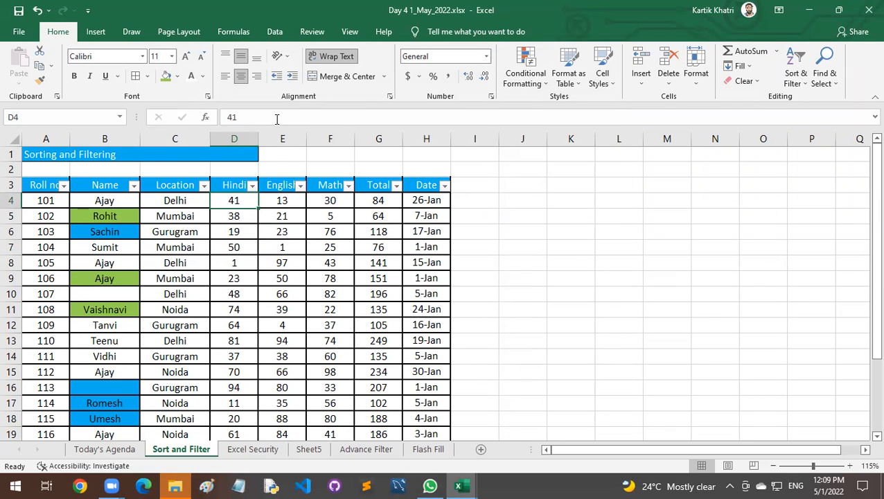
left_click(252, 185)
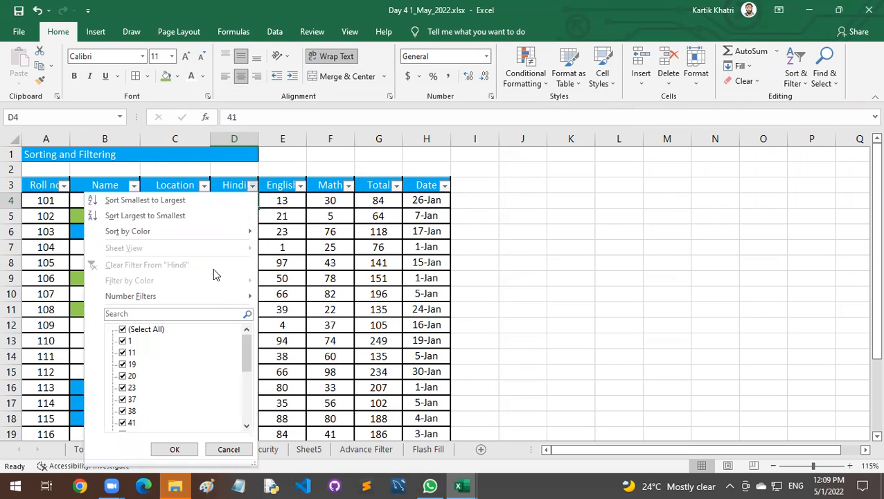
mouse_move(216, 298)
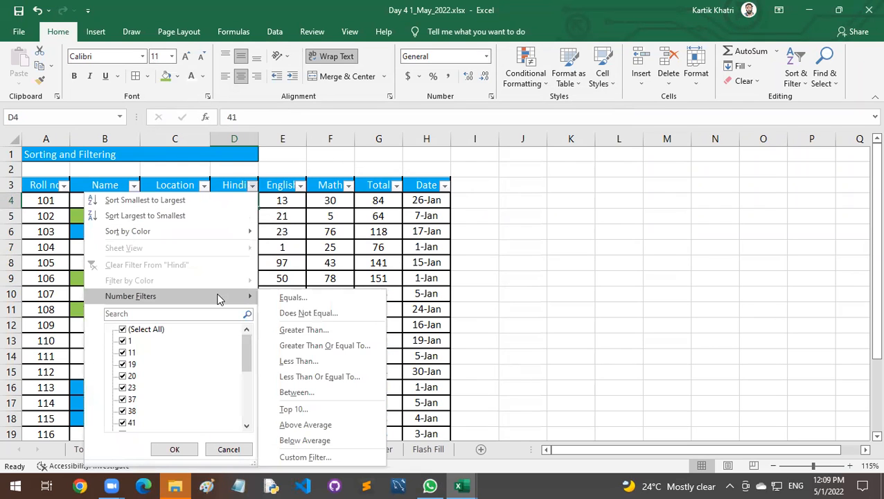
left_click(302, 331)
type("50")
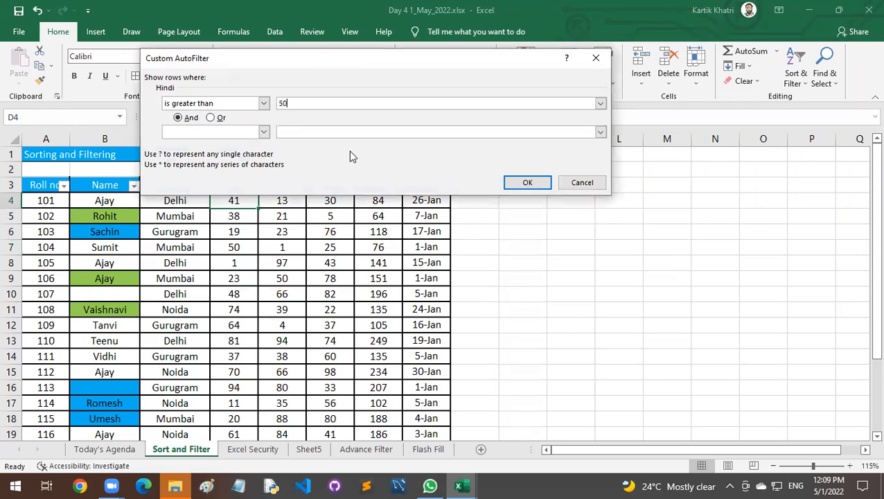
left_click(528, 180)
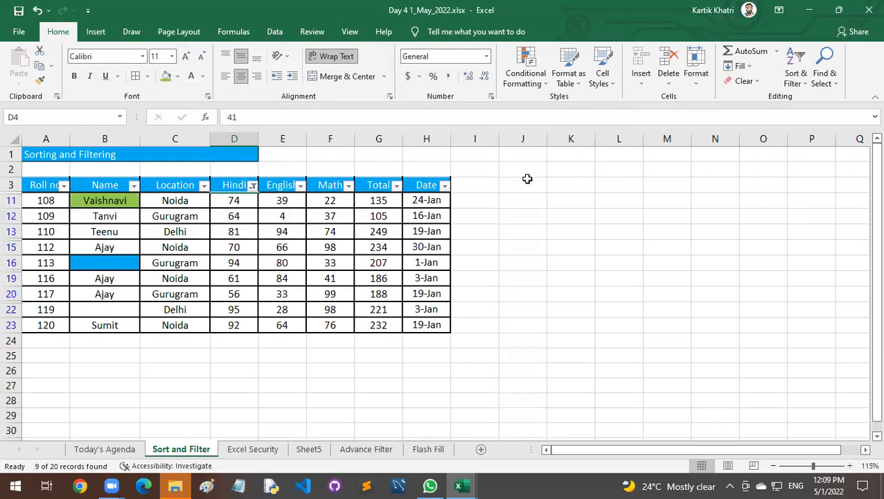
Filter the English and Math columns to marks greater than 50.
left_click(300, 185)
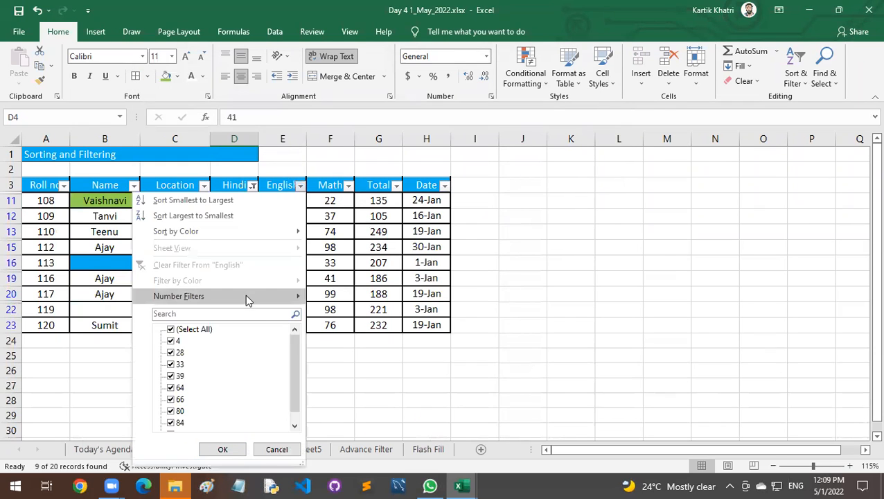
mouse_move(264, 298)
left_click(347, 331)
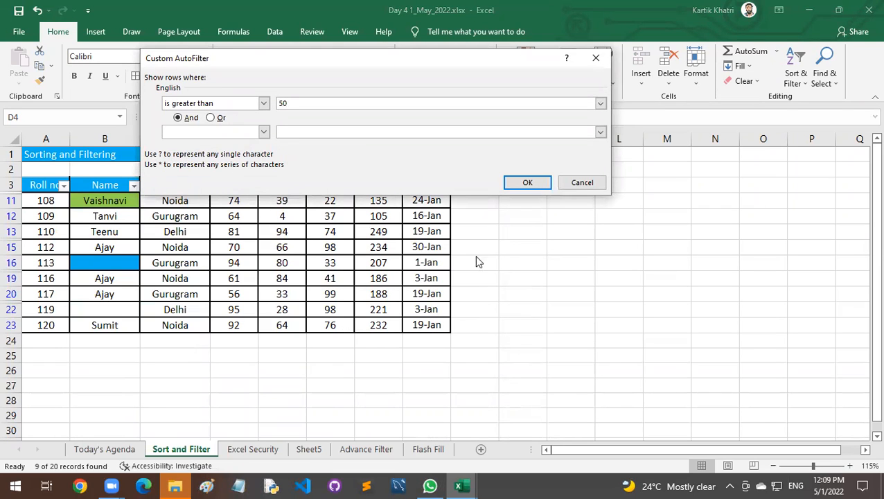
left_click(527, 183)
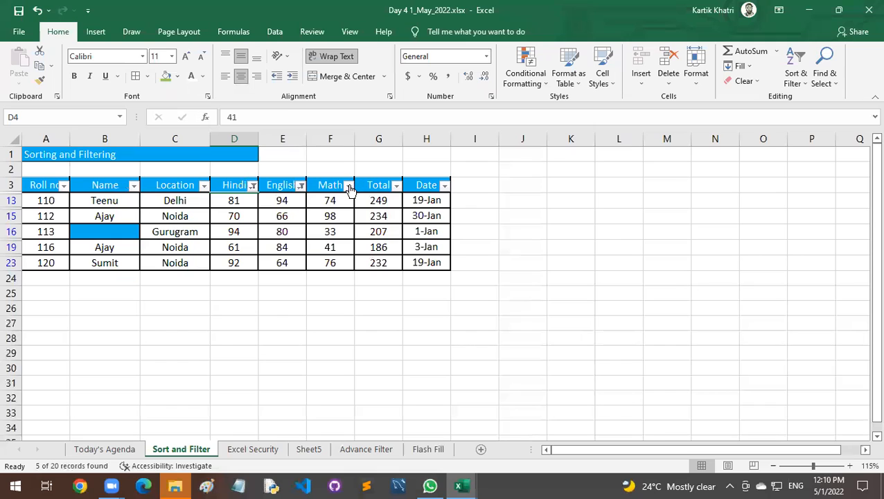
left_click(348, 185)
mouse_move(297, 296)
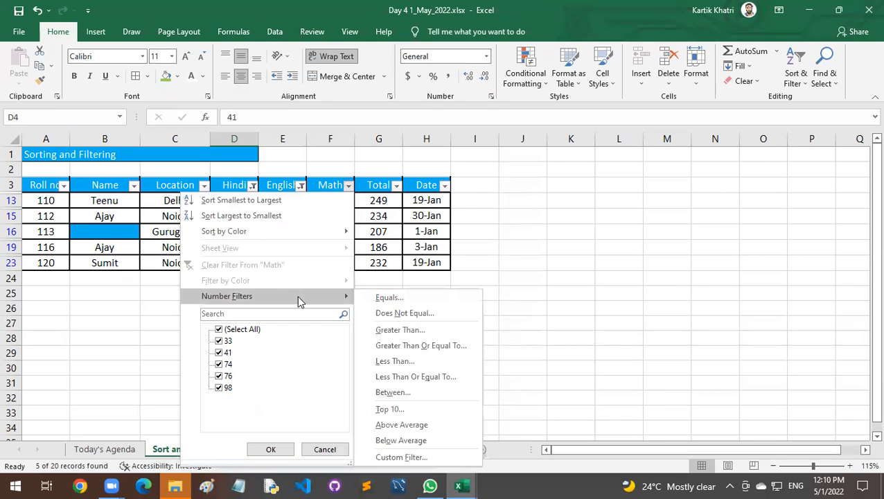
left_click(386, 334)
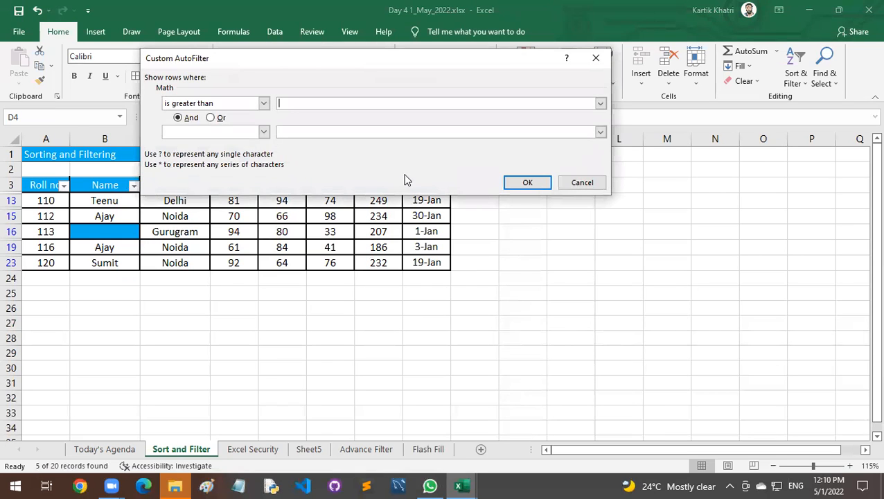
left_click(527, 182)
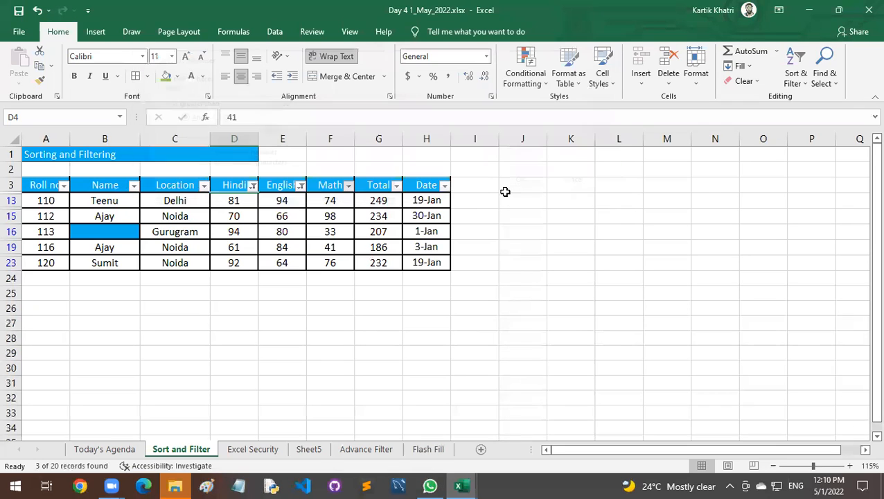
Select the filtered rows from Roll no to Date to examine them, and view the description of the Advanced filter command.
left_click(419, 233)
left_click_drag(58, 187, 416, 233)
left_click(345, 288)
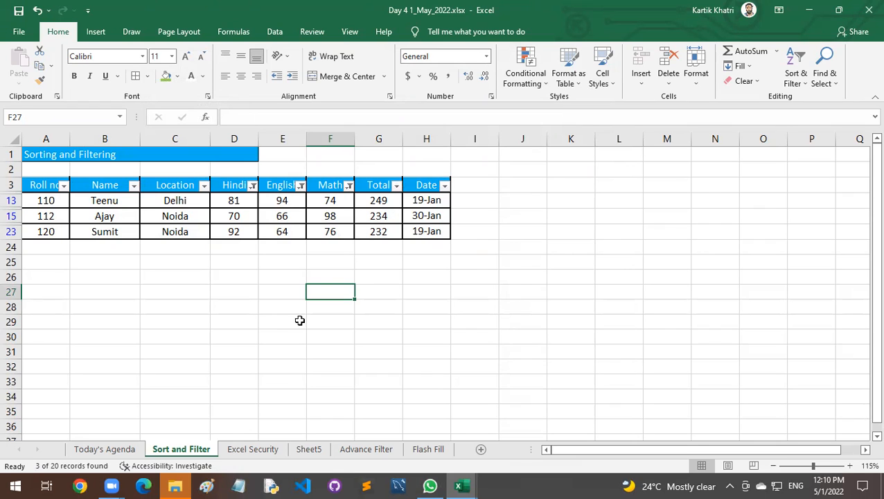
left_click(274, 32)
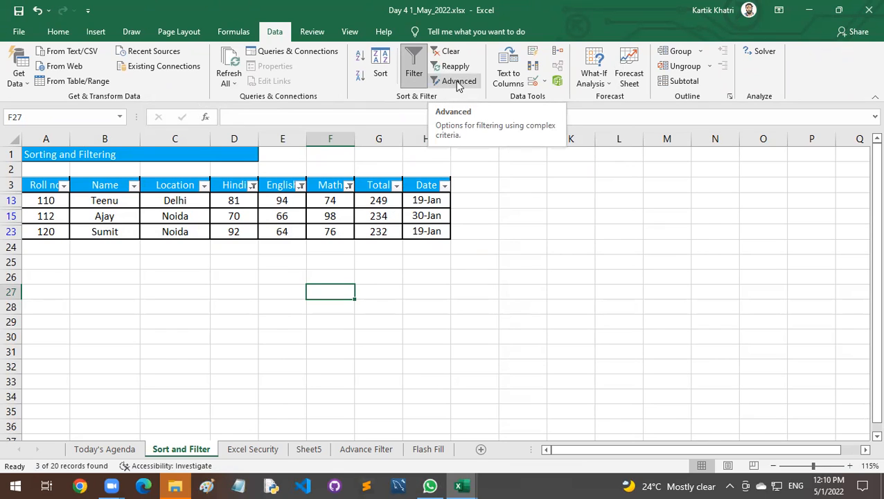
left_click(233, 276)
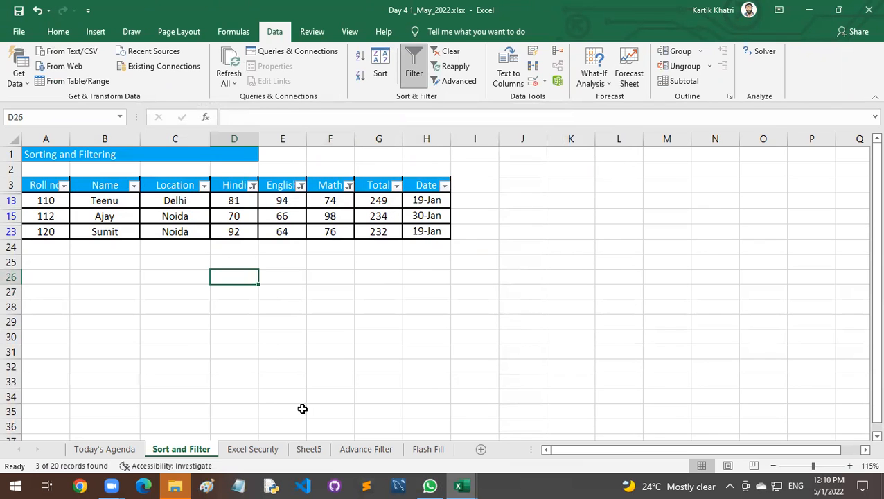
On the Advance Filter sheet, copy the Hindi, English and Math headers with their first marks row (C4:E5) to R4.
left_click(366, 450)
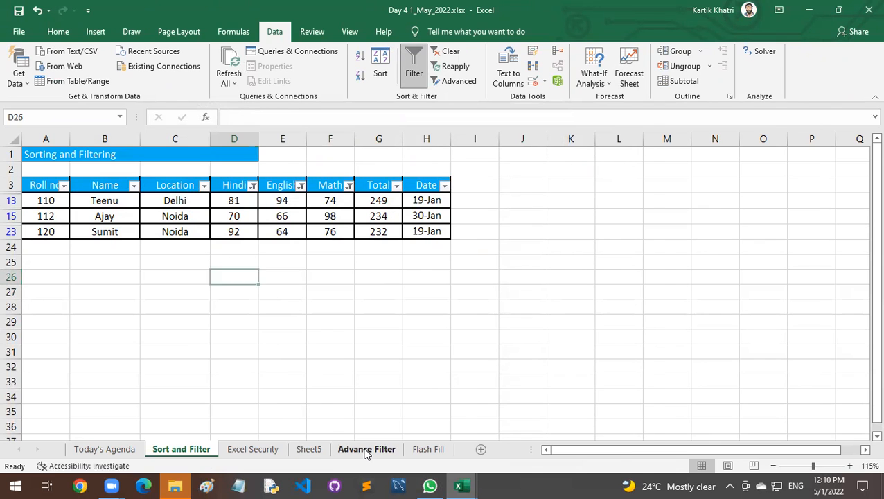
left_click(365, 275)
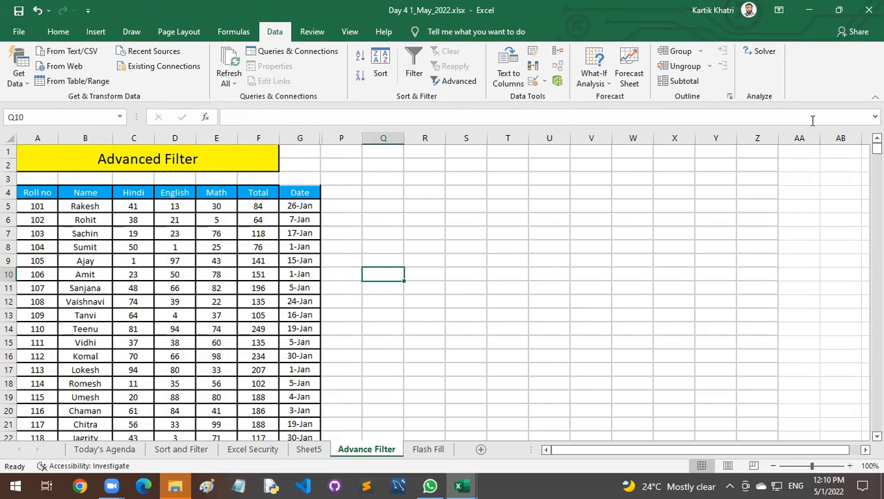
scroll(155, 319, "up", 2)
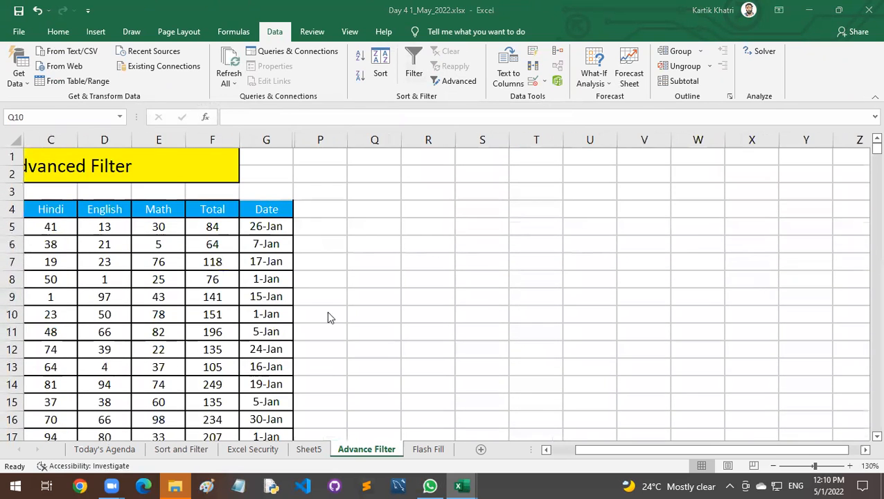
left_click(568, 452)
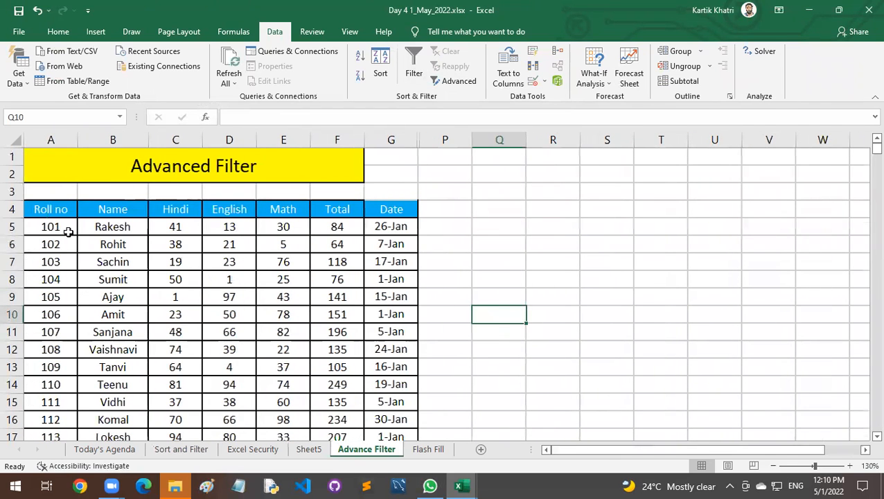
left_click_drag(176, 208, 282, 226)
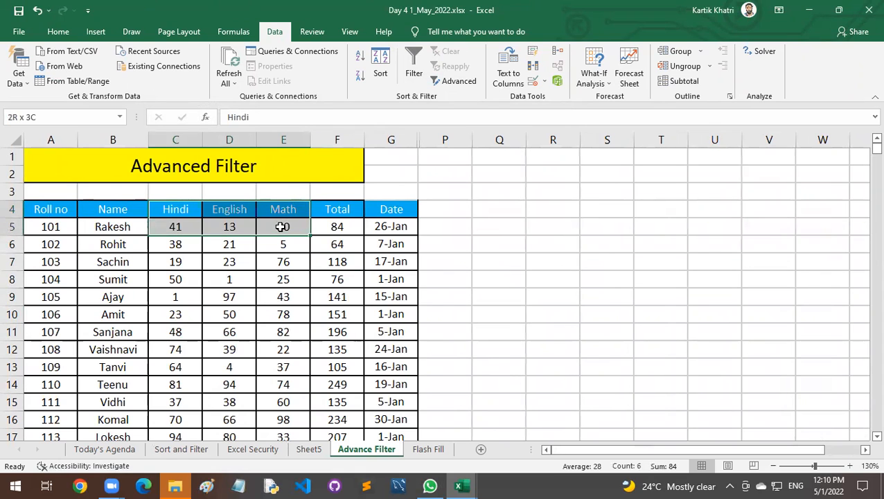
key("ctrl+c")
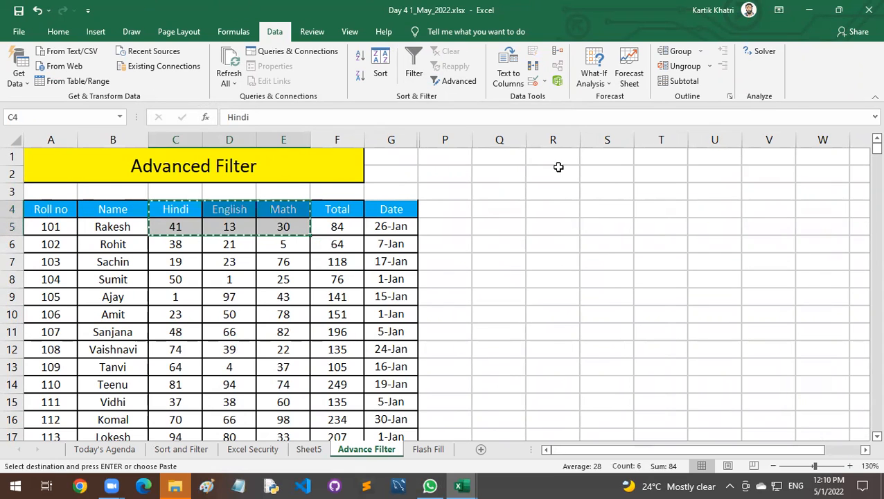
left_click(567, 208)
key("ctrl+v")
left_click(582, 246)
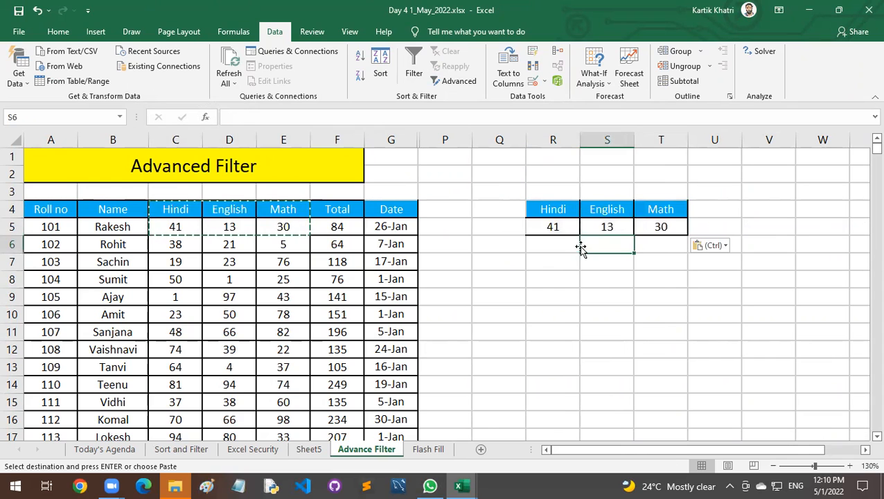
Replace the copied marks in R5:T5 with the criterion >50 under each of Hindi, English and Math.
left_click(571, 226)
key("Escape")
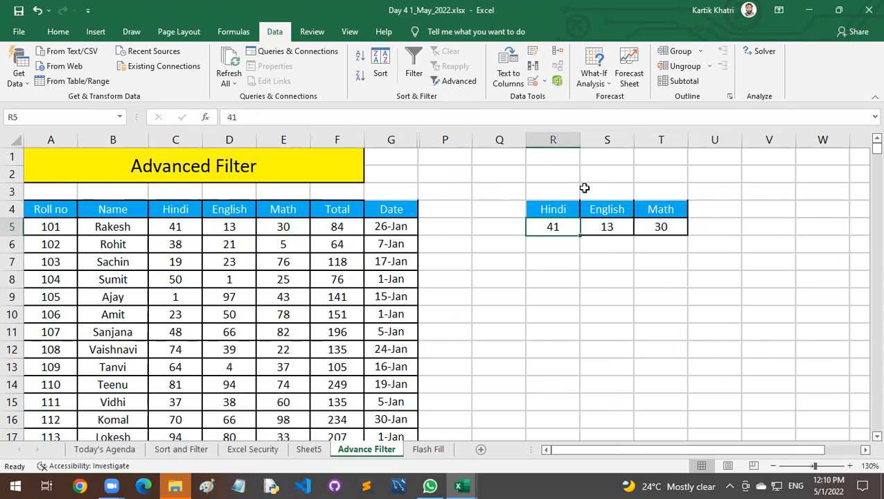
type(">50")
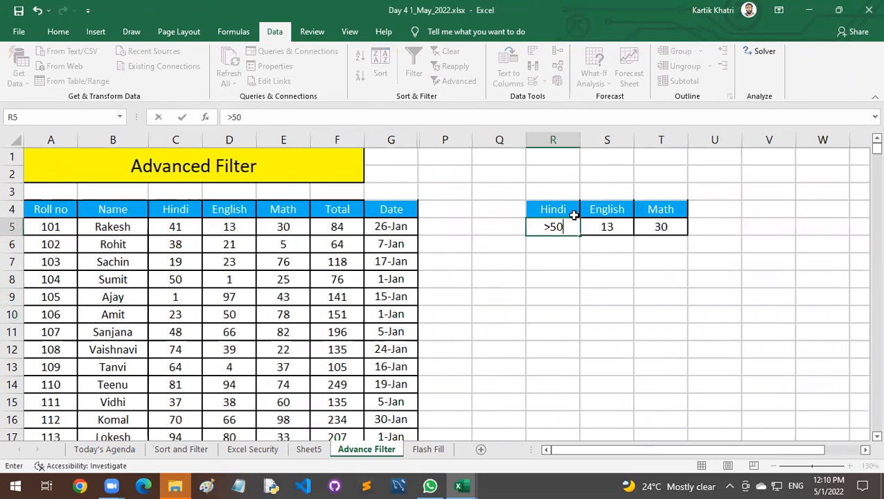
key("Tab")
type(">50")
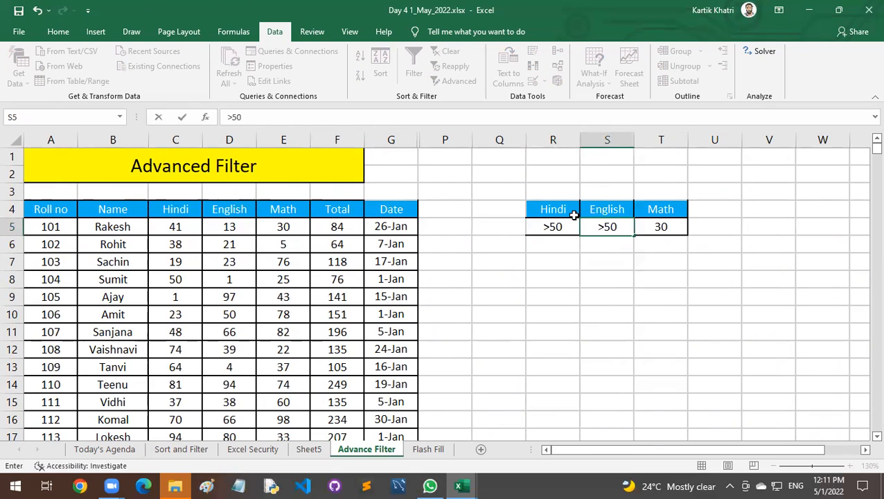
key("Tab")
type(">50")
key("Return")
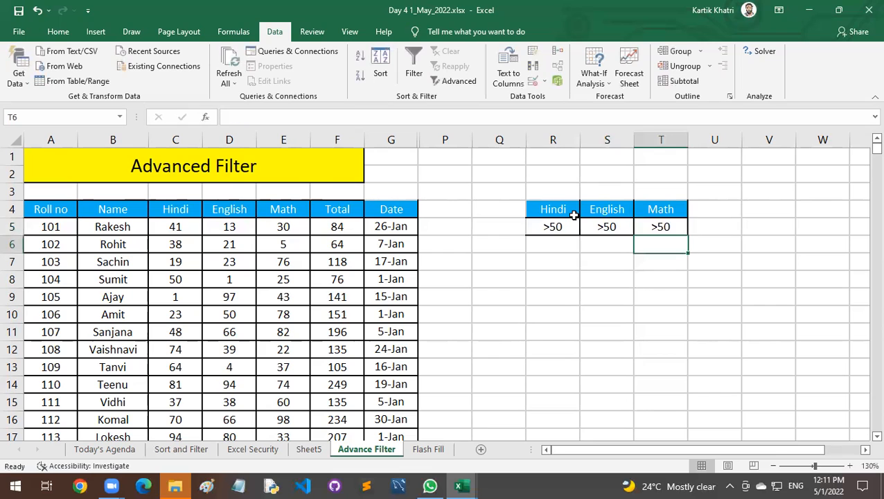
Review the criteria block and the marks table, and compare them with the filtered marks on the Sort and Filter sheet.
left_click(558, 207)
left_click_drag(621, 224, 681, 228)
left_click(661, 244)
left_click(568, 264)
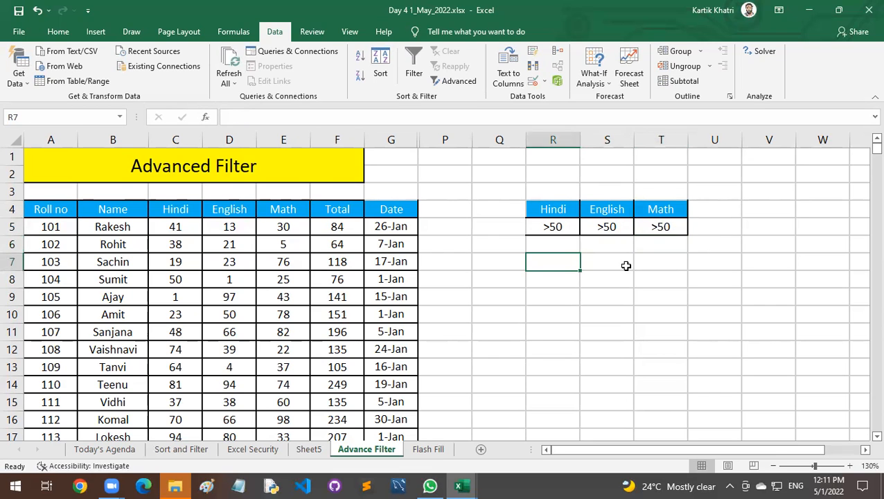
left_click_drag(111, 215, 179, 320)
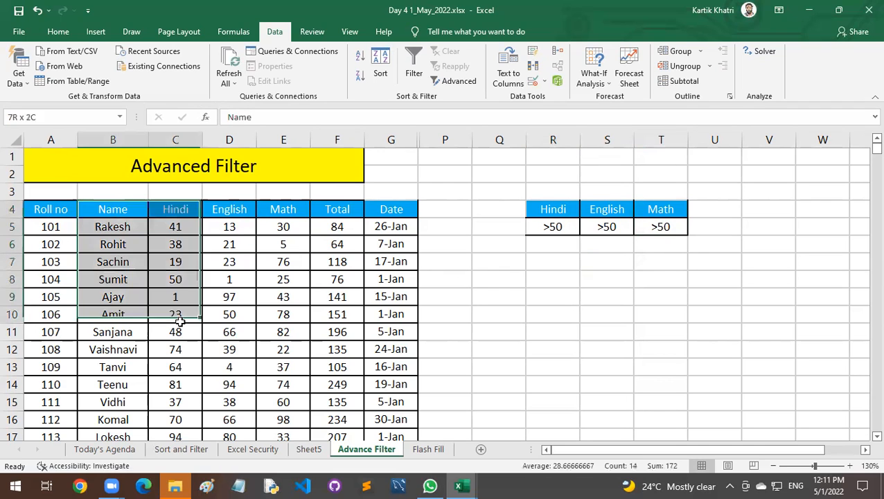
left_click(572, 260)
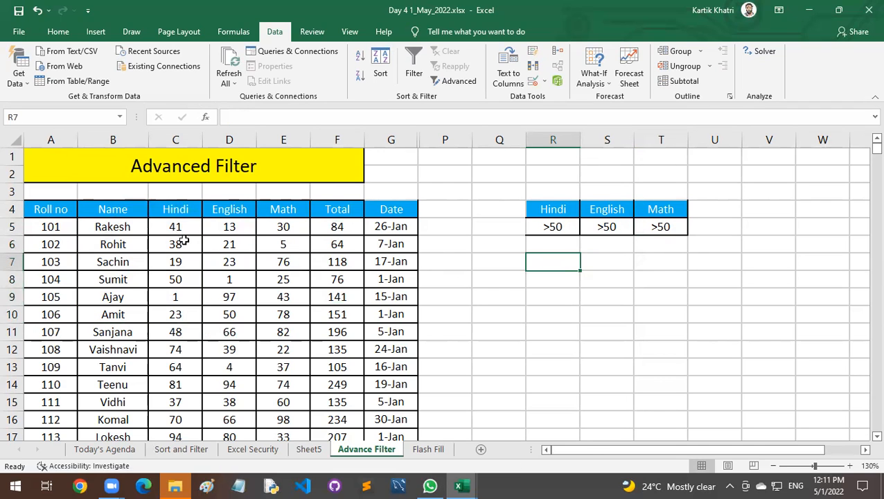
left_click(306, 450)
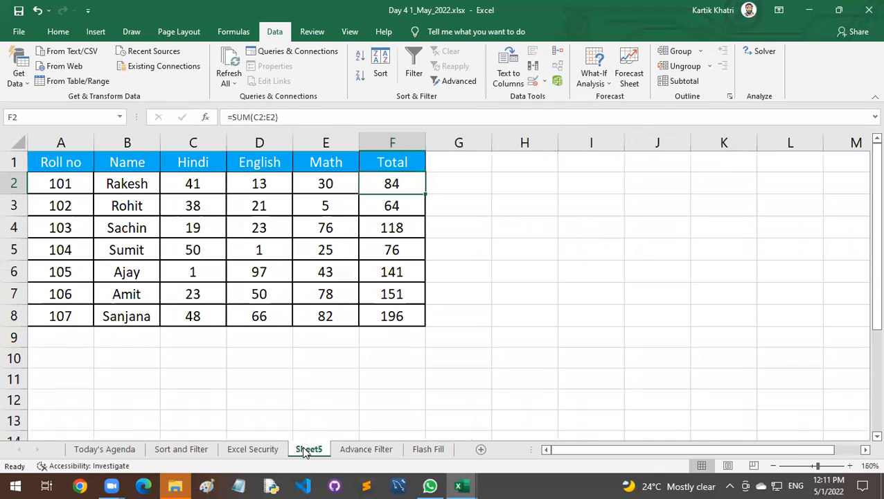
left_click(194, 450)
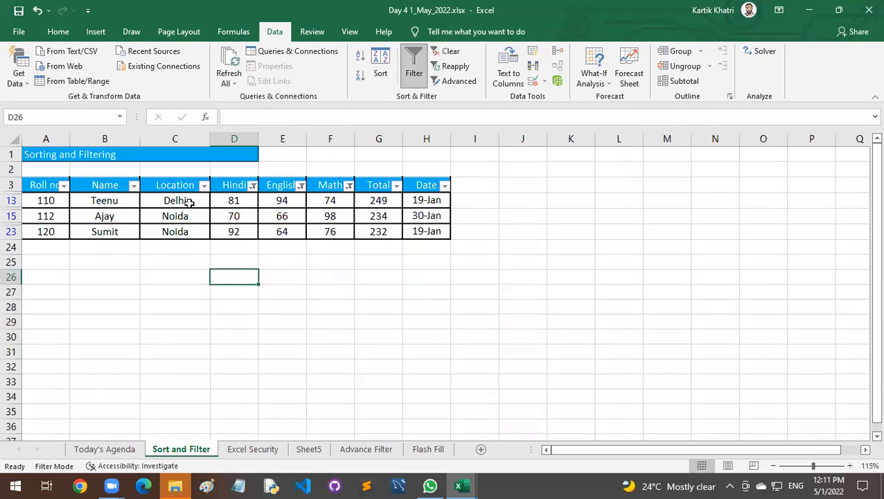
left_click(380, 449)
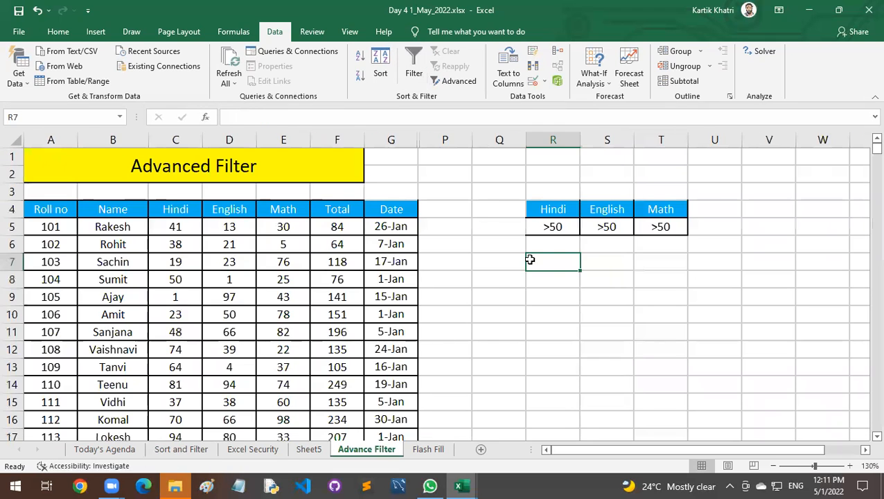
Apply thin borders to all cells of the criteria block R4:T5.
left_click_drag(549, 208, 670, 223)
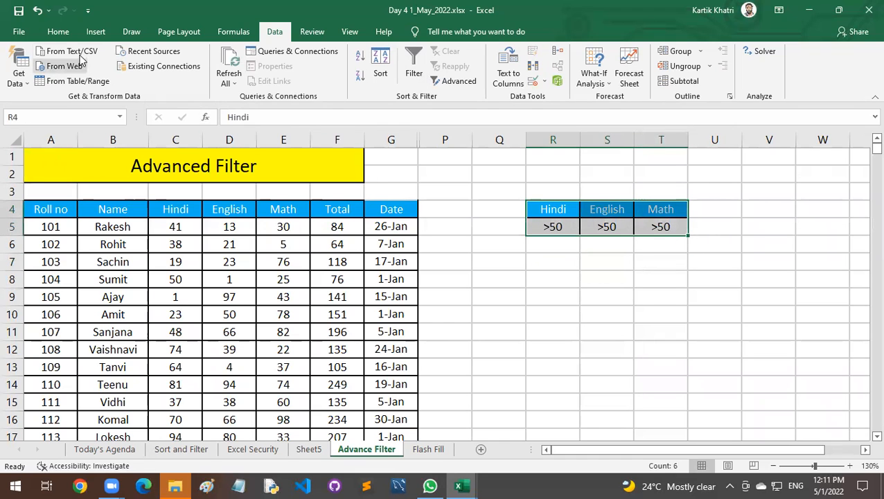
left_click(58, 32)
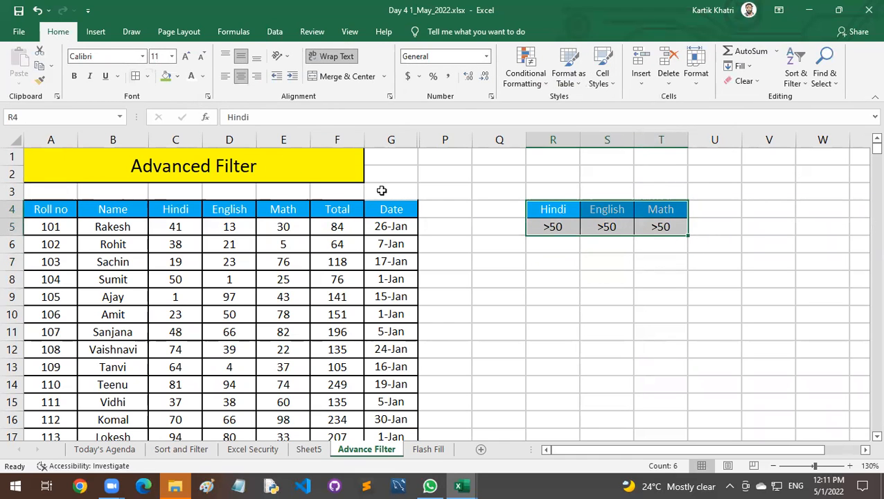
left_click(546, 247)
left_click(553, 266)
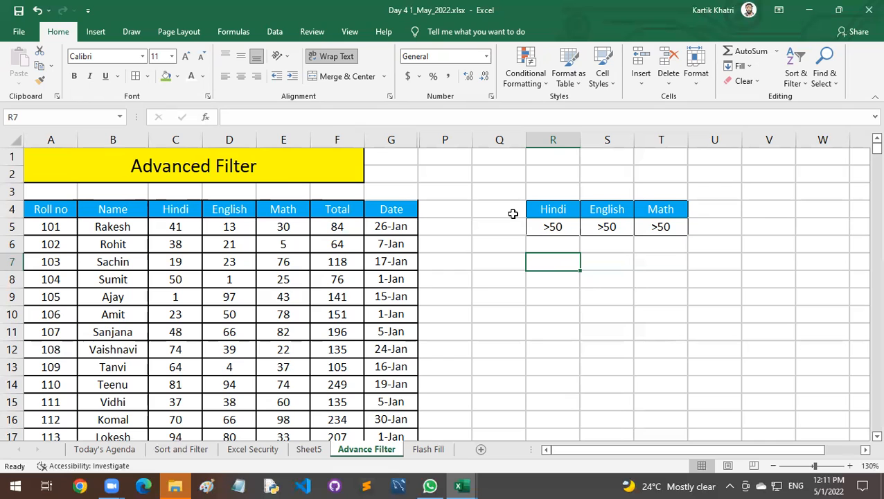
Start an Advanced Filter that copies to another location, with the marks table A4:G24 as its list range.
left_click(272, 35)
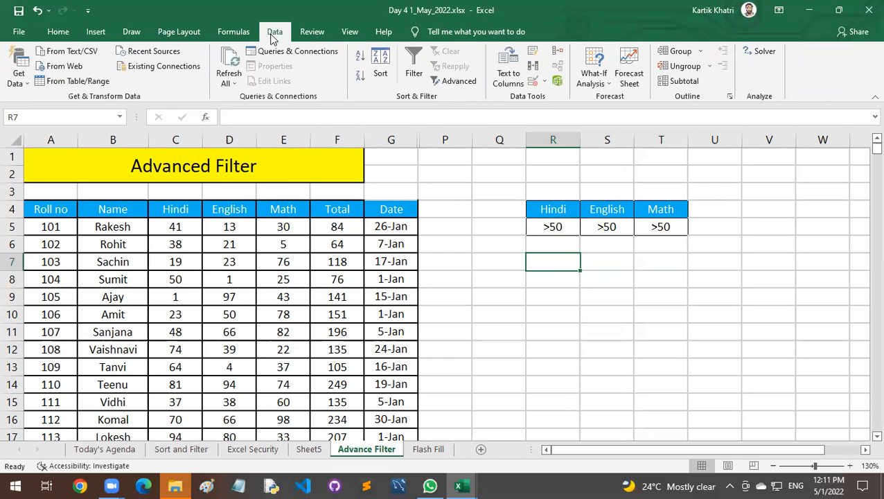
left_click(458, 86)
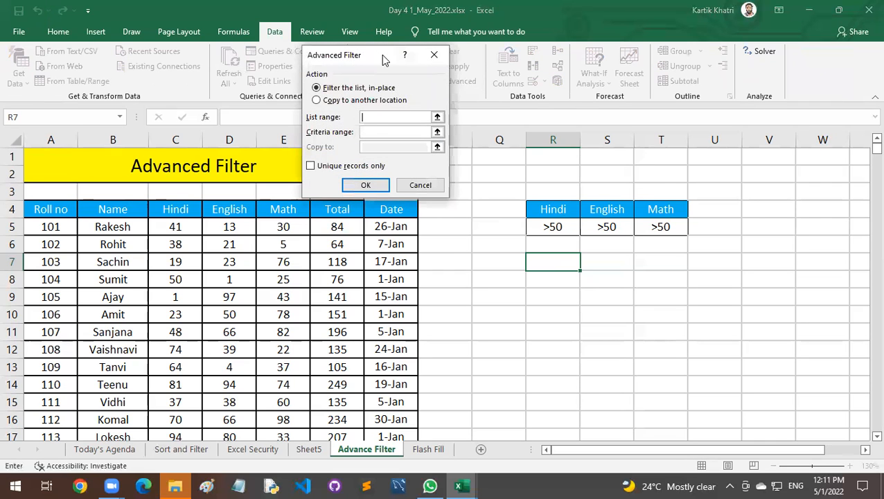
left_click_drag(384, 60, 597, 262)
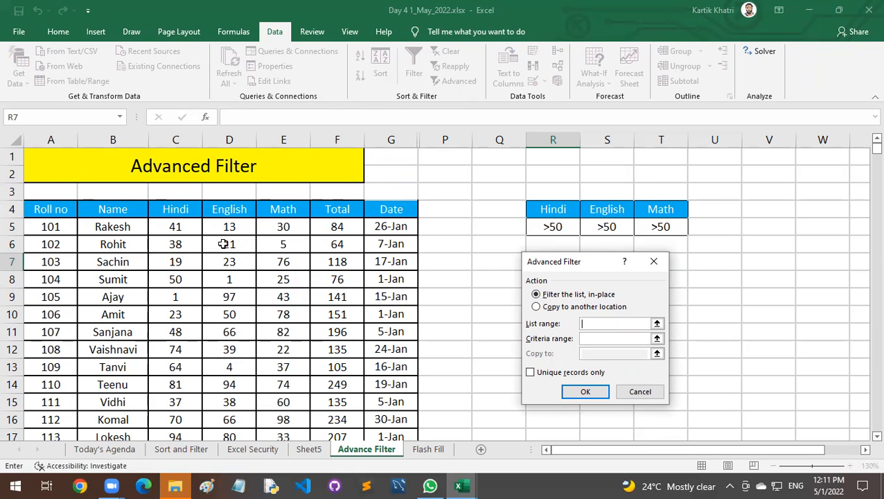
left_click(537, 307)
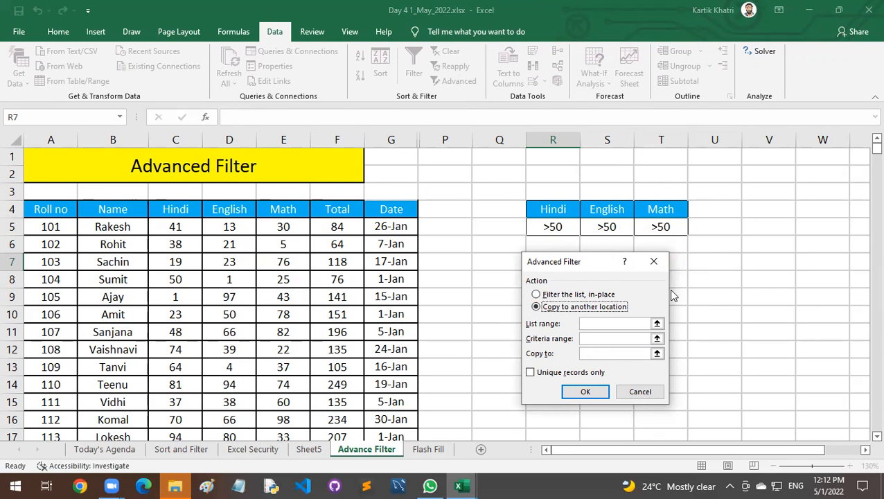
left_click_drag(608, 267, 716, 262)
left_click(699, 318)
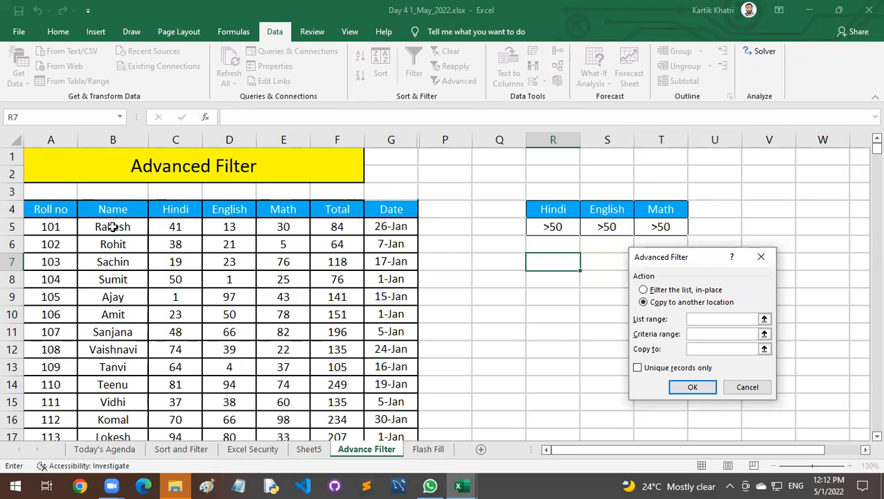
left_click_drag(59, 210, 380, 399)
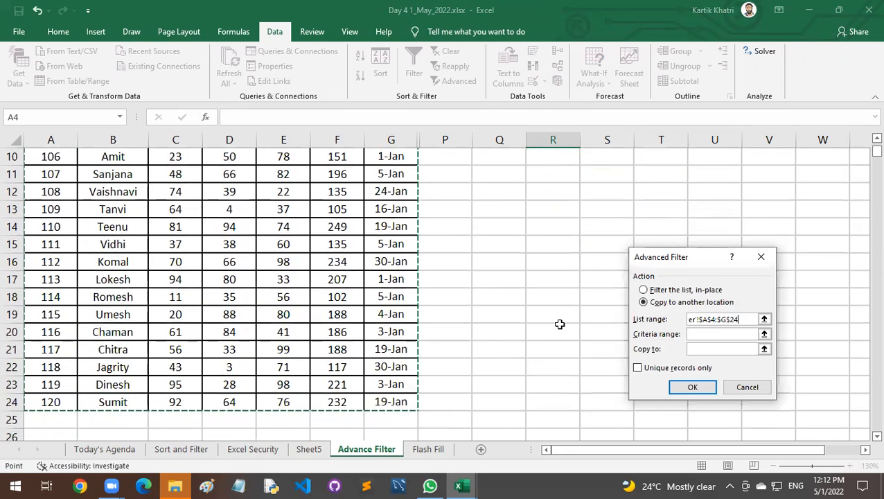
Set the Advanced Filter's criteria range to R4:T5 and its copy destination to R7, and run the filter.
left_click(710, 333)
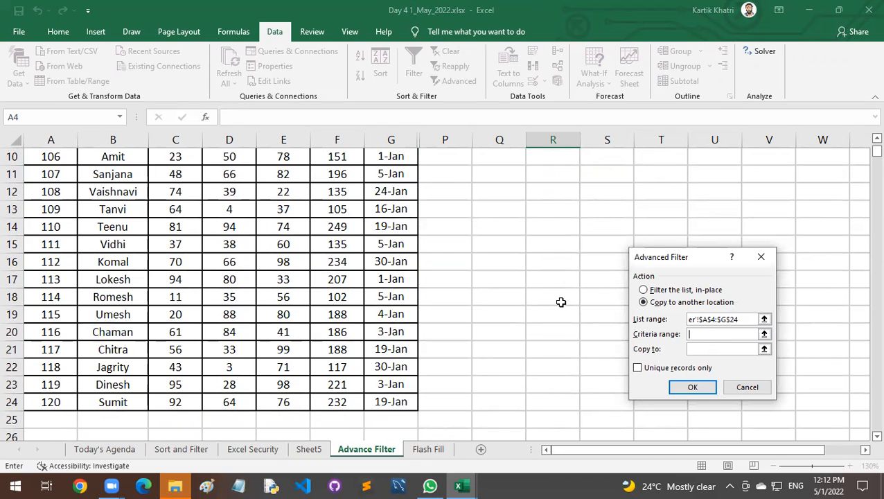
scroll(563, 302, "up", 3)
left_click_drag(558, 209, 659, 226)
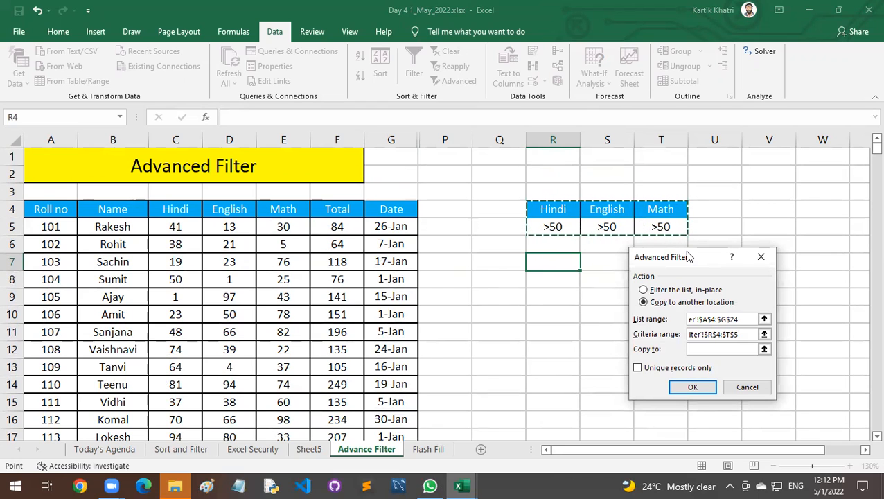
left_click_drag(688, 257, 422, 57)
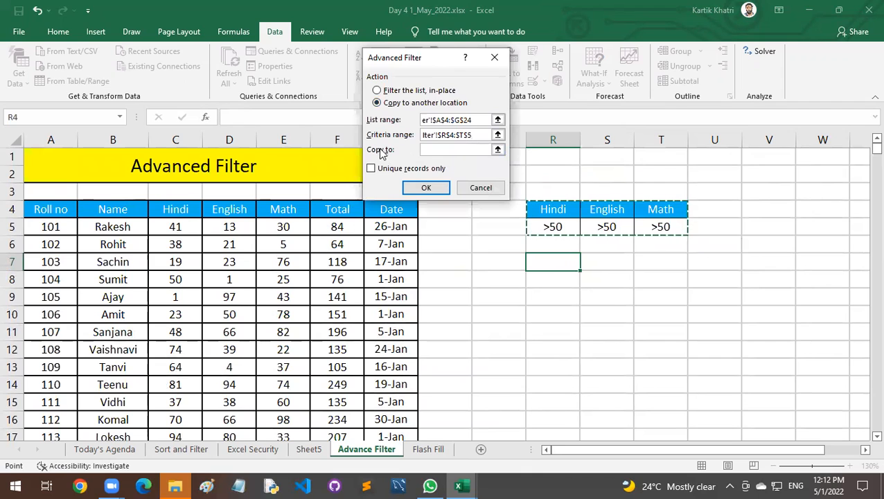
left_click(426, 149)
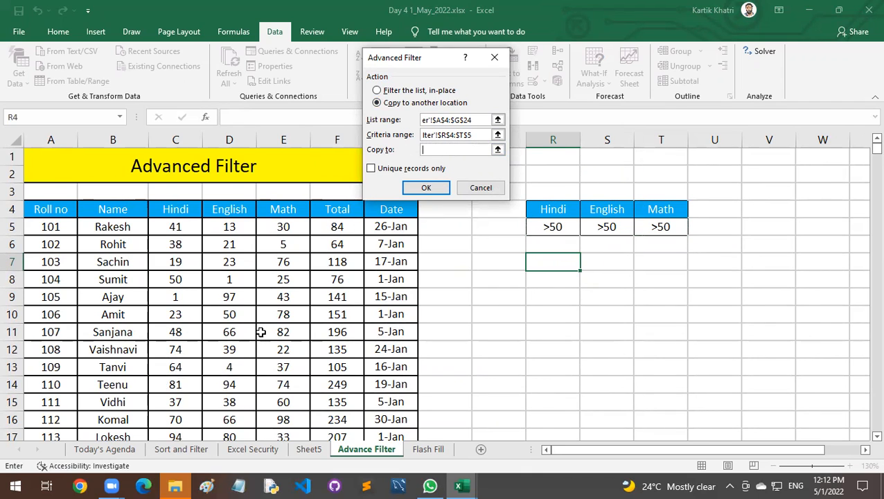
left_click(535, 262)
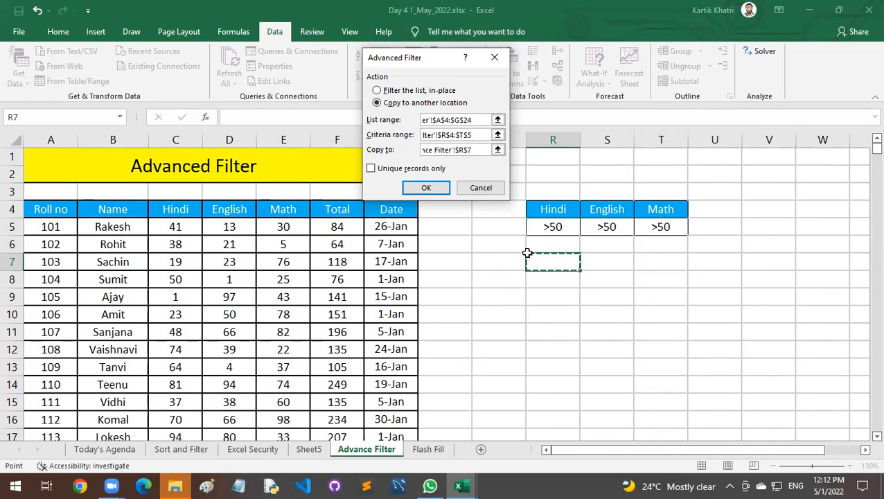
left_click(426, 188)
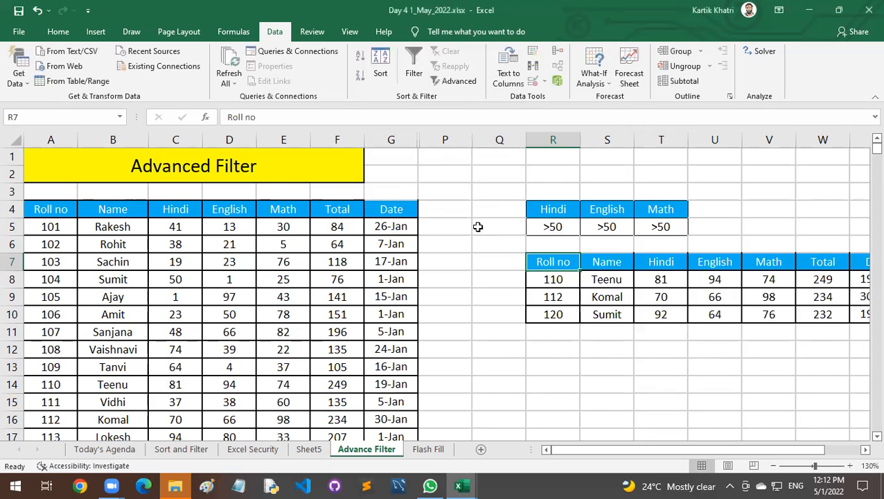
Compare the extracted rows on the Advance Filter sheet with the filtered marks on the Sort and Filter sheet.
left_click(195, 449)
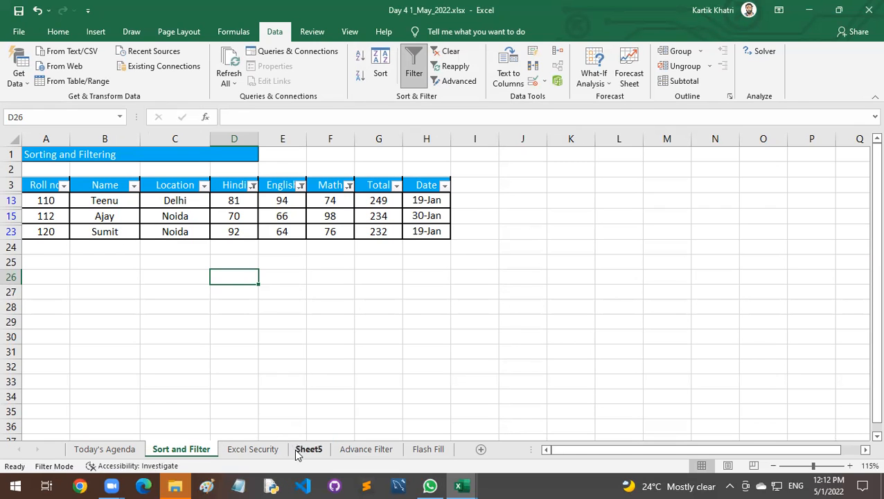
left_click(354, 449)
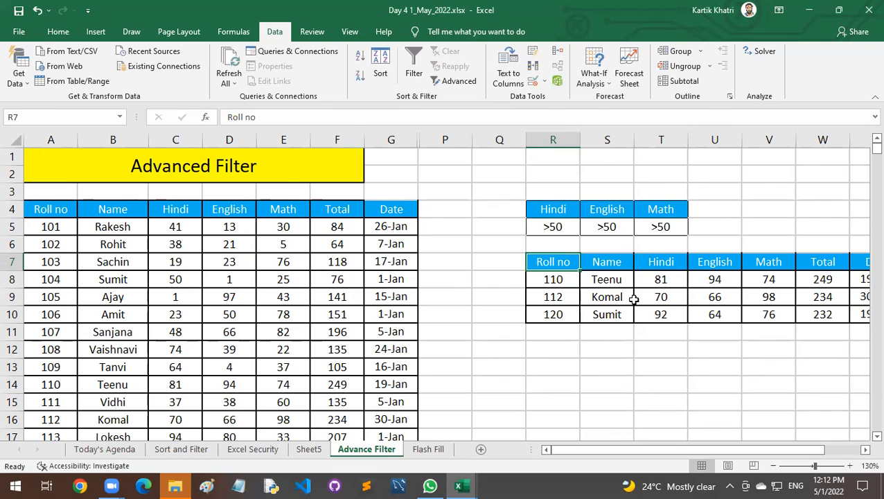
left_click(181, 449)
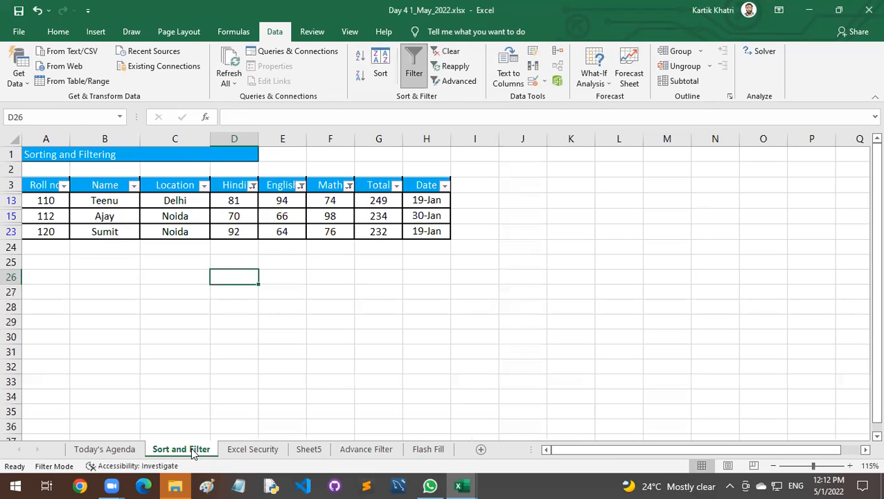
left_click(351, 449)
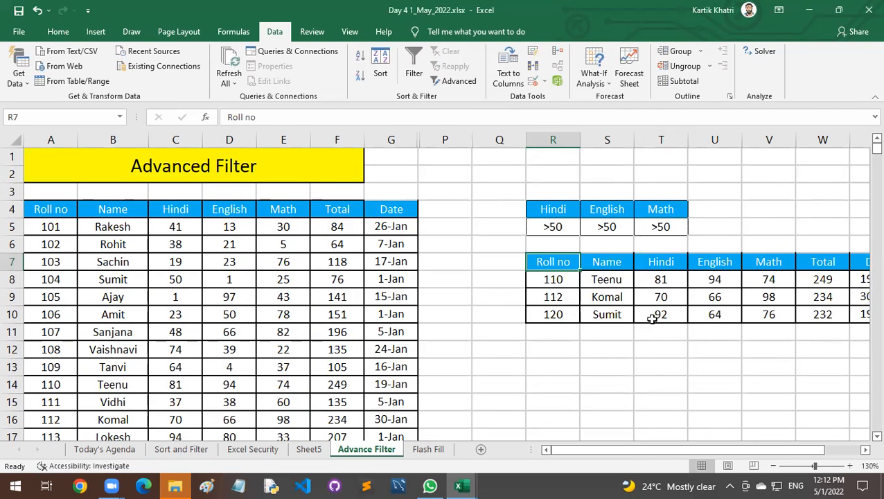
mouse_move(654, 448)
left_mouse_down()
mouse_move(670, 447)
mouse_move(645, 451)
left_mouse_up()
left_click_drag(661, 448, 666, 454)
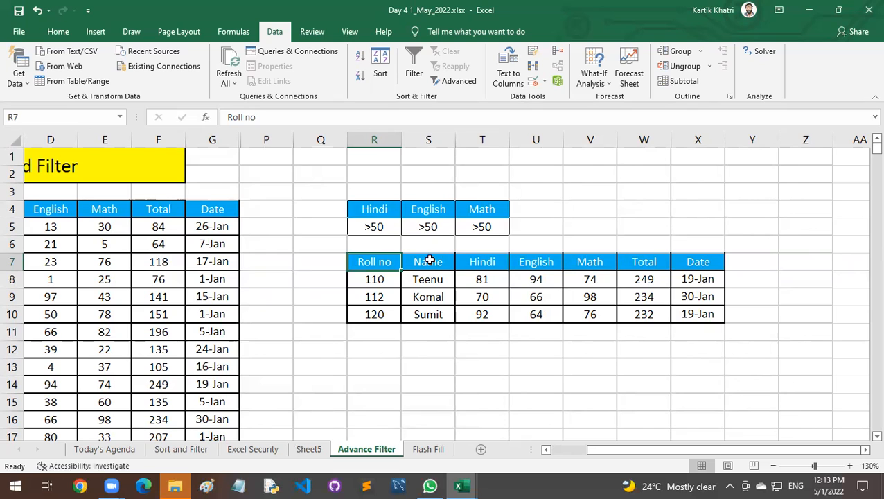
Copy the criteria block R4:T5 to the cells starting at R13, below the extracted table.
left_click_drag(382, 210, 485, 232)
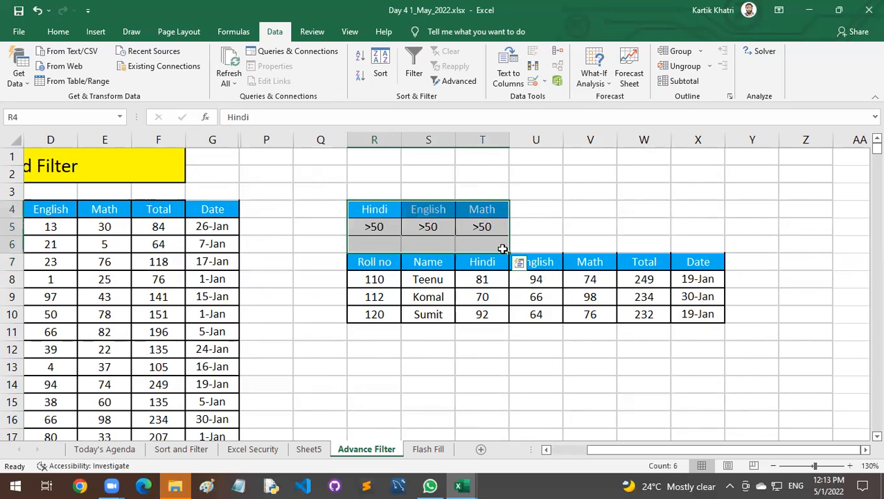
left_click(495, 246)
left_click_drag(388, 210, 483, 227)
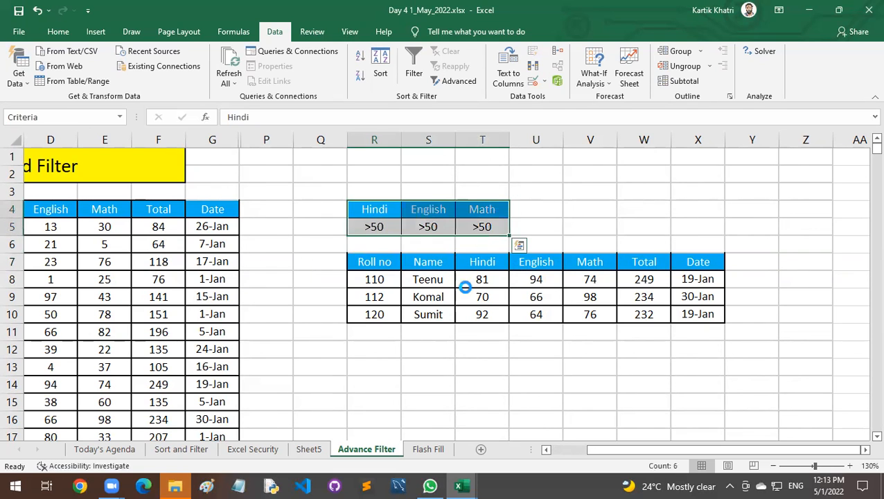
key("ctrl+c")
scroll(464, 290, "down", 1)
scroll(464, 289, "down", 2)
left_click(377, 265)
key("ctrl+v")
Clear the copied English and Math criteria in S13:T14 and delete cells T13:T14 with the remaining cells shifted left.
scroll(395, 296, "up", 1)
left_click_drag(434, 312, 483, 332)
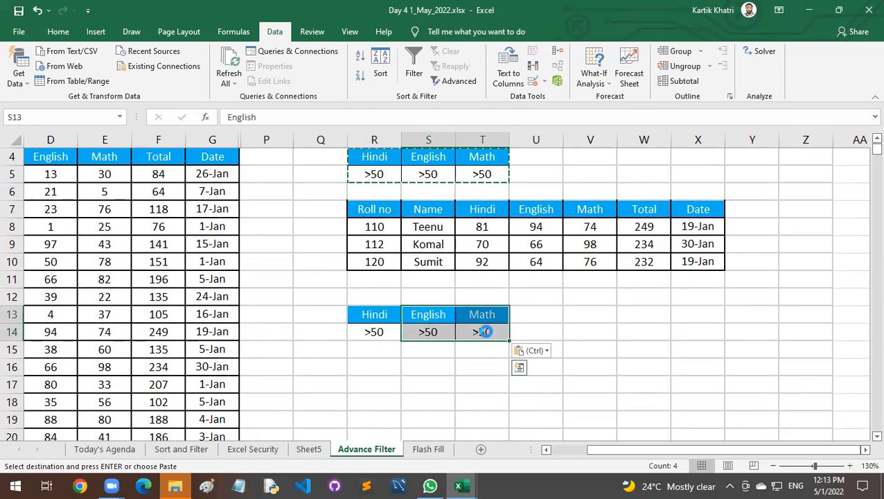
key("Delete")
left_click_drag(481, 320, 488, 328)
key("ctrl+minus")
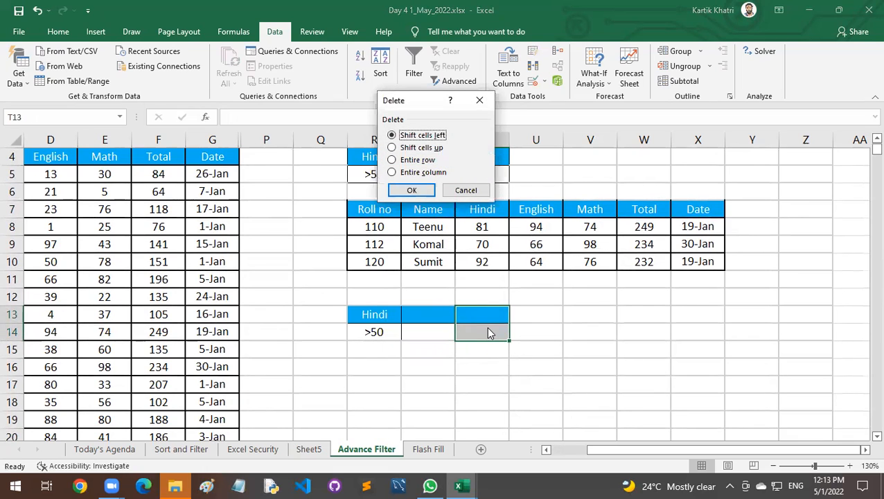
left_click(415, 191)
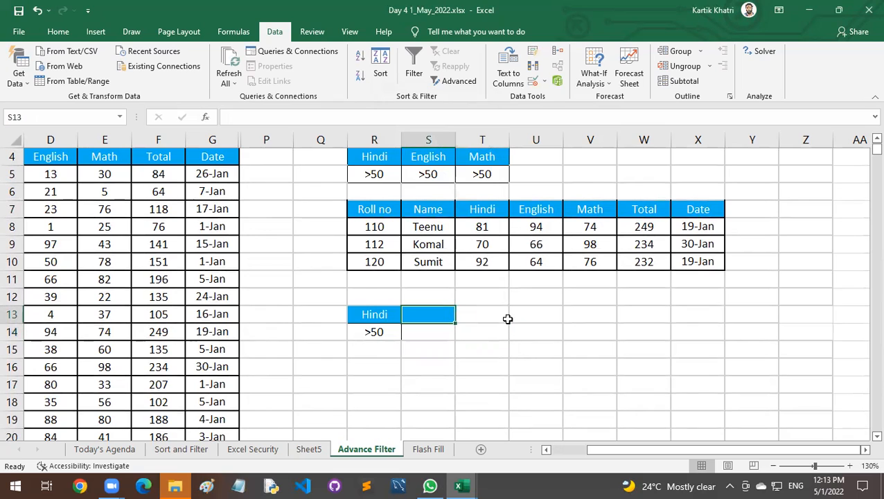
Add a second Hindi criterion with the heading Hindi in S13 and the condition <90 in S14.
type("Hindi")
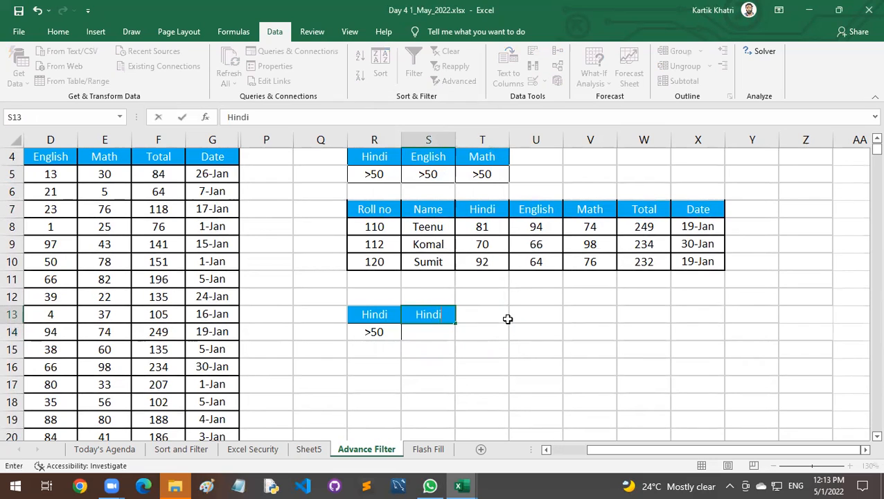
key("Return")
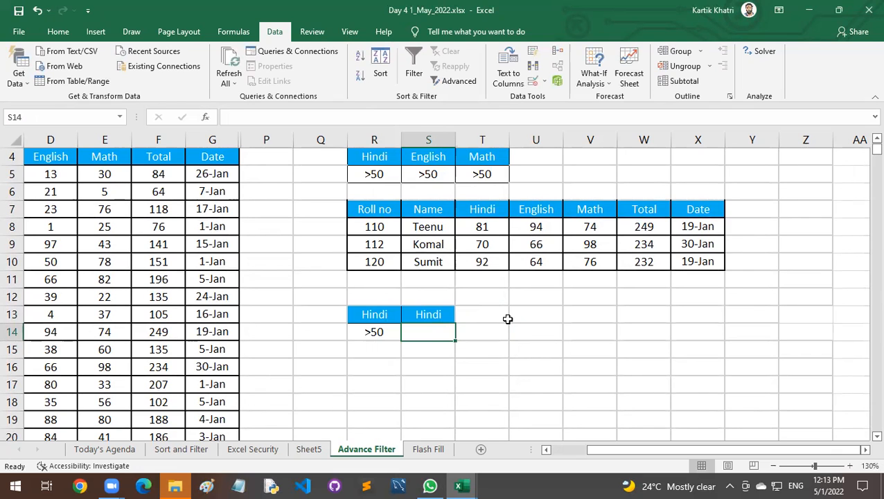
type("<90")
key("Return")
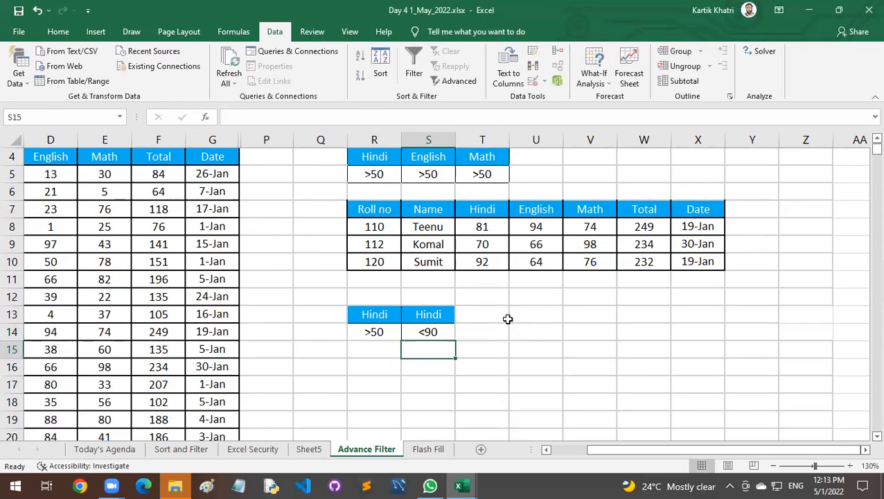
Apply borders to all cells of the Hindi criteria block R13:S14.
left_click_drag(395, 313, 427, 331)
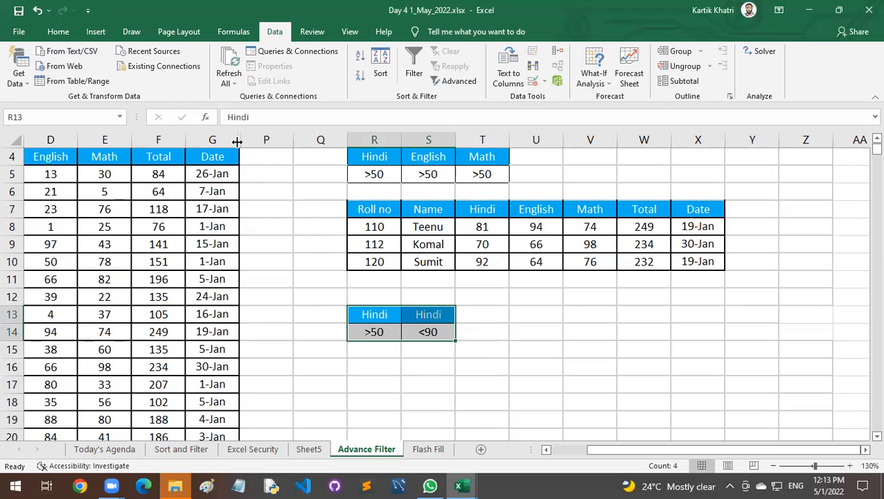
left_click(60, 32)
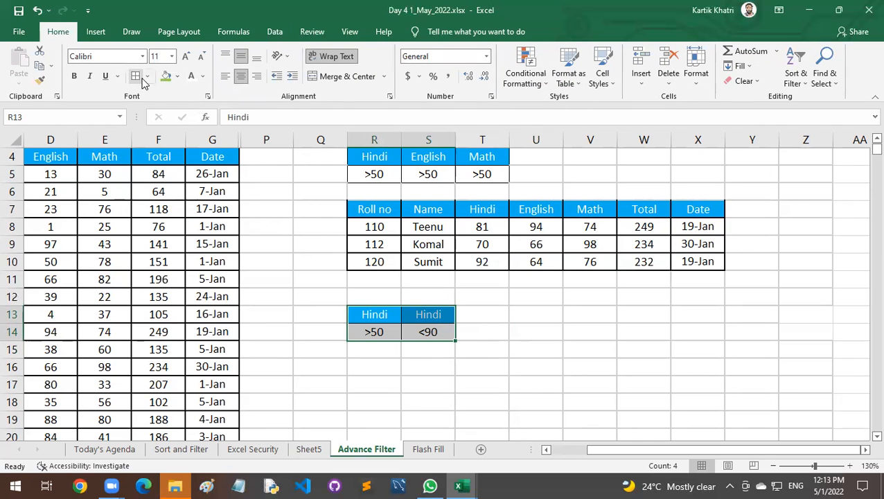
double_click(424, 348)
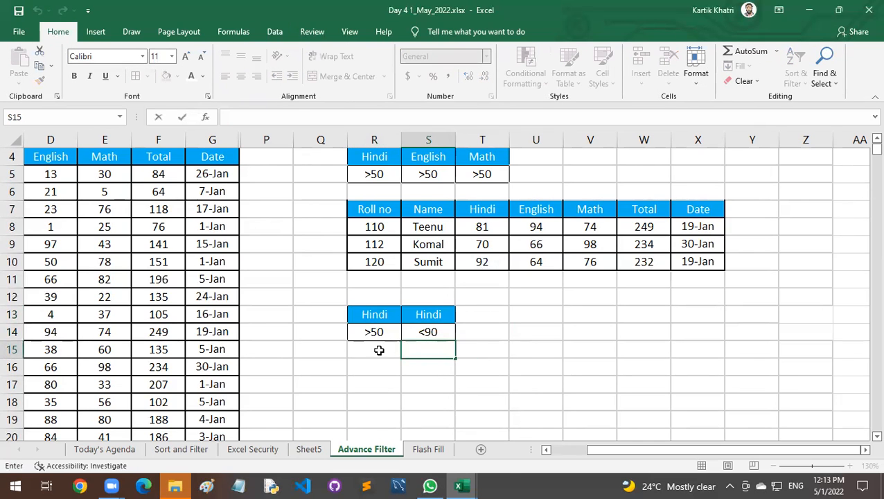
scroll(375, 334, "down", 1)
left_click(376, 331)
scroll(377, 330, "up", 1)
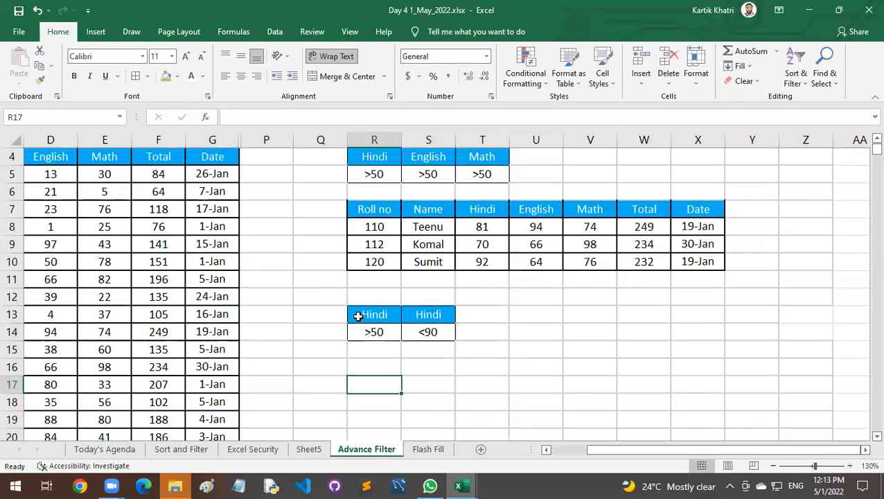
Start another Advanced Filter on the marks table and set it to copy to another location.
left_click_drag(582, 449, 562, 451)
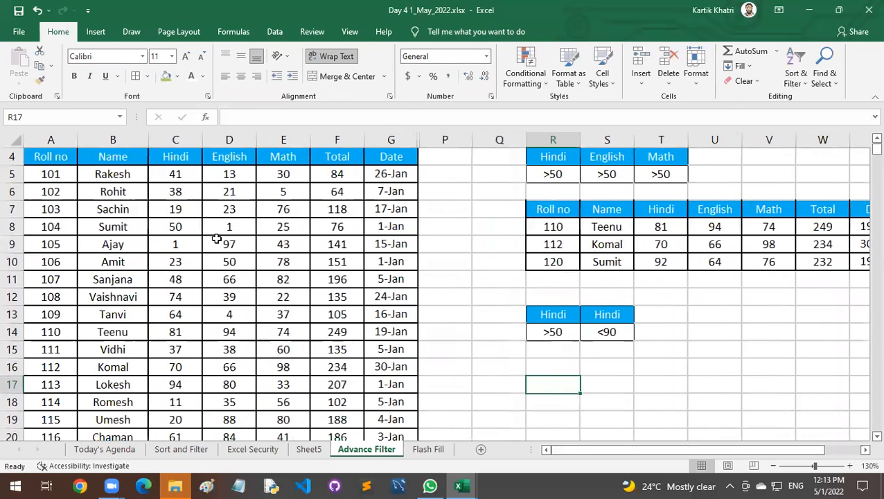
left_click(132, 208)
left_click(134, 244)
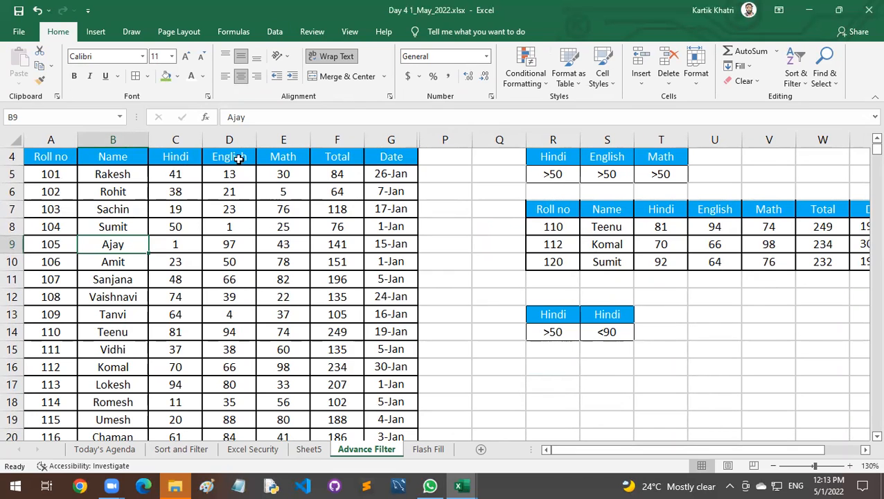
left_click(274, 32)
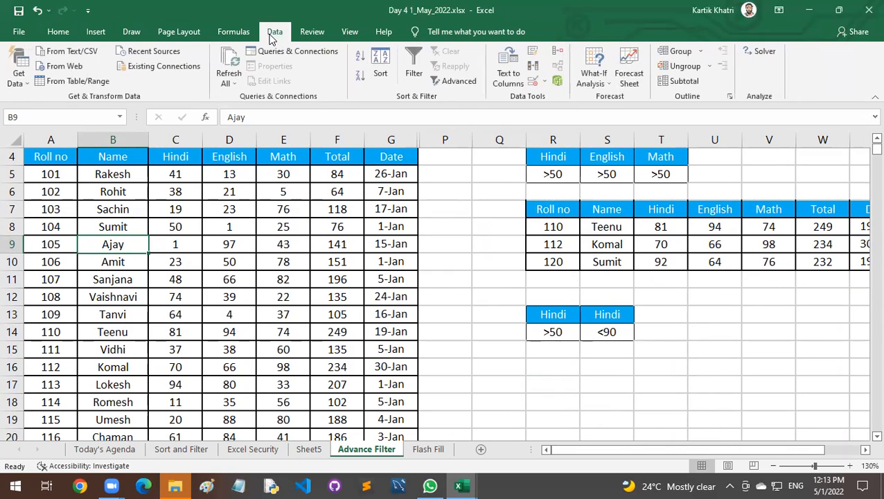
left_click(454, 81)
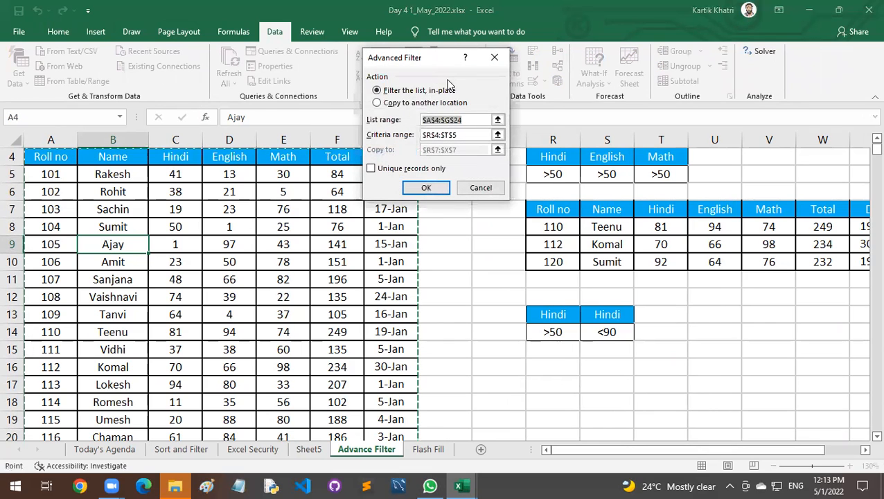
left_click(405, 103)
key("Tab")
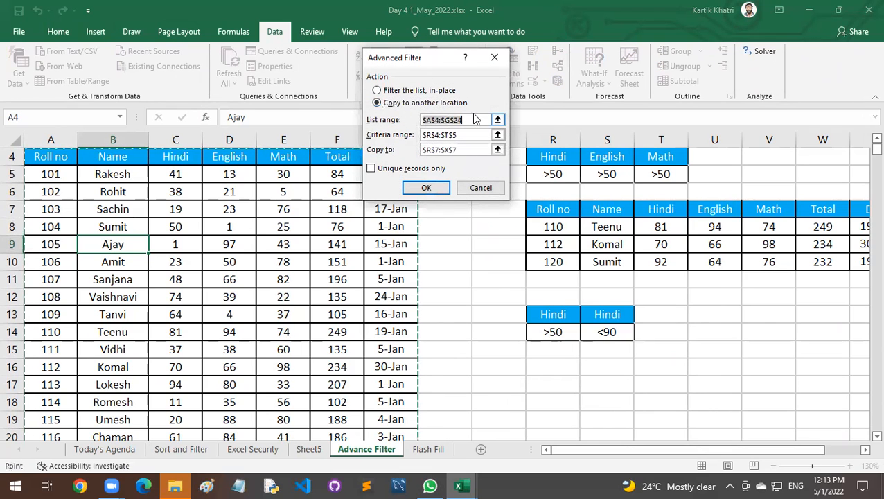
Set the criteria range to R13:S14 and the copy destination to R16, and run the filter.
key("Tab")
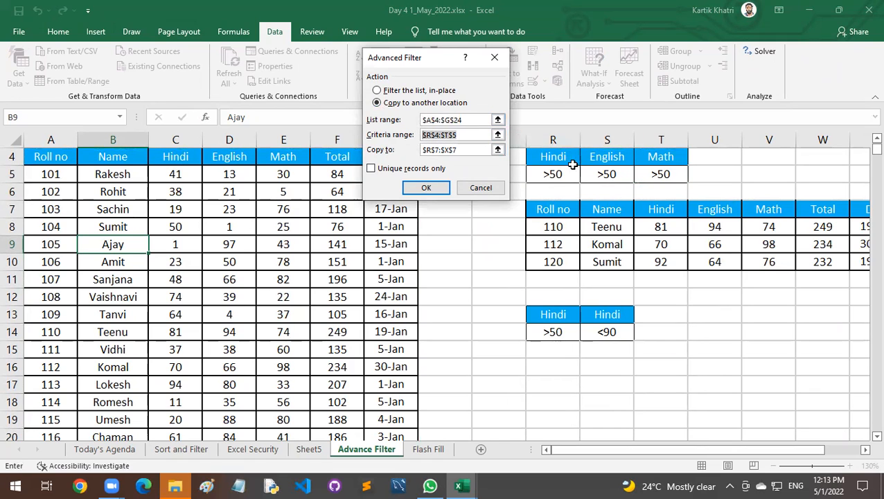
key("BackSpace")
left_click_drag(569, 314, 608, 332)
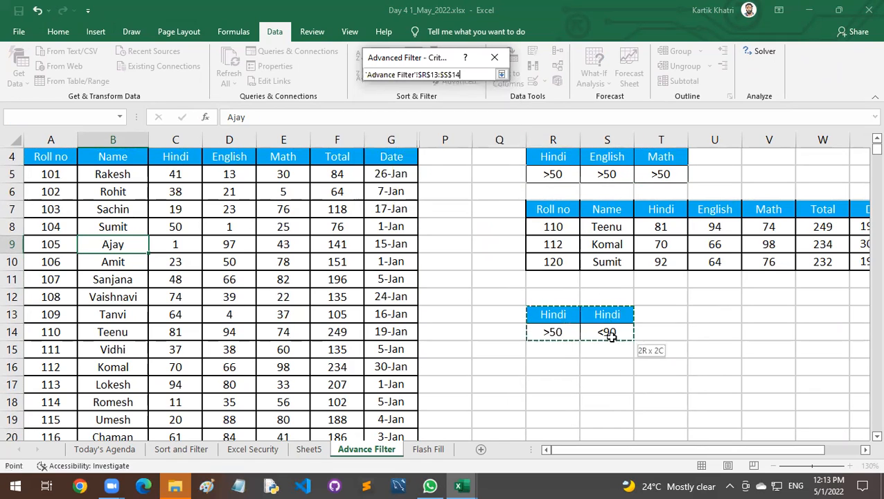
key("Tab")
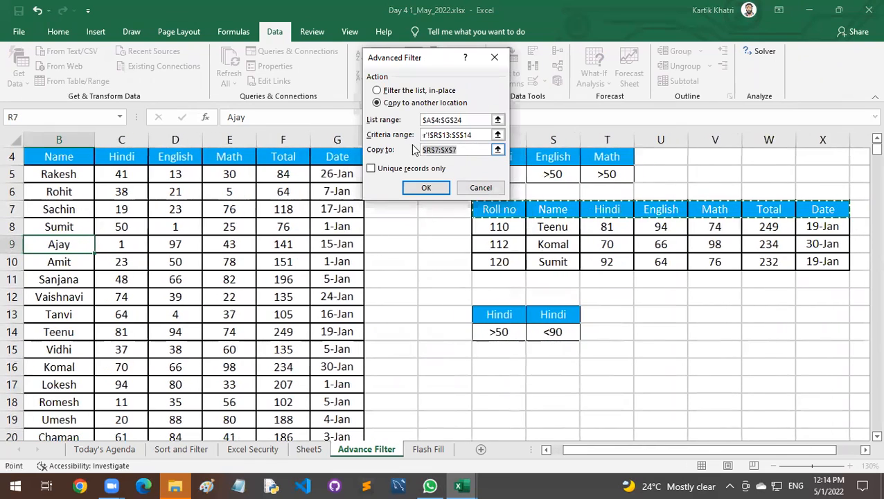
key("BackSpace")
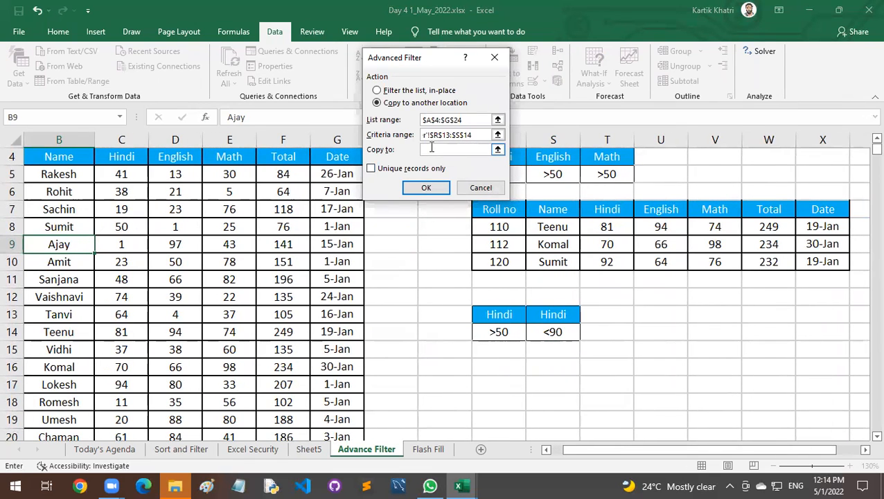
left_click(498, 369)
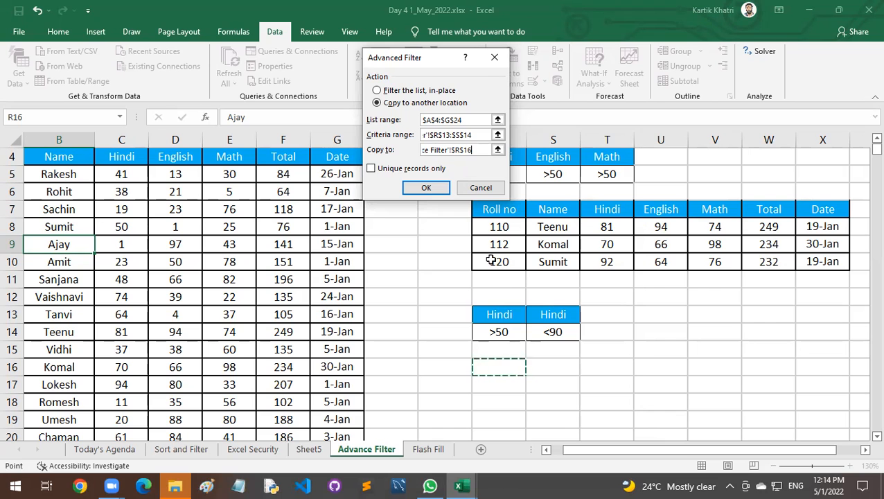
left_click(427, 189)
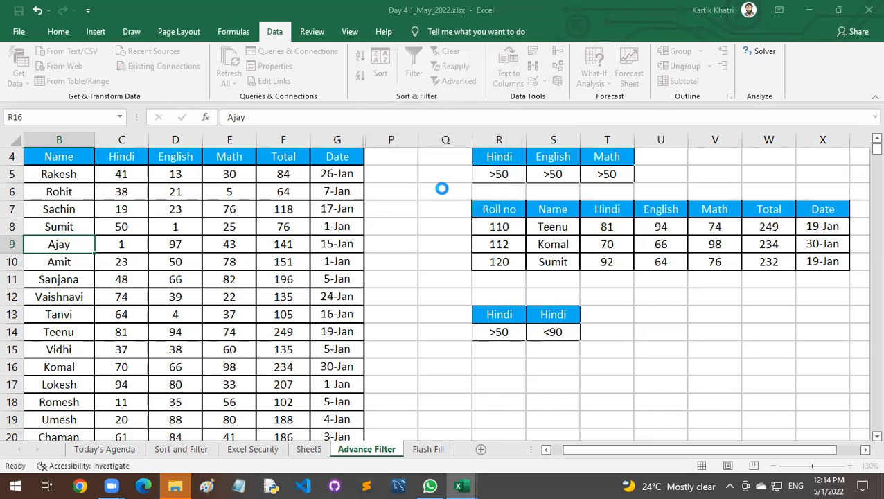
scroll(548, 334, "down", 2)
scroll(549, 334, "down", 2)
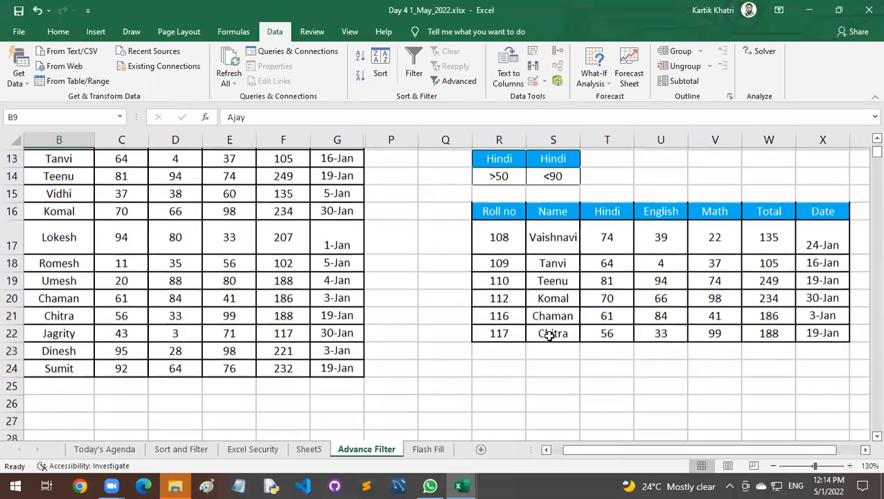
Widen column X holding the extracted dates and Name column B of the marks table.
left_click_drag(607, 235, 627, 333)
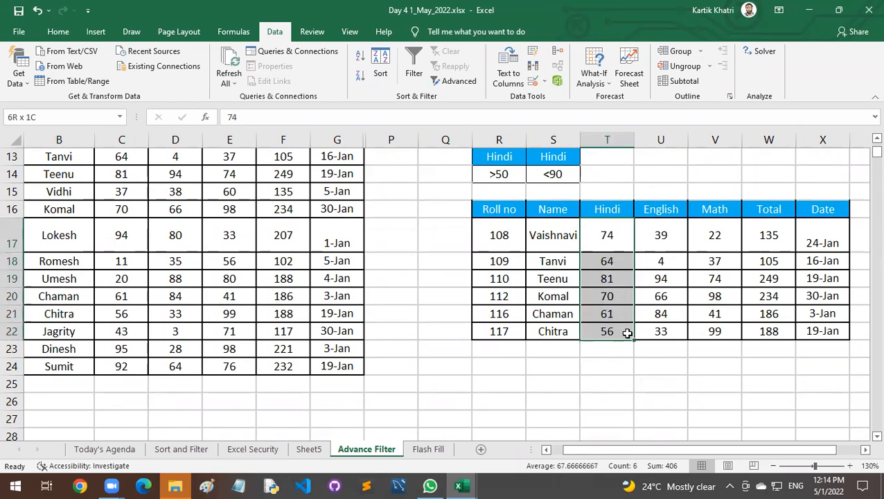
left_click(548, 449)
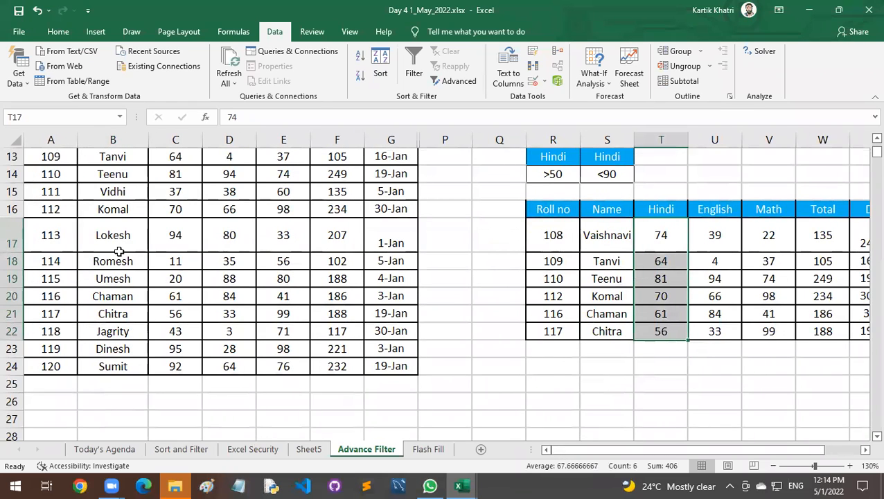
scroll(120, 252, "up", 1)
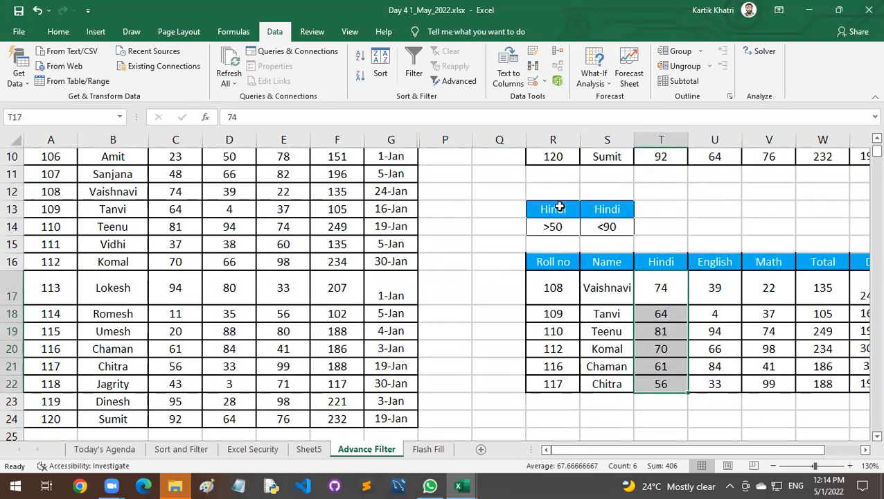
left_click_drag(599, 450, 650, 448)
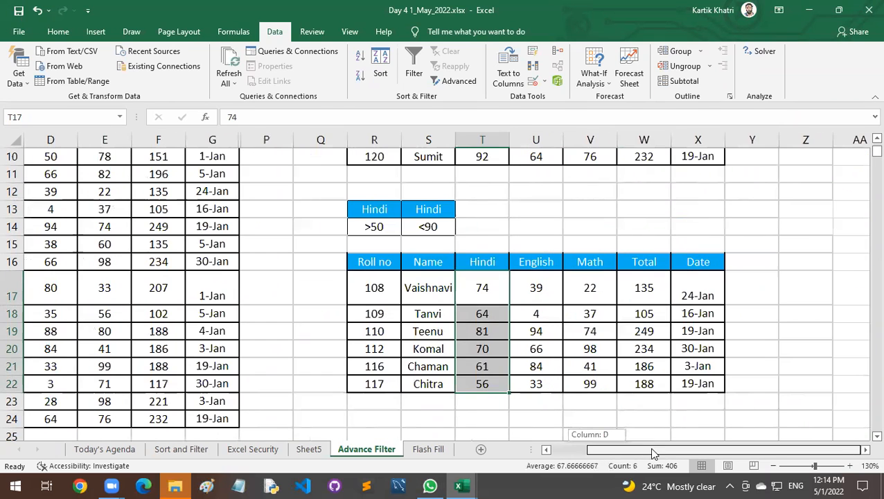
left_click_drag(725, 137, 745, 142)
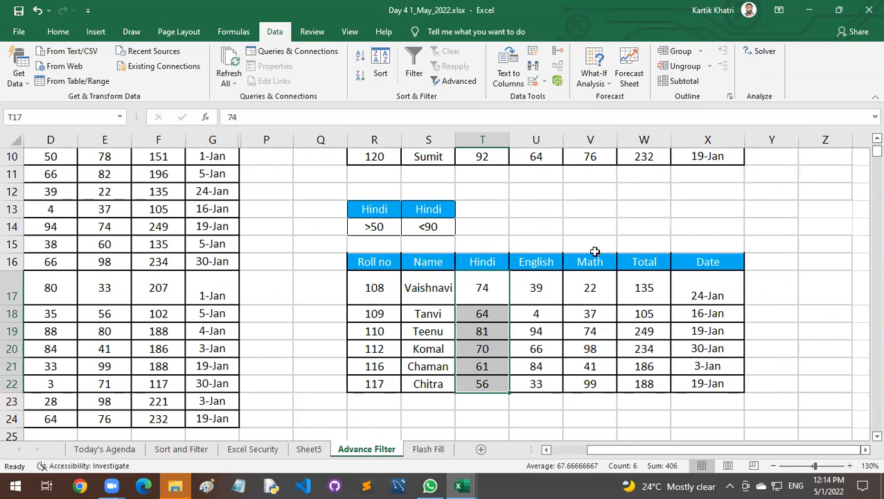
left_click_drag(591, 450, 508, 447)
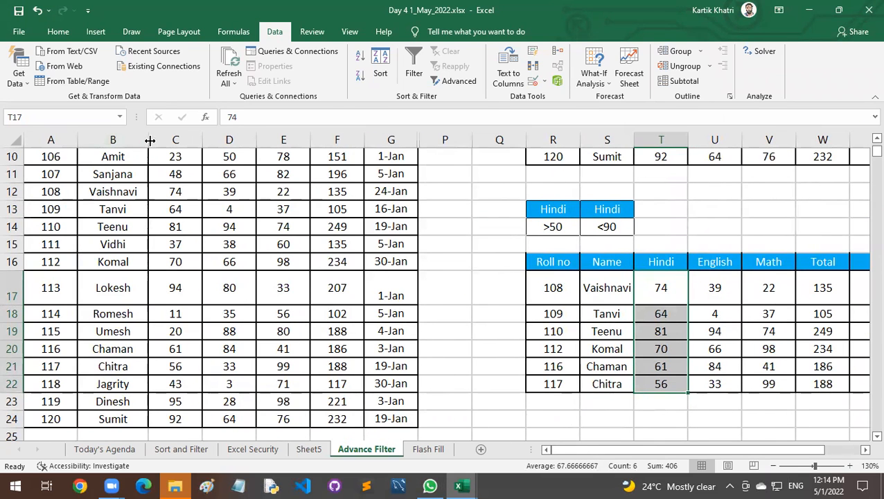
left_click_drag(148, 140, 160, 139)
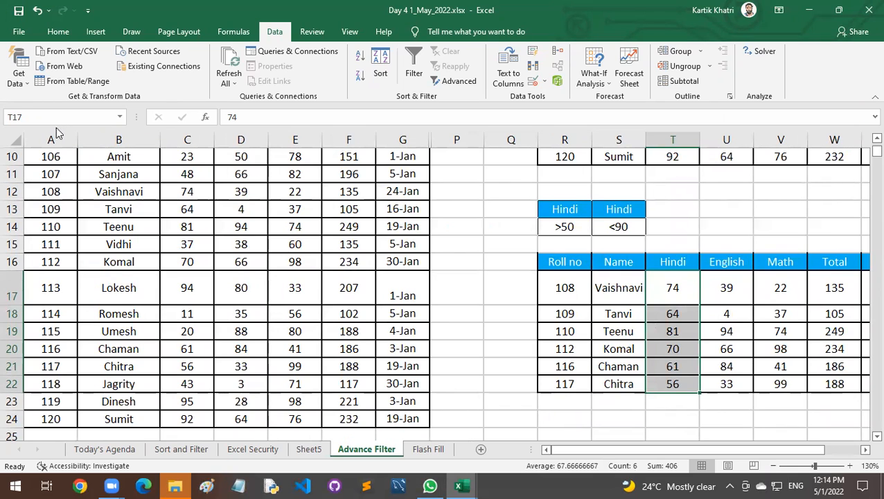
left_click(667, 288)
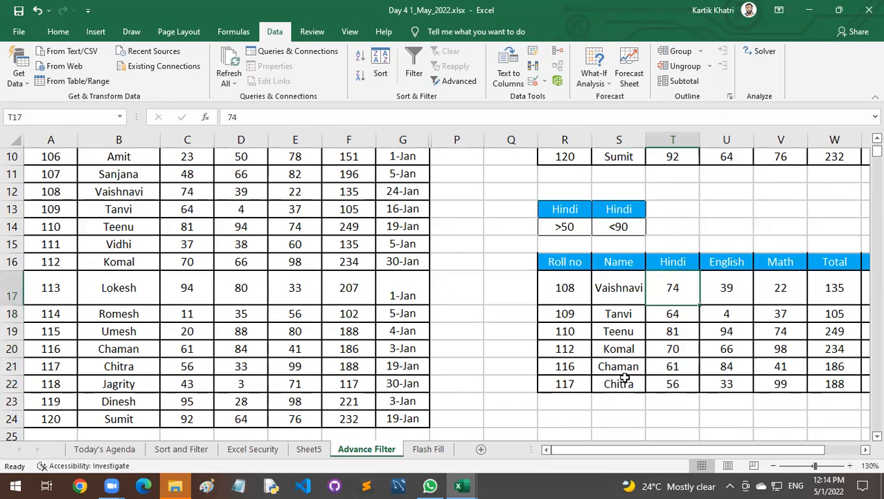
Unhide a narrow strip of column O beside the marks table's Date column.
scroll(624, 375, "down", 1)
scroll(623, 374, "up", 2)
left_click(402, 343)
left_click_drag(430, 138, 440, 138)
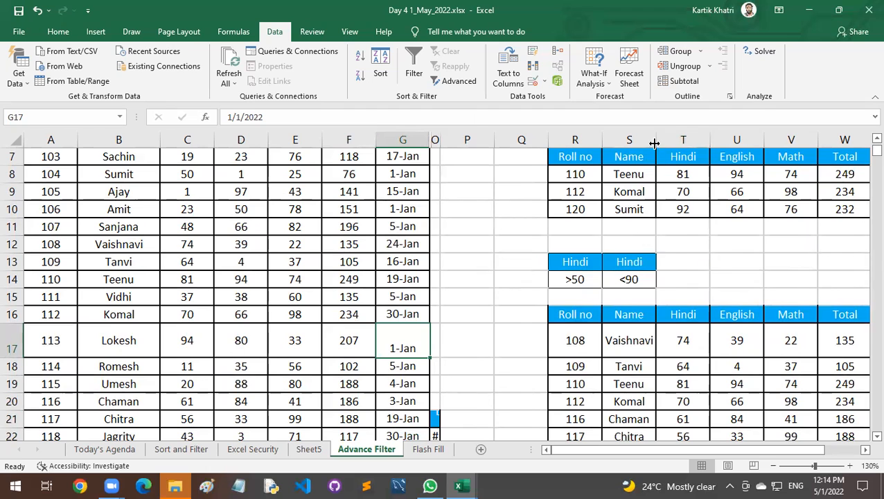
Widen Name column S of the extracted results and fit row 17's height to its contents.
left_click_drag(654, 143, 677, 143)
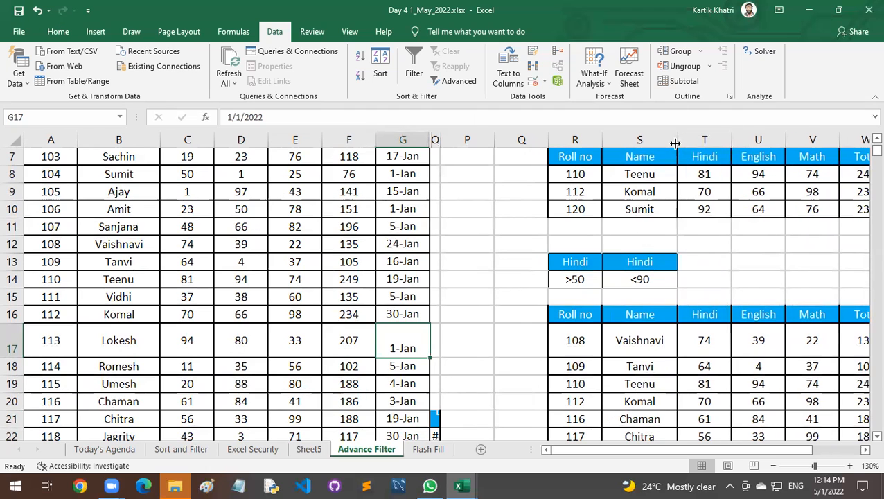
double_click(16, 357)
left_click(469, 368)
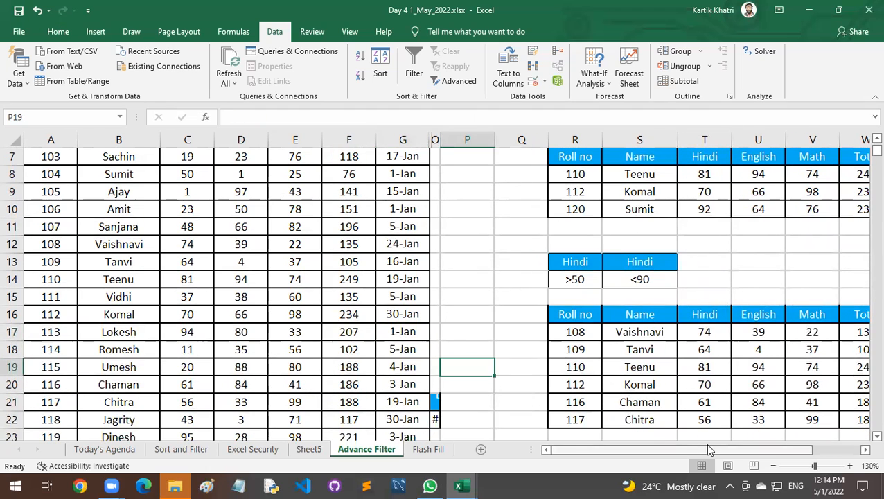
Enter the title "Advanced Filter with And Option" in R12 above the Hindi criteria block.
left_click_drag(708, 450, 756, 451)
scroll(504, 317, "down", 2)
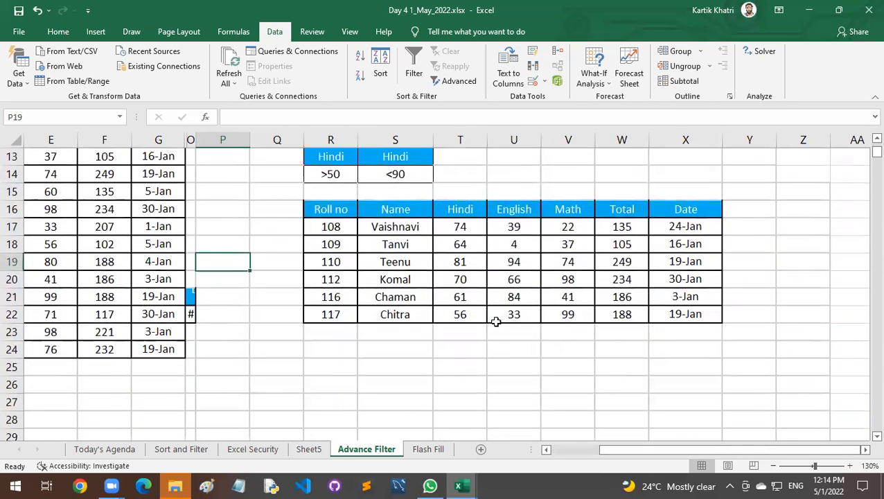
scroll(496, 321, "up", 3)
left_click_drag(336, 314, 389, 317)
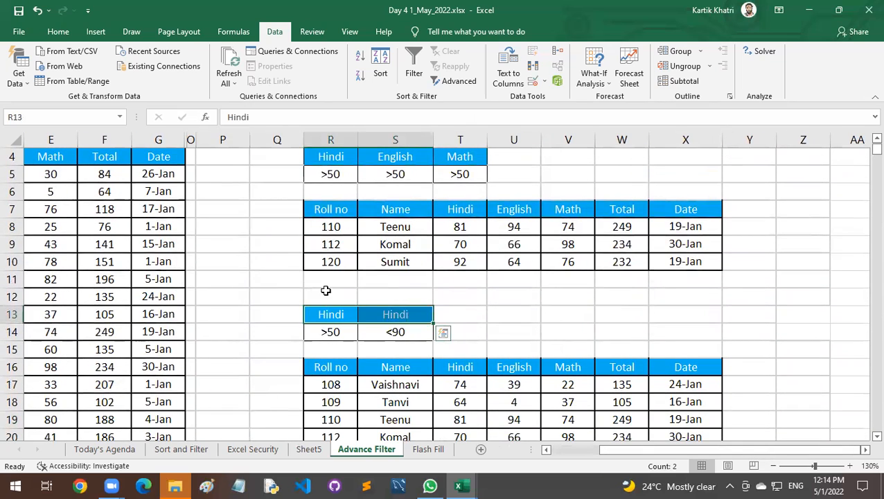
left_click(325, 290)
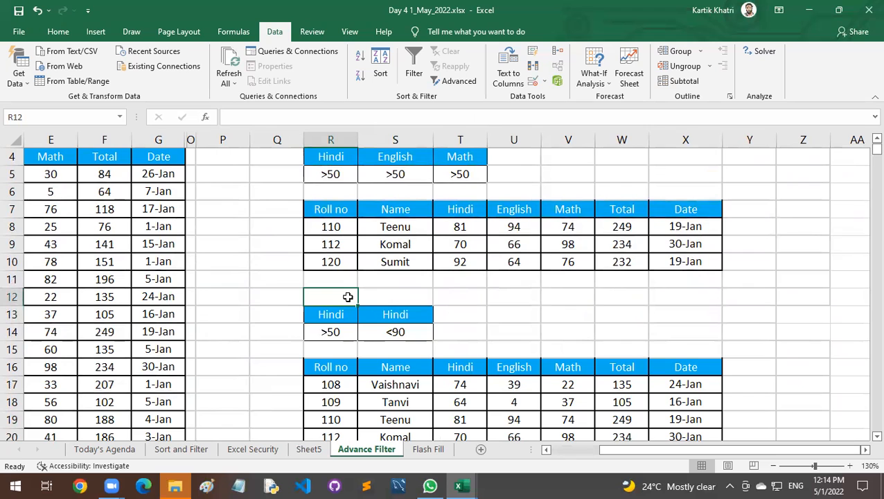
type("Advanced Filter with An")
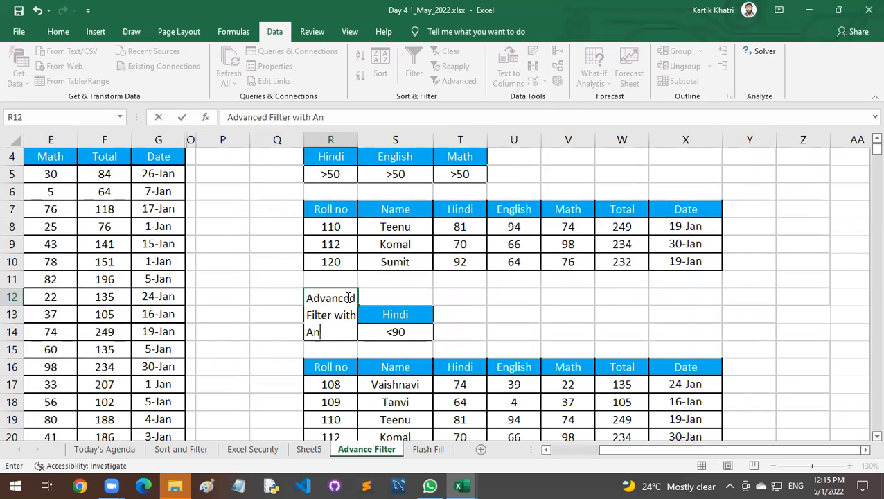
type("d Option")
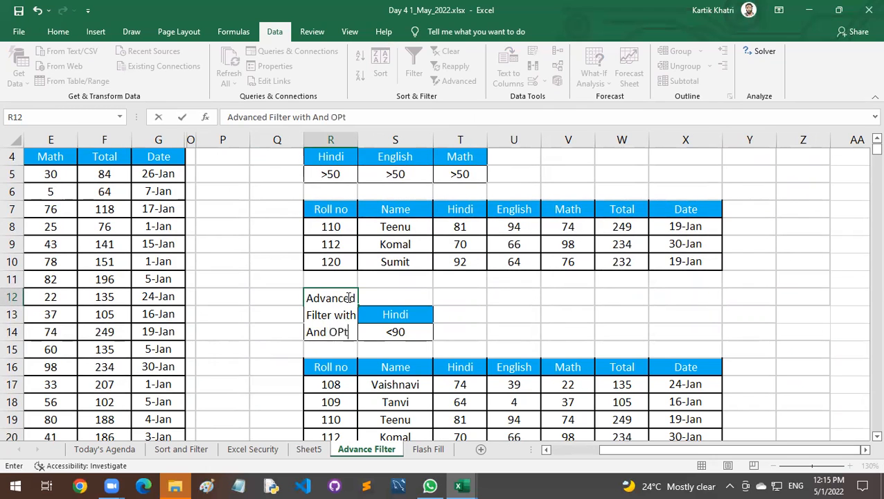
key("Return")
Format the R12 title as a merged, centred banner across R12:U12 with fitted row height, green fill and white text.
left_click_drag(350, 298, 498, 316)
left_click(58, 31)
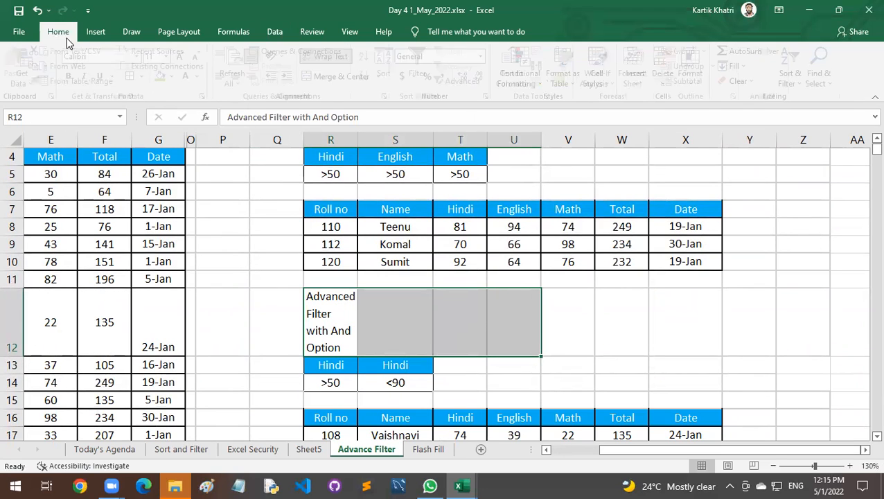
left_click(336, 78)
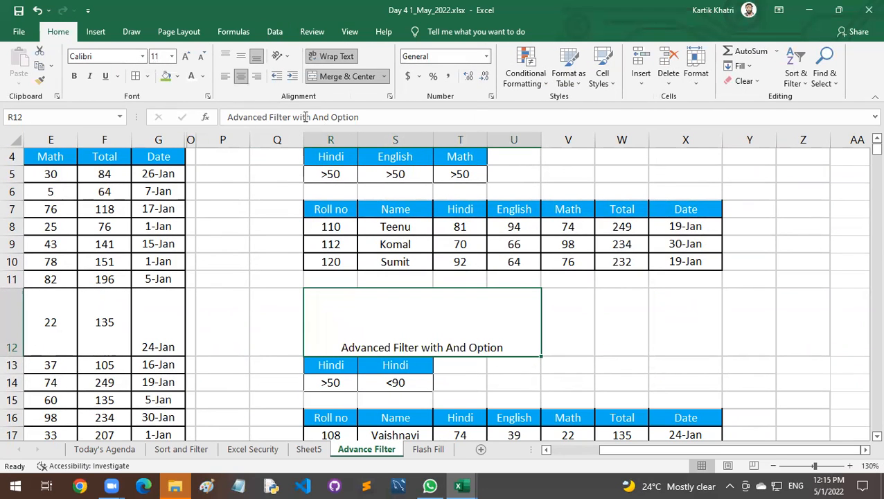
double_click(12, 355)
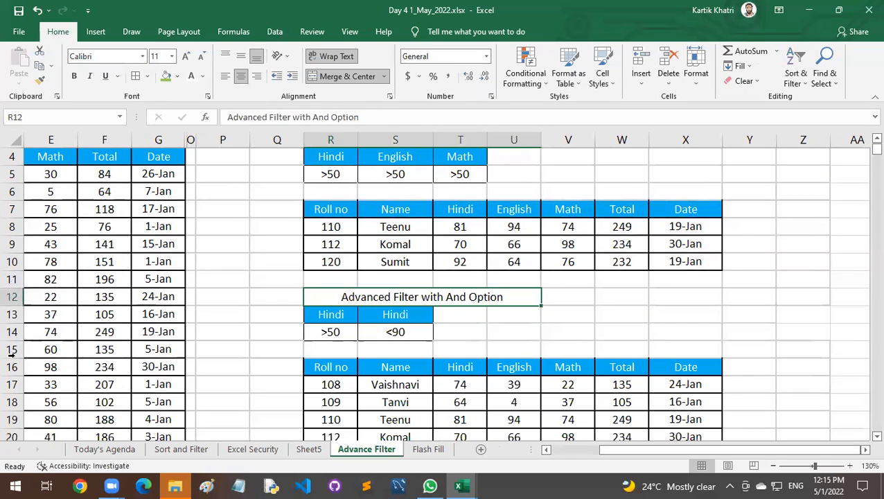
left_click(165, 76)
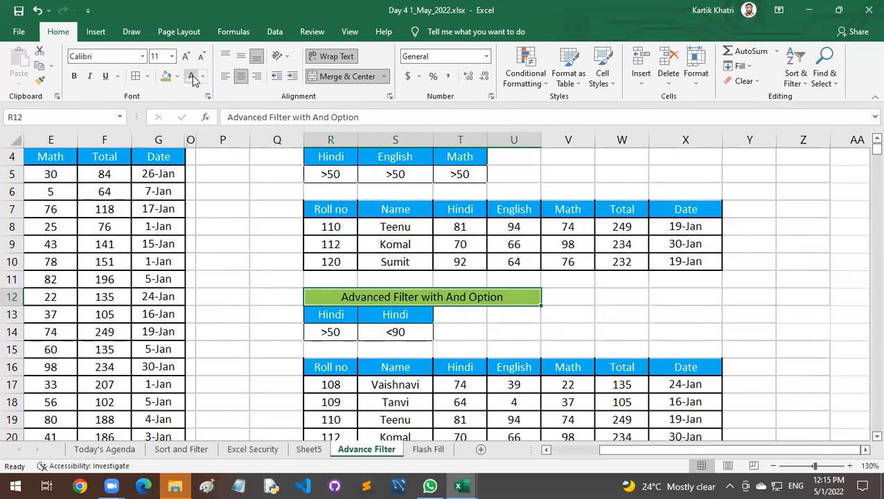
Examine the Hindi criteria in R13:S14, the extracted results below them, and the names in the marks table.
left_click_drag(347, 313, 402, 332)
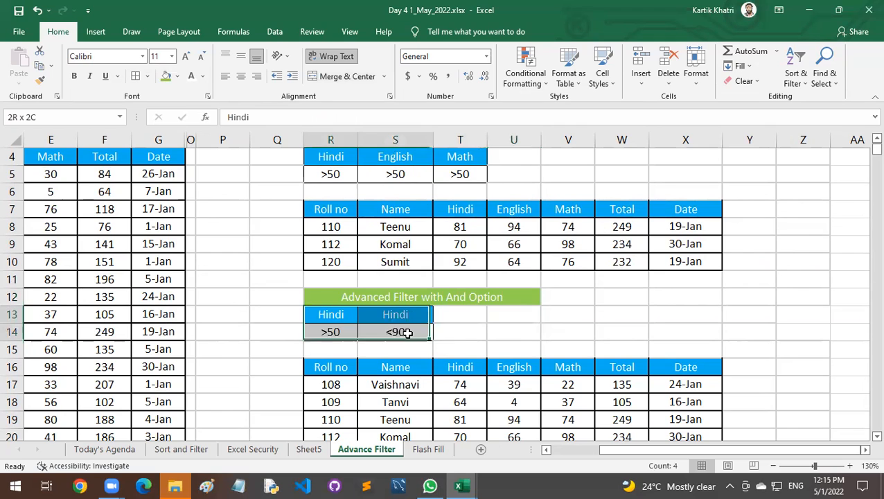
left_click_drag(340, 315, 381, 327)
left_click(333, 328)
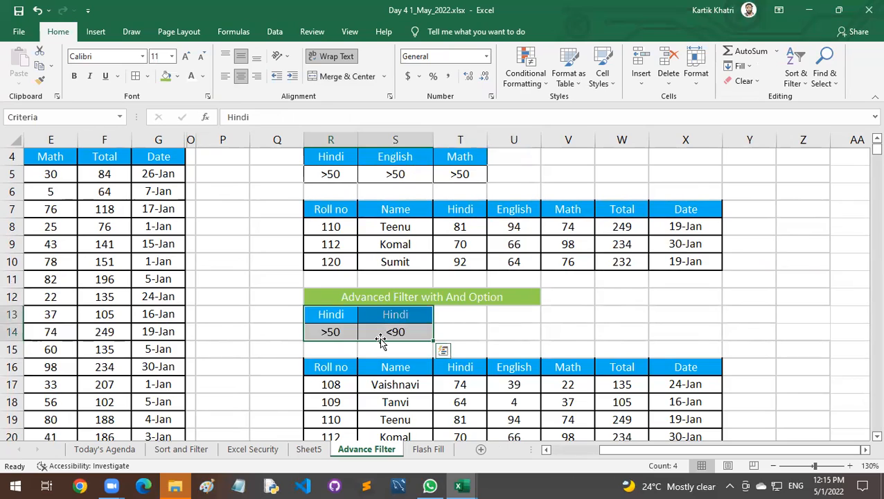
scroll(381, 340, "down", 4)
scroll(380, 338, "up", 1)
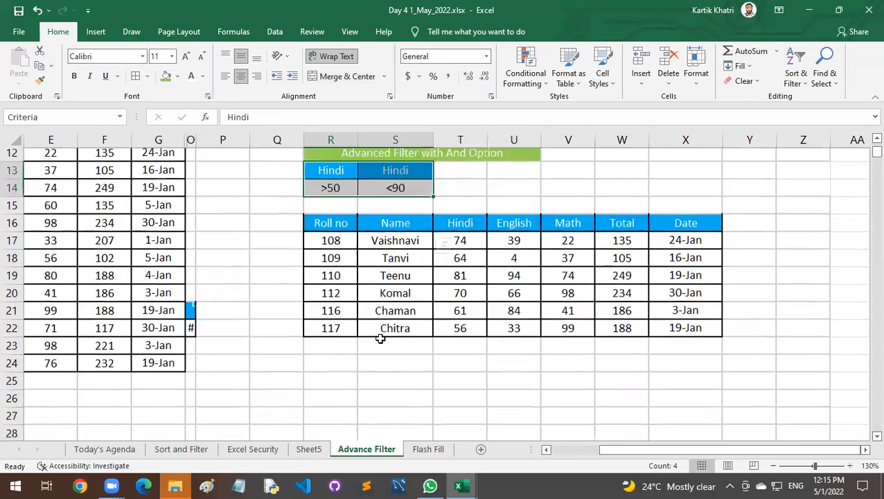
scroll(381, 339, "up", 1)
left_click(578, 450)
scroll(256, 373, "up", 3)
left_click_drag(127, 224, 131, 323)
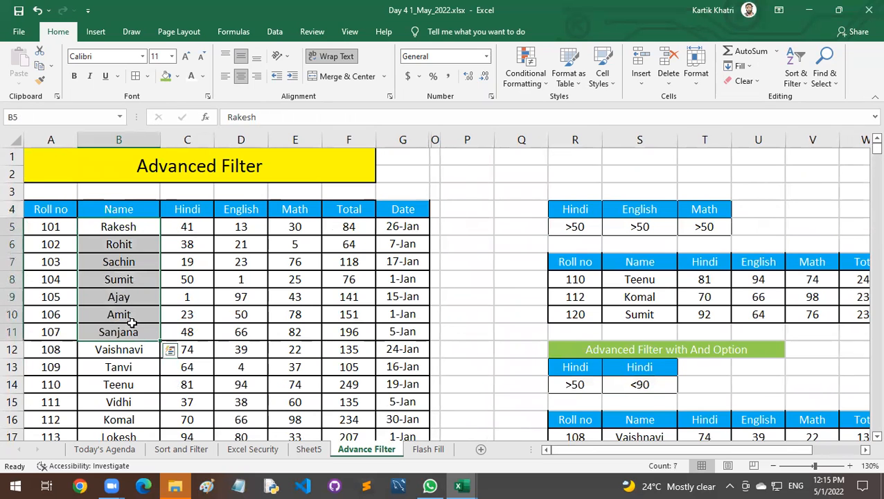
scroll(667, 313, "down", 3)
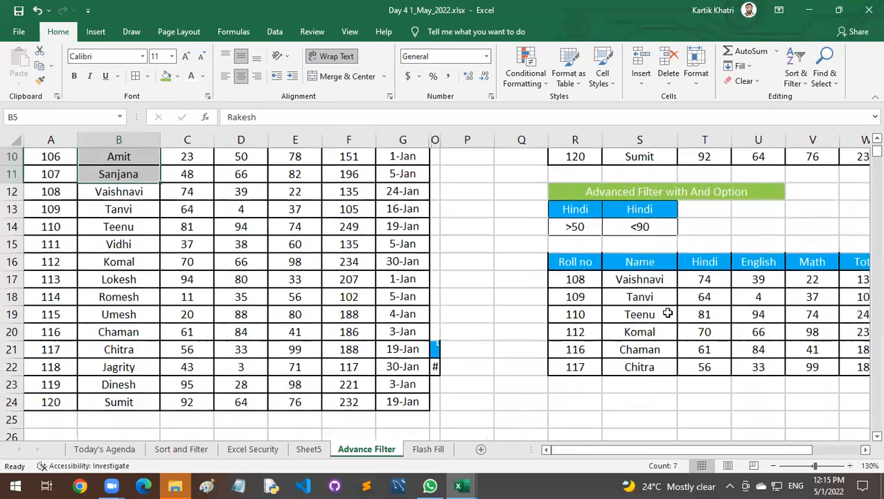
scroll(668, 313, "down", 1)
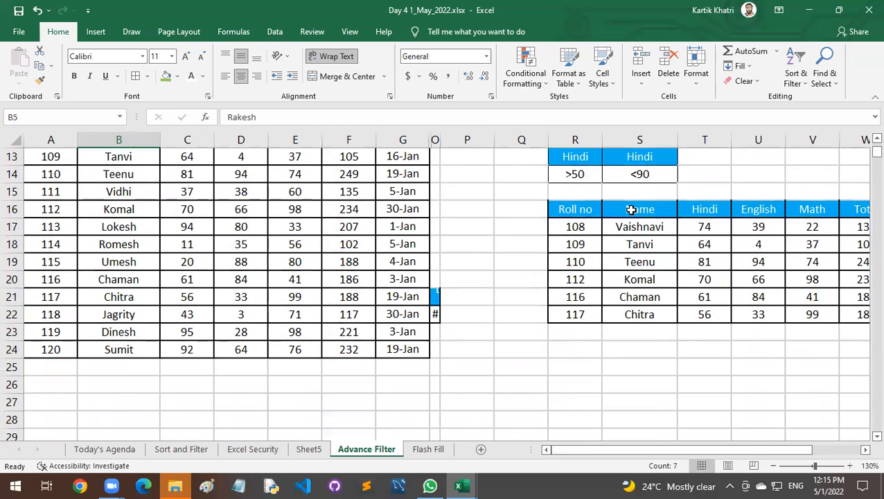
Copy the Name heading and the first student's name from S16:S17 to R26:R27.
left_click_drag(632, 209, 639, 228)
key("ctrl+c")
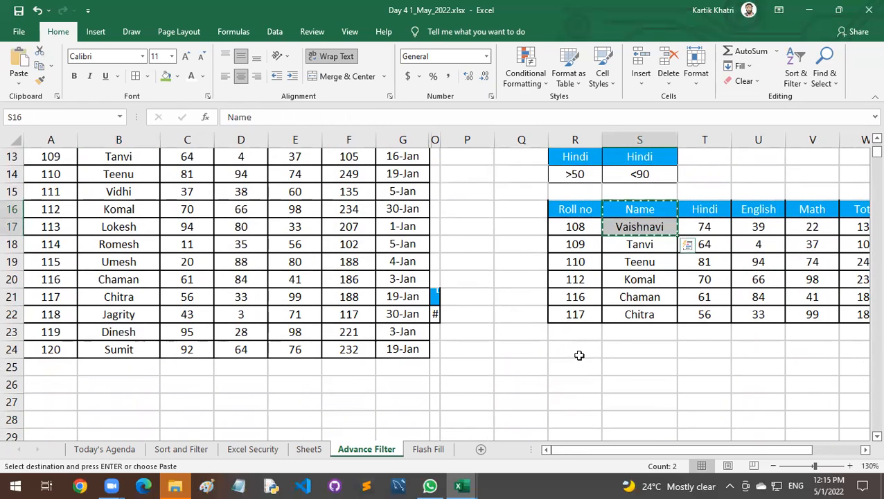
left_click(578, 365)
left_click(578, 381)
key("ctrl+v")
Copy the green "Advanced Filter with And Option" banner to R25, above the new Name criteria block.
scroll(596, 218, "up", 1)
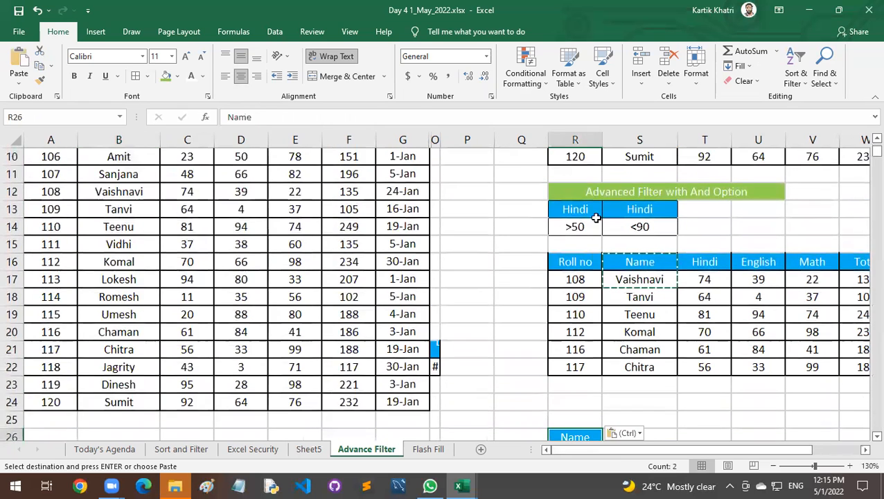
left_click(593, 191)
scroll(587, 288, "down", 2)
left_click(586, 320)
key("ctrl+v")
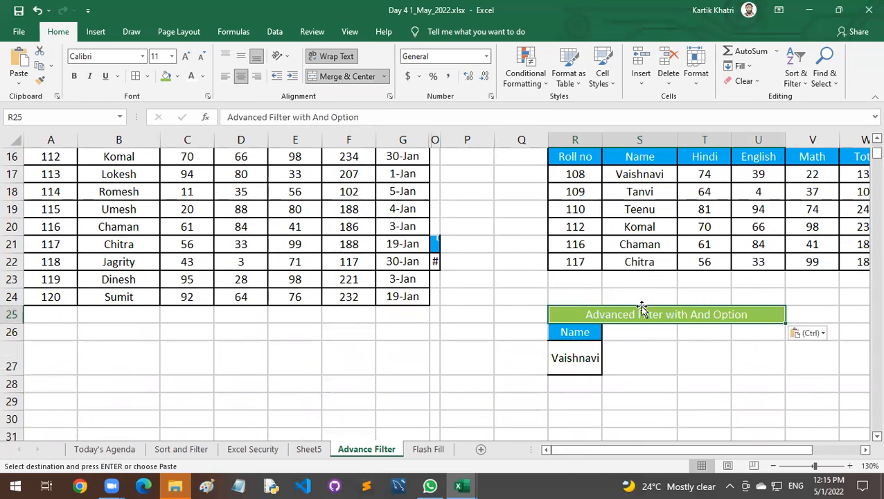
Fit column O to its contents and delete the whole column.
double_click(440, 139)
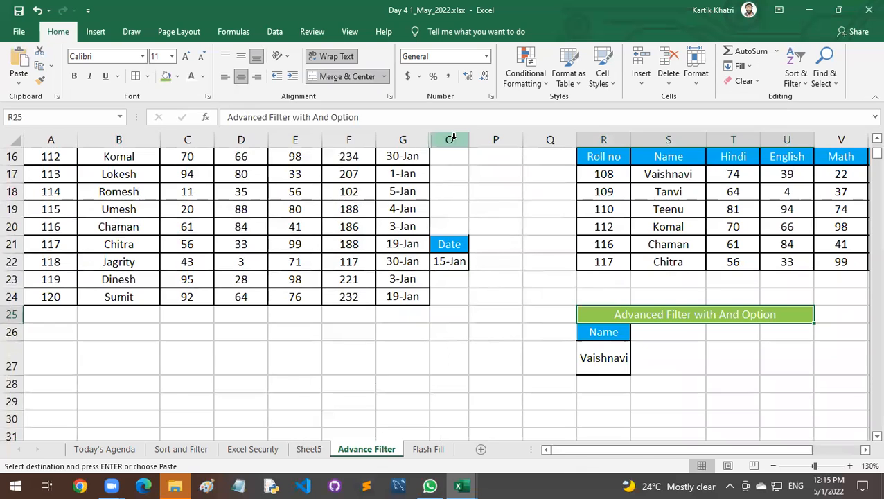
left_click(453, 139)
key("ctrl+minus")
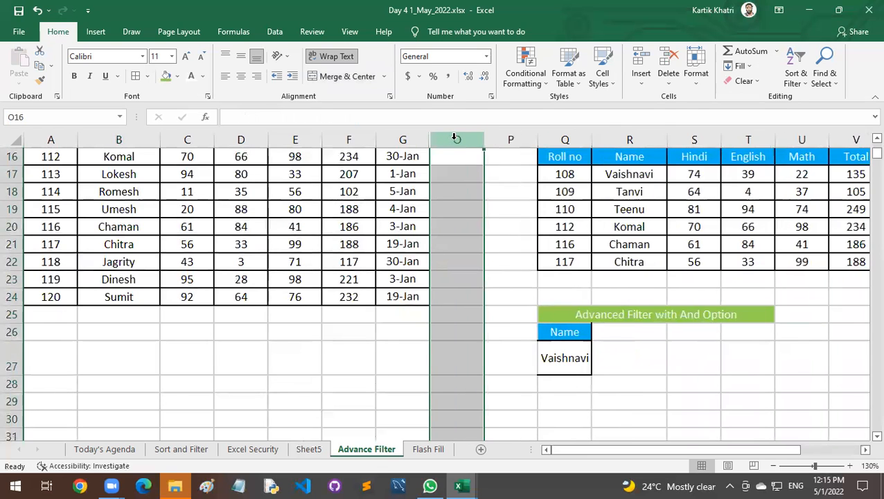
Widen column Q holding the Name criterion and fit row 27's height to its contents.
left_click(614, 334)
scroll(600, 355, "up", 5)
scroll(602, 355, "down", 5)
scroll(602, 355, "down", 1)
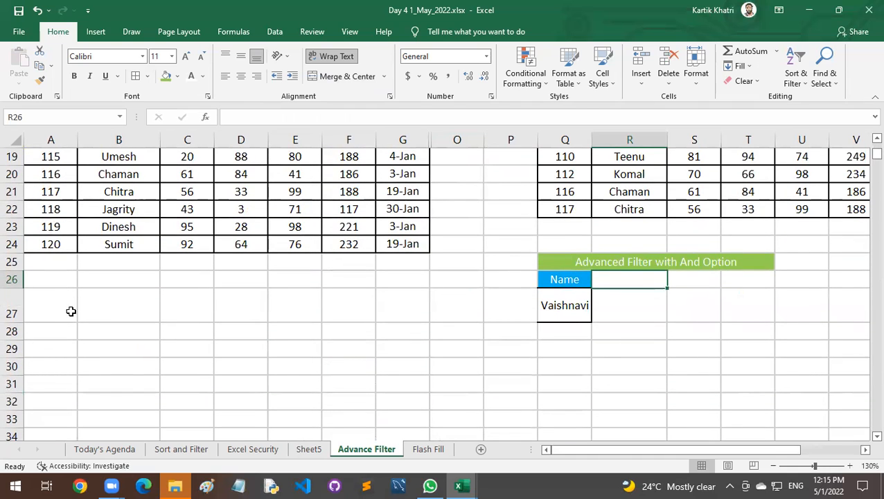
left_click_drag(592, 140, 601, 139)
double_click(14, 323)
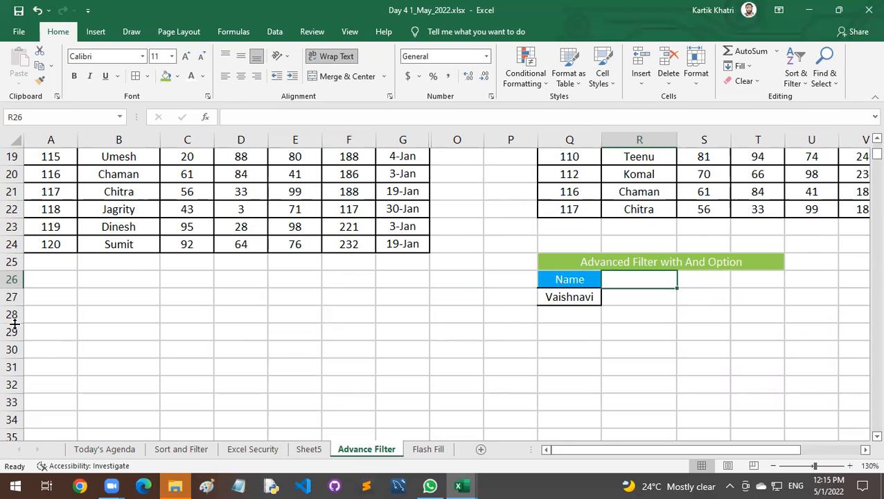
Enter a second student's name in Q28, directly under the first name of the Name criteria block.
left_click(591, 336)
left_click(626, 293)
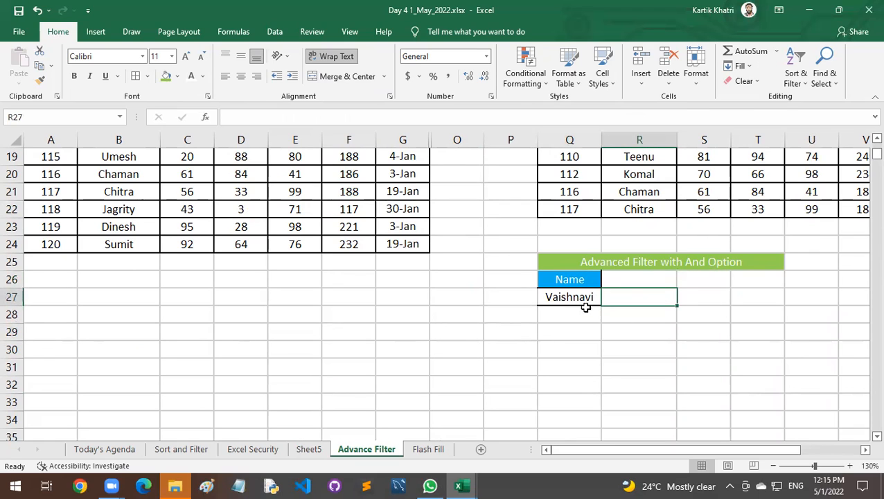
left_click(583, 312)
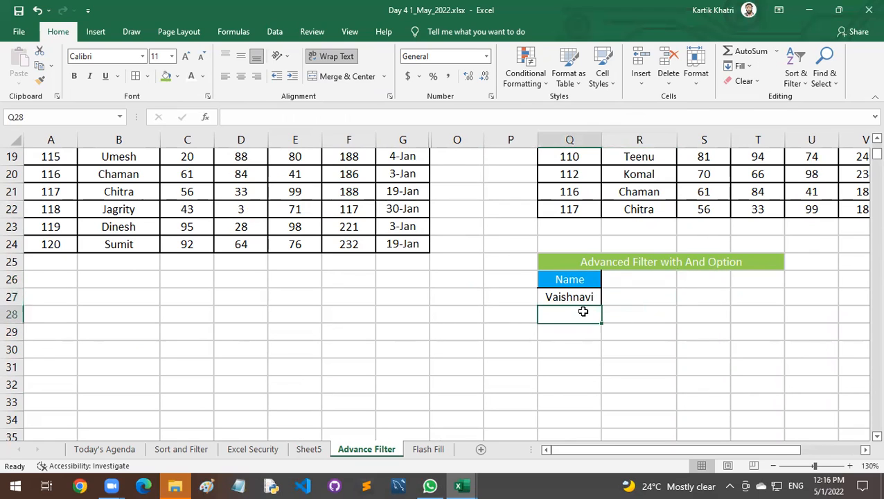
type("Ajay")
key("Return")
Centre the Name criteria block in Q26:Q28 horizontally and vertically, and apply borders to all its cells.
left_click_drag(555, 288, 568, 315)
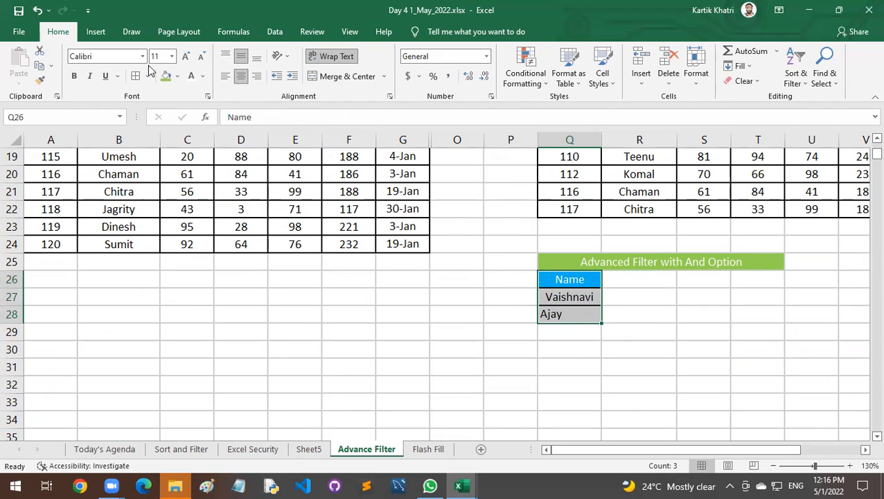
left_click(239, 77)
left_click(239, 76)
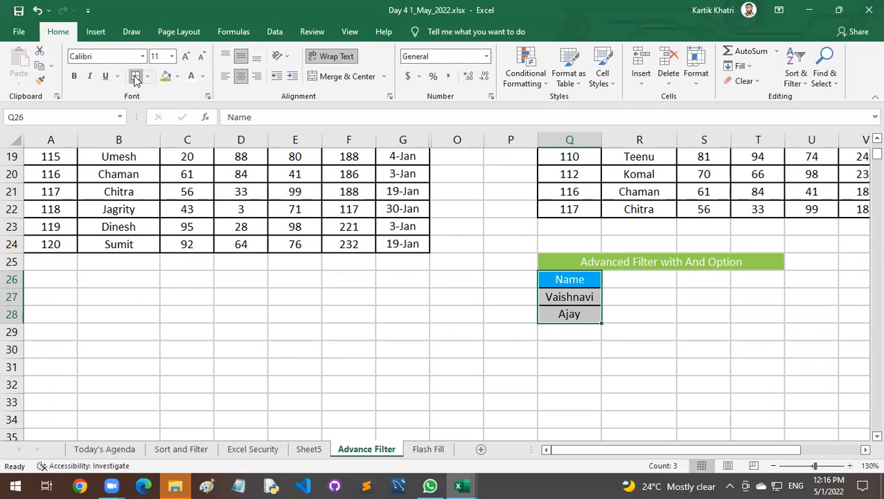
left_click(576, 334)
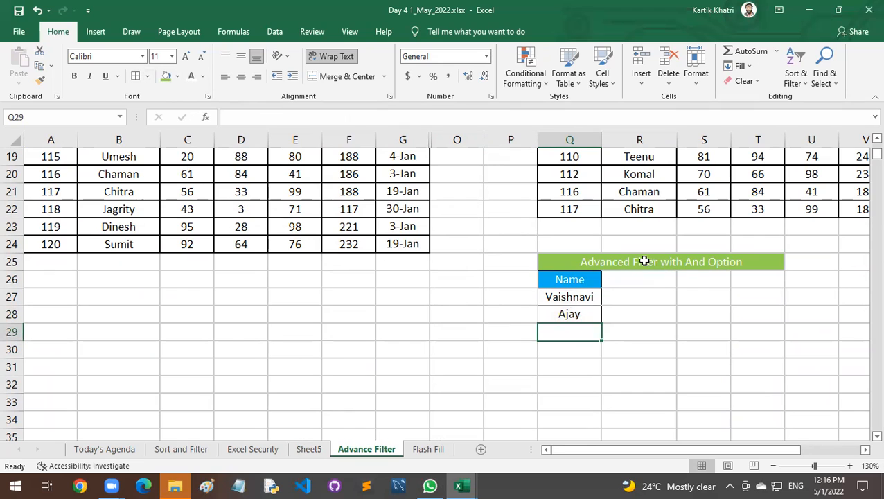
Change the green banner above the Name criteria to "Advanced Filter with OR Option".
double_click(692, 260)
key("Delete")
key("Delete")
key("Delete")
type("OR")
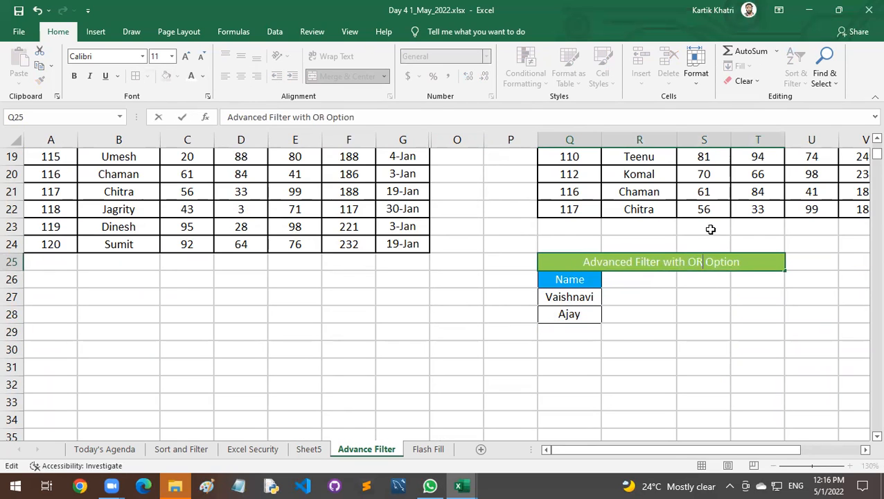
key("Return")
left_click(583, 298)
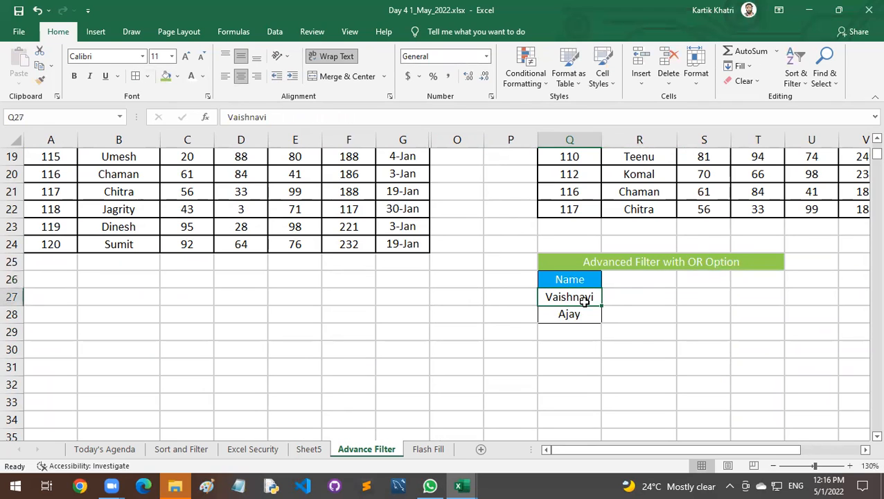
left_click(588, 314)
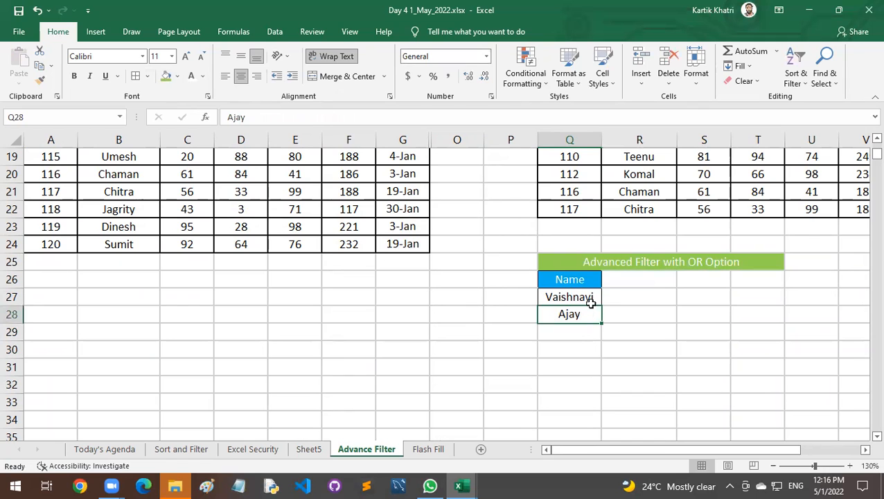
left_click_drag(580, 282, 565, 312)
left_click(581, 335)
left_click(581, 349)
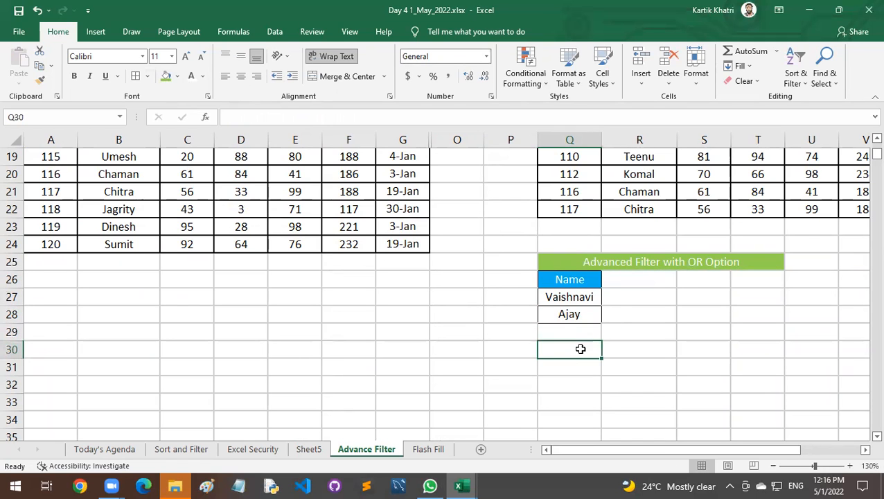
Start an Advanced Filter on the marks table A4:G24, set to copy the results to another location.
scroll(580, 349, "up", 2)
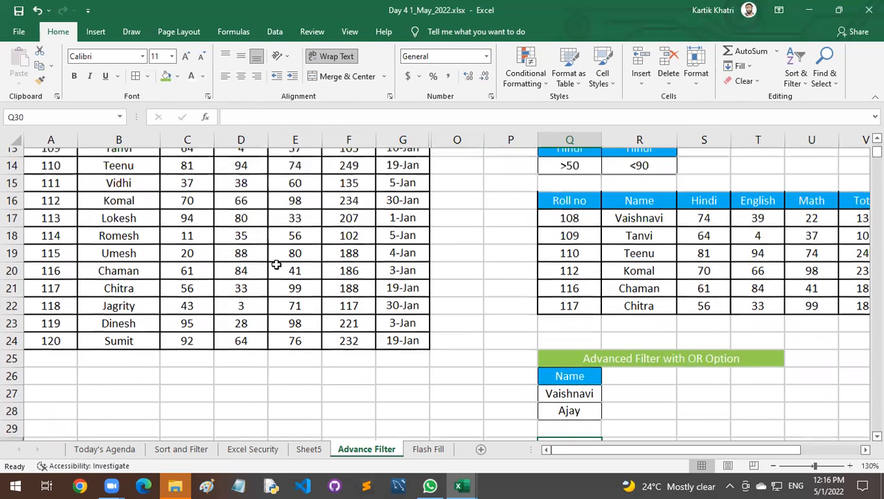
scroll(276, 264, "up", 4)
left_click(139, 239)
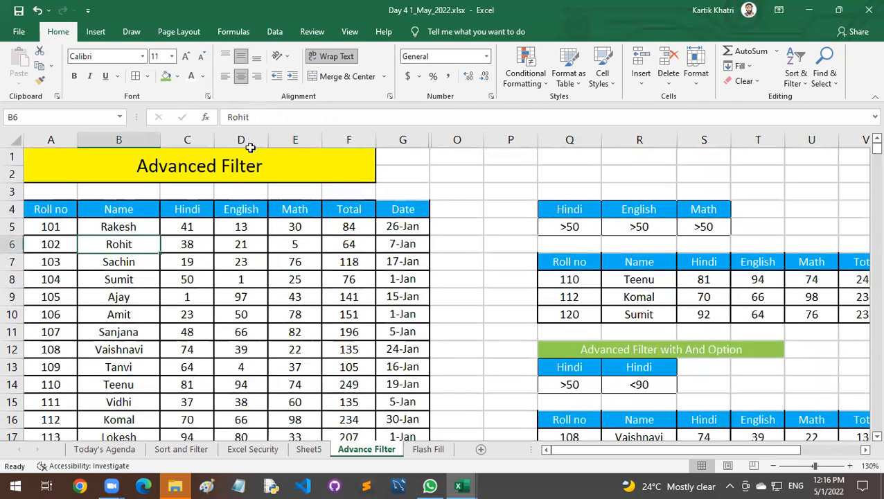
left_click(275, 31)
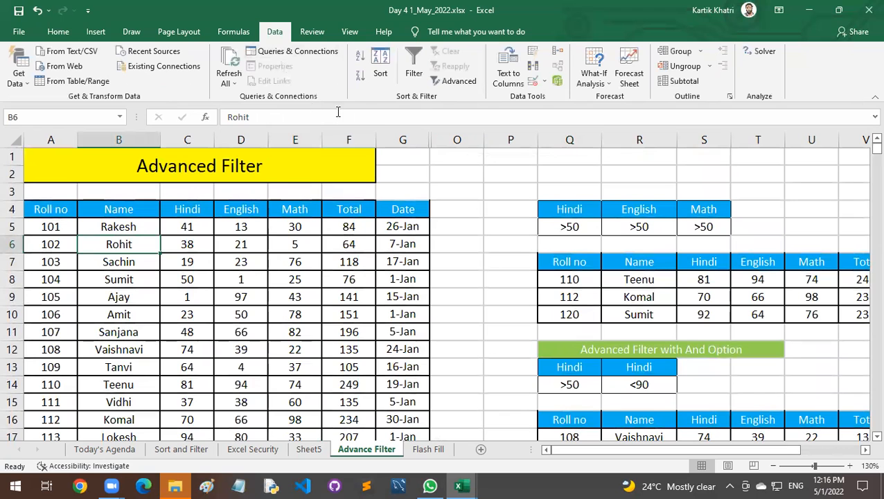
left_click(447, 81)
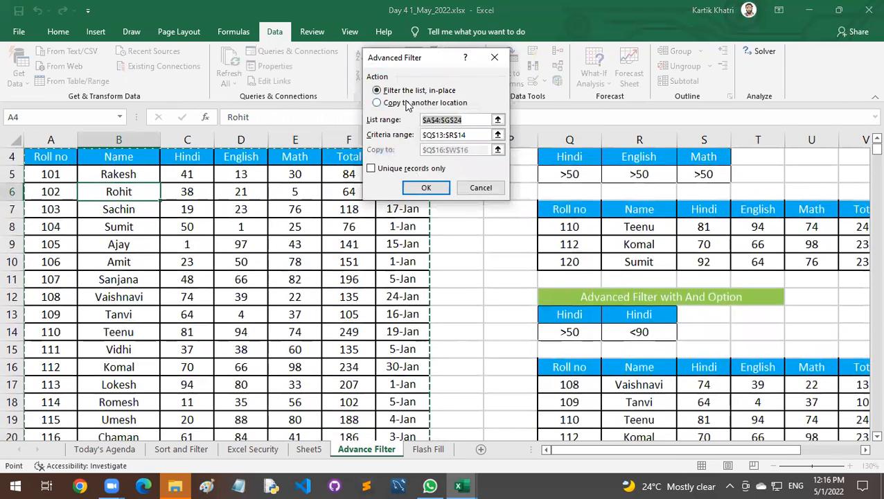
left_click(408, 104)
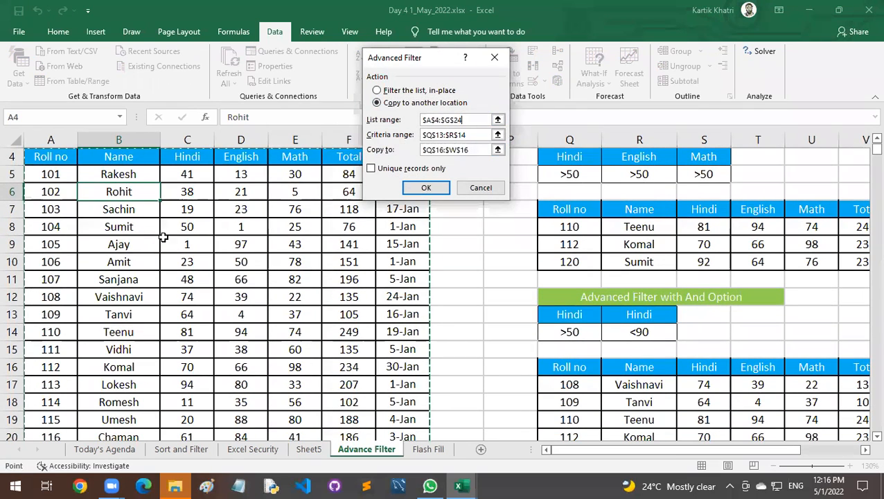
Replace the filter's criteria range with the two-name block Q26:Q28.
left_click_drag(476, 135, 411, 138)
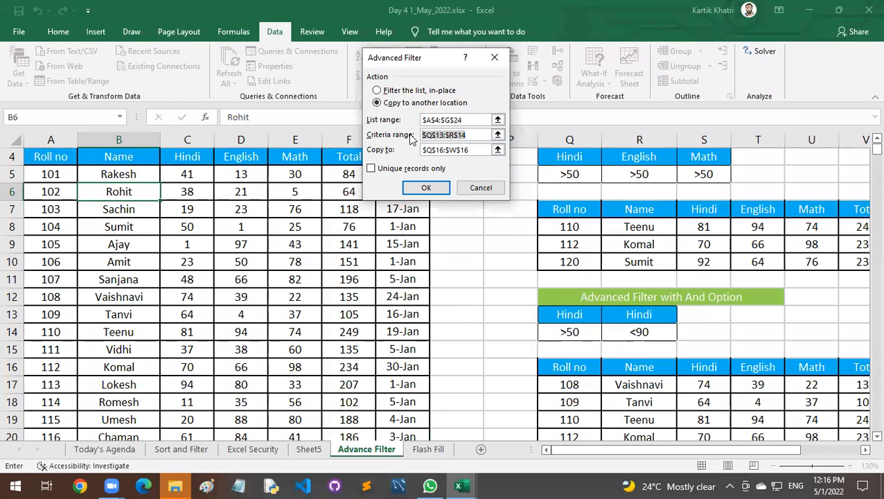
key("BackSpace")
scroll(542, 221, "down", 5)
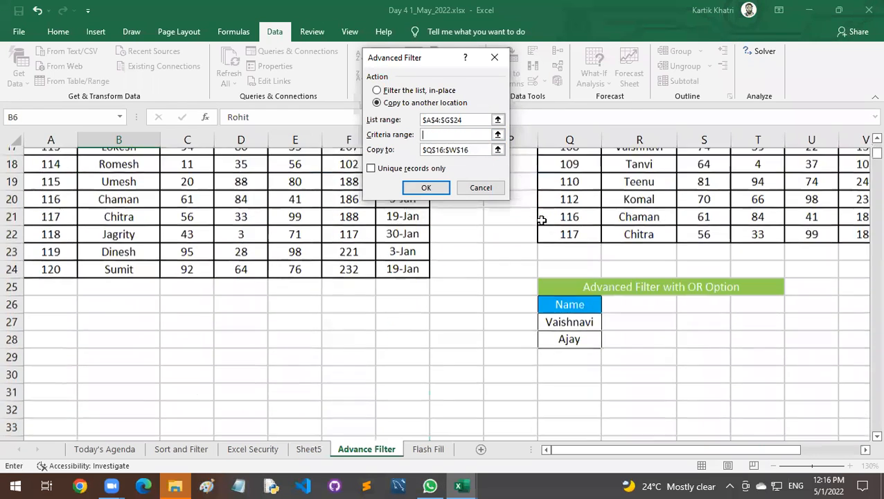
left_click_drag(586, 280, 583, 310)
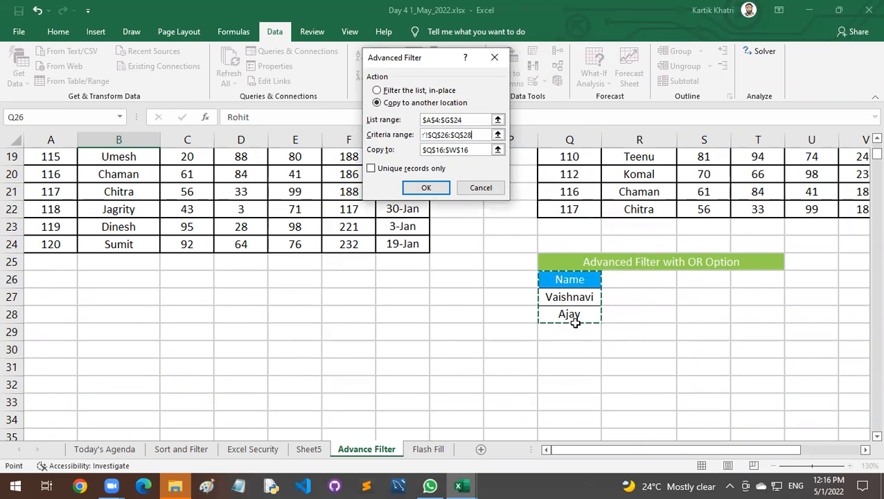
Set the copy destination to Q30 and run the Advanced Filter.
left_click_drag(477, 151, 398, 152)
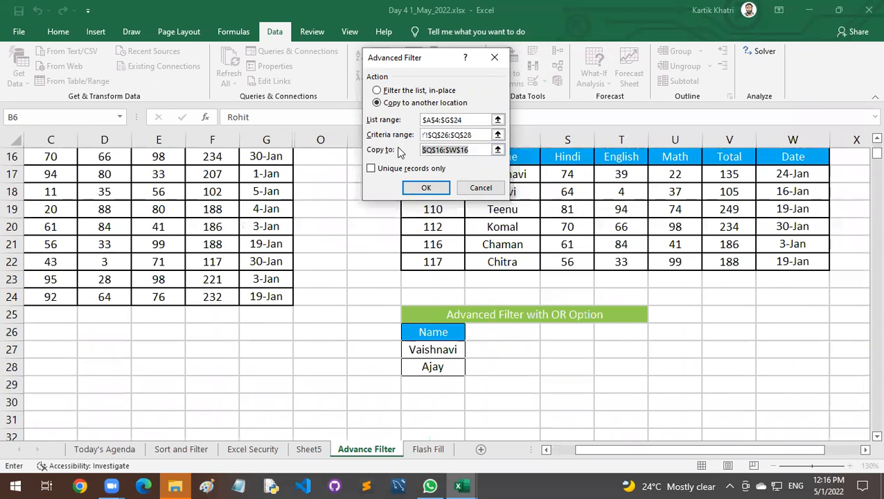
key("BackSpace")
left_click(446, 389)
left_click(446, 400)
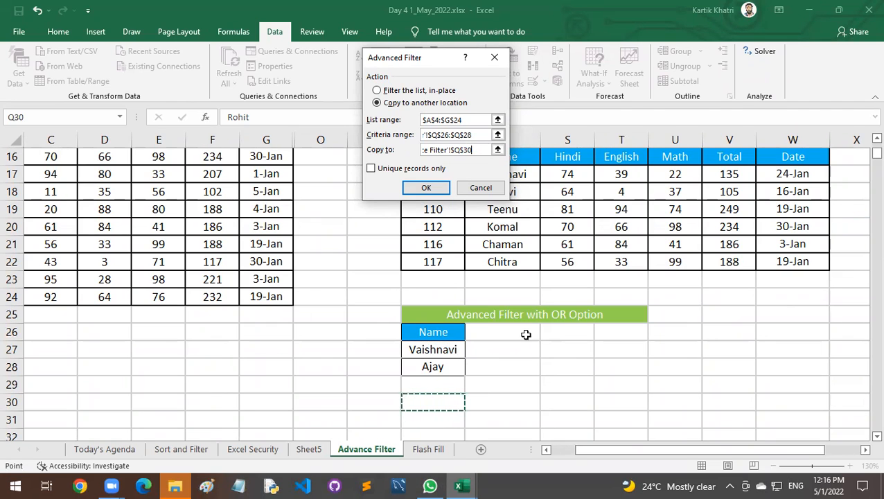
left_click(426, 187)
Examine the records extracted at Q30 and compare them with the source table's names and the OR criteria block.
scroll(528, 298, "down", 1)
scroll(528, 298, "down", 4)
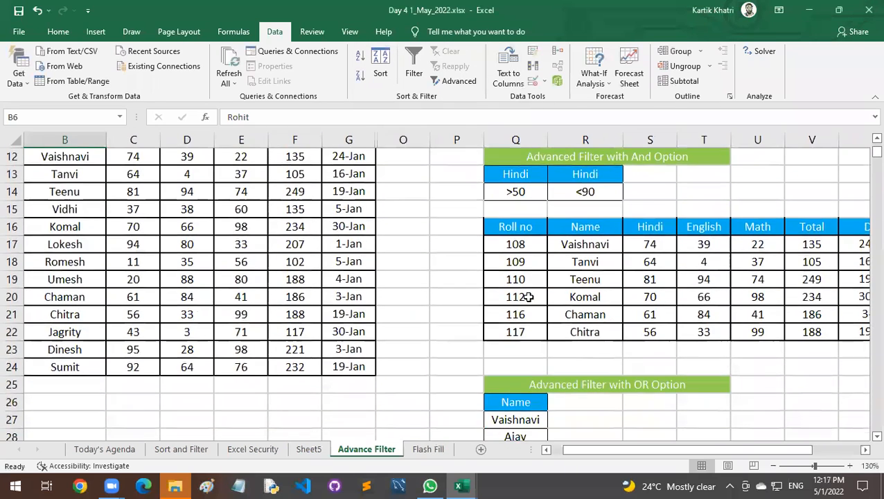
left_click_drag(586, 334, 628, 359)
left_click(533, 336)
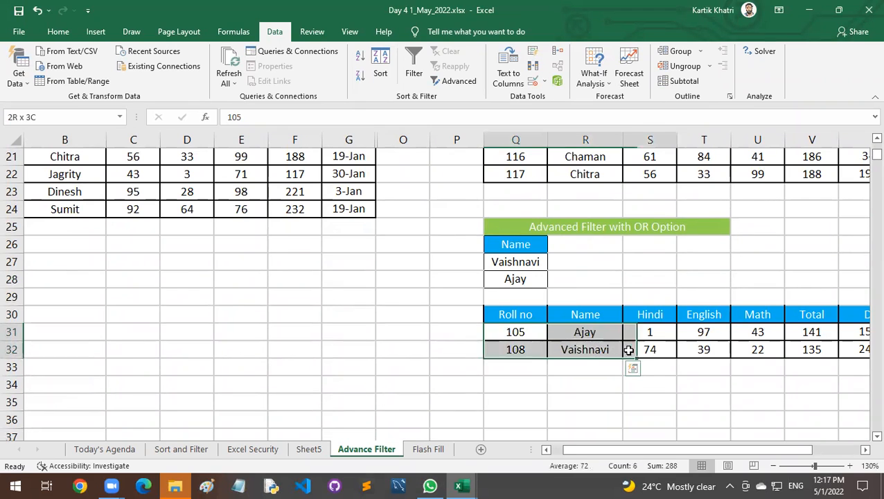
scroll(81, 280, "up", 4)
scroll(81, 280, "up", 1)
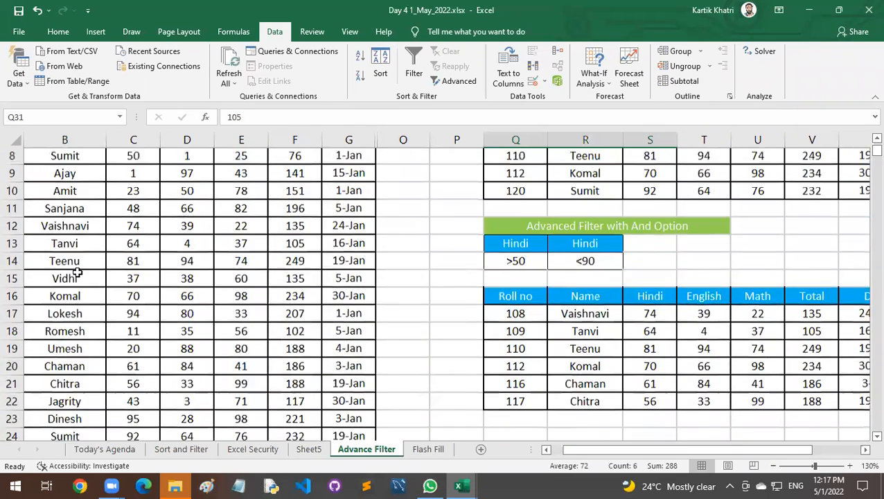
left_click_drag(67, 207, 75, 280)
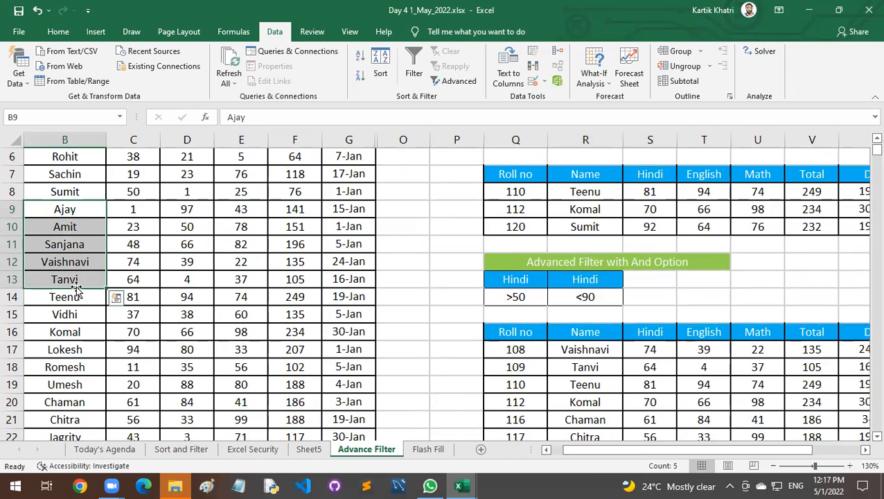
scroll(98, 316, "down", 3)
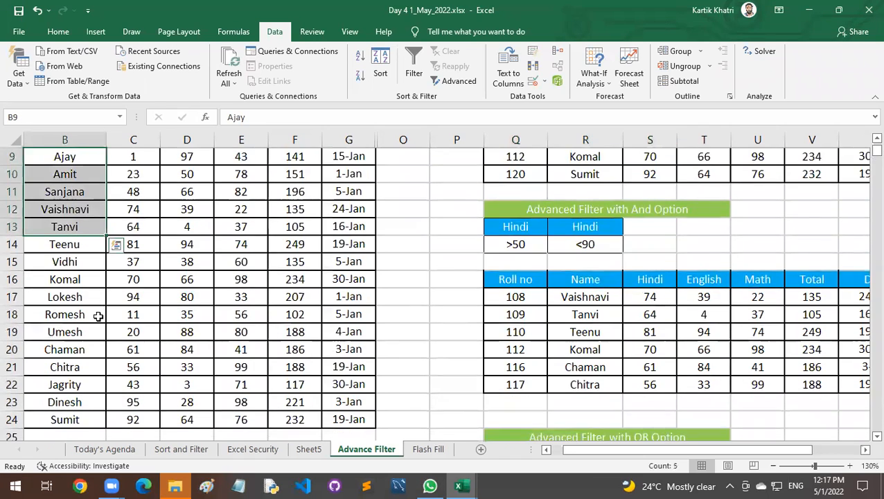
scroll(579, 372, "down", 3)
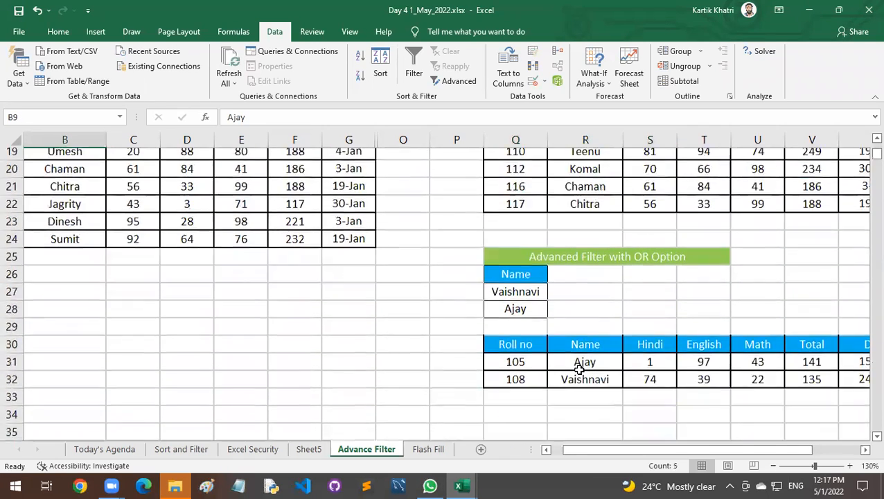
left_click(586, 315)
left_click_drag(510, 192, 517, 223)
left_click(513, 208)
left_click(516, 226)
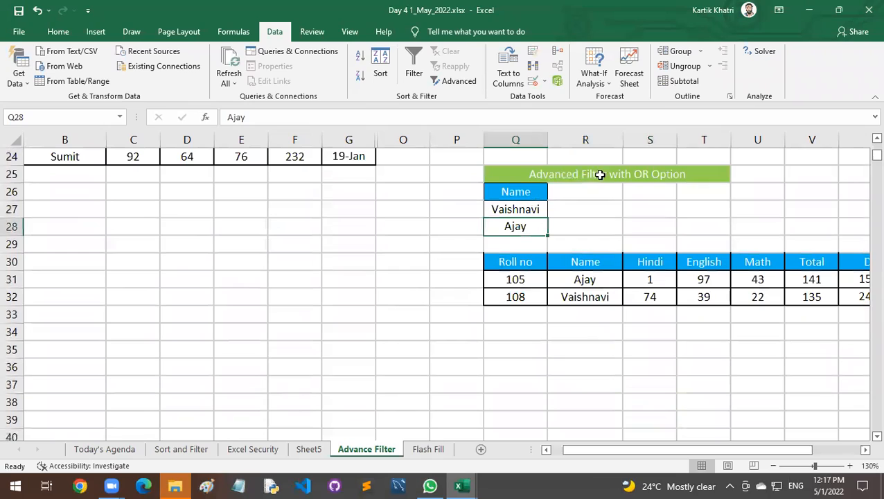
left_click_drag(529, 193, 548, 230)
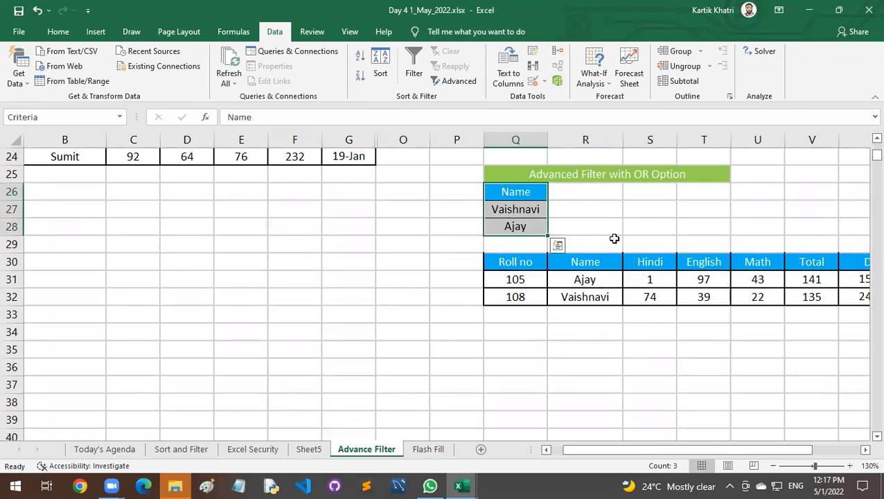
Reveal hidden column N with the Total headings beside the Date column and delete the whole column.
scroll(614, 239, "up", 7)
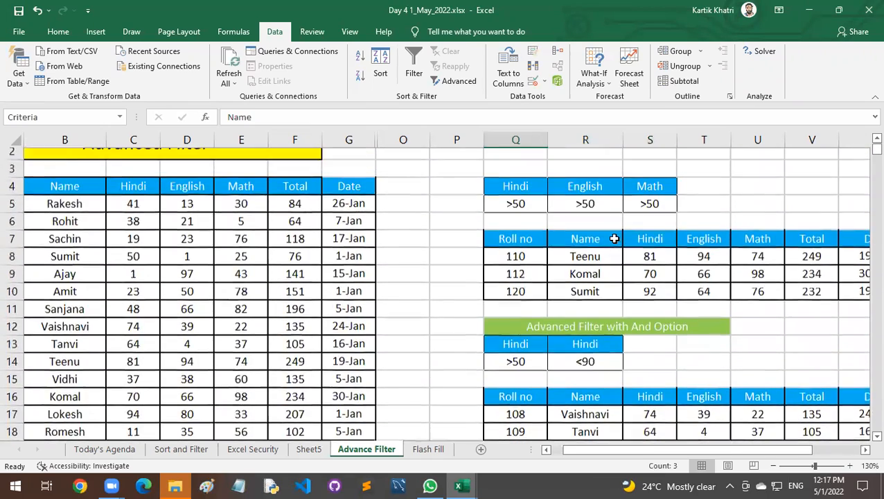
scroll(614, 239, "up", 1)
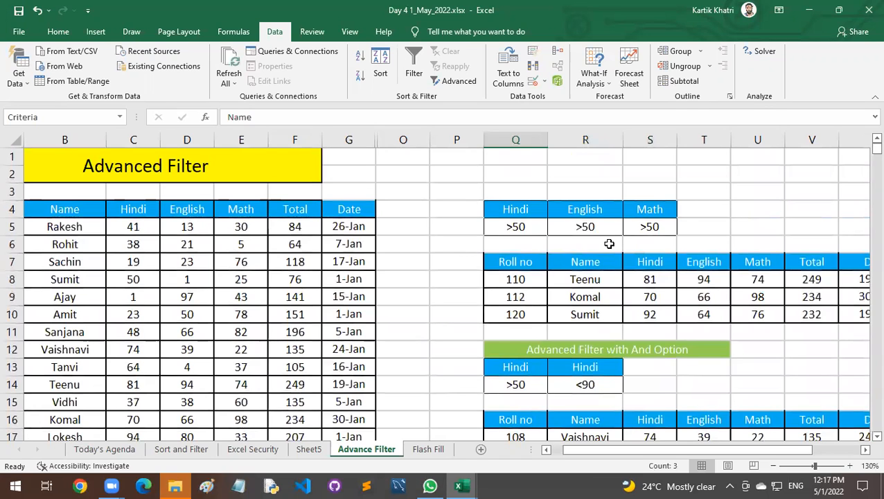
left_click_drag(375, 139, 485, 139)
left_click(420, 135)
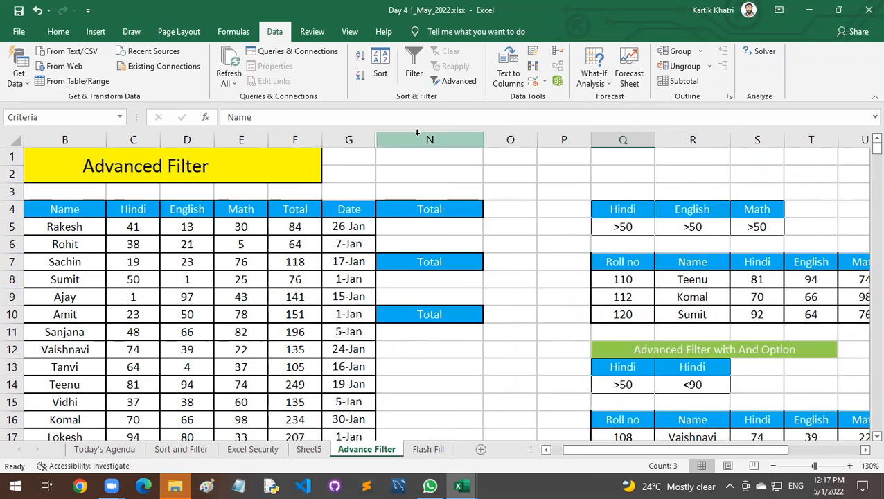
key("ctrl+minus")
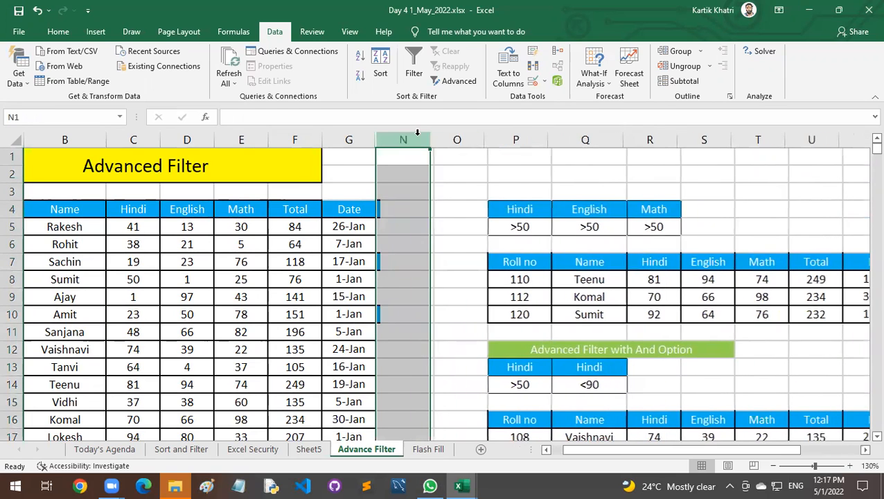
Reveal hidden column M with the Math headings and delete the whole column.
left_click_drag(378, 140, 486, 140)
left_click(427, 137)
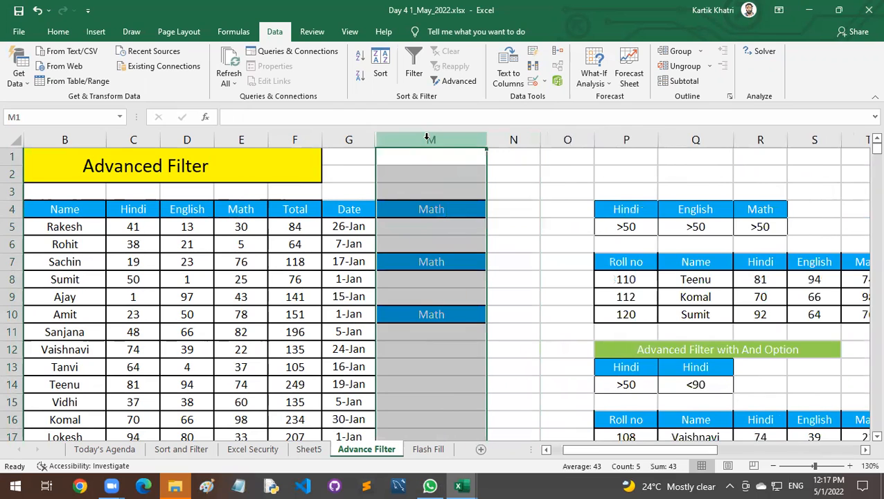
key("ctrl+minus")
Unhide the columns between G and M to bring back the earlier criteria blocks.
left_click_drag(377, 139, 417, 138)
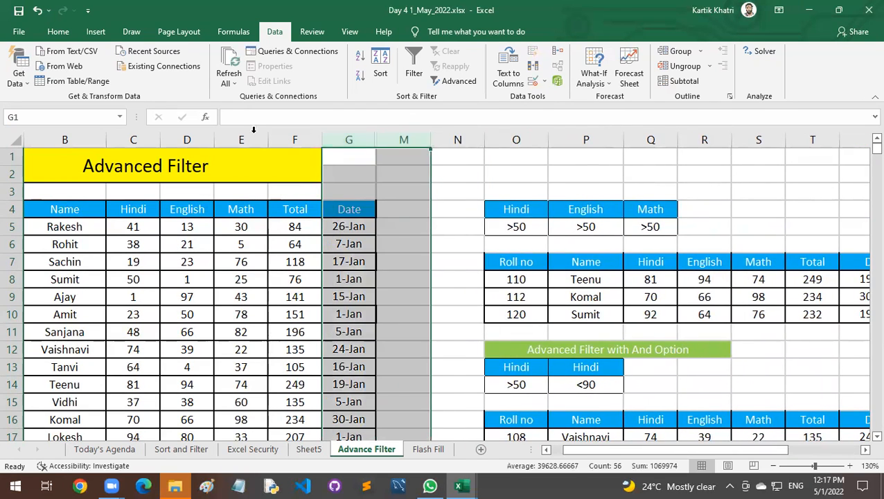
right_click(363, 142)
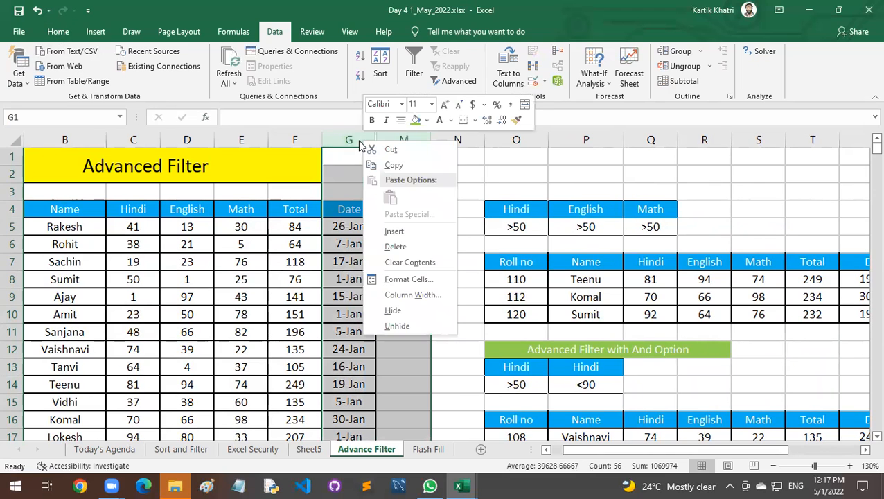
left_click(397, 326)
left_click(480, 223)
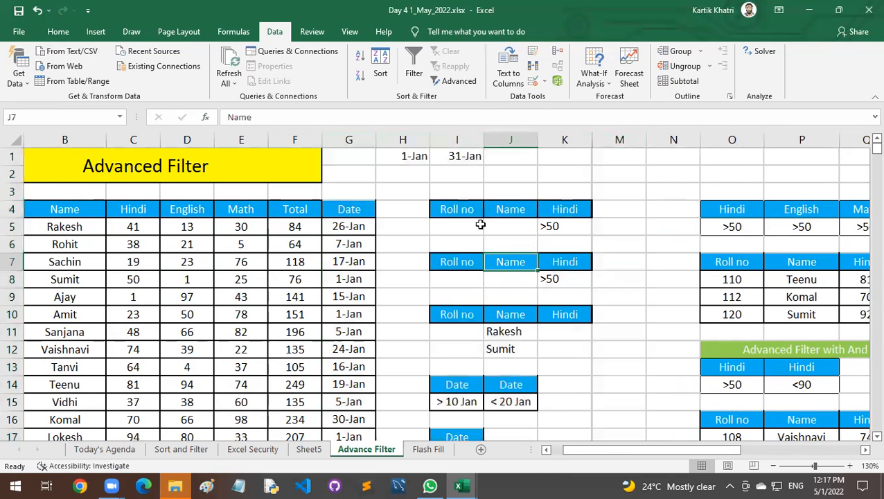
Try deleting columns H through K with the earlier criteria blocks, and undo the deletion.
left_click(405, 139)
left_click_drag(431, 141, 574, 156)
key("ctrl+minus")
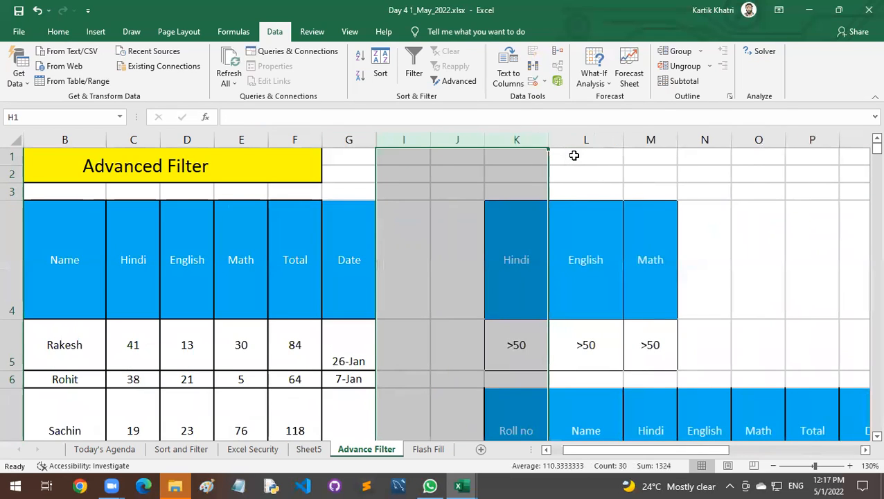
key("ctrl+z")
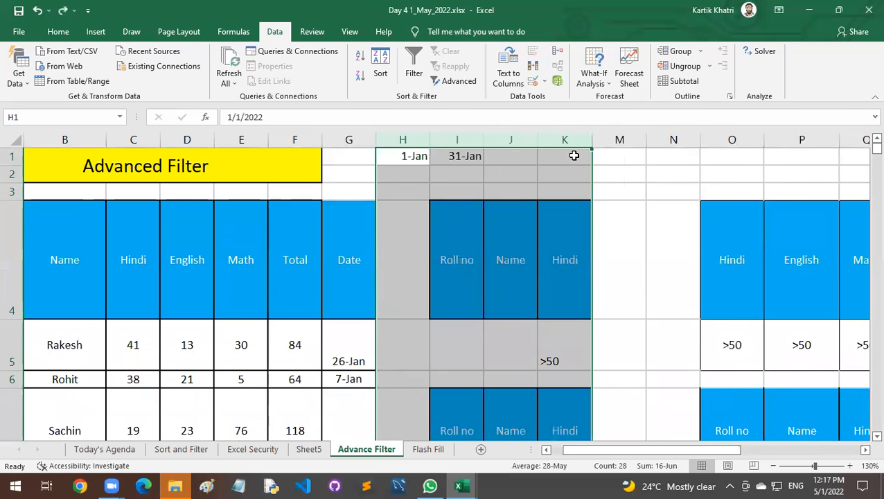
Hide columns H through K and shrink header row 4 to a single-line height.
key("ctrl+0")
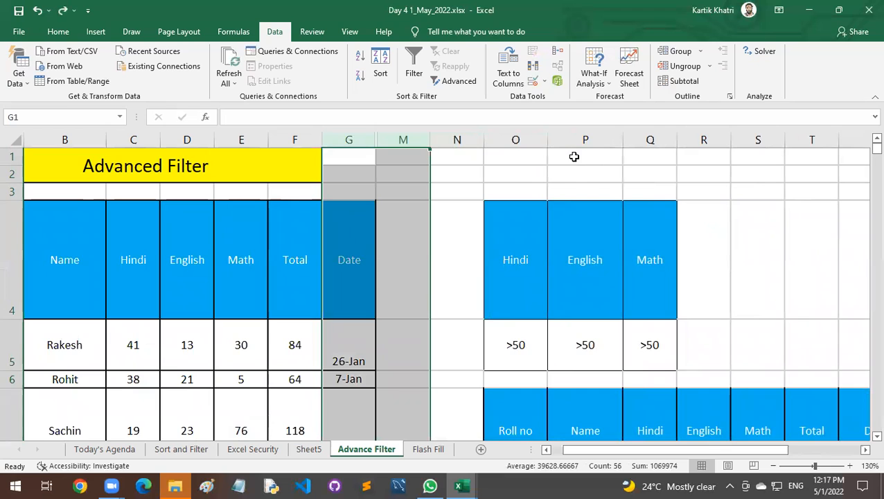
left_click(558, 263)
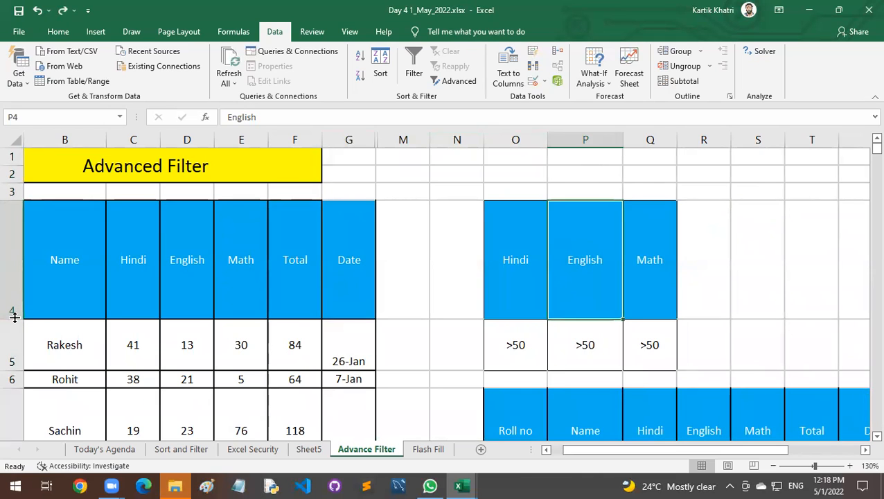
left_click_drag(15, 318, 20, 279)
left_click_drag(25, 215, 25, 215)
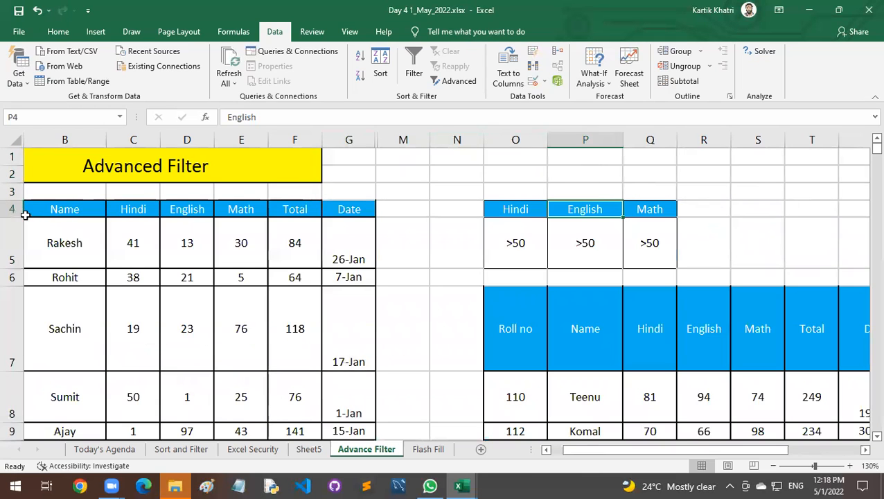
left_click(64, 139)
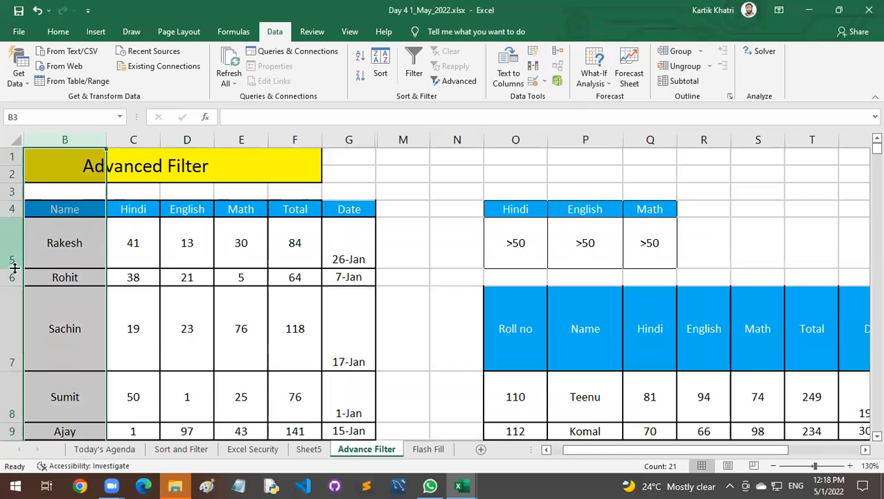
left_click(313, 279)
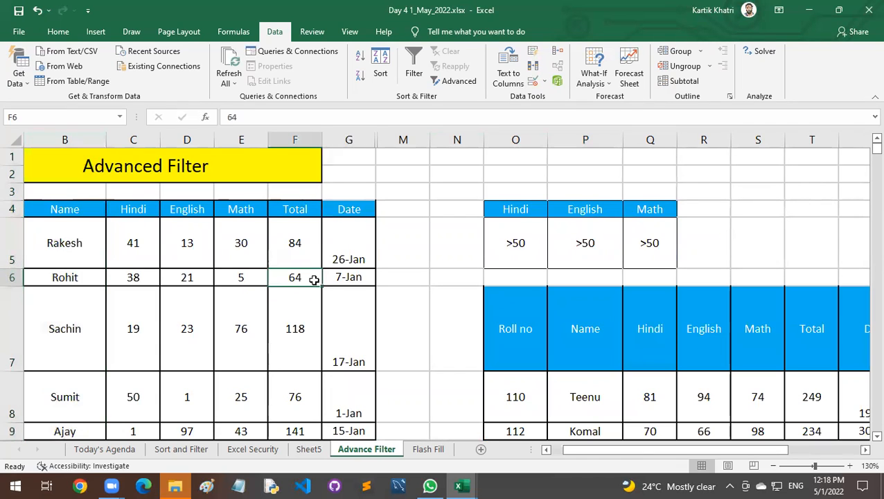
Undo the recent row-height, hiding and column-deletion changes, and return to the Advance Filter sheet.
key("ctrl+z")
key("ctrl+z")
key("ctrl+z")
key("ctrl+z")
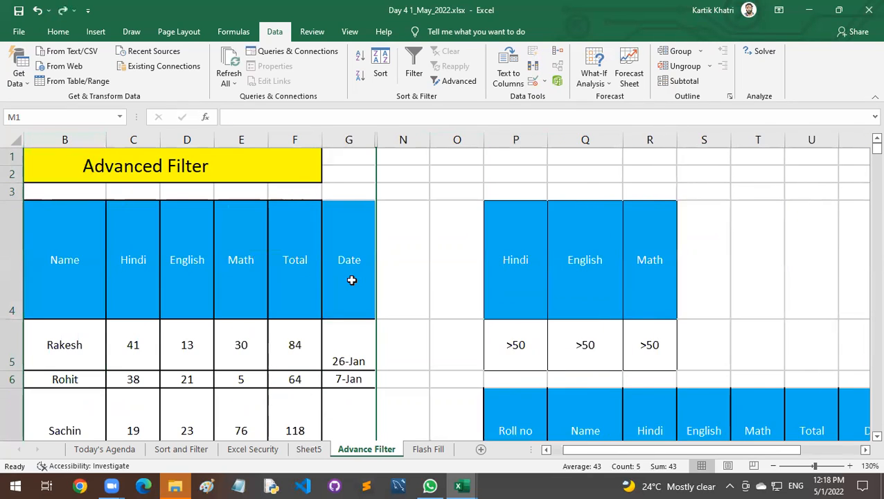
key("ctrl+z")
key("ctrl+z")
key("ctrl+z")
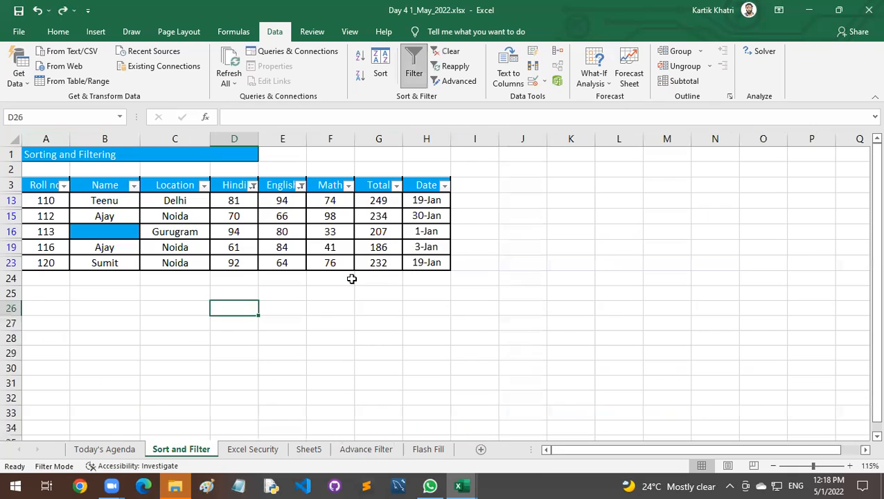
left_click(339, 452)
left_click(411, 325)
left_click(397, 228)
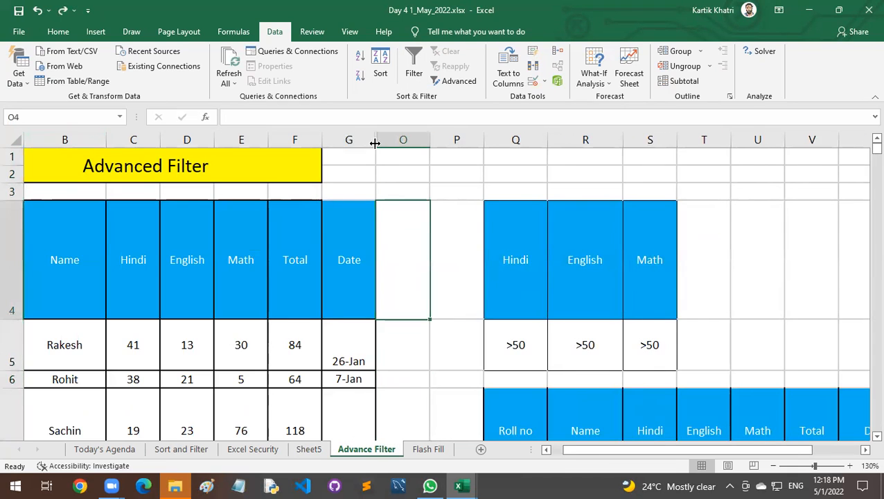
Widen the Date column G to about twice its width.
left_click_drag(375, 143, 427, 147)
scroll(464, 286, "down", 4)
scroll(464, 287, "up", 2)
scroll(463, 287, "down", 1)
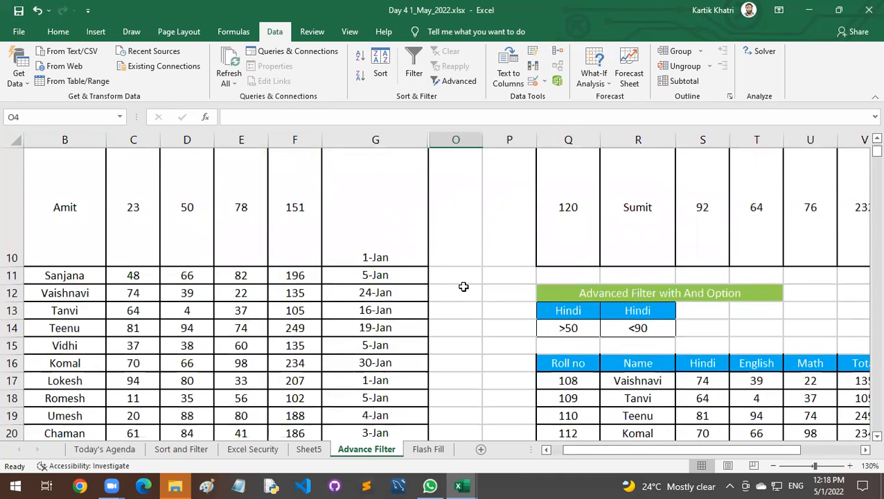
scroll(463, 286, "up", 1)
left_click_drag(641, 451, 786, 452)
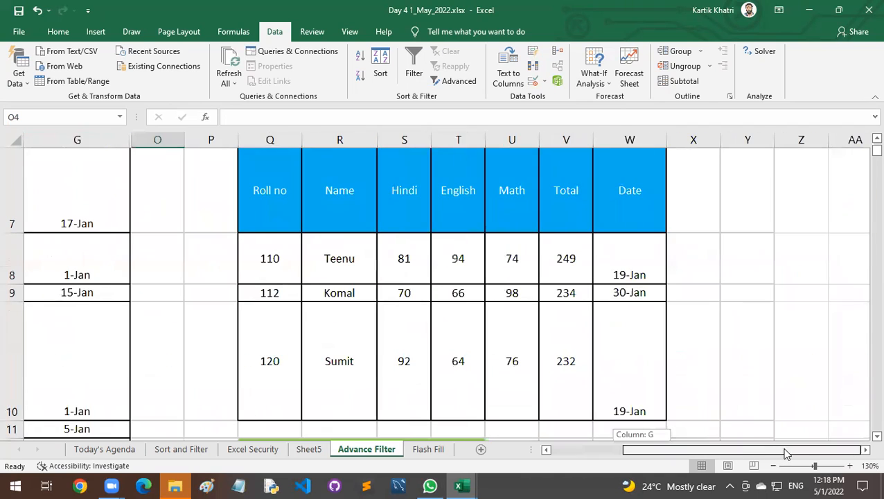
left_click_drag(670, 450, 599, 451)
scroll(452, 361, "up", 2)
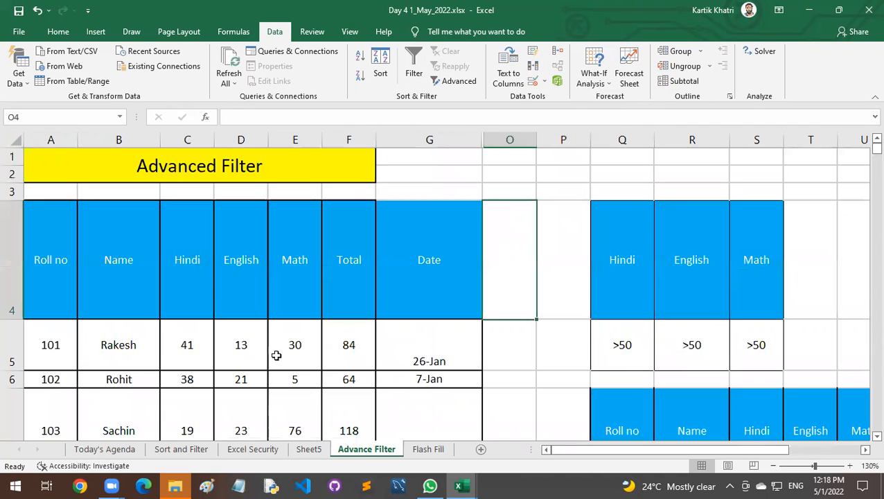
Try AutoFit Row Height on the Advance Filter sheet's rows through column A.
left_click(44, 140)
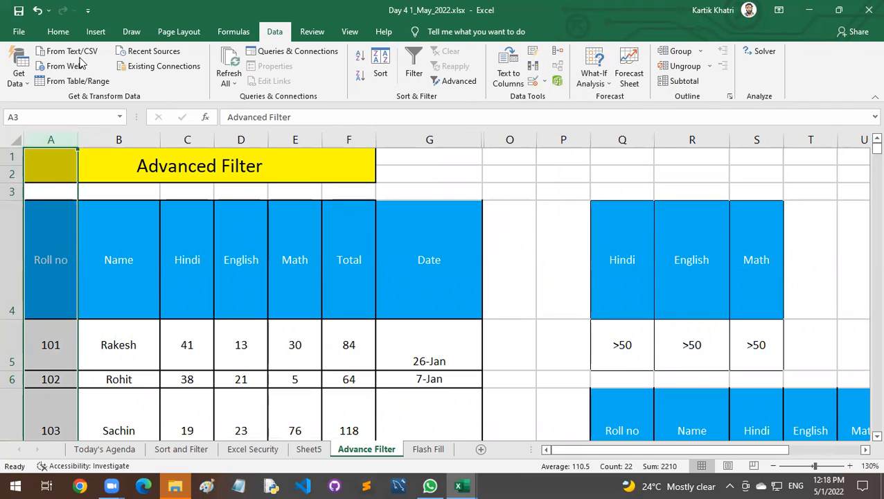
left_click(58, 32)
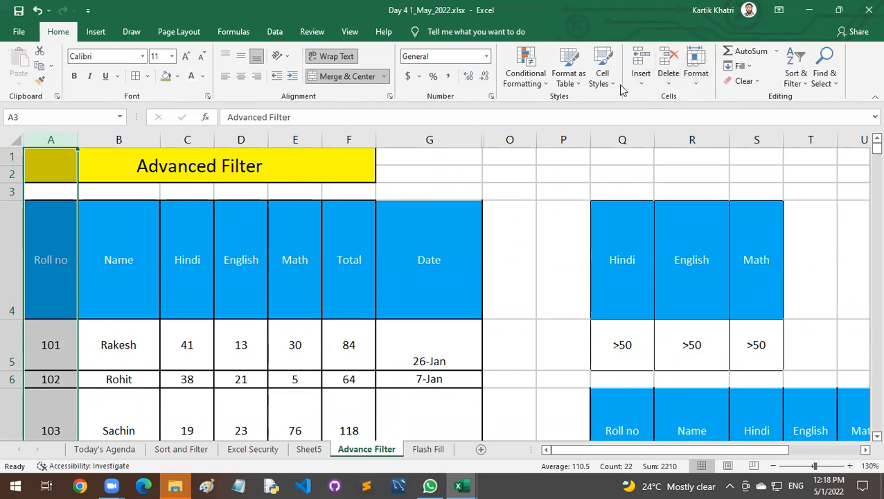
left_click(696, 76)
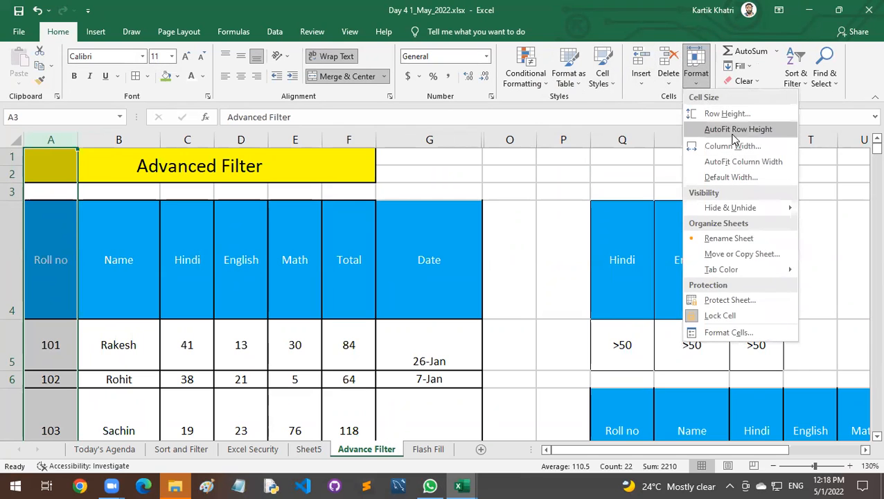
left_click(740, 129)
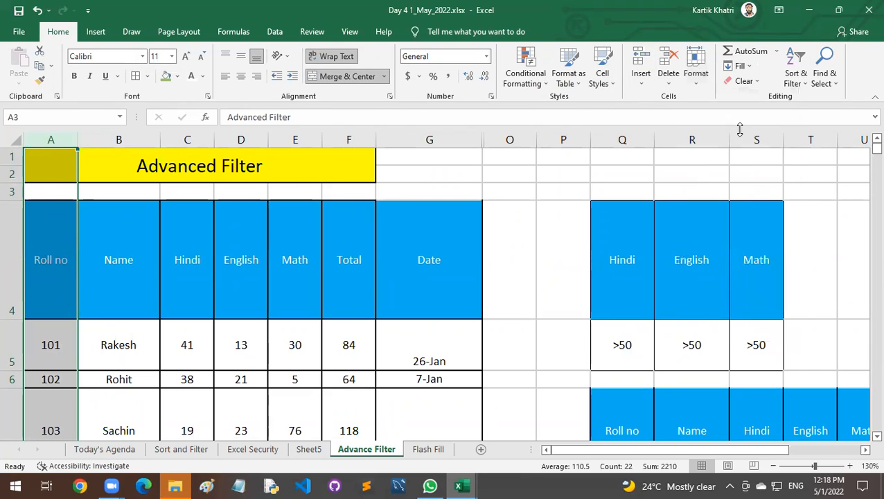
Set the row height to 10 for all rows through the column A selection.
left_click(696, 76)
left_click(727, 114)
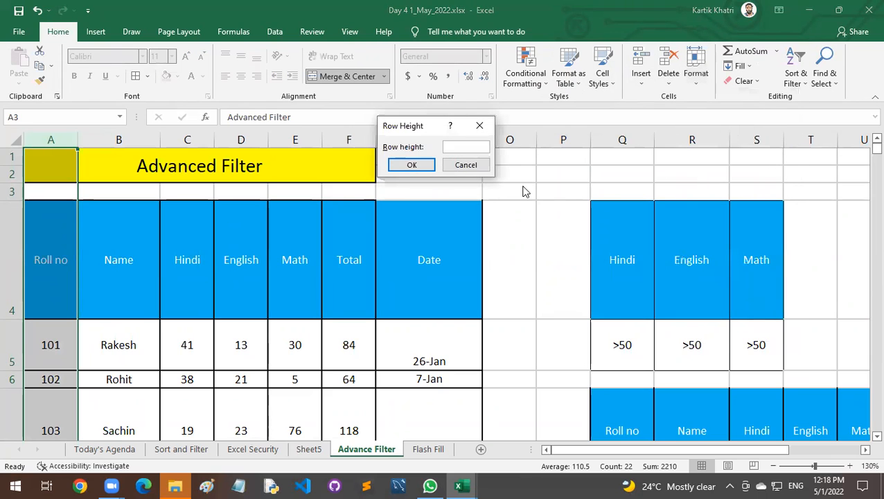
type("10")
key("Return")
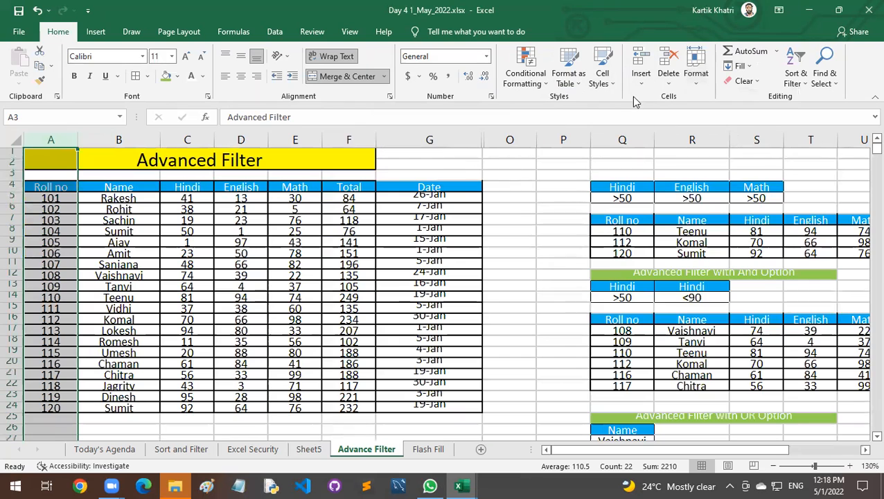
Increase the row height to 12 for all rows and check the tables further down the sheet.
left_click(695, 76)
left_click(726, 113)
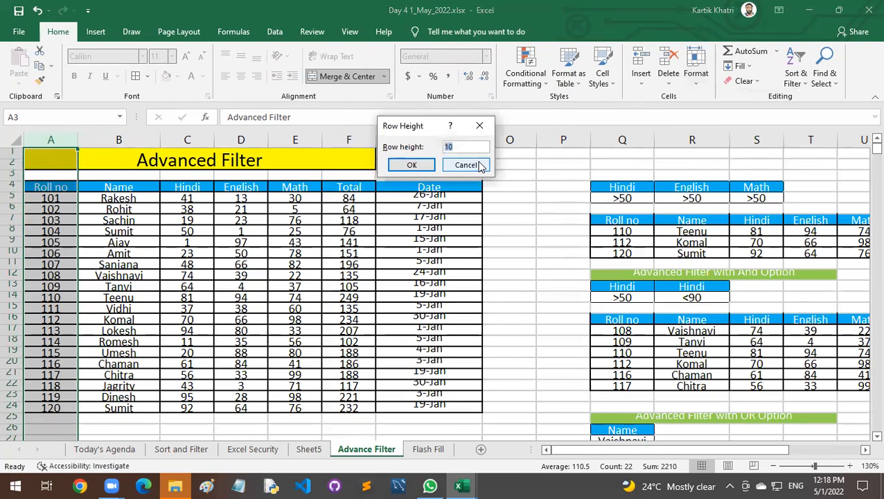
key("Return")
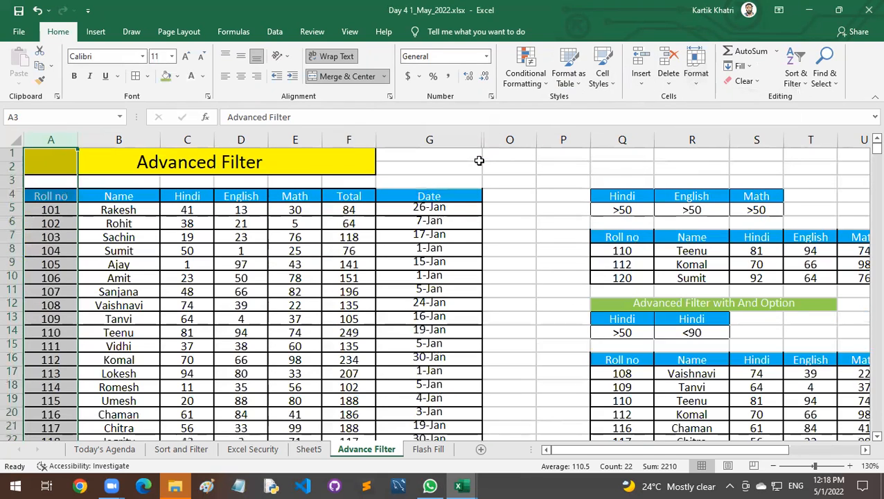
left_click(485, 264)
scroll(513, 296, "down", 6)
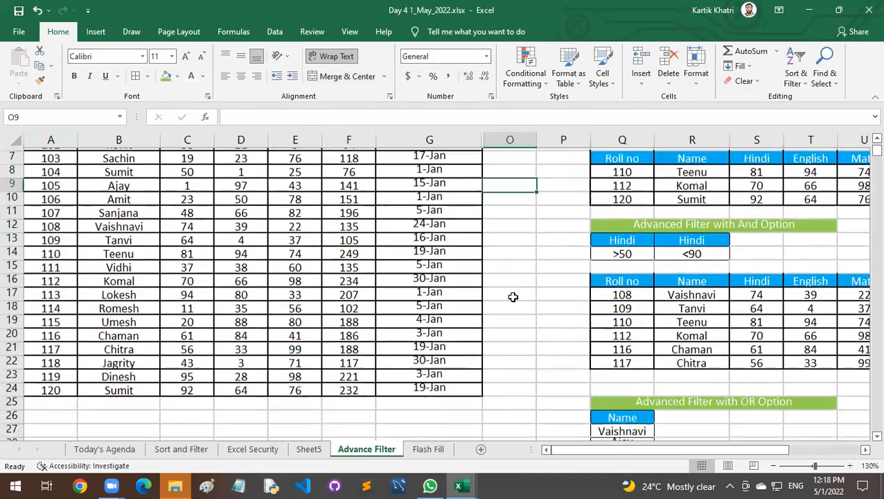
scroll(513, 297, "down", 4)
scroll(416, 377, "up", 3)
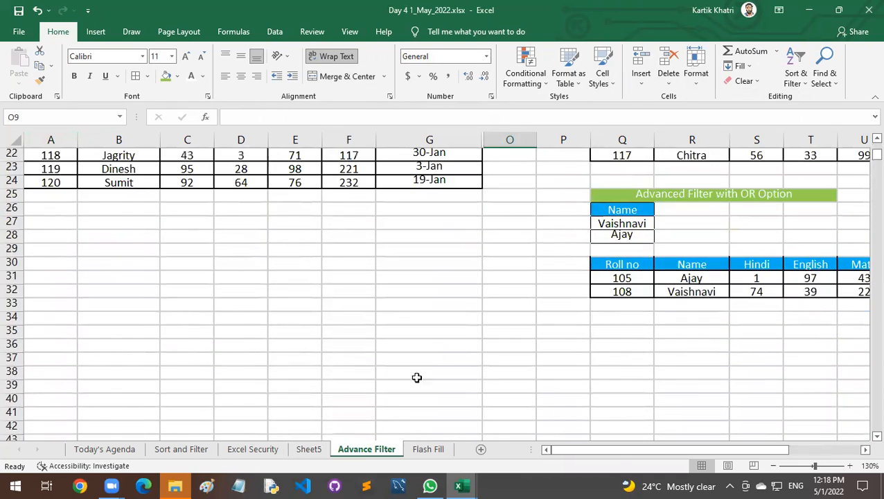
Look up the row height used on the Flash Fill sheet and return to the Advance Filter sheet.
left_click(421, 449)
left_click(391, 348)
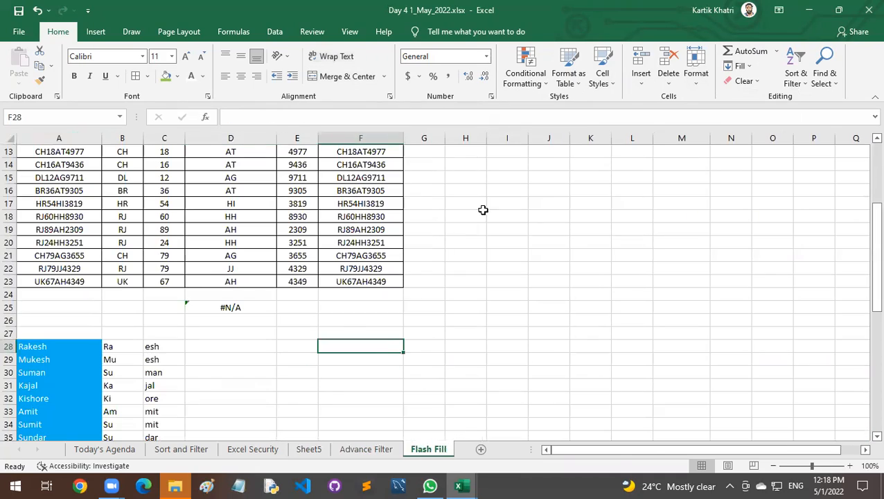
left_click(696, 75)
left_click(720, 113)
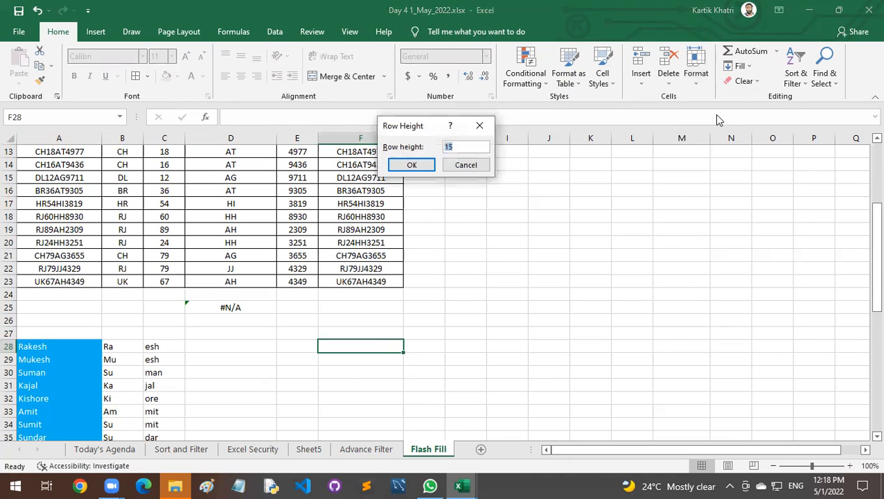
left_click(482, 167)
left_click(365, 449)
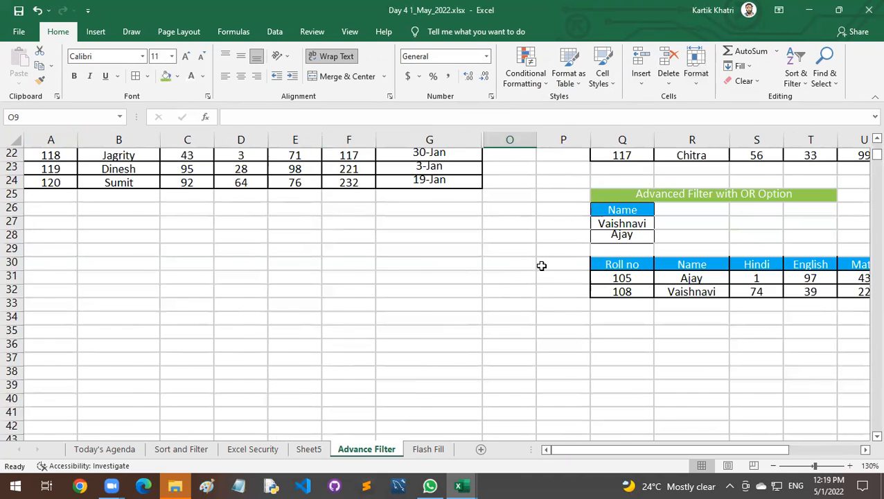
Increase the height of row 9 alone through the Row Height setting.
scroll(541, 266, "up", 7)
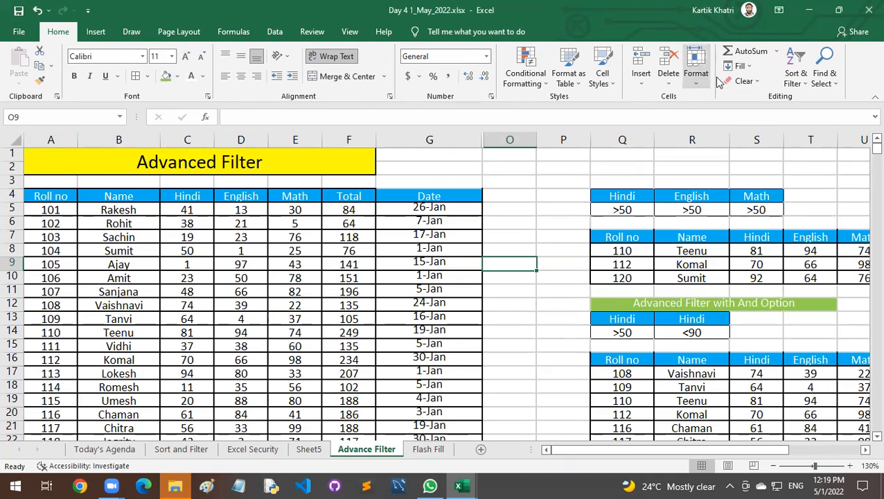
left_click(696, 73)
left_click(724, 113)
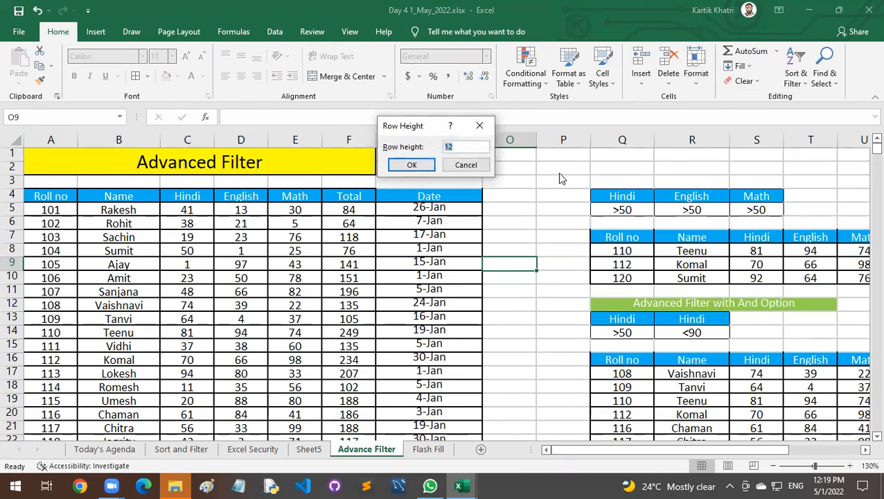
key("Return")
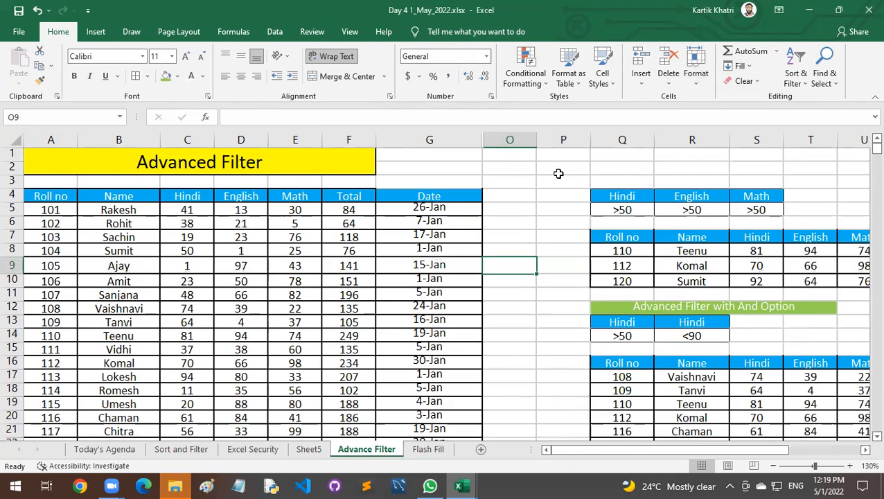
Set the row height of the entire Advance Filter sheet to 15 and check the tables.
left_click(506, 220)
key("ctrl+a")
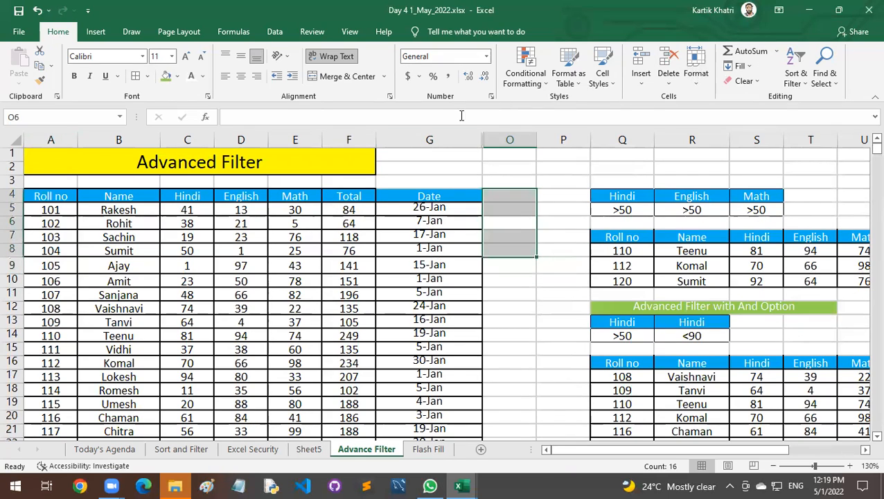
left_click(501, 159)
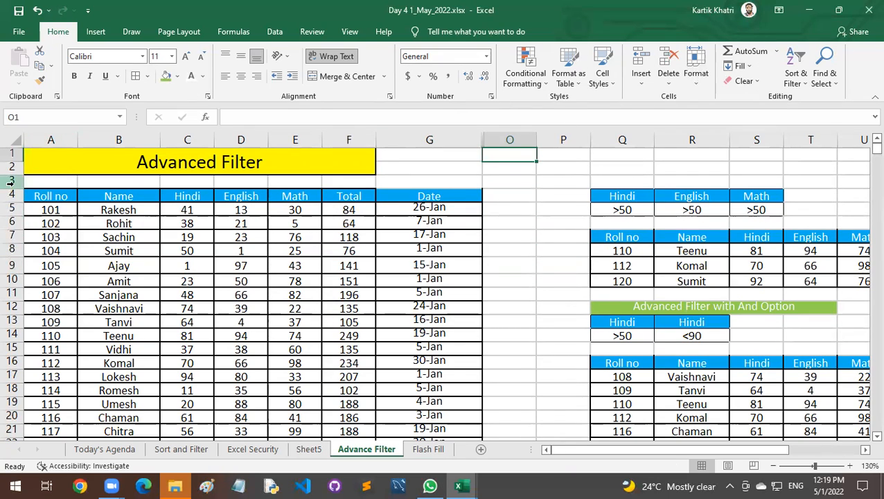
key("ctrl+a")
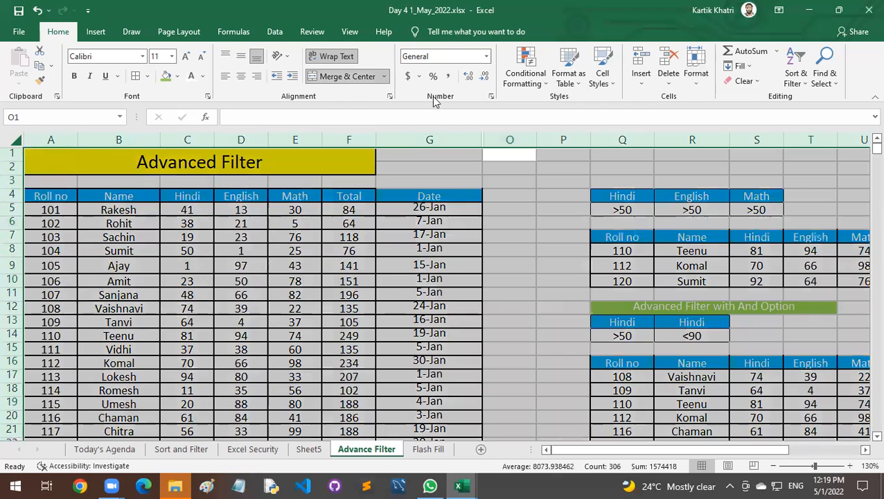
left_click(696, 72)
left_click(727, 113)
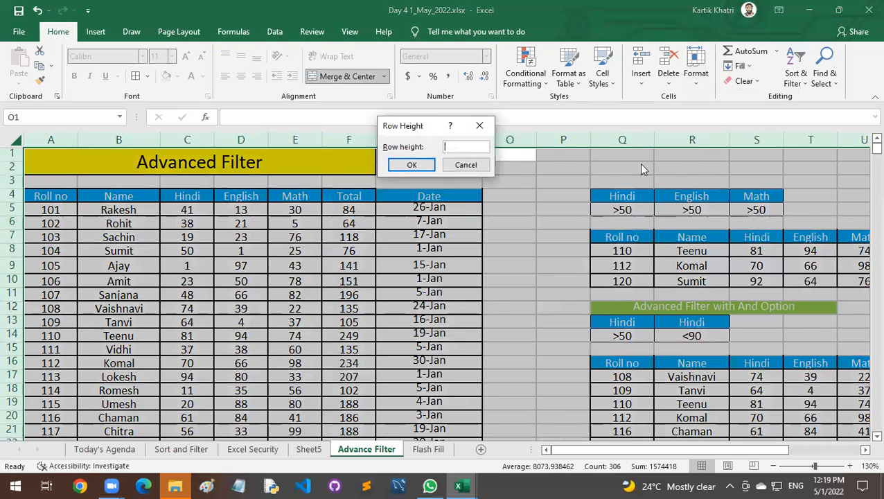
type("15")
key("Return")
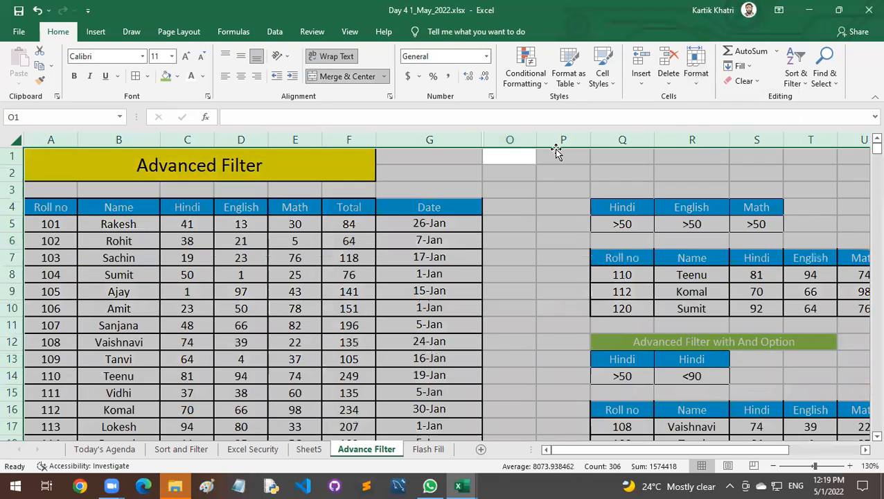
left_click(530, 268)
scroll(586, 284, "down", 4)
scroll(587, 284, "up", 2)
scroll(586, 284, "up", 3)
left_click(513, 237)
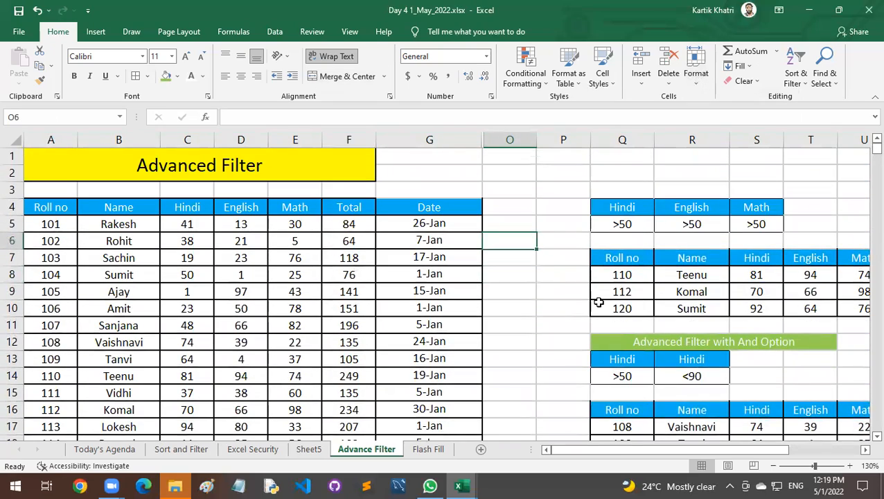
Examine the Date column, the marks records and the AND and OR filter tables further down the Advance Filter sheet.
left_click(749, 365)
left_click_drag(436, 206, 454, 401)
scroll(454, 401, "down", 3)
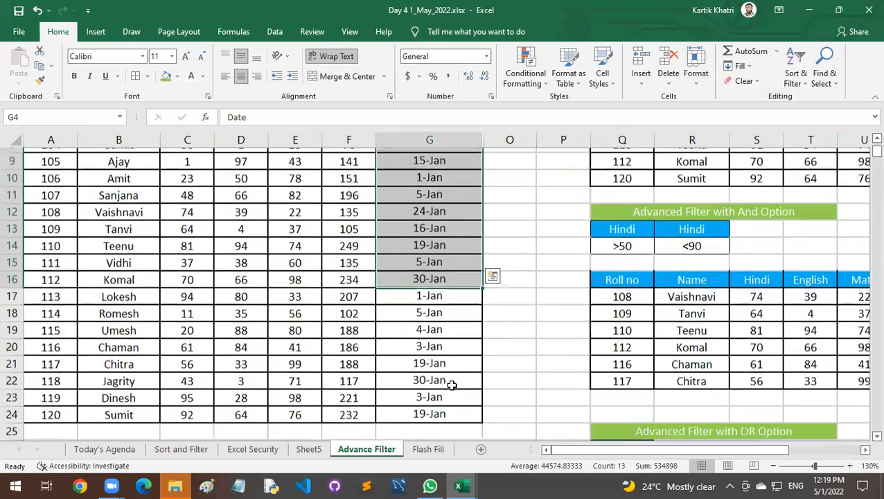
left_click(450, 386, "shift")
scroll(517, 340, "up", 2)
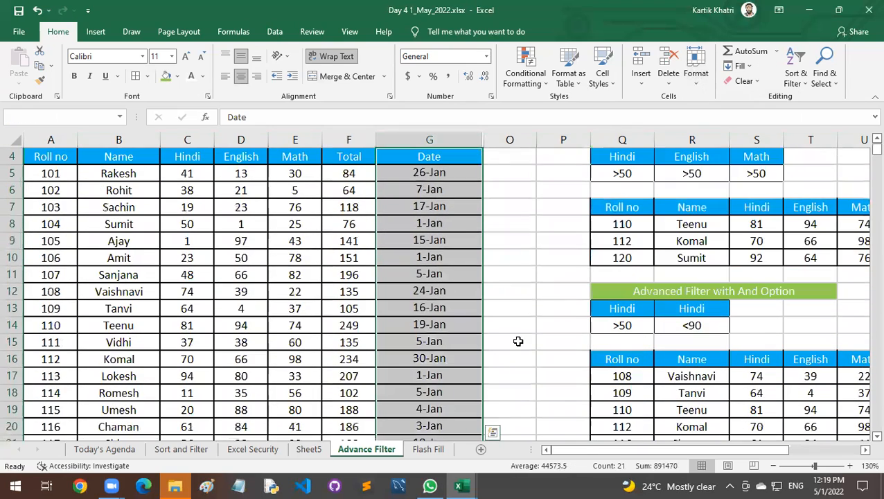
left_click(439, 172)
scroll(441, 300, "down", 4)
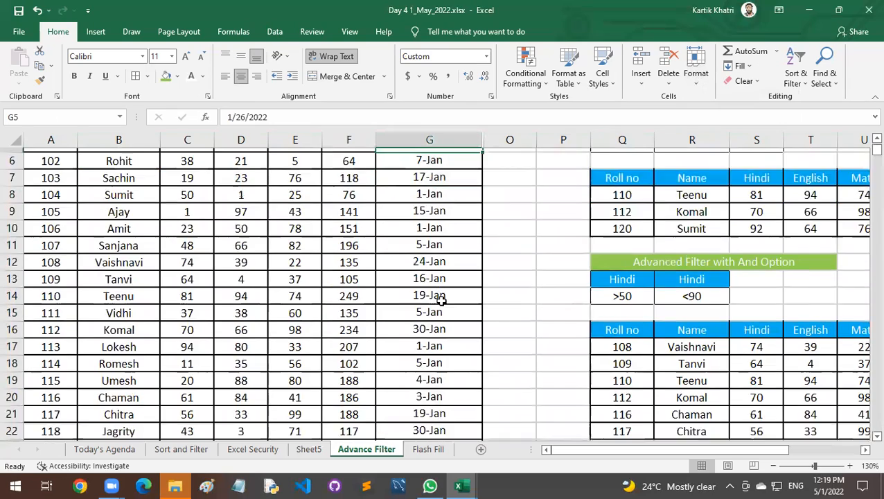
scroll(586, 343, "down", 1)
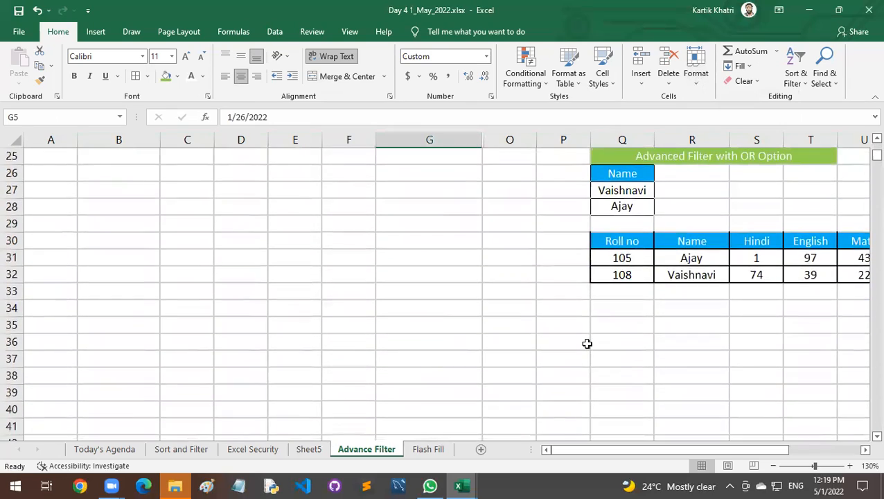
scroll(587, 343, "up", 7)
scroll(587, 343, "up", 2)
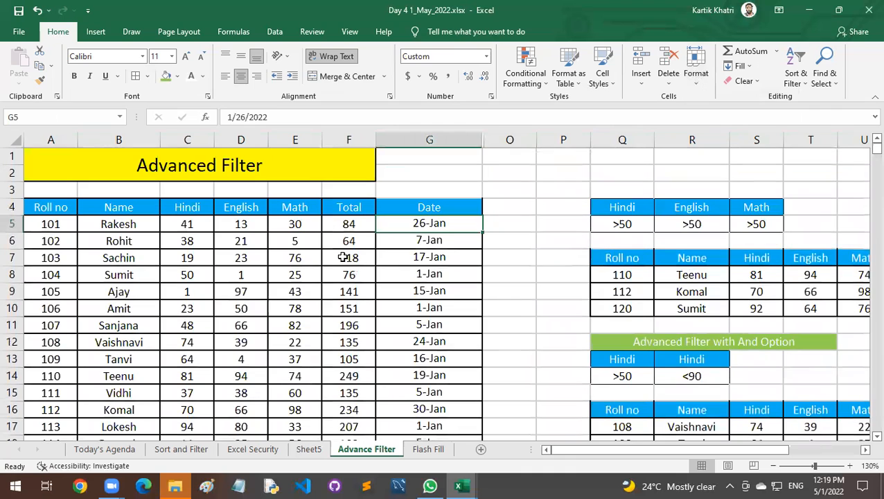
left_click_drag(66, 223, 434, 343)
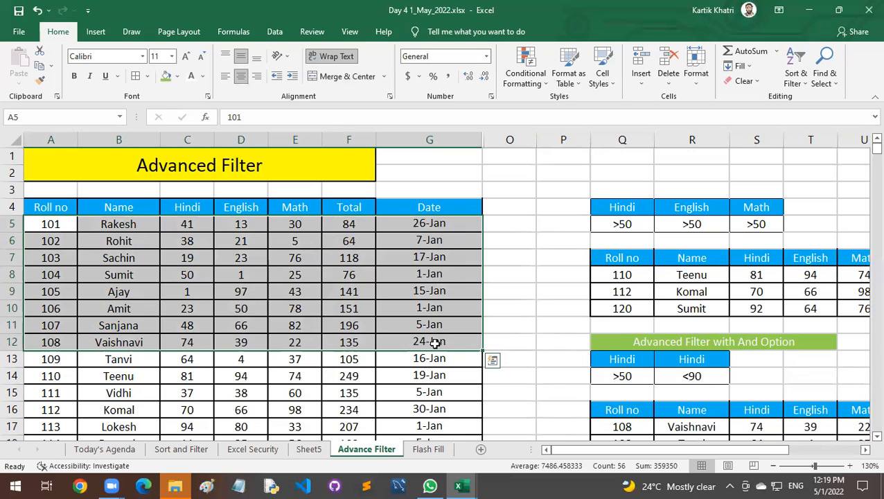
Inspect the full date value stored in G5 and look over the Date column of the marks table.
scroll(435, 342, "down", 3)
scroll(434, 342, "up", 3)
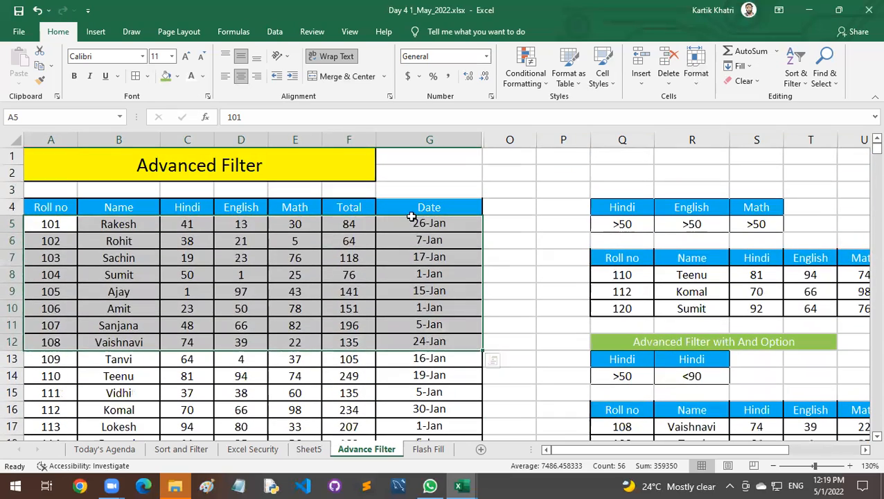
left_click(415, 222)
scroll(429, 291, "down", 4)
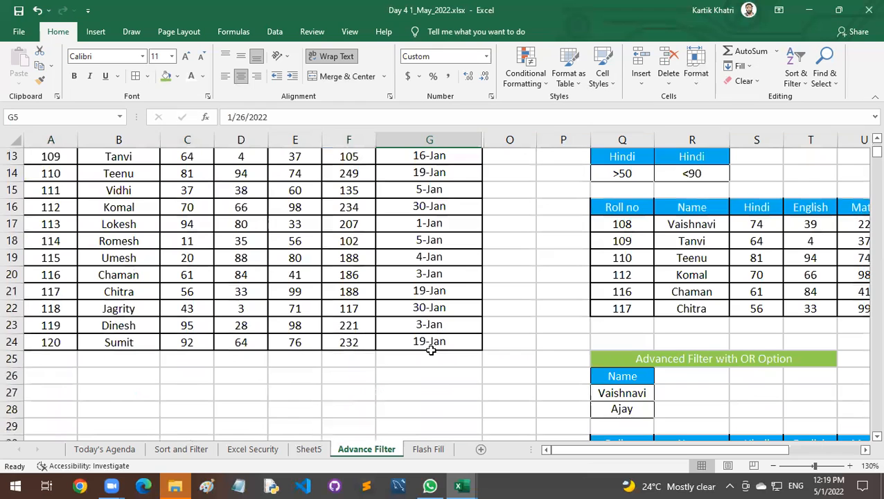
scroll(432, 352, "up", 4)
double_click(437, 224)
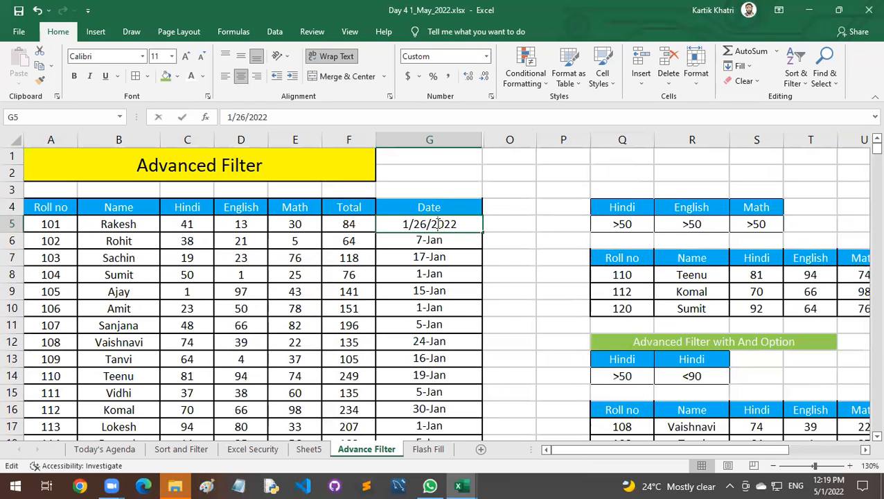
key("Escape")
Enter the section title "Advanced Filter using Date" in cell Q36, below the OR Option results.
scroll(552, 289, "down", 9)
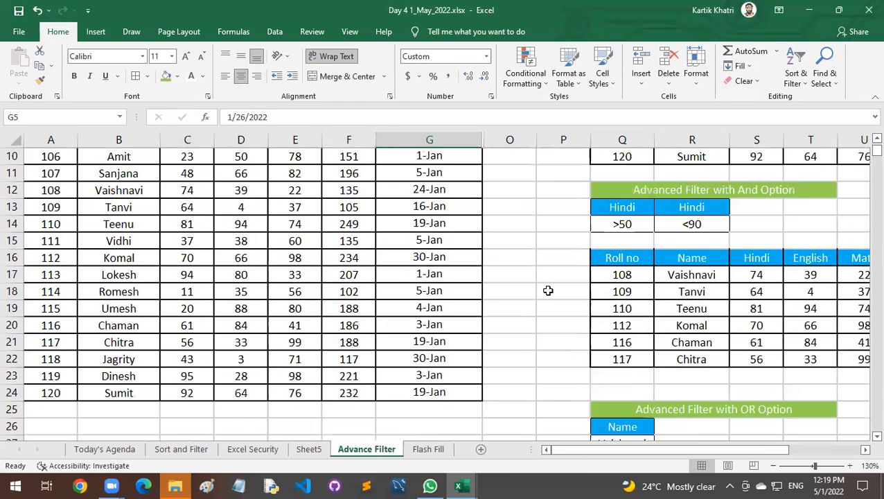
left_click(628, 294)
scroll(650, 310, "up", 1)
scroll(651, 311, "down", 1)
type("Advanced Filter using Date")
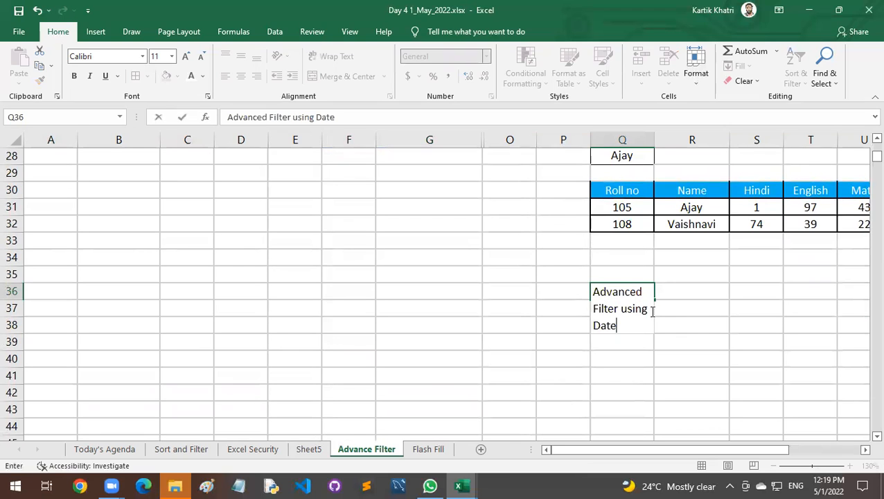
key("Return")
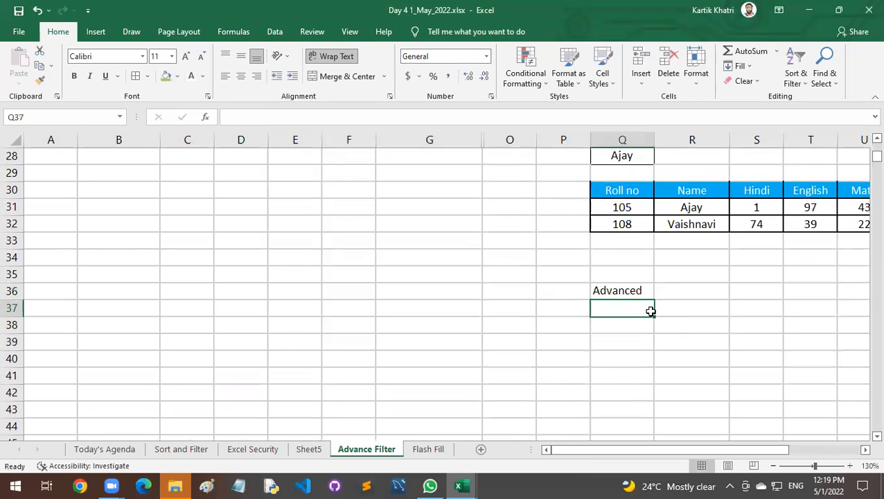
Copy the merged green formatting of the "Advanced Filter with OR Option" heading onto the new title in Q36:T36.
left_click_drag(631, 287, 832, 291)
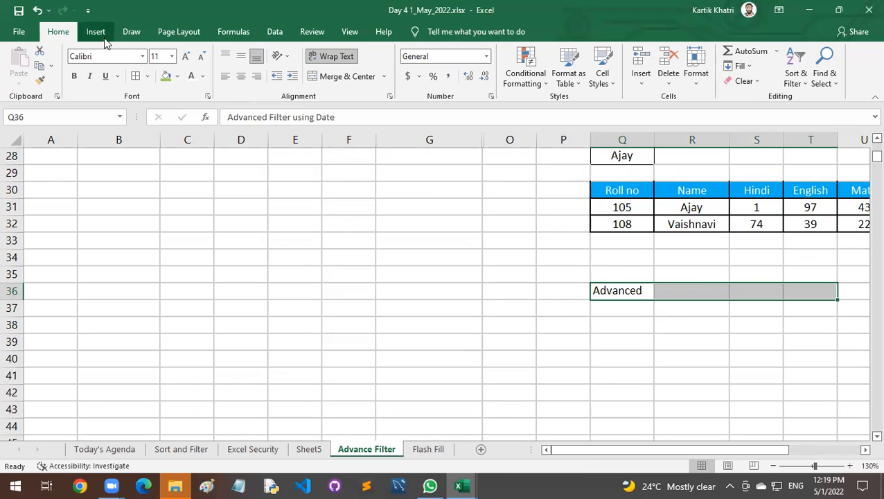
scroll(519, 226, "up", 3)
left_click(622, 257)
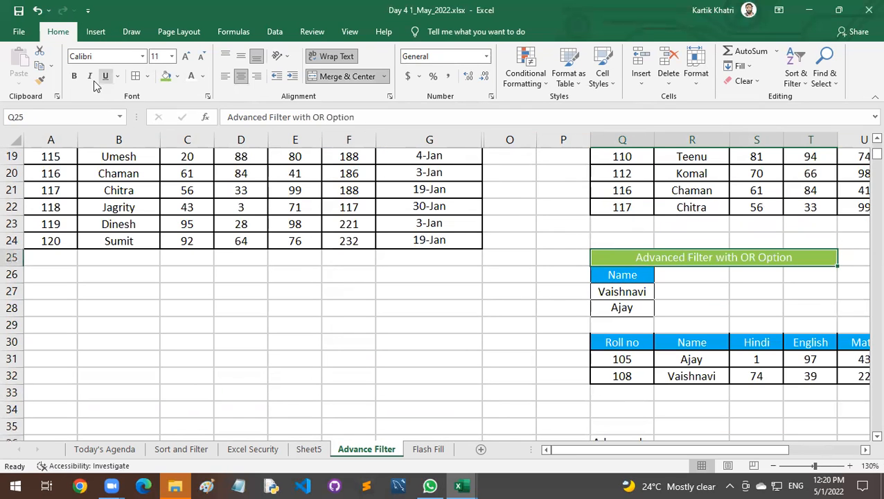
left_click(41, 82)
scroll(368, 239, "down", 3)
left_click(610, 291)
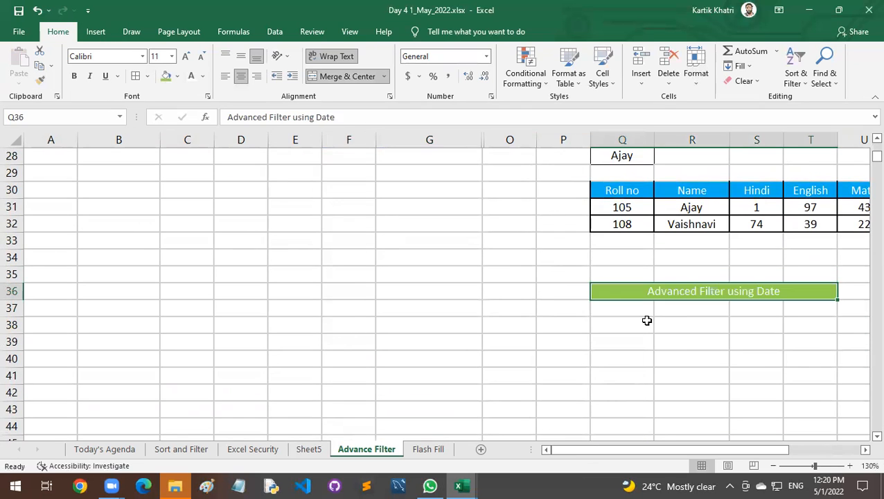
Enter Date as a plain criteria header in cell Q38.
left_click(634, 319)
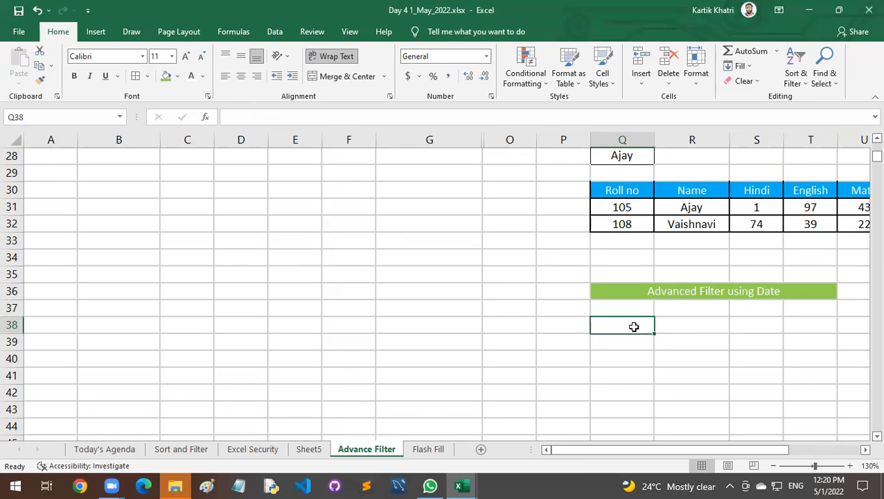
type("Date")
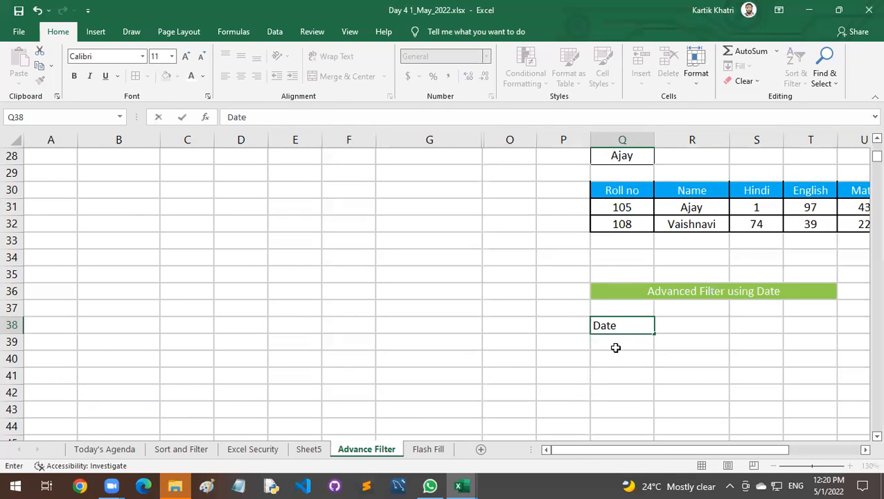
key("Return")
Copy the formatted Date header from G4 of the marks table into cell Q38.
scroll(615, 347, "up", 8)
left_click(451, 156)
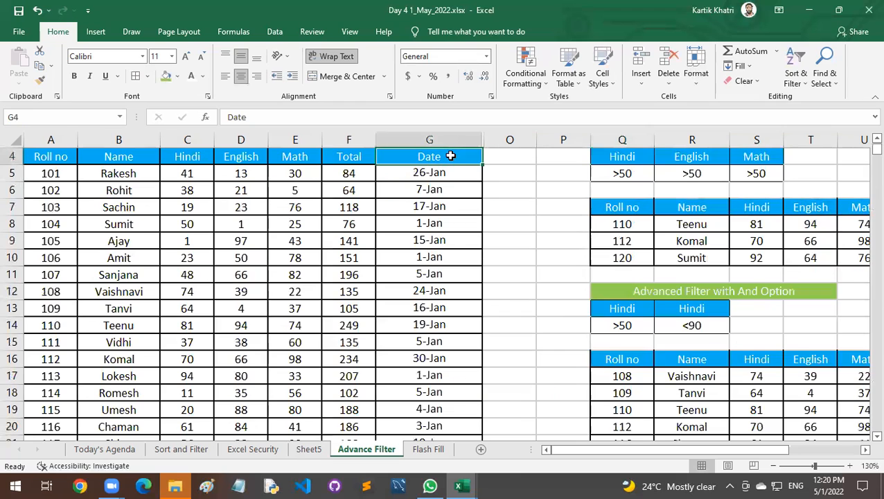
key("ctrl+c")
scroll(686, 389, "down", 8)
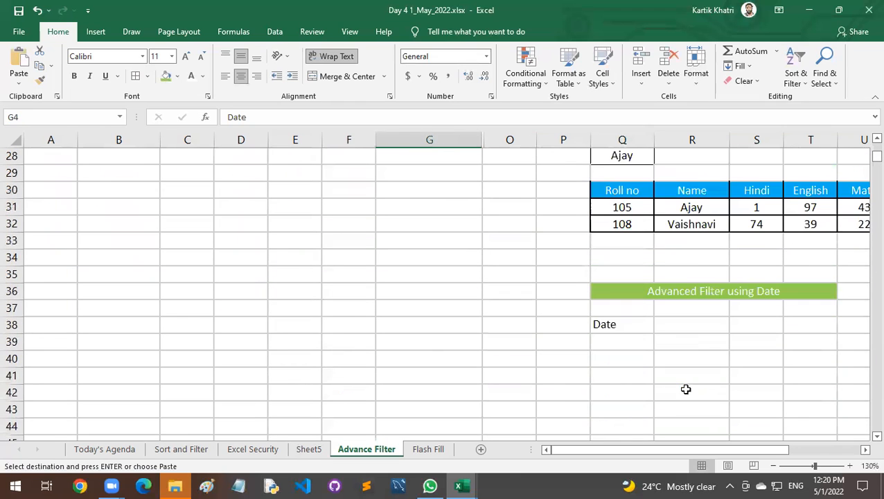
left_click(631, 326)
key("ctrl+v")
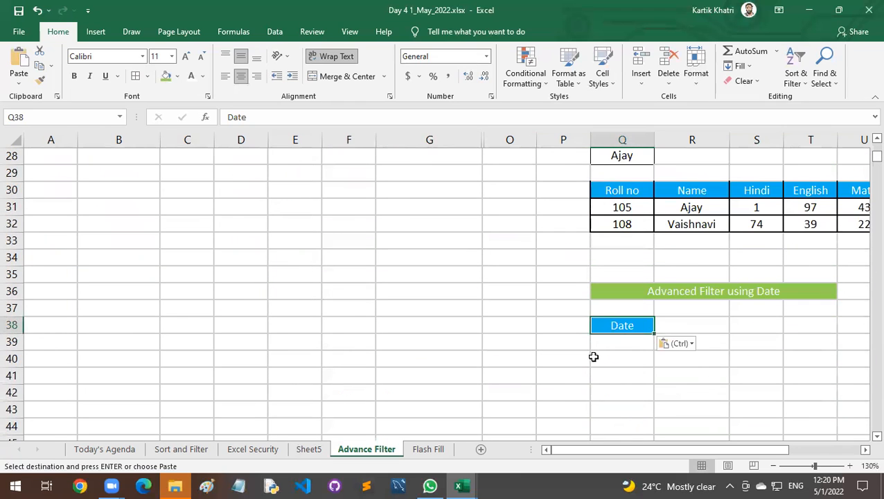
Enter the criterion "> 10 Jan 2022" in Q39 under the Date header and widen column Q to fit it.
scroll(589, 352, "up", 5)
scroll(585, 350, "up", 3)
left_click(443, 174)
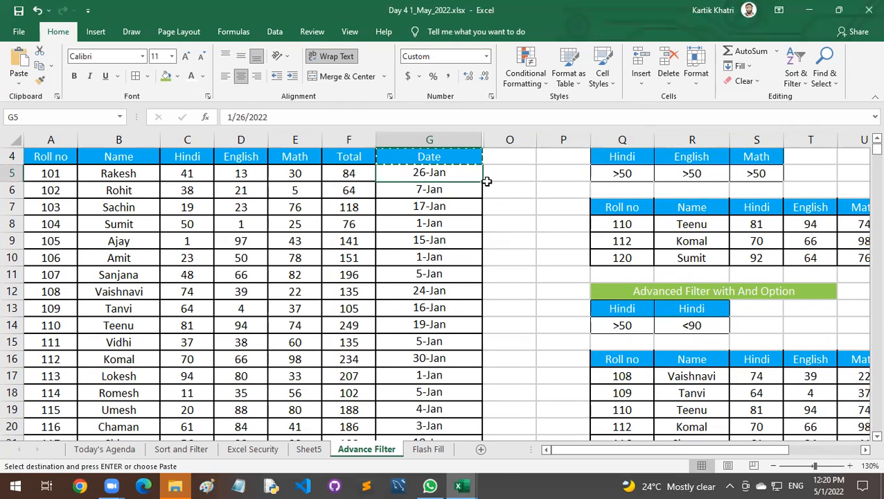
scroll(568, 310, "down", 7)
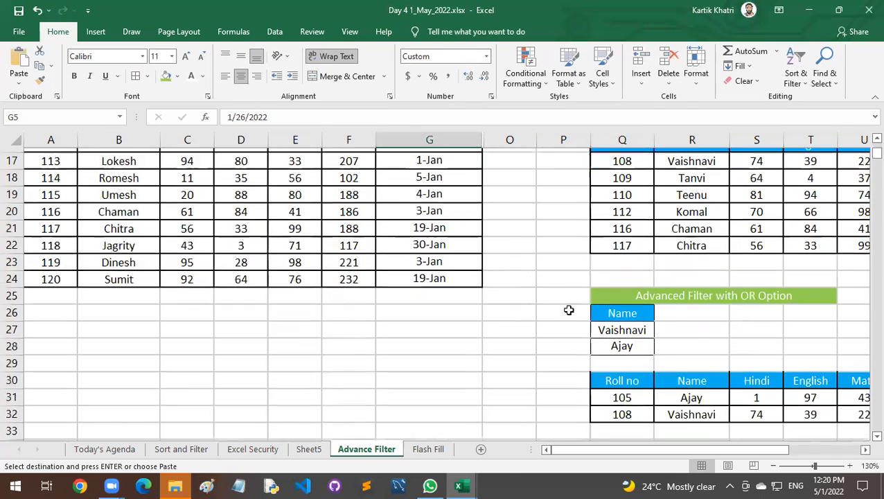
left_click(642, 392)
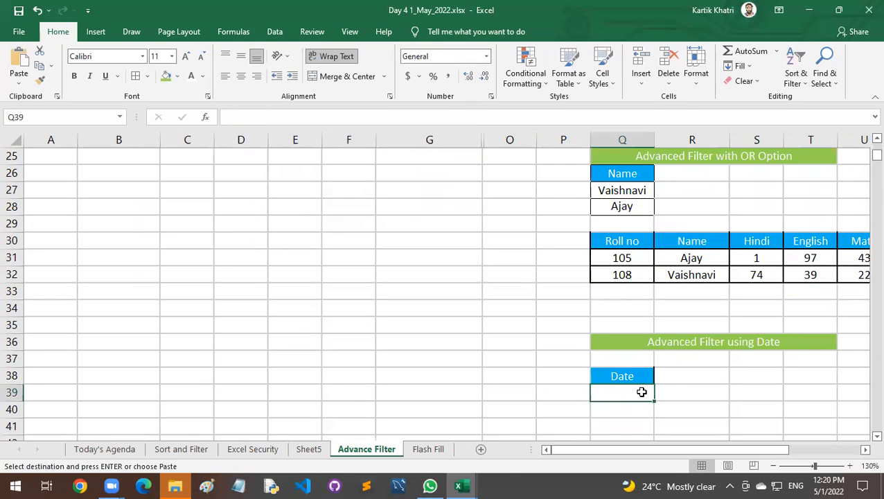
type(">")
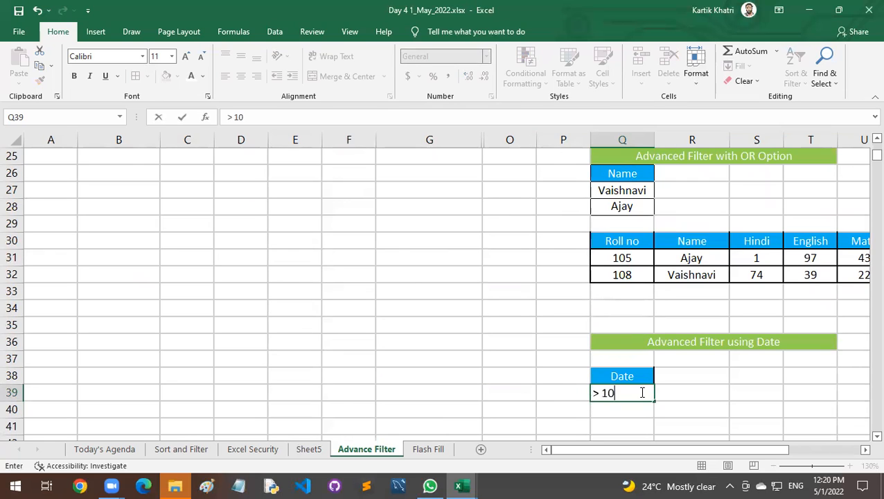
type("10 Jan 2022")
key("Return")
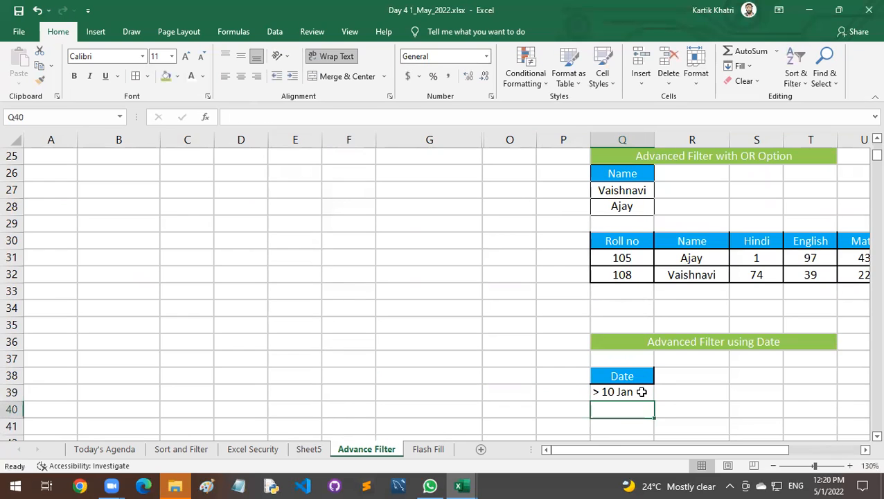
double_click(654, 139)
Review the date criterion in Q38:Q39 against the dates in the marks table and the empty area below it.
left_click(639, 393)
left_click(627, 408)
left_click(630, 421)
scroll(405, 233, "up", 8)
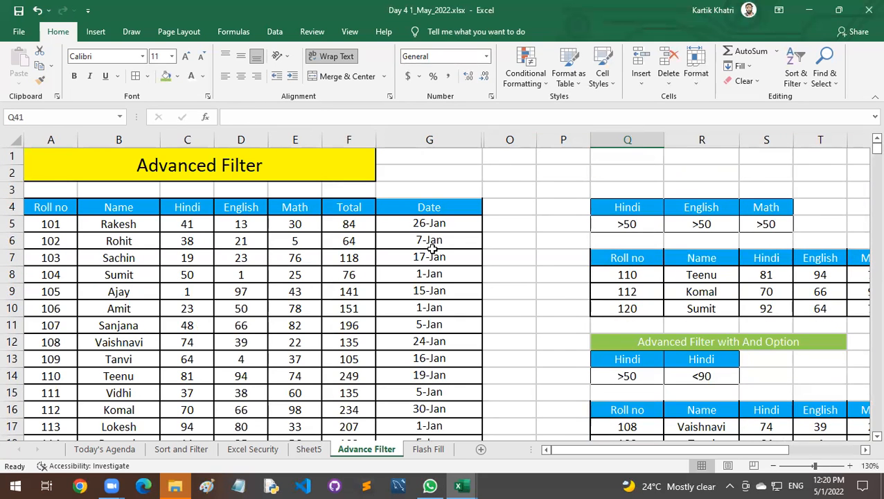
scroll(429, 303, "down", 8)
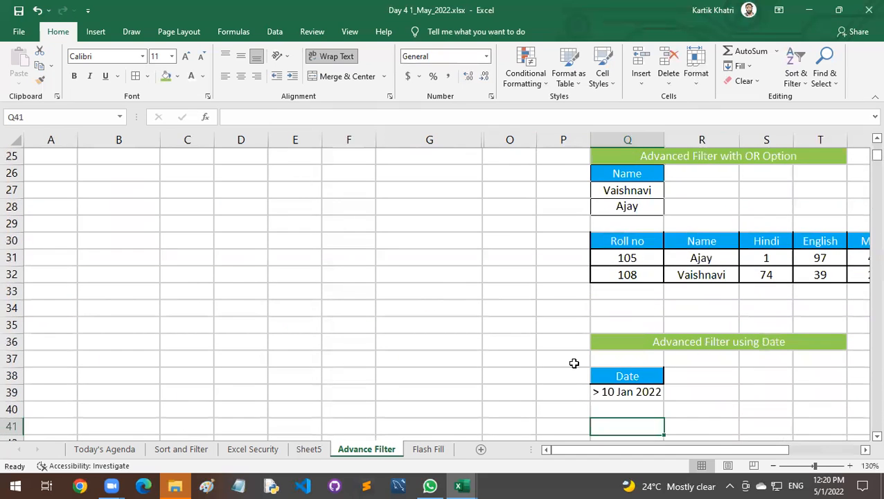
scroll(633, 414, "down", 1)
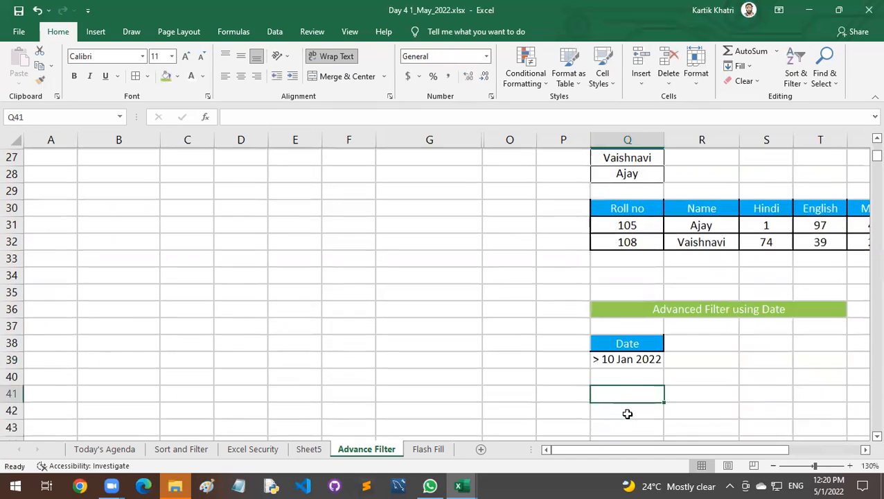
left_click(622, 326)
left_click(624, 343)
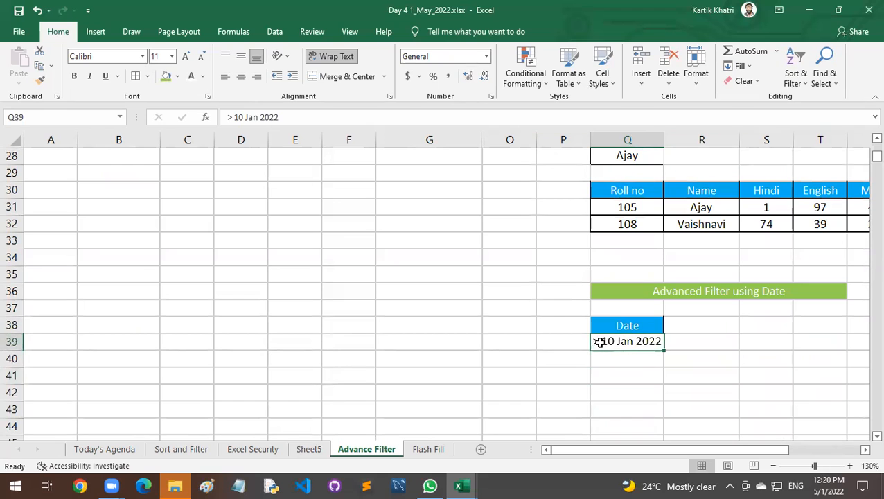
left_click(635, 377)
Start an Advanced Filter on the marks table that copies to another location, with Q38:Q39 as the criteria range.
scroll(459, 308, "up", 5)
left_click(346, 237)
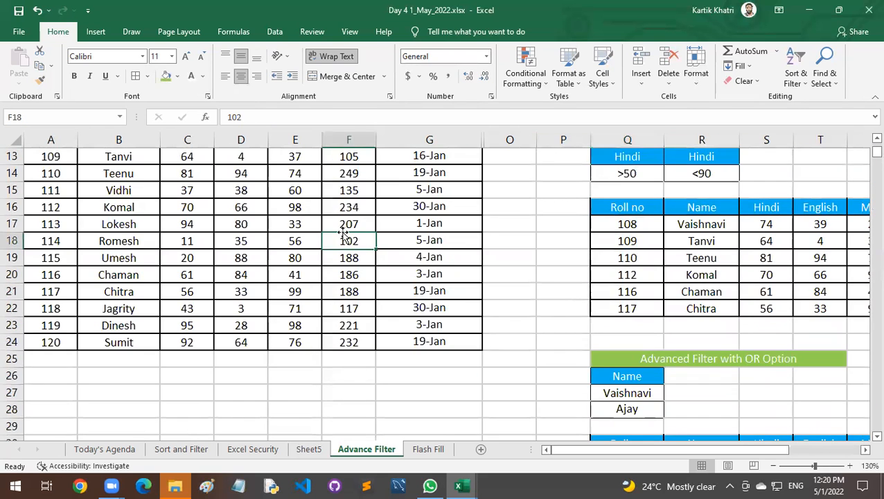
left_click(275, 32)
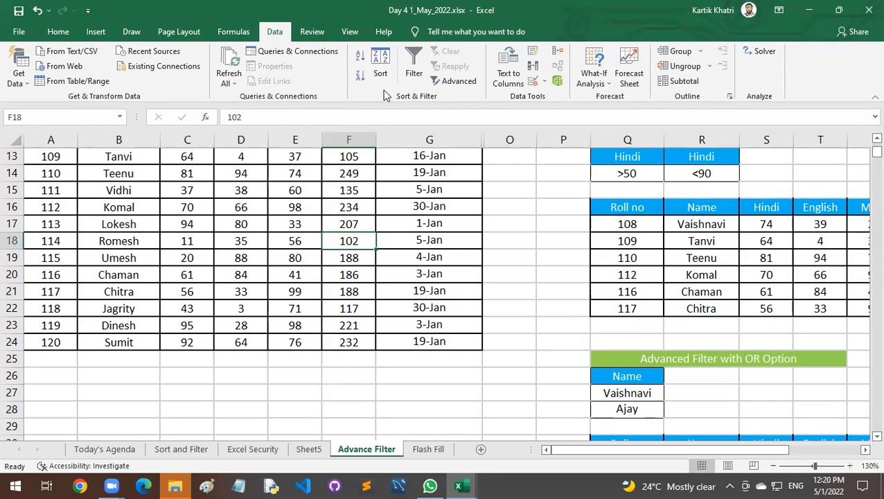
left_click(447, 81)
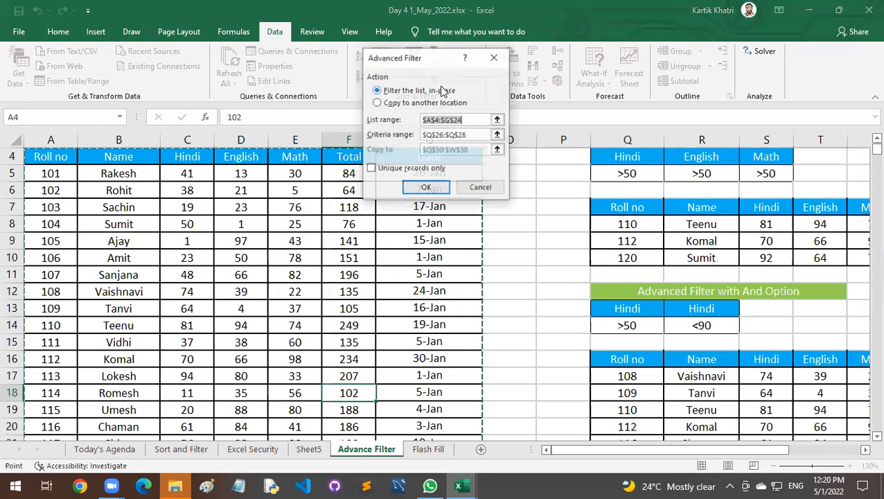
left_click(397, 104)
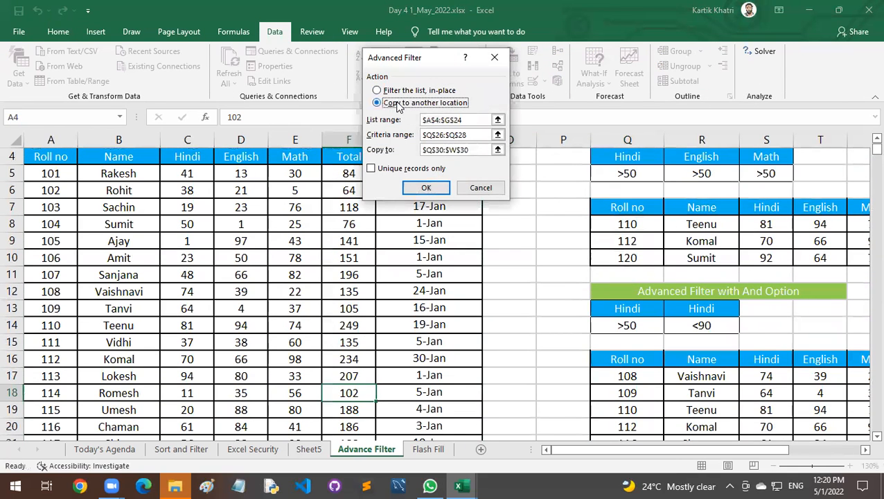
left_click(457, 135)
key("BackSpace")
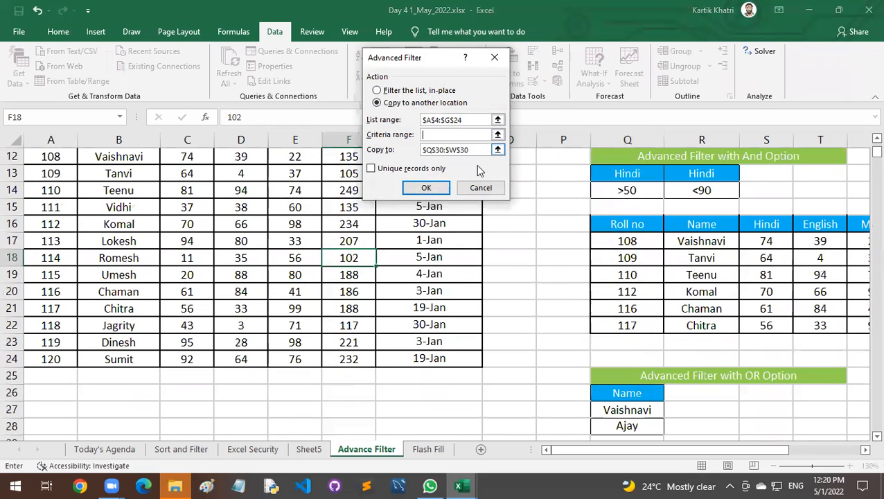
scroll(635, 388, "down", 6)
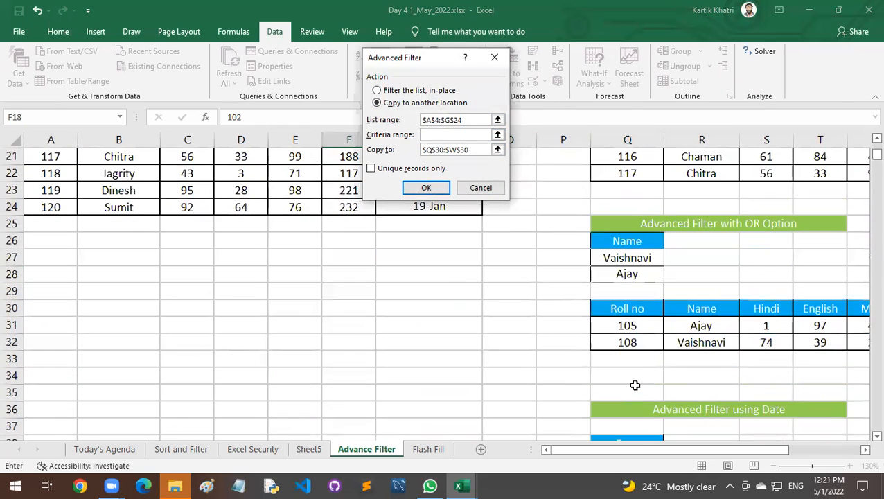
left_click_drag(621, 290, 623, 307)
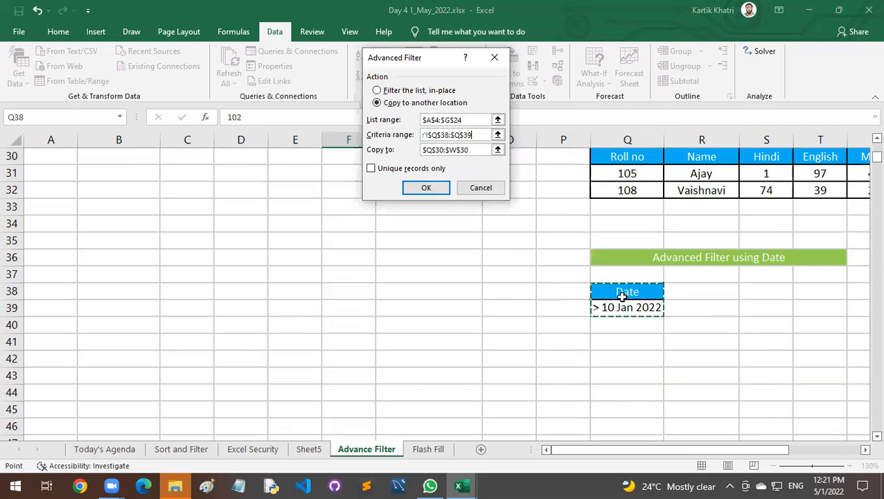
Set the filter's copy destination to cell Q41 and run the Advanced Filter.
left_click(470, 149)
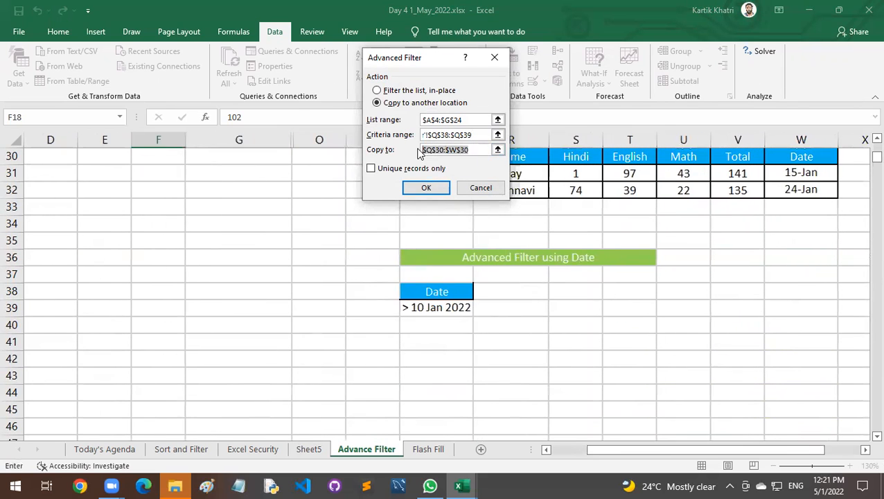
key("BackSpace")
left_click(444, 342)
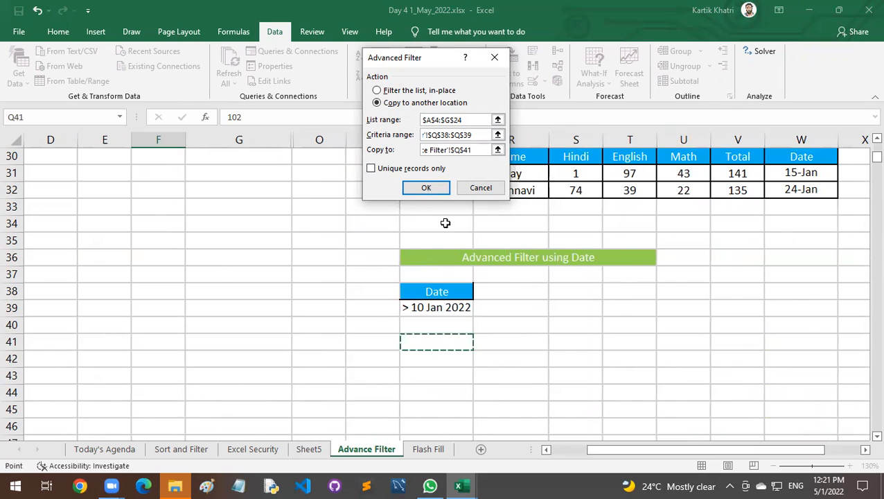
left_click(427, 189)
Check the filter output starting at row 41 against the stored date values in the marks table's Date column.
scroll(562, 316, "down", 7)
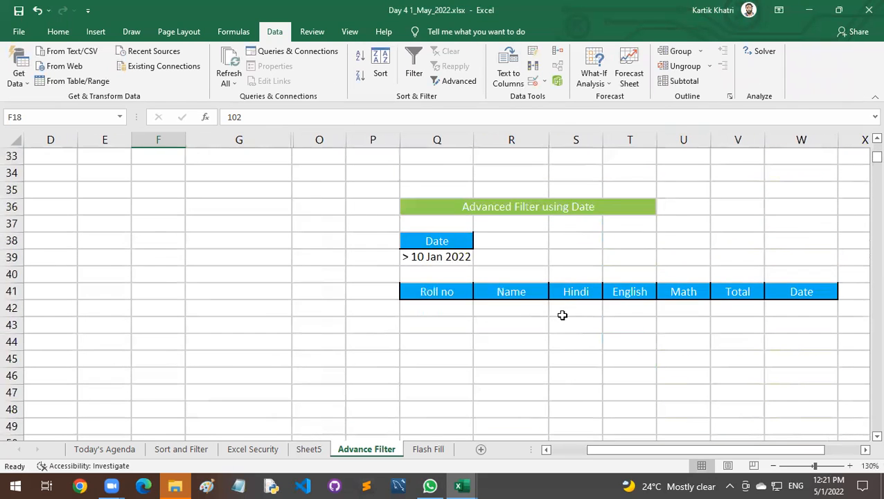
scroll(562, 316, "up", 2)
scroll(422, 353, "up", 4)
scroll(422, 354, "up", 4)
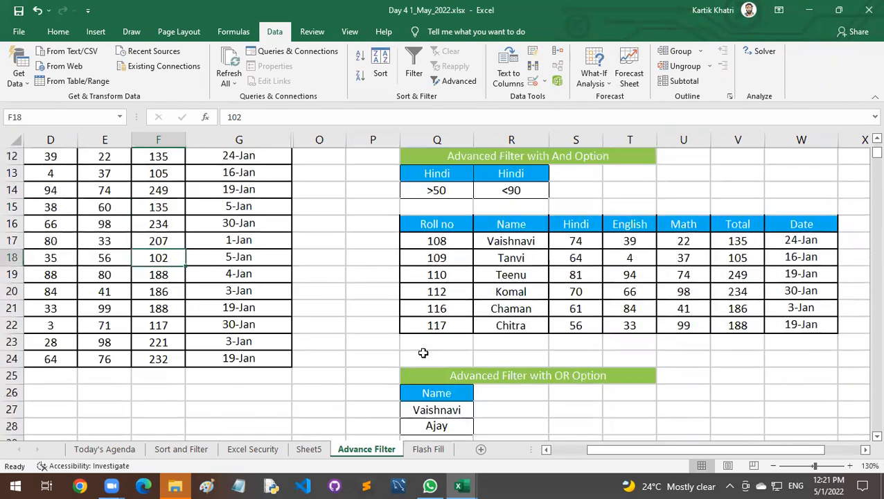
left_click(233, 360)
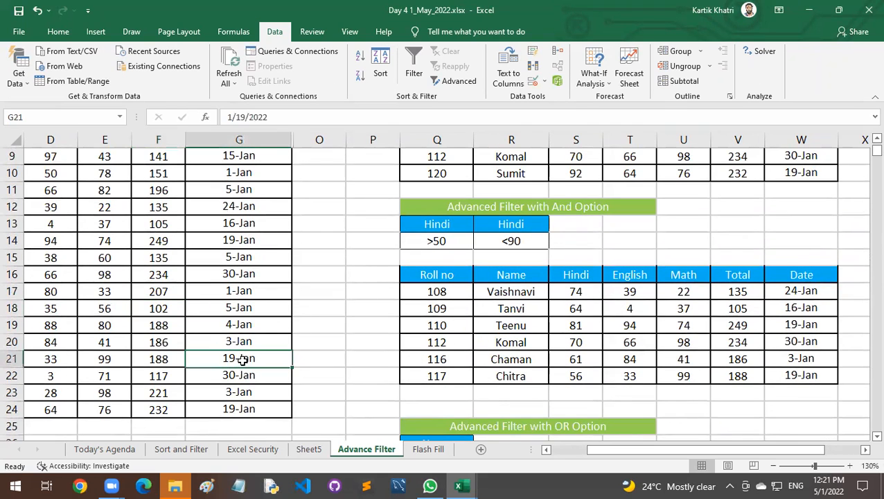
scroll(239, 359, "up", 3)
left_click(246, 226)
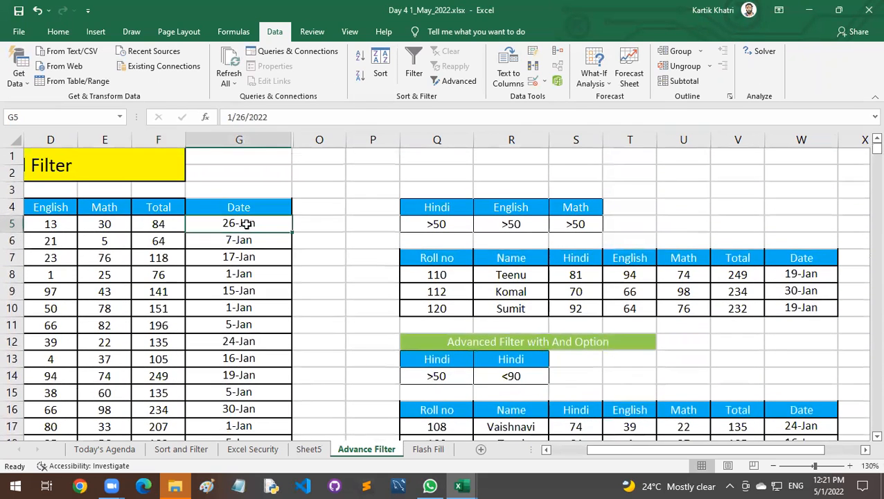
key("ctrl+c")
scroll(375, 347, "down", 7)
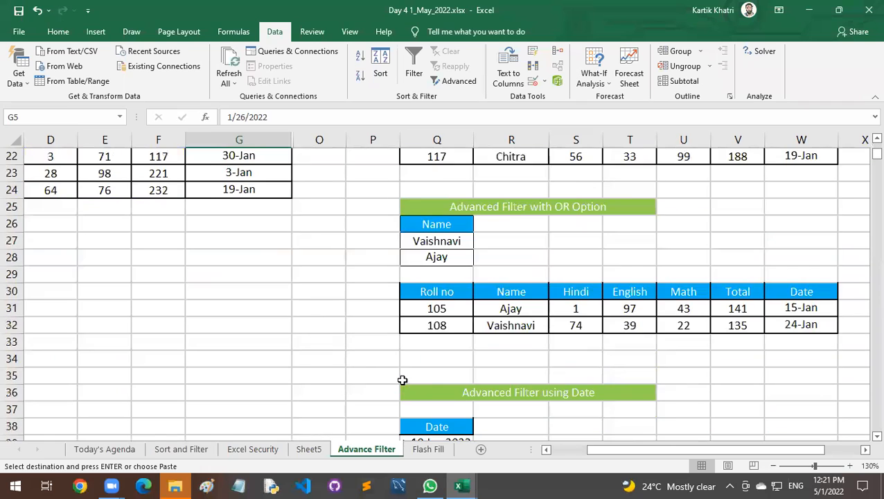
Rewrite the date criterion in Q39 as >10 Jan 2022, without a space after the greater-than sign.
scroll(440, 393, "down", 2)
double_click(445, 342)
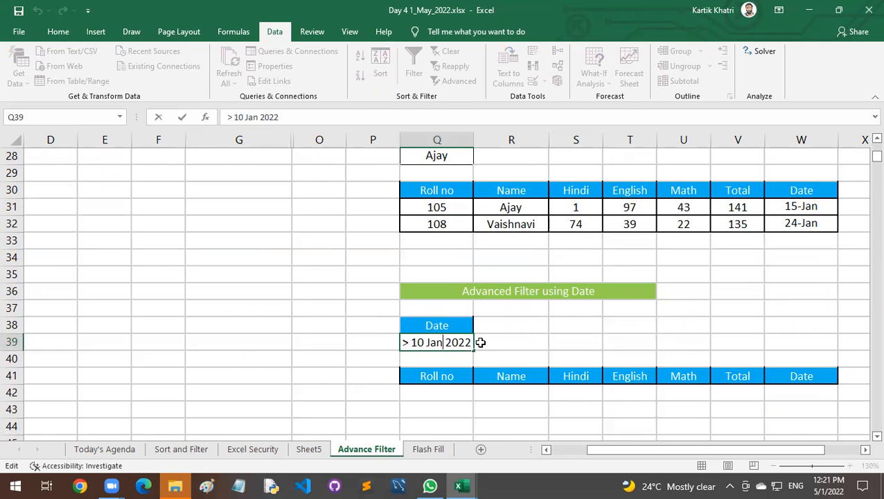
double_click(418, 342)
key("BackSpace")
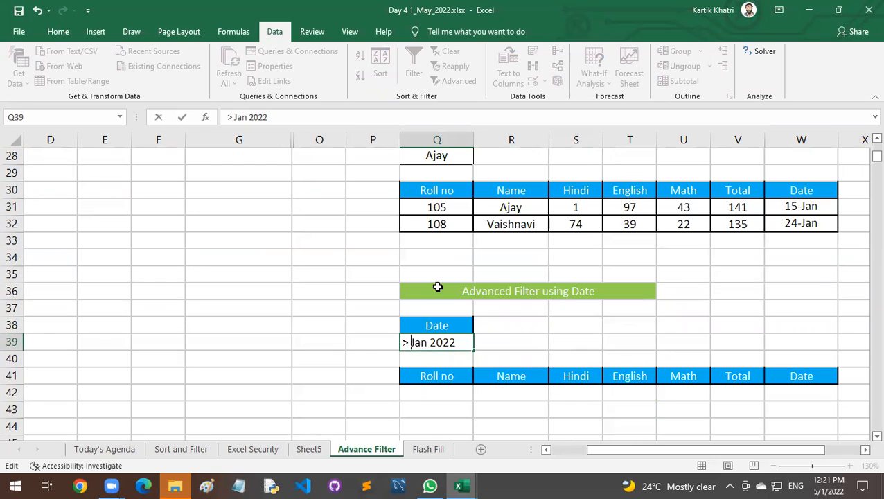
type("10")
key("BackSpace")
key("Return")
key("Return")
key("Return")
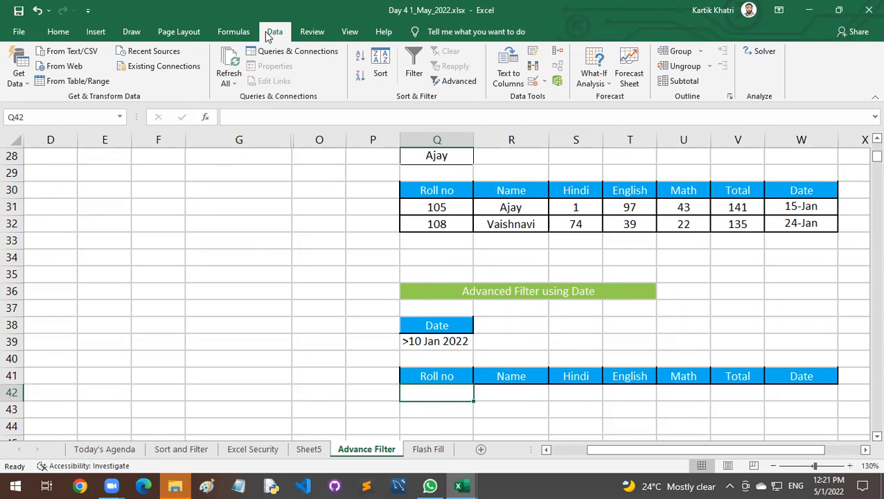
Start an Advanced Filter on A4:G24 that copies to another location, and reselect Q38:Q39 as the criteria range.
left_click(459, 81)
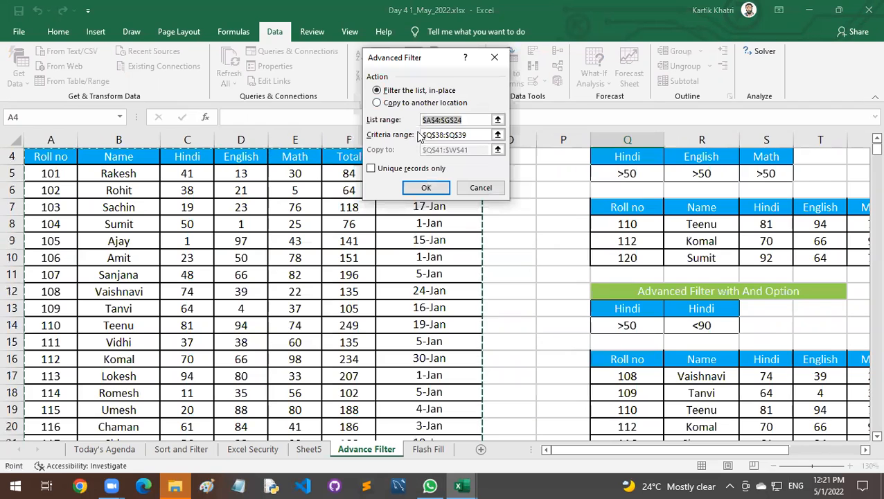
left_click(399, 104)
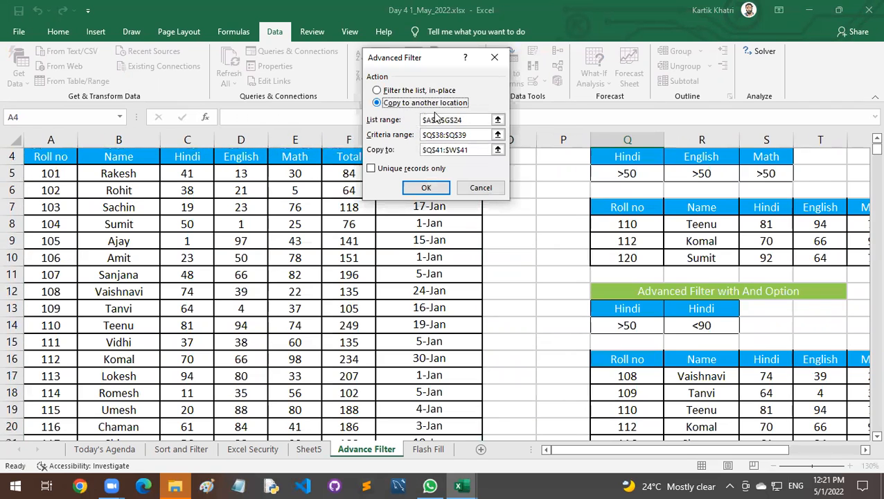
left_click(475, 134)
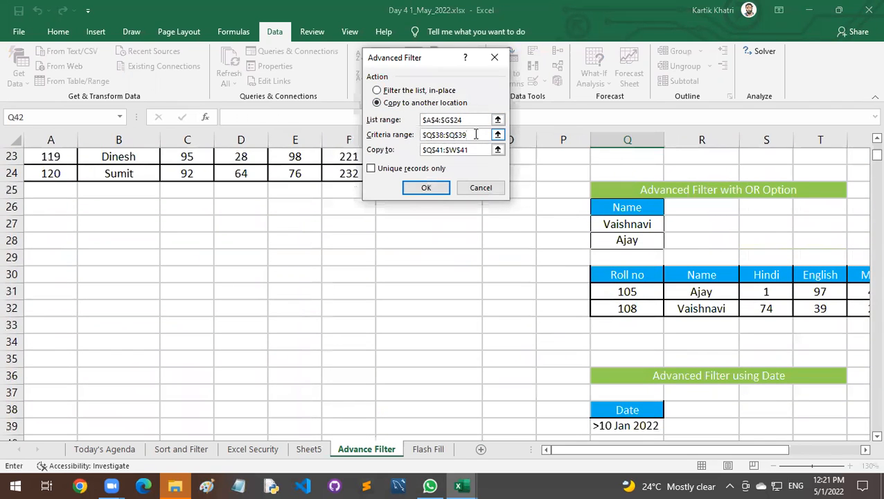
left_click_drag(475, 135, 407, 139)
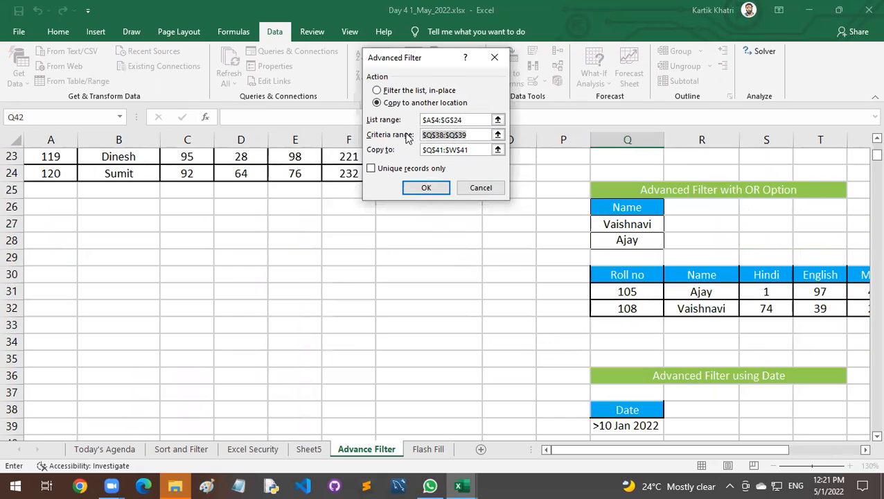
key("BackSpace")
scroll(584, 227, "down", 2)
left_click_drag(622, 310, 624, 322)
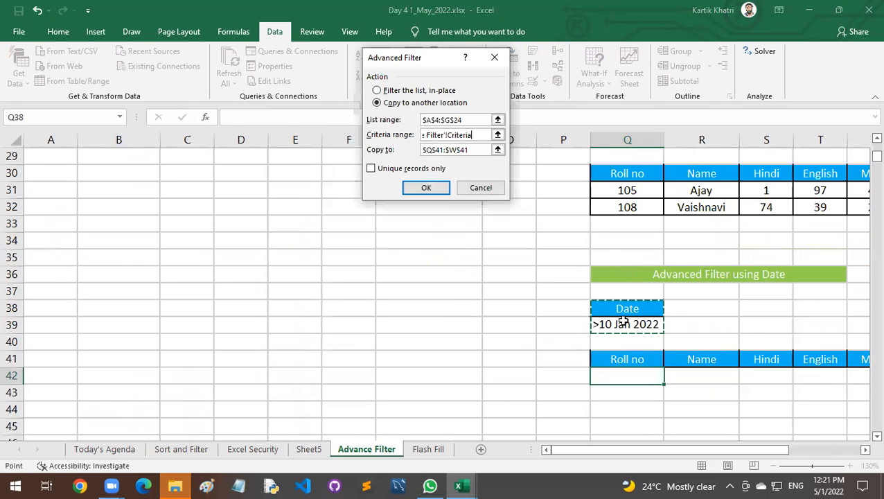
Replace the copy destination with the single cell Q41 and run the Advanced Filter.
left_click_drag(478, 149, 401, 151)
key("BackSpace")
left_click(446, 358)
left_click(425, 187)
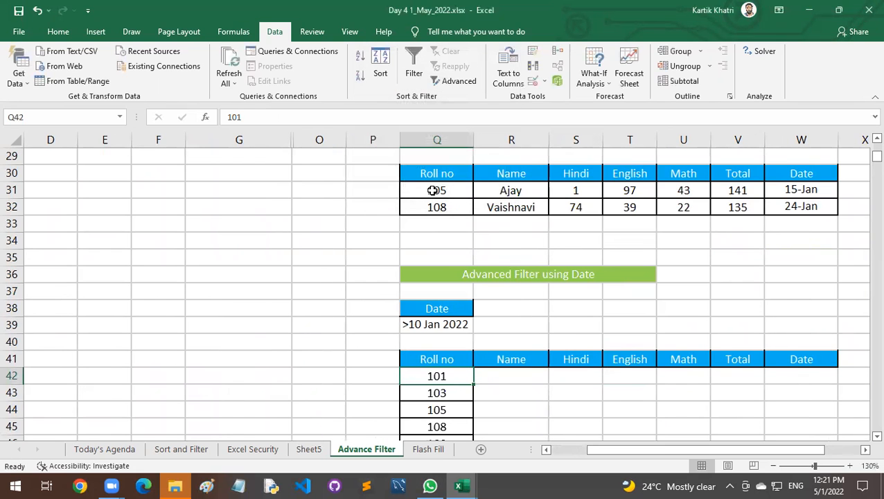
Look over the filter output below row 41 and clear the extracted roll numbers in Q42:Q51.
scroll(516, 352, "down", 4)
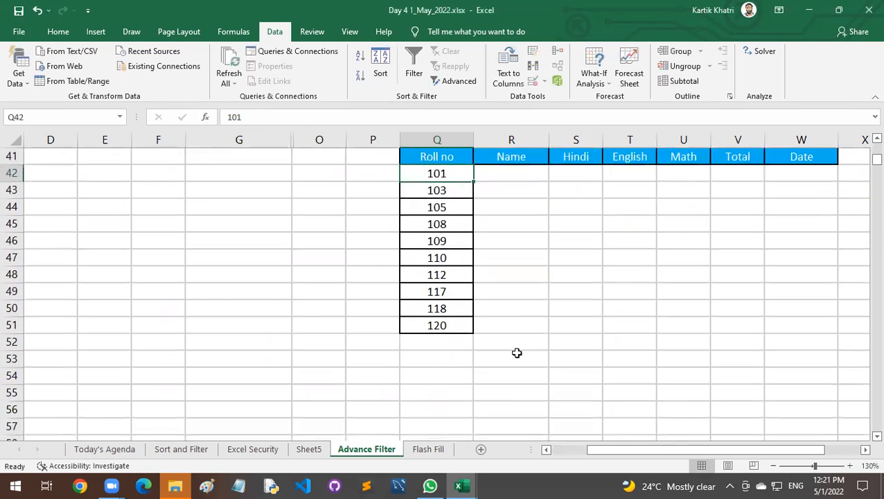
scroll(516, 353, "up", 2)
scroll(516, 352, "up", 1)
scroll(516, 353, "down", 2)
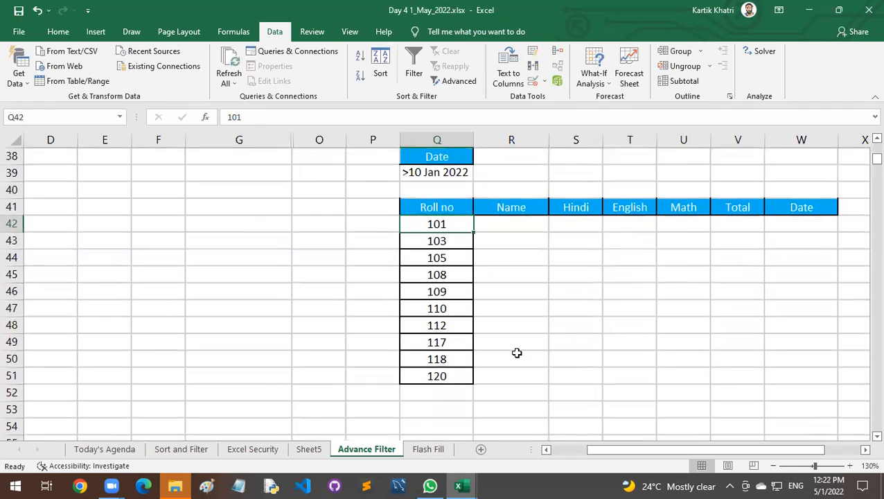
scroll(516, 353, "up", 1)
left_click_drag(454, 274, 460, 424)
key("Delete")
left_click(530, 346)
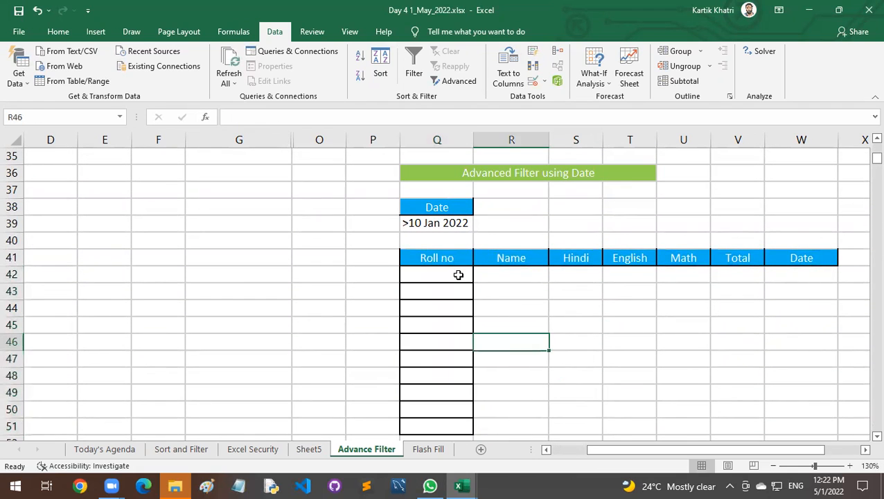
Begin a new Advanced Filter from cell A4, copying to another location, with A4:G24 reselected as the list range.
scroll(448, 287, "up", 2)
scroll(305, 272, "up", 8)
scroll(113, 209, "up", 2)
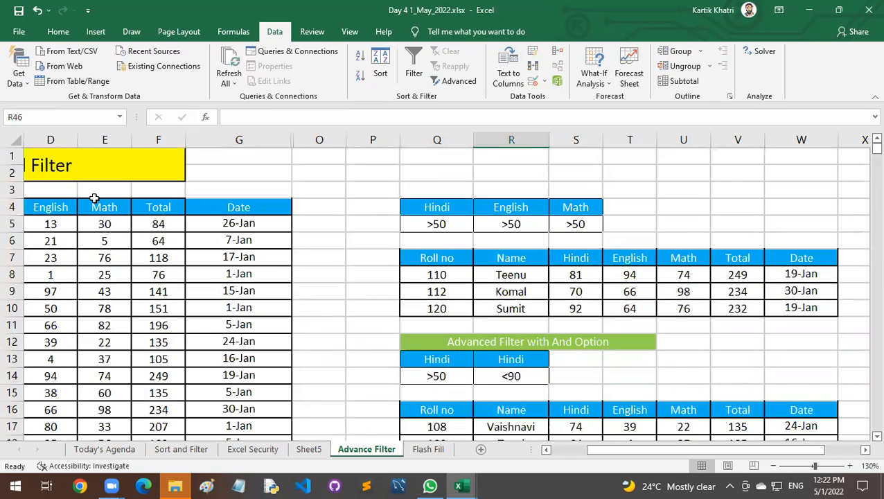
left_click(114, 208)
key("ctrl+Left")
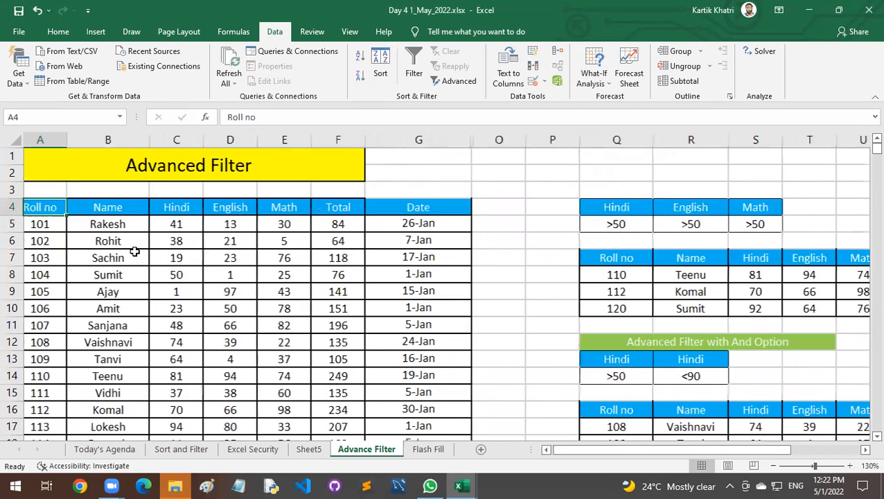
left_click_drag(56, 208, 69, 285)
left_click(142, 270)
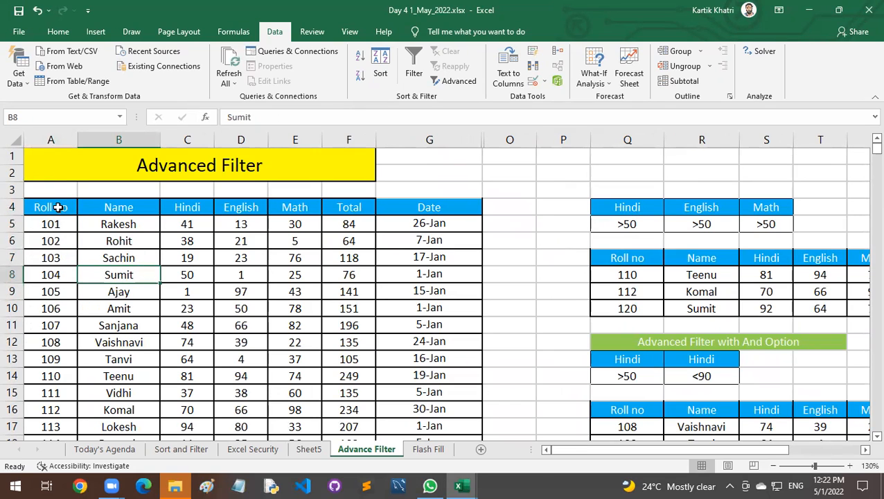
left_click(59, 207)
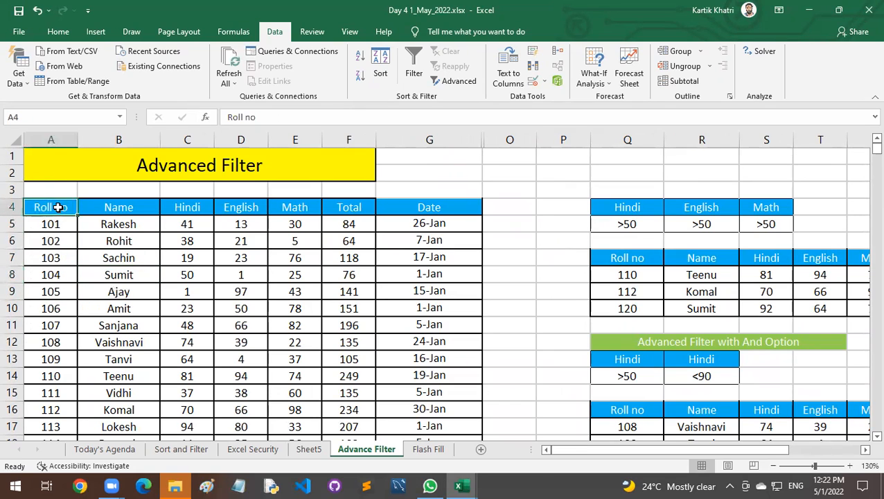
left_click(463, 83)
left_click(415, 104)
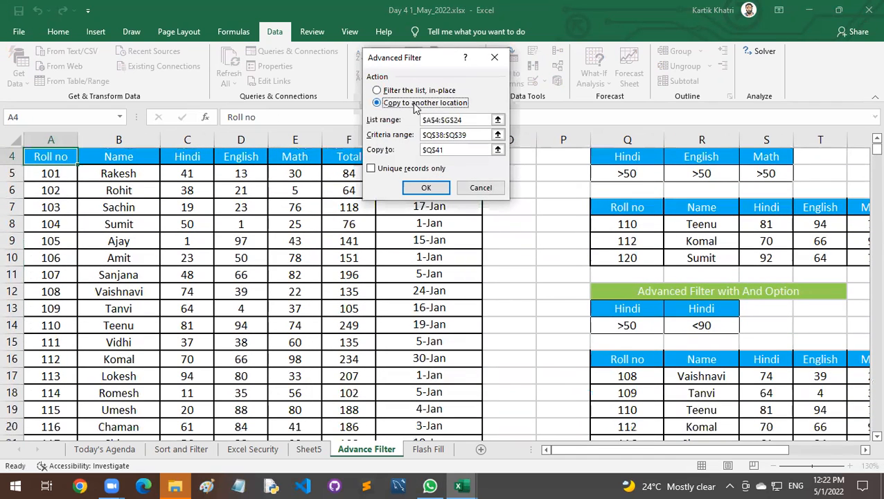
left_click_drag(460, 120, 416, 120)
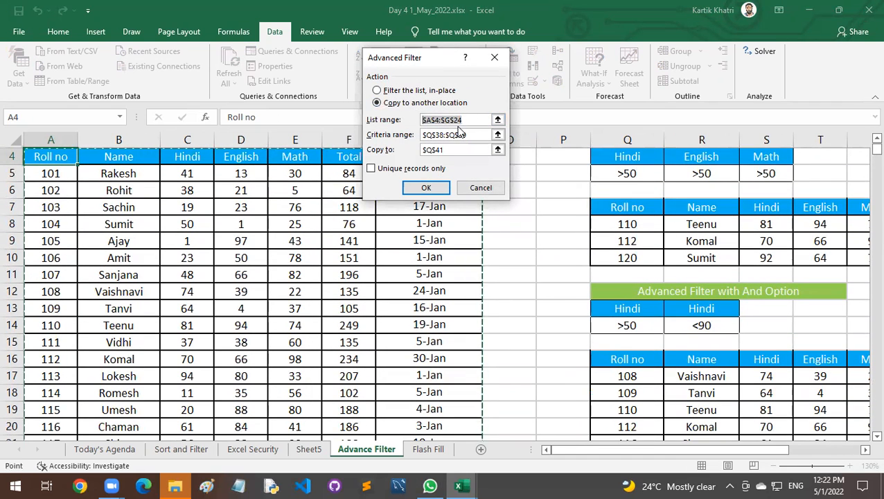
key("BackSpace")
left_click_drag(61, 157, 474, 197)
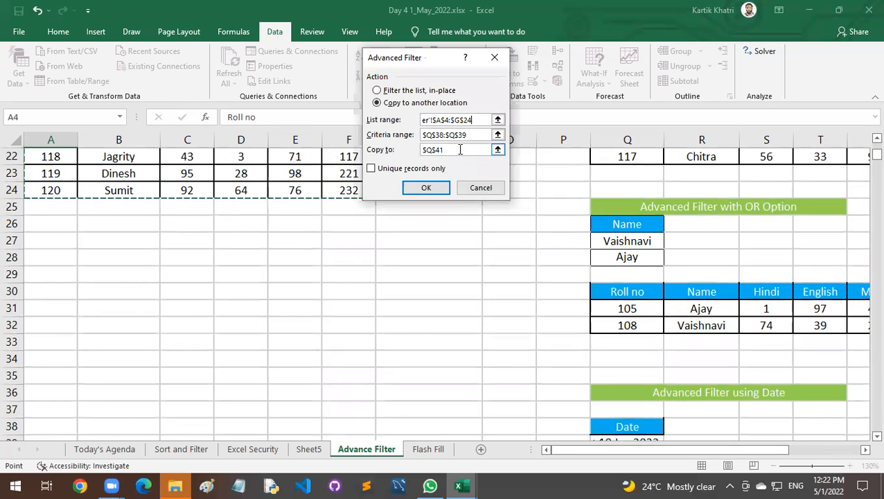
Reselect the date criterion cells Q38:Q39 as the filter's criteria range.
scroll(460, 150, "down", 1)
left_click(406, 136)
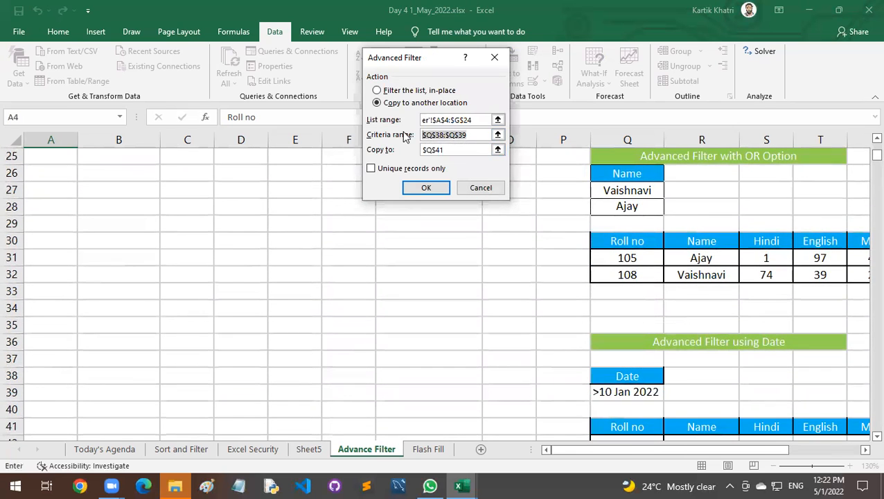
key("BackSpace")
left_click_drag(643, 375, 646, 393)
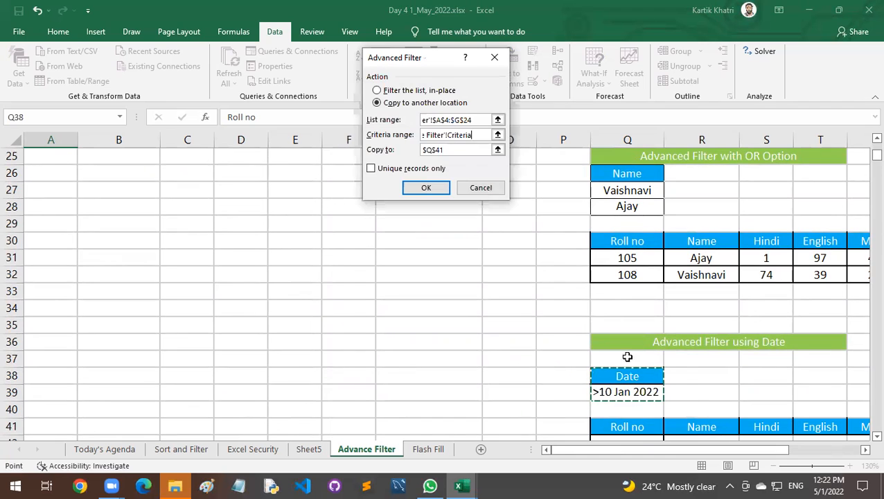
Set the copy destination to the Roll no header cell Q41 and run the Advanced Filter again.
left_click(452, 149)
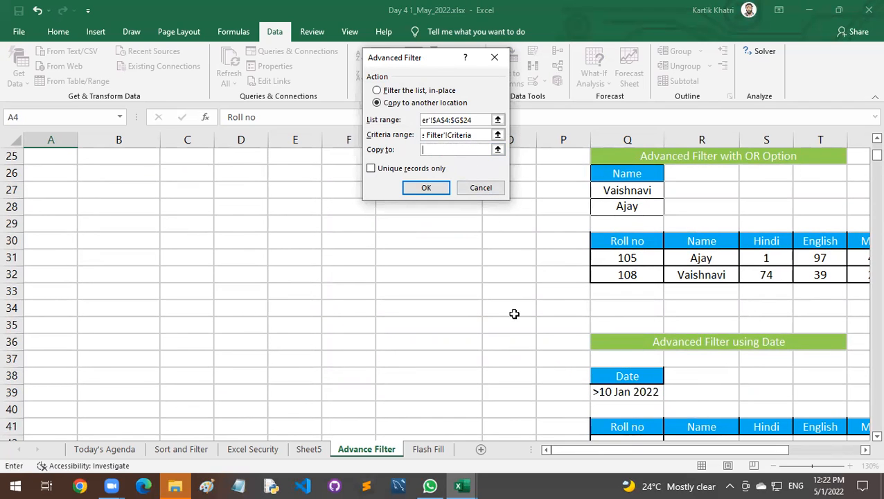
scroll(529, 338, "down", 2)
left_click(629, 325)
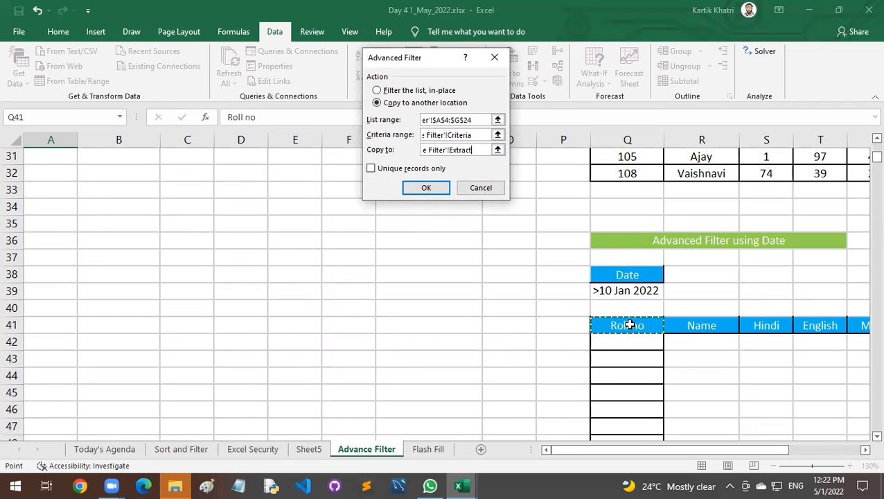
left_click(634, 340)
left_click(637, 360)
left_click(618, 322)
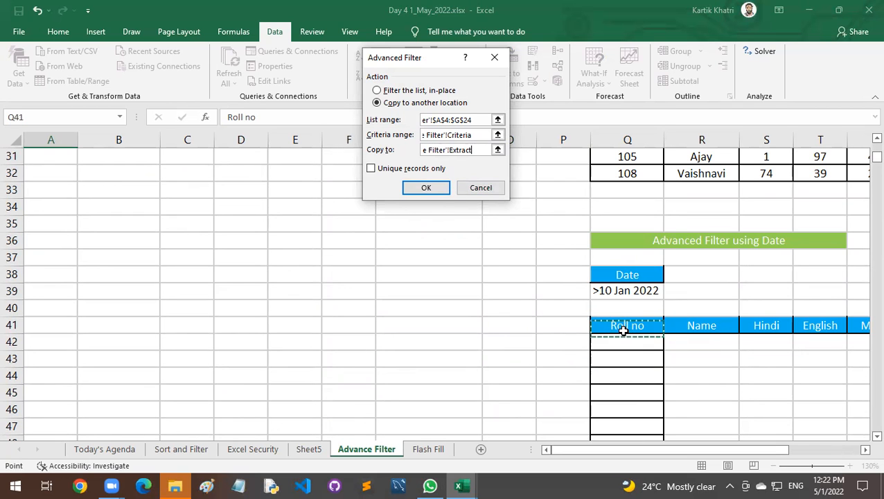
left_click(437, 191)
Delete the date filter's output cells Q41:W52, including the header row, shifting the cells left.
scroll(703, 345, "down", 11)
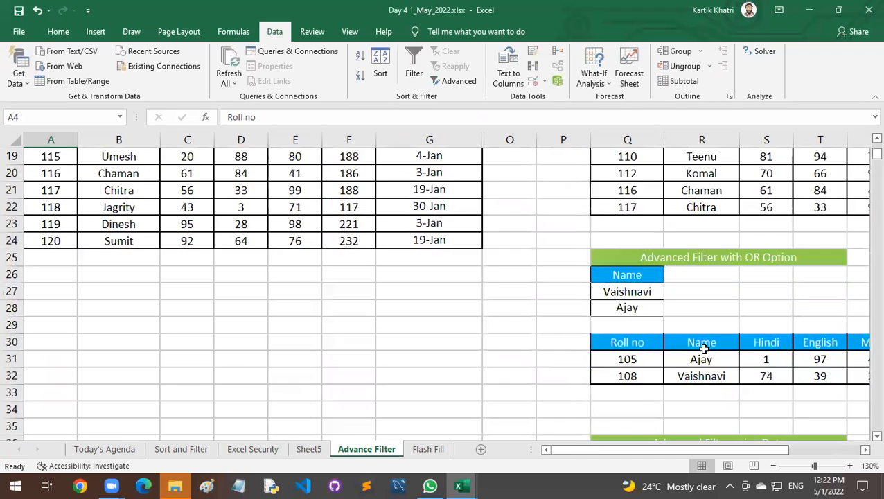
scroll(704, 348, "down", 3)
scroll(704, 348, "up", 3)
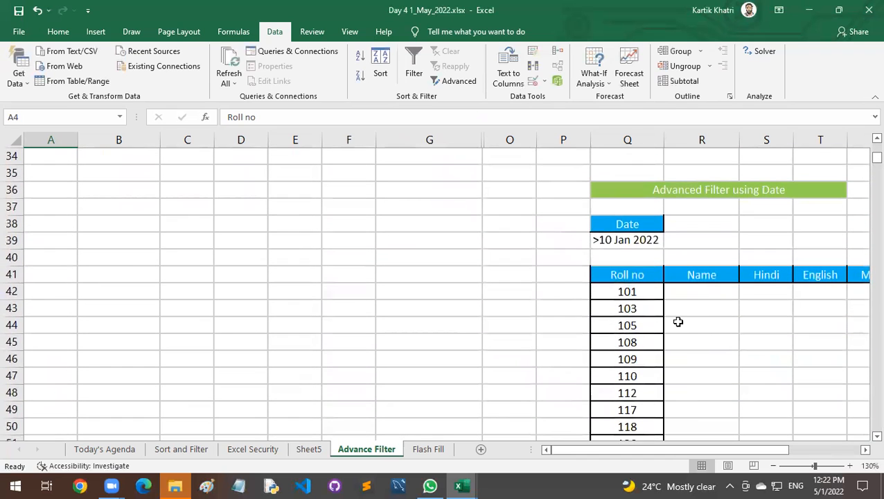
left_click_drag(636, 276, 864, 426)
key("ctrl+minus")
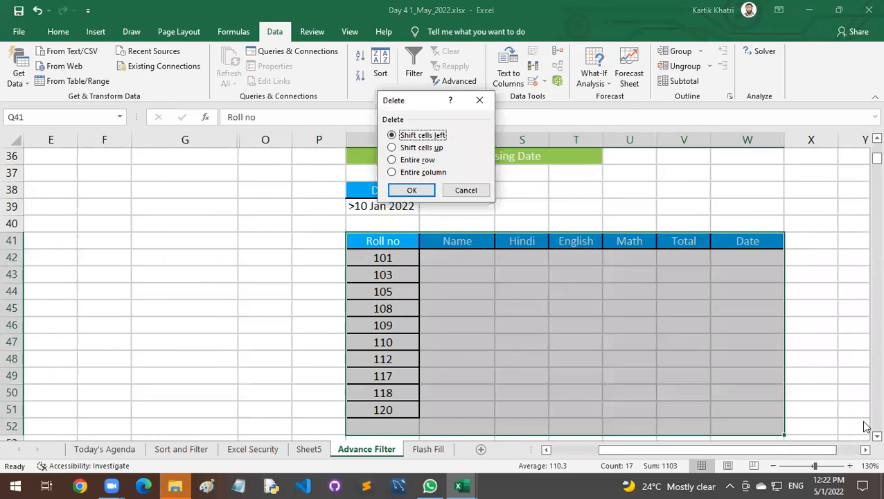
key("Return")
scroll(405, 292, "up", 2)
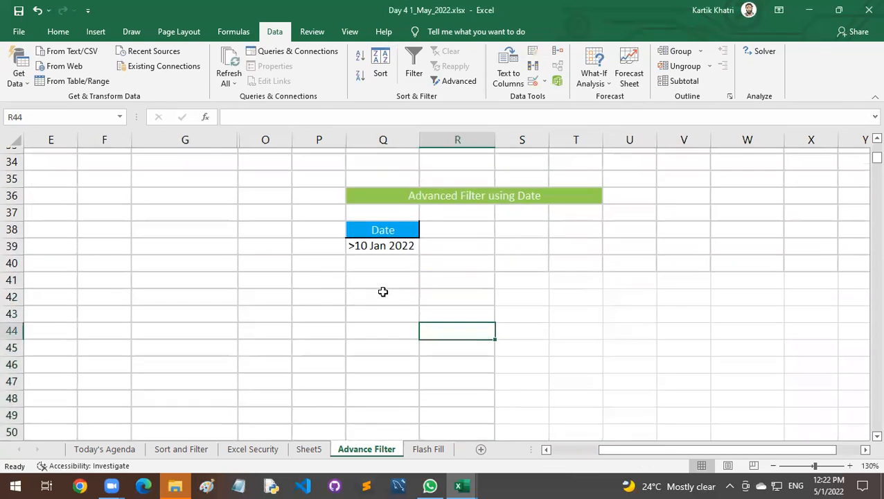
Begin a new Advanced Filter from cell Q41, copying to another location, with A4:G24 as the list range.
left_click_drag(228, 138, 267, 139)
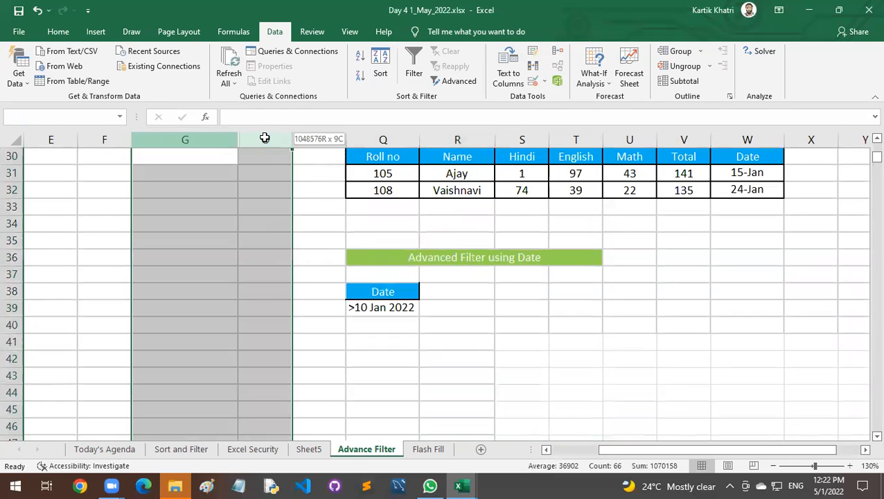
left_click(404, 305)
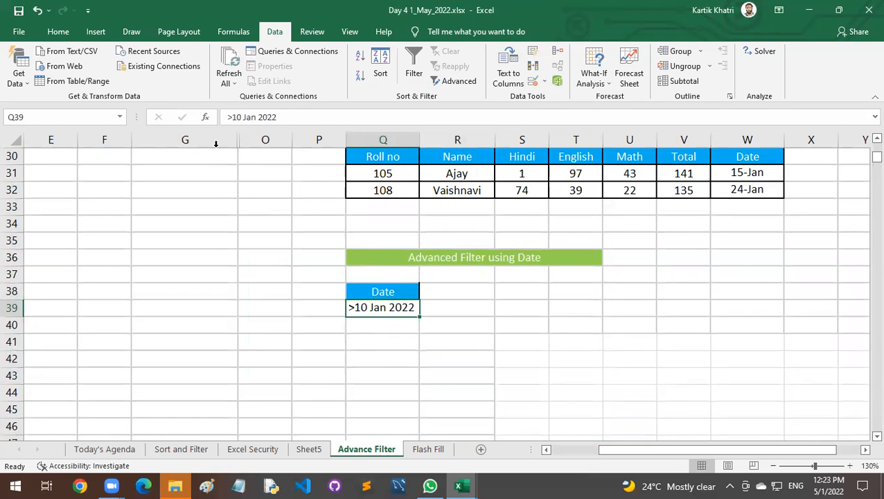
left_click(389, 338)
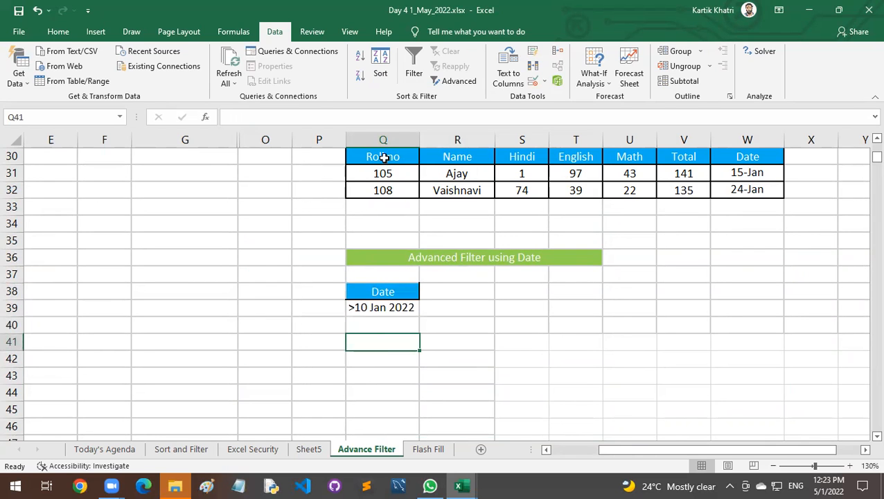
left_click(459, 81)
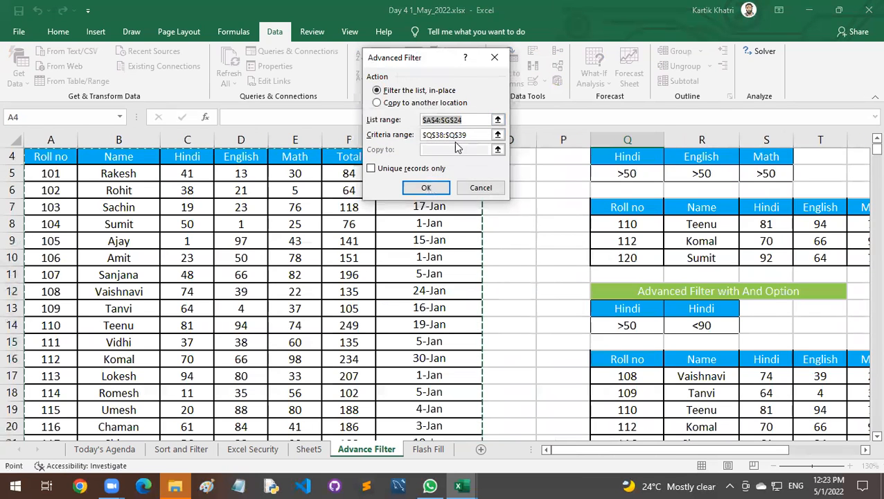
left_click(471, 134)
left_click(387, 102)
left_click(463, 119)
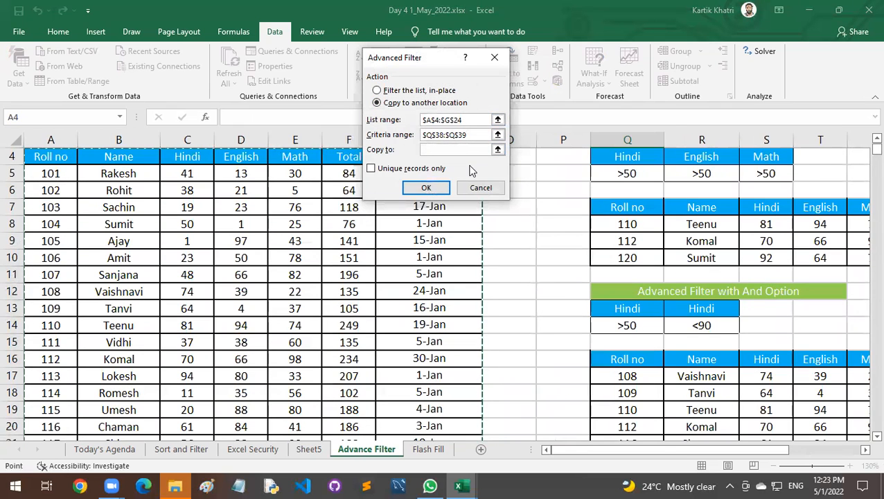
Run the filter with the date criterion Q38:Q39 as the criteria range and cell Q41 as the copy destination.
key("Tab")
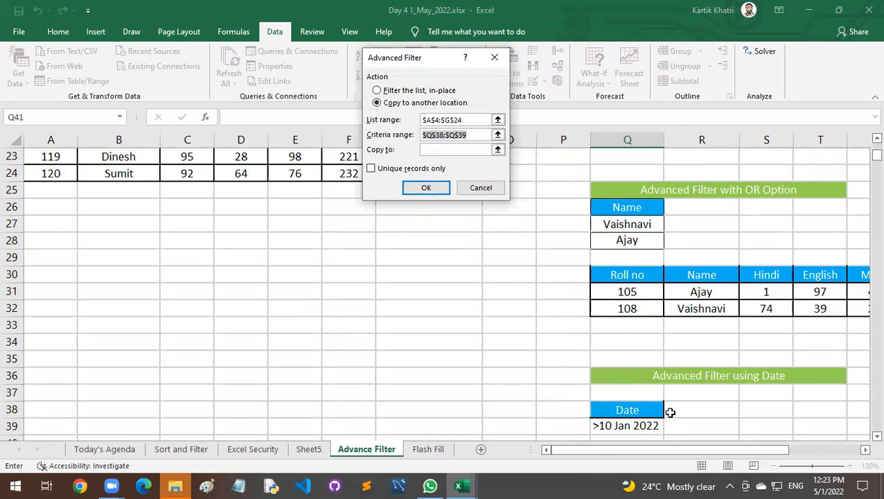
scroll(670, 412, "down", 1)
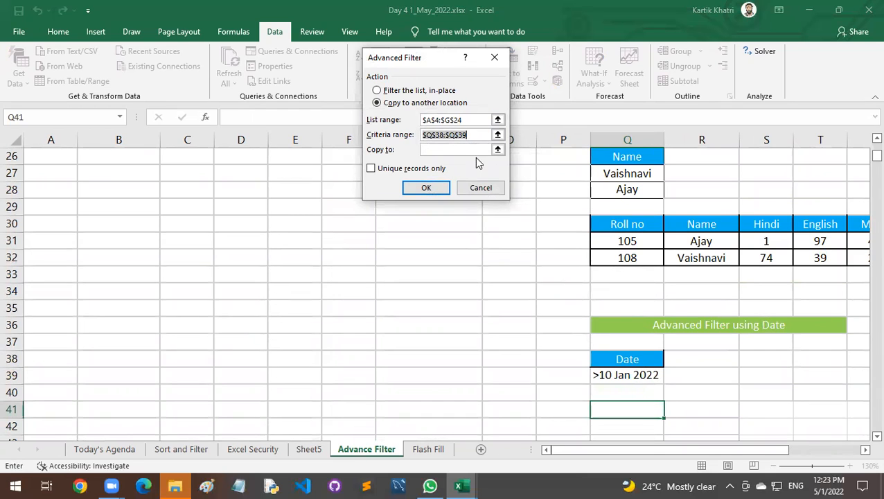
left_click_drag(635, 361, 642, 372)
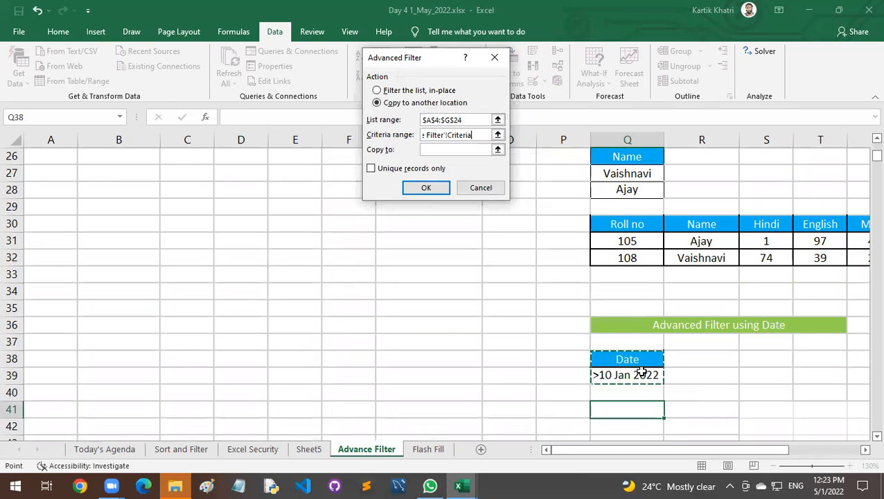
left_click(457, 150)
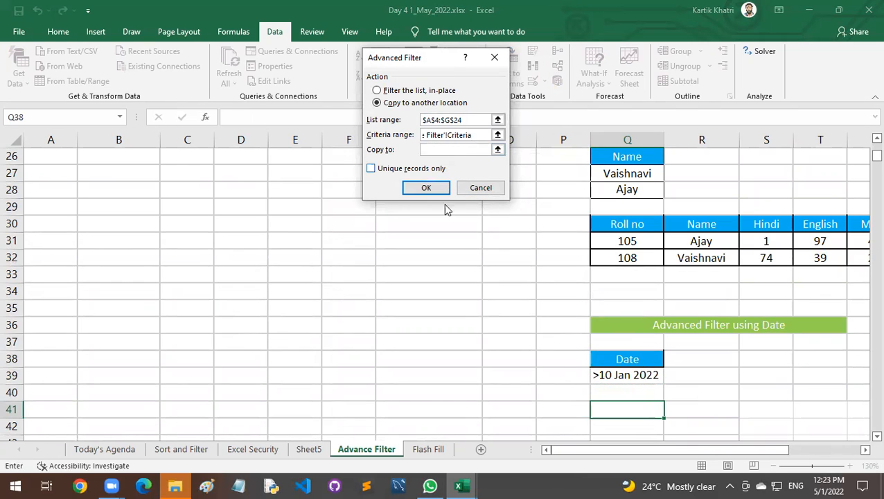
left_click(619, 408)
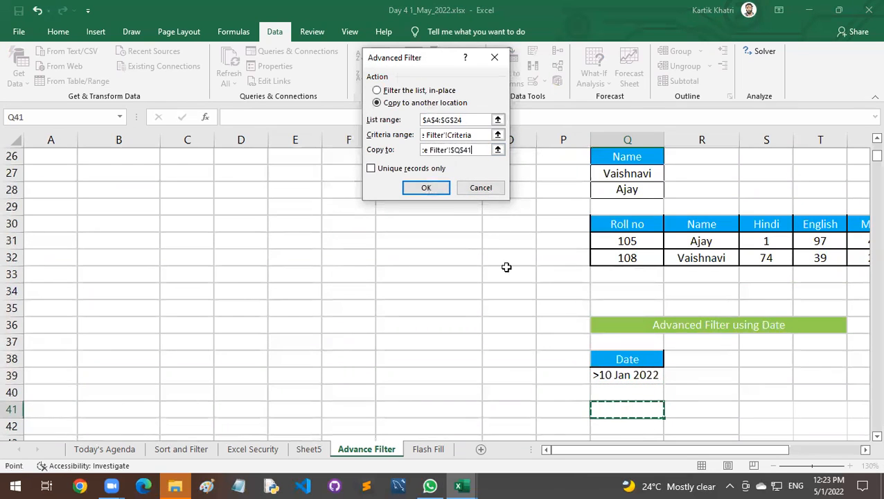
left_click(440, 187)
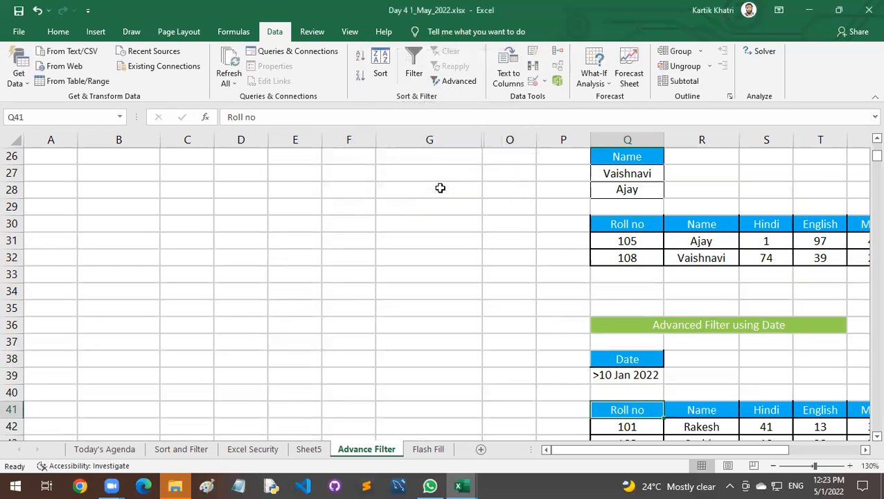
Examine the Date column of the extracted records against the >10 Jan 2022 criterion.
scroll(696, 356, "down", 5)
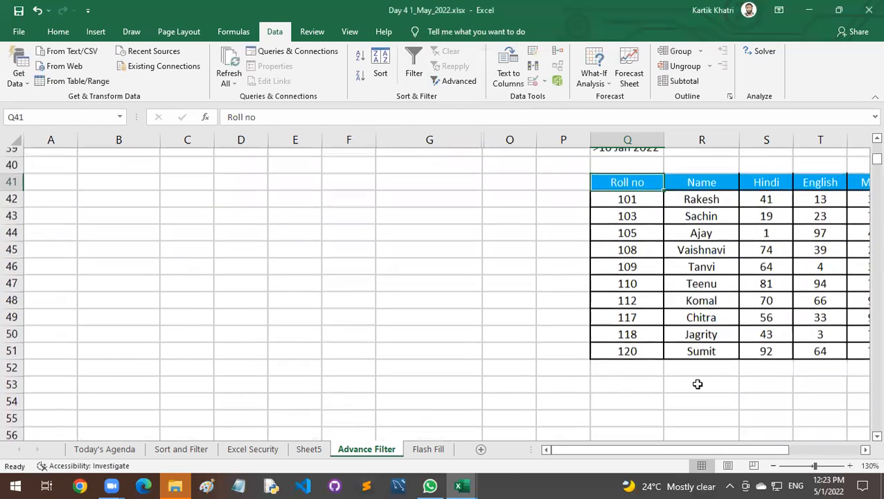
left_click_drag(696, 450, 769, 450)
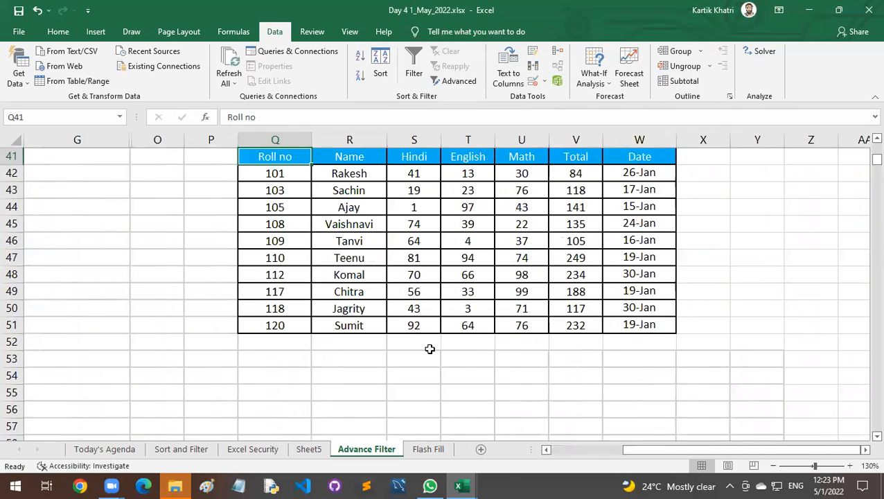
scroll(429, 349, "up", 1)
scroll(430, 348, "up", 1)
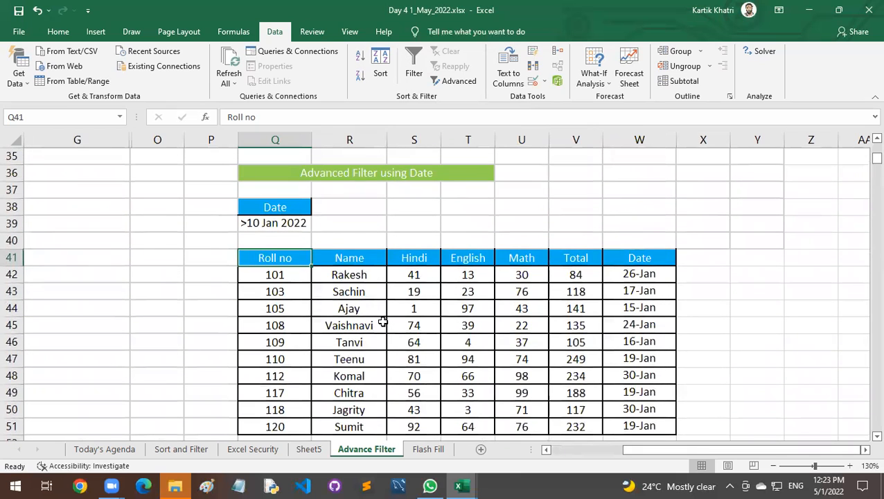
scroll(382, 322, "down", 1)
left_click_drag(637, 223, 654, 376)
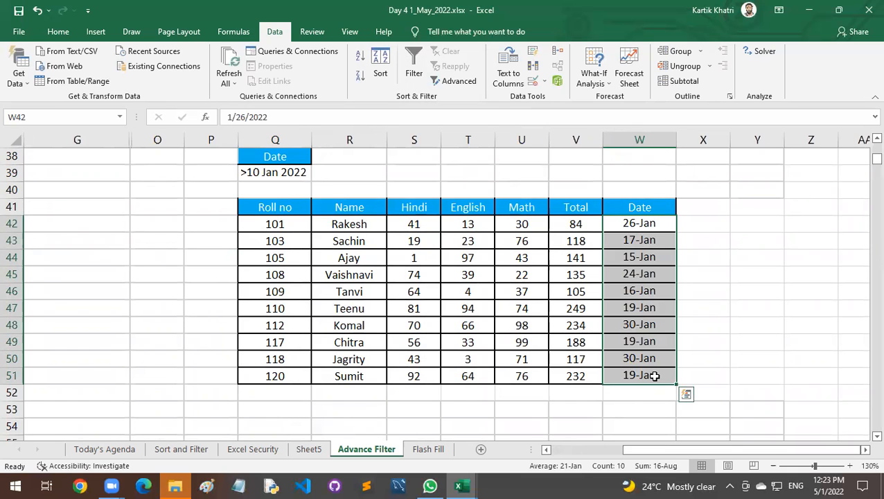
scroll(273, 358, "up", 1)
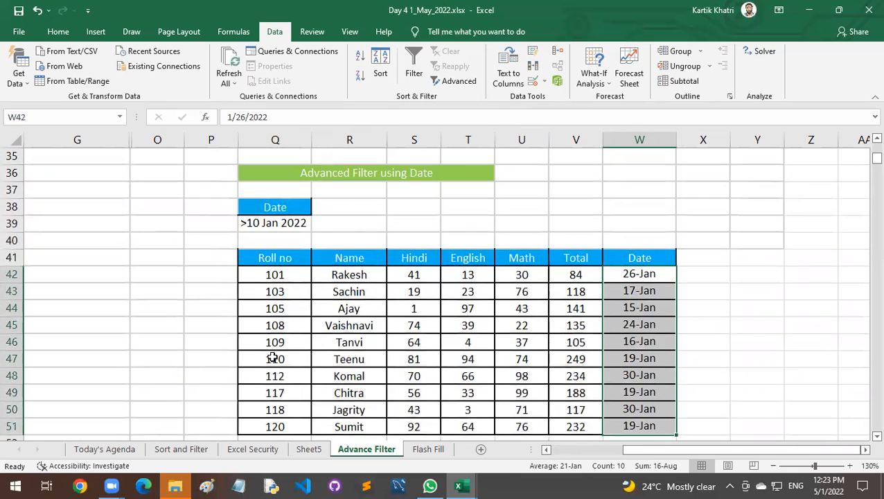
scroll(273, 358, "down", 3)
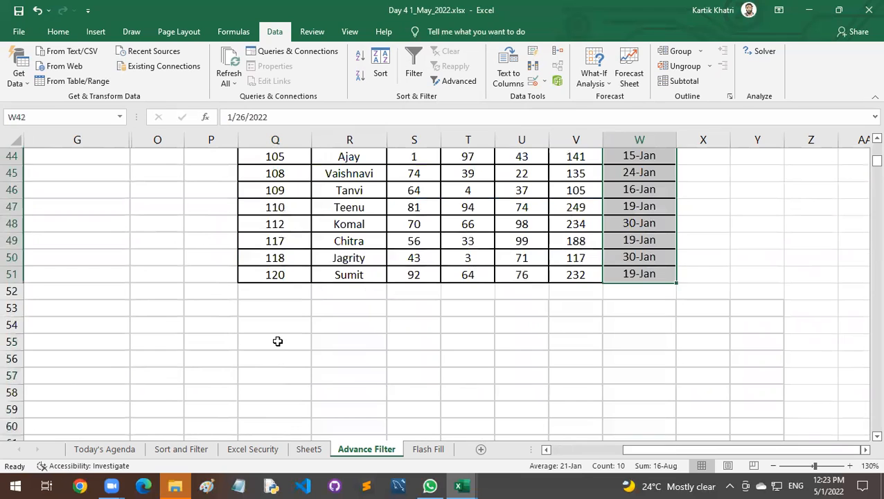
Copy the date criterion cells Q38:Q39 to both Q54 and R54, side by side below the extracted records.
scroll(277, 342, "up", 2)
left_click_drag(283, 156, 287, 172)
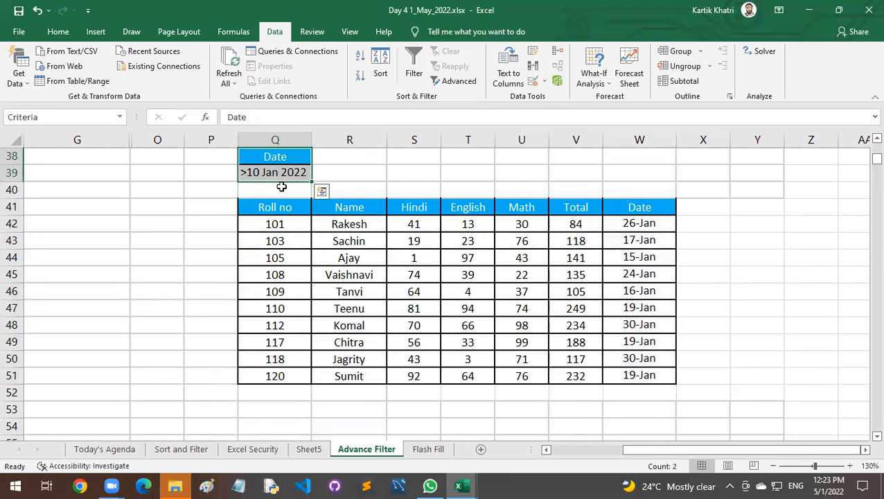
key("ctrl+c")
scroll(284, 207, "down", 2)
left_click(286, 323)
key("ctrl+v")
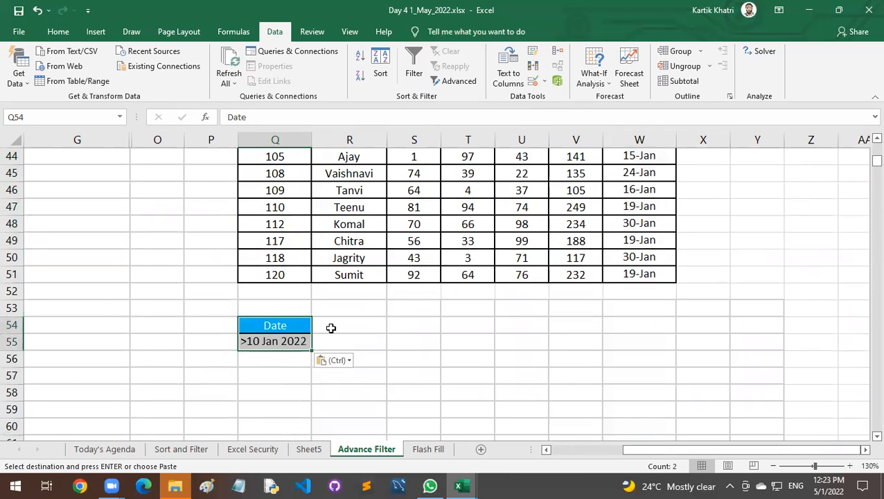
left_click(320, 325)
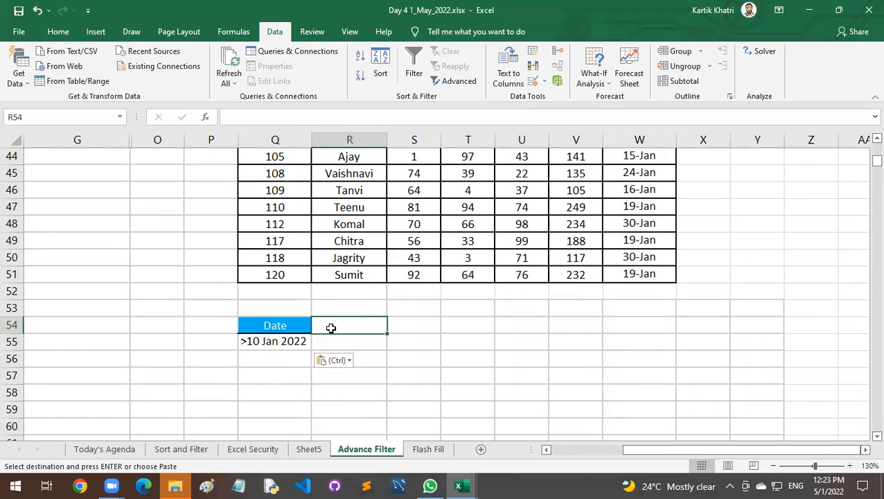
key("ctrl+v")
Change the second date criterion in cell R55 to <20 Jan 2022.
left_click(245, 341)
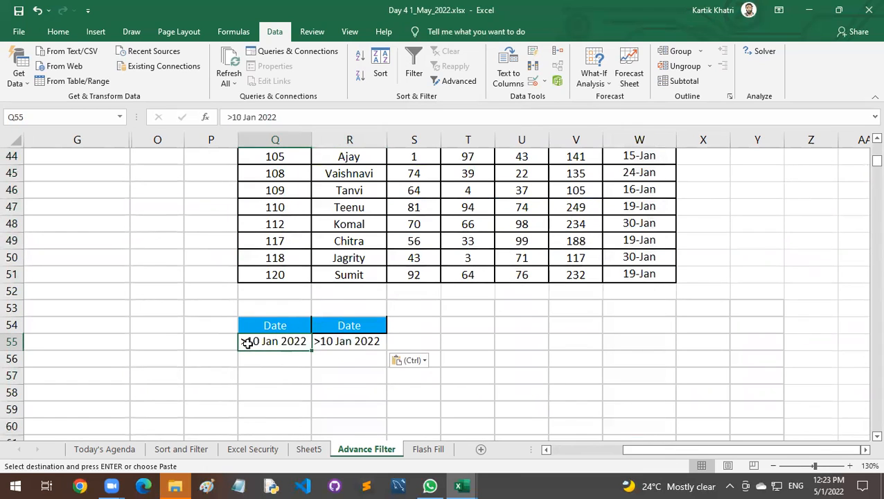
double_click(319, 340)
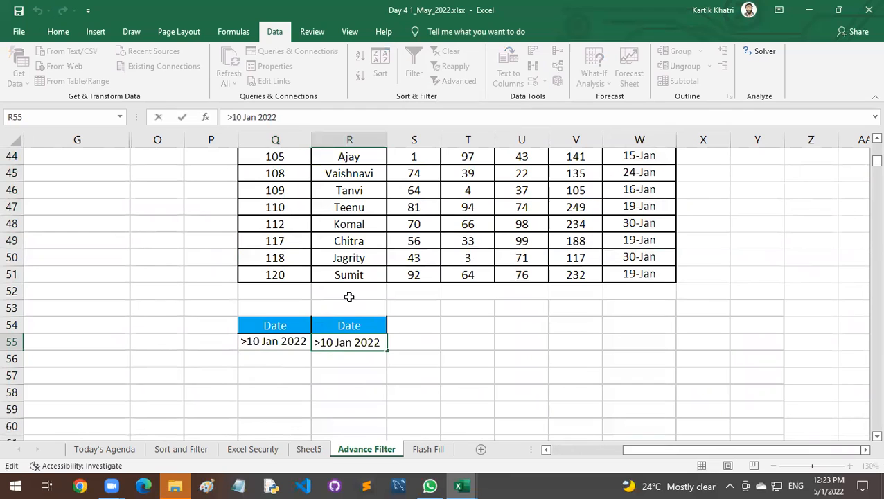
key("BackSpace")
type("<")
key("Delete")
type("2")
key("Return")
Try stacking the <20 Jan 2022 criterion in Q56 under the first one and deleting the second Date header in R54.
left_click_drag(280, 343, 288, 368)
left_click(334, 341)
left_click(332, 349)
left_click(338, 326)
key("Delete")
key("Return")
Undo the deletion of the second Date header and the move of the <20 Jan 2022 criterion.
key("ctrl+z")
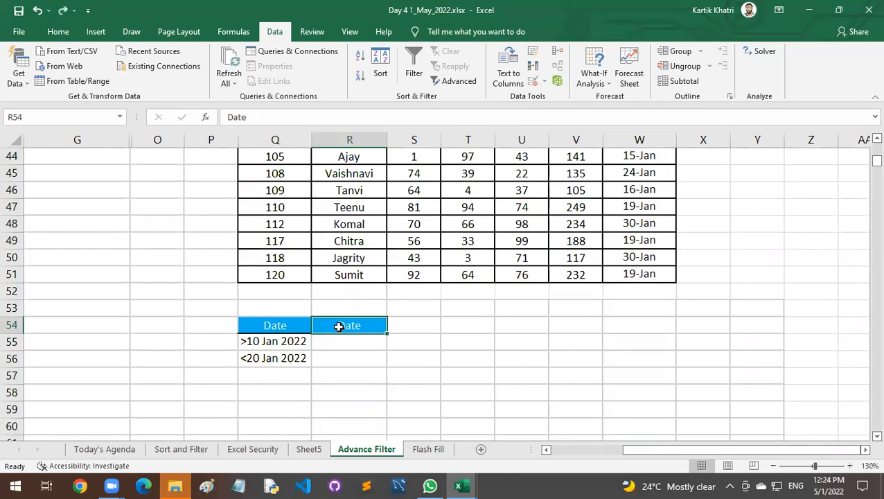
key("ctrl+z")
key("Down")
key("Left")
key("Up")
key("Up")
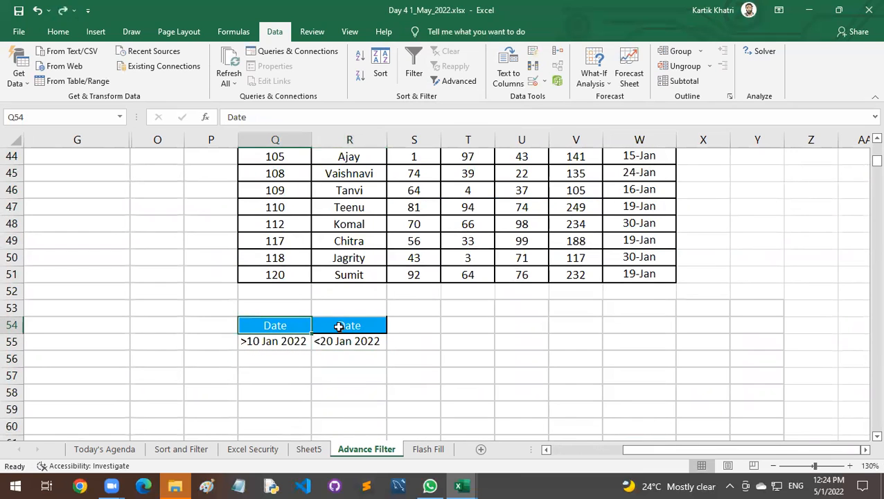
Begin another Advanced Filter from cell Q57, with the paired date criteria Q54:R55 as the criteria range.
left_click_drag(303, 325, 339, 339)
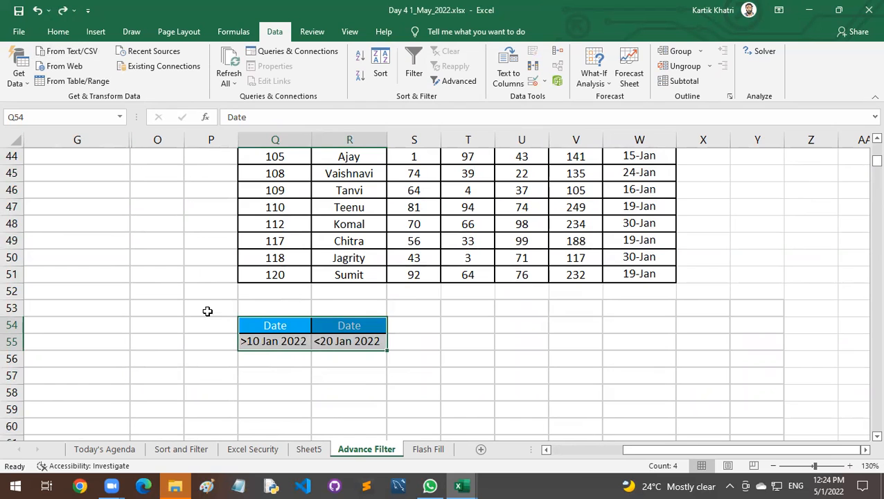
left_click(281, 372)
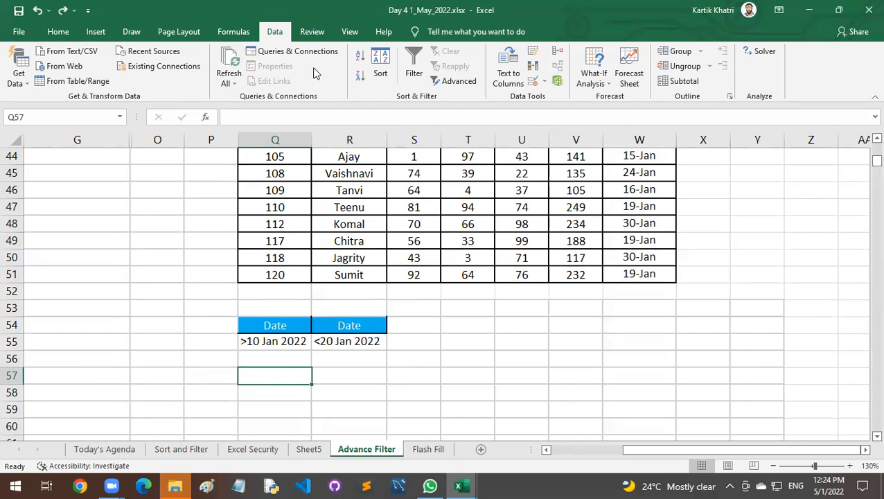
left_click(459, 81)
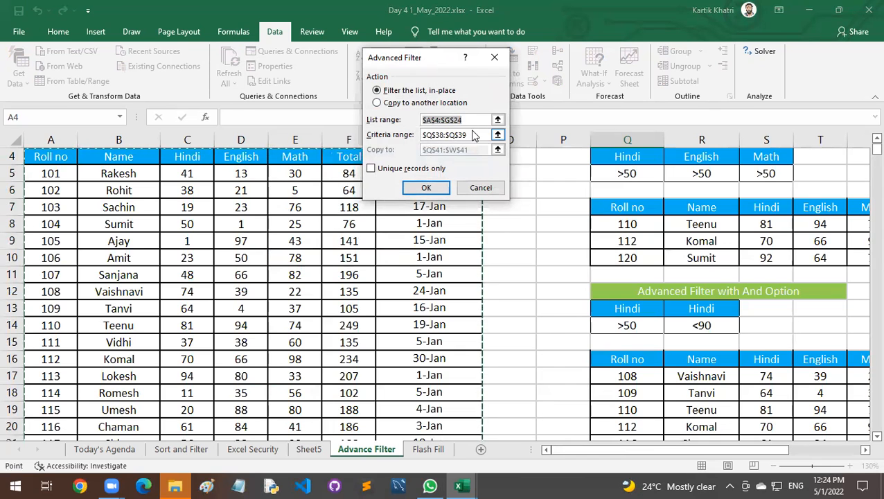
left_click(473, 135)
left_click_drag(476, 134, 413, 132)
key("BackSpace")
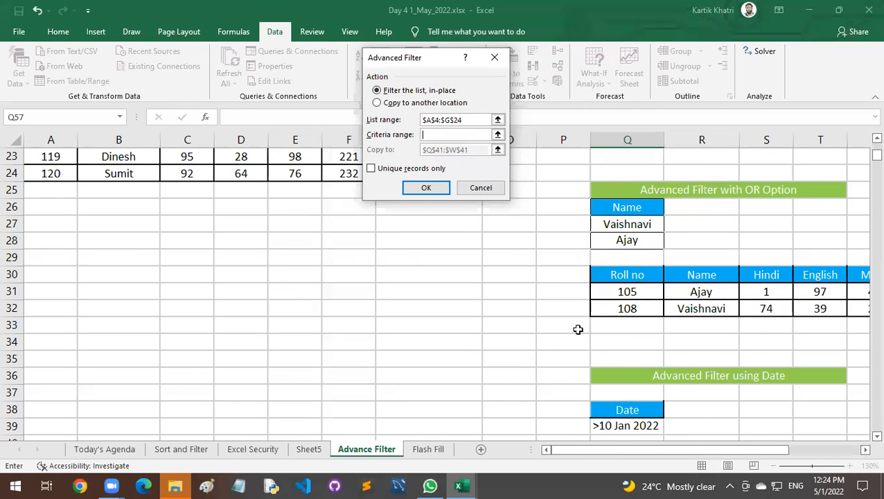
scroll(578, 329, "down", 7)
left_click_drag(616, 327, 691, 339)
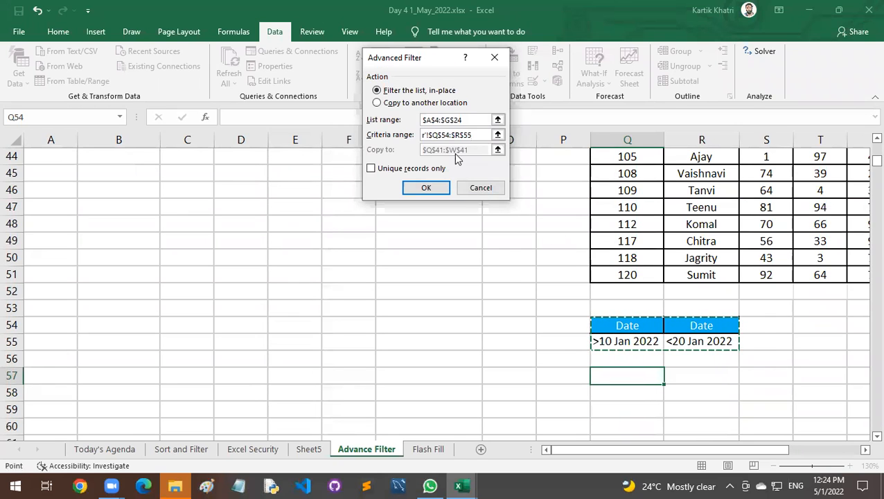
Set the filter to copy to another location, with cell Q57 as the destination, and run it.
left_click(377, 103)
left_click_drag(477, 150, 414, 147)
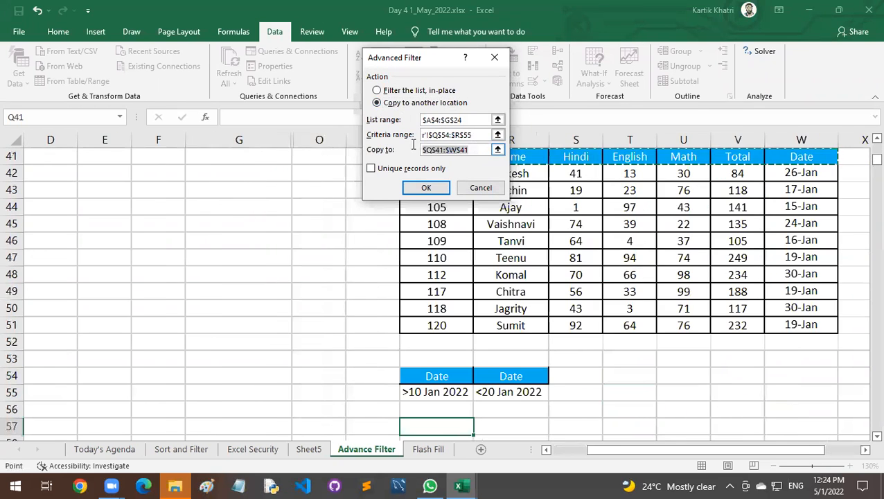
key("BackSpace")
scroll(460, 277, "down", 3)
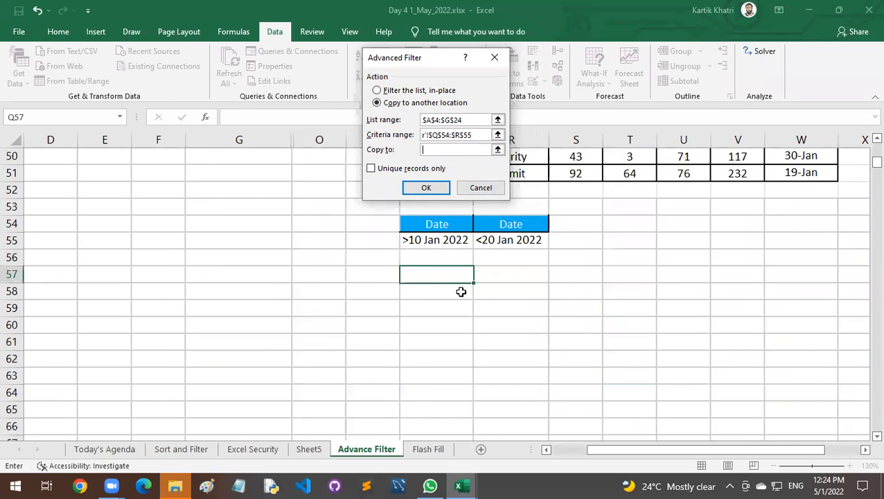
left_click(446, 273)
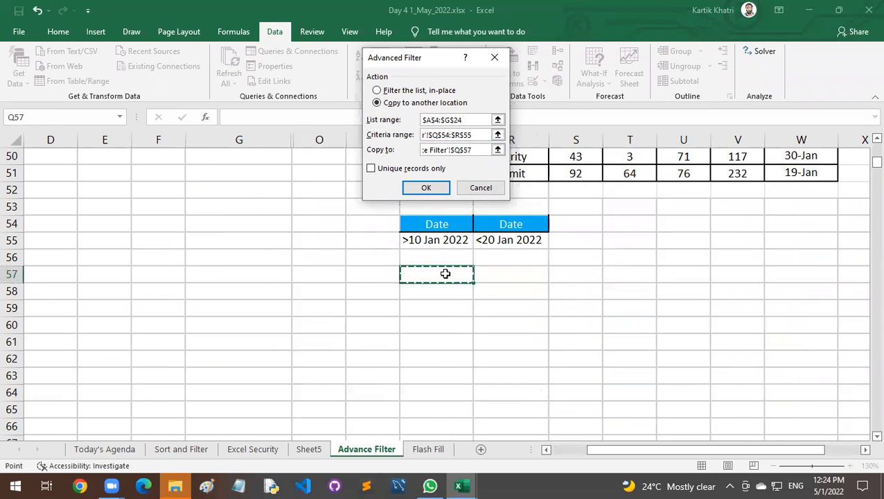
left_click(437, 189)
Check the dates in the new output W58:W63 and compare them with the earlier extracted records above.
left_click_drag(808, 291, 809, 371)
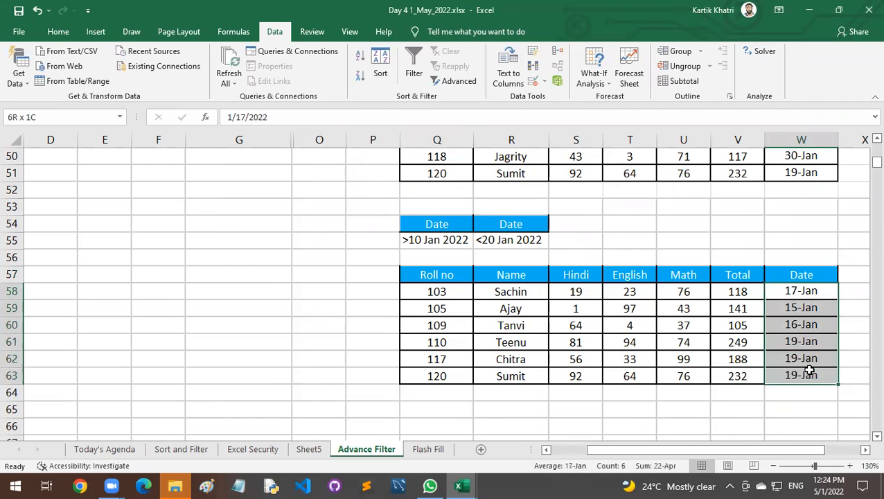
left_click_drag(801, 290, 810, 372)
scroll(504, 299, "up", 4)
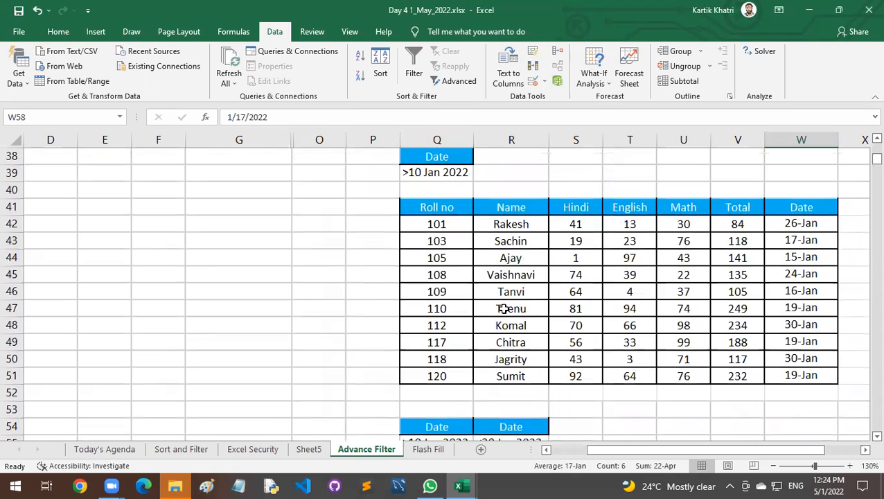
scroll(523, 343, "up", 4)
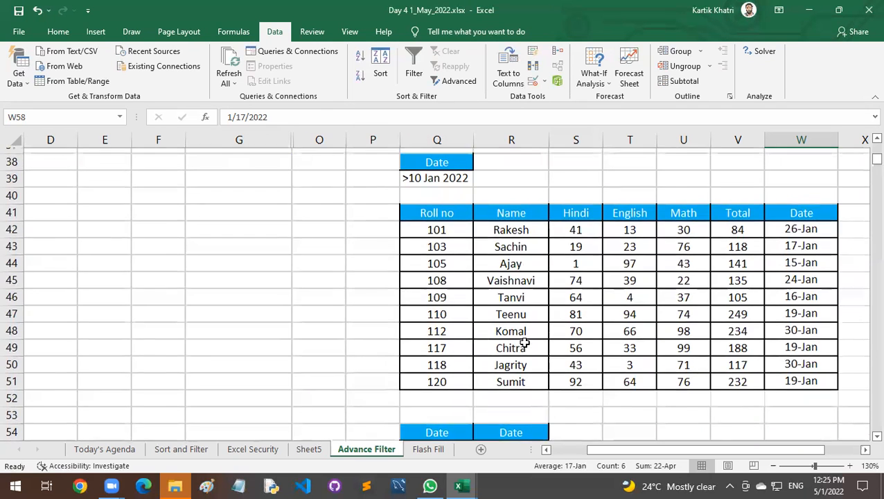
Review the earlier Advanced Filter examples, including the three-subject >50 criteria in Q4:S5 and their output in Q7:W10.
scroll(525, 342, "up", 2)
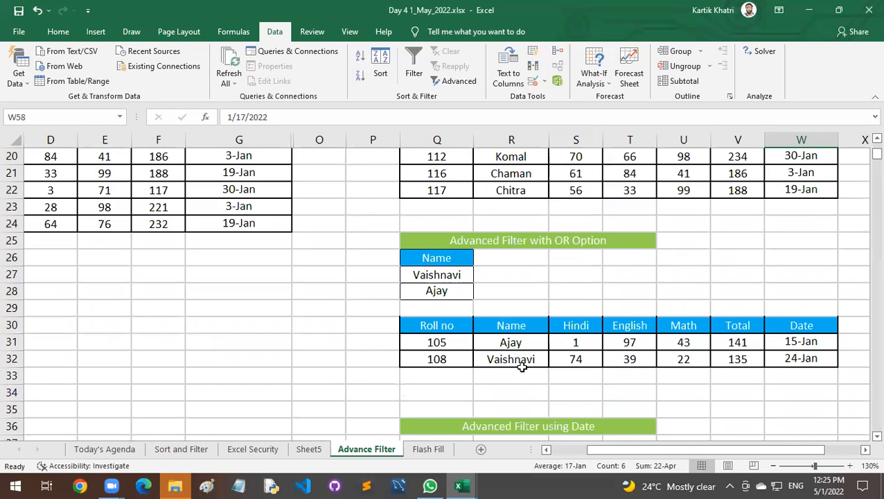
scroll(522, 367, "up", 6)
scroll(522, 367, "down", 10)
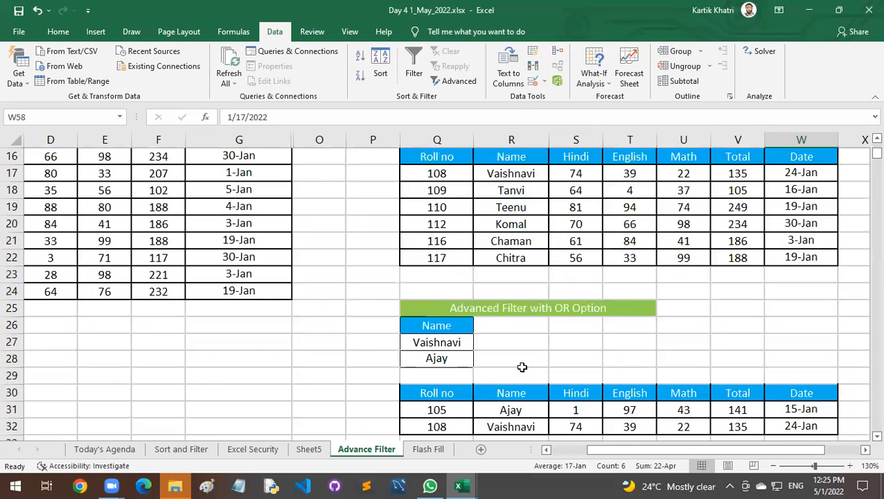
scroll(521, 367, "down", 4)
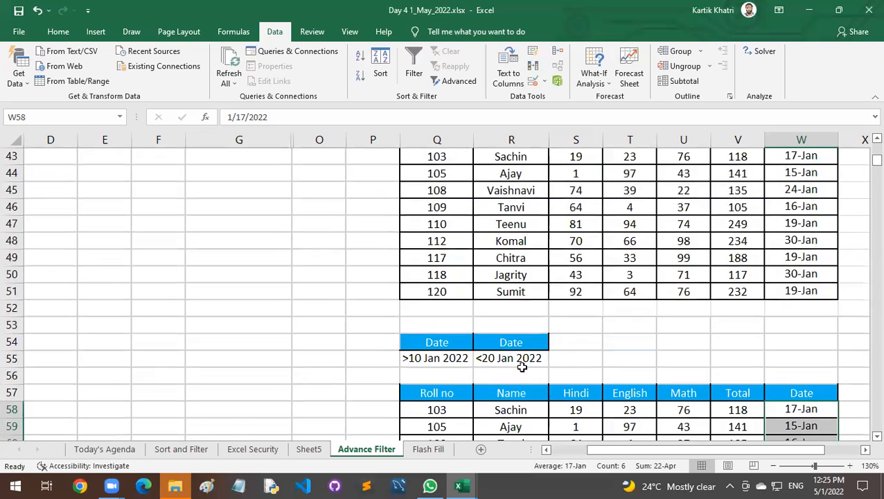
scroll(522, 368, "down", 2)
scroll(521, 367, "up", 4)
scroll(517, 363, "up", 12)
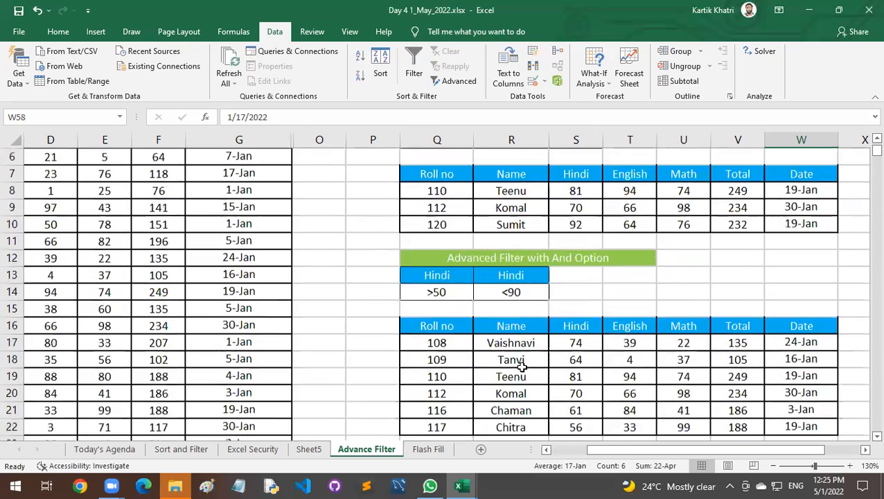
left_click_drag(451, 207, 596, 223)
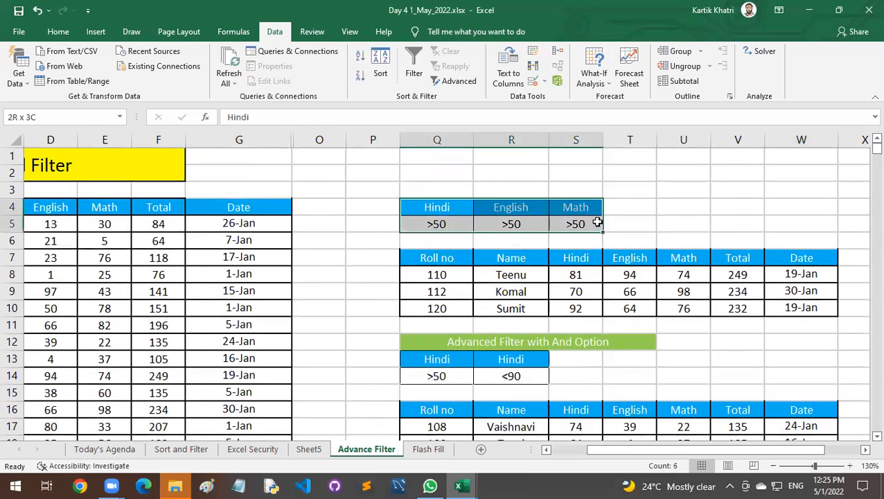
left_click(626, 219)
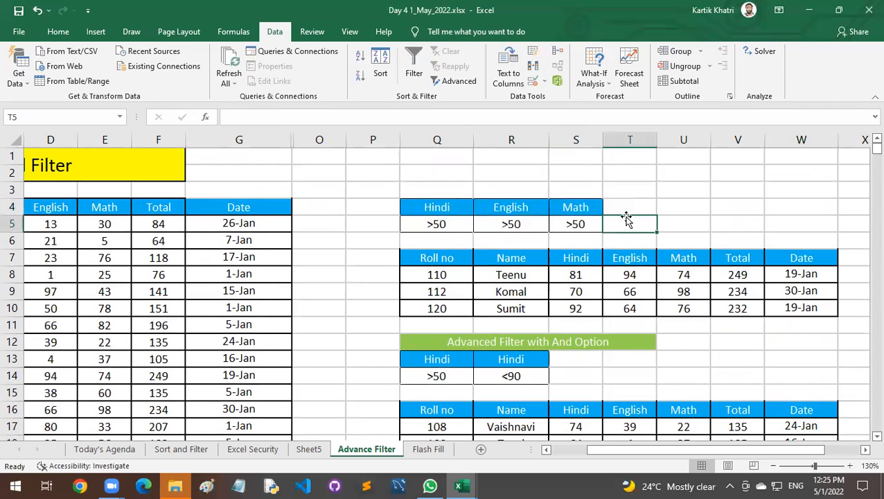
left_click_drag(426, 259, 738, 308)
left_click(737, 308)
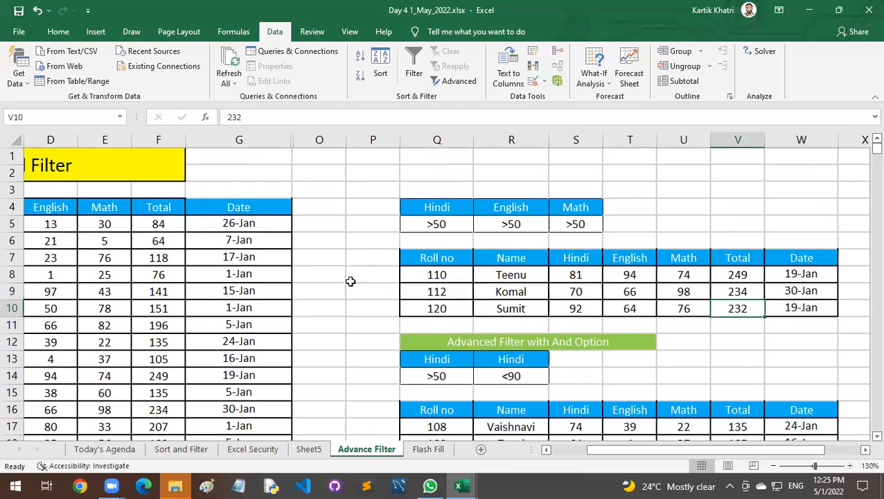
left_click(266, 270)
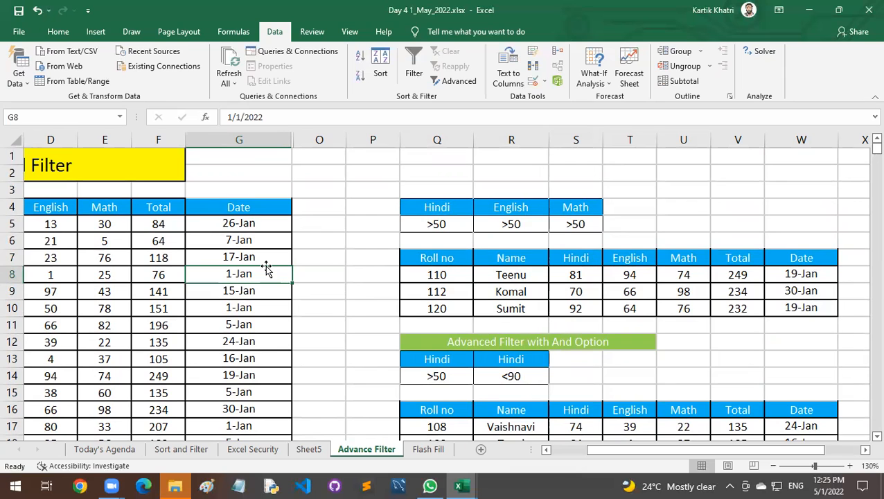
Review the paired date criteria in Q54:R55 and the extracted records starting at Q57.
scroll(431, 274, "down", 19)
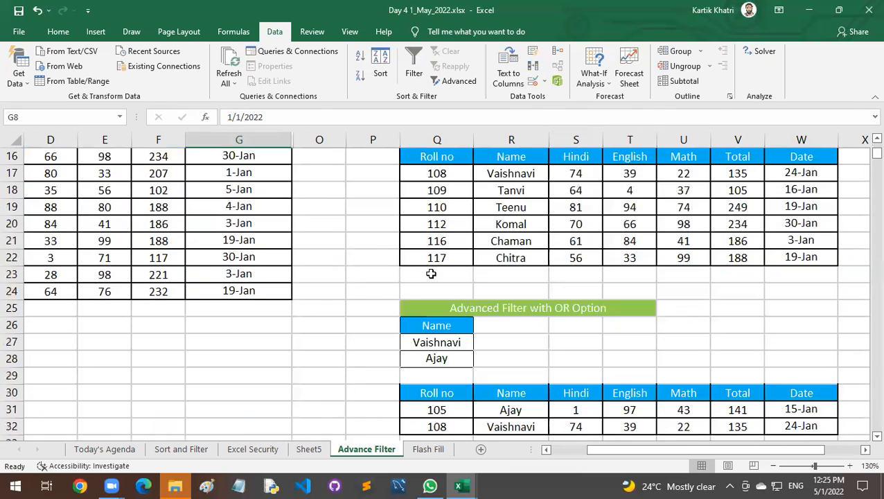
scroll(431, 273, "up", 3)
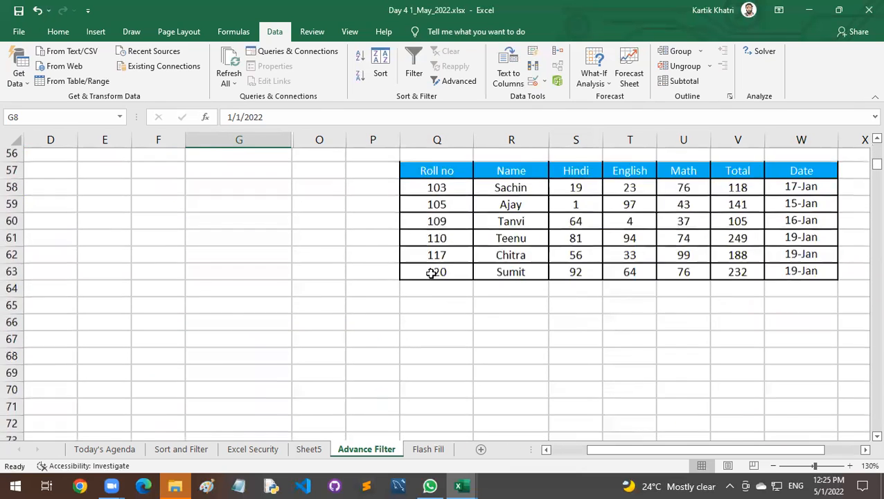
left_click_drag(437, 240, 488, 258)
left_click_drag(464, 292, 502, 334)
left_click_drag(451, 299, 520, 361)
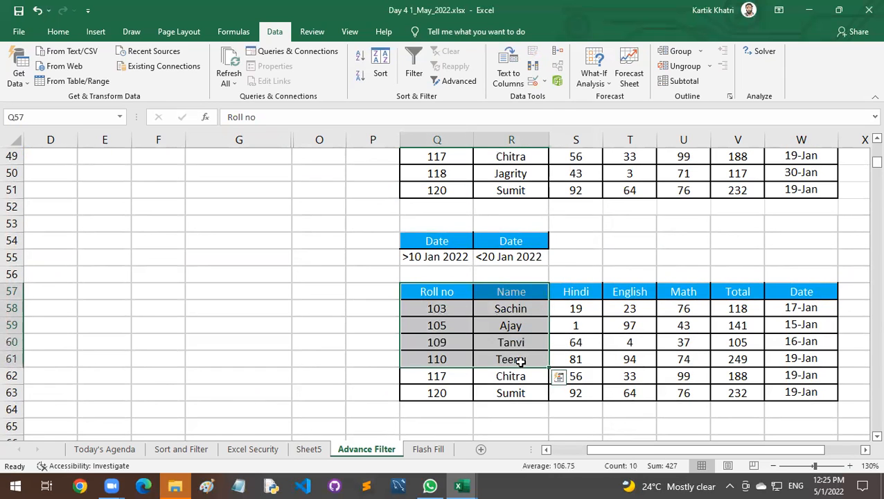
Add a new worksheet and rename it Result.
left_click(483, 452)
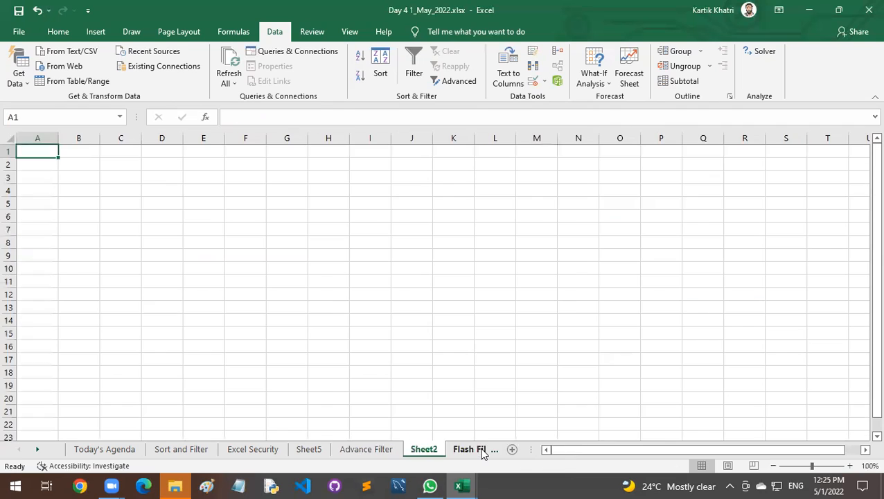
double_click(430, 450)
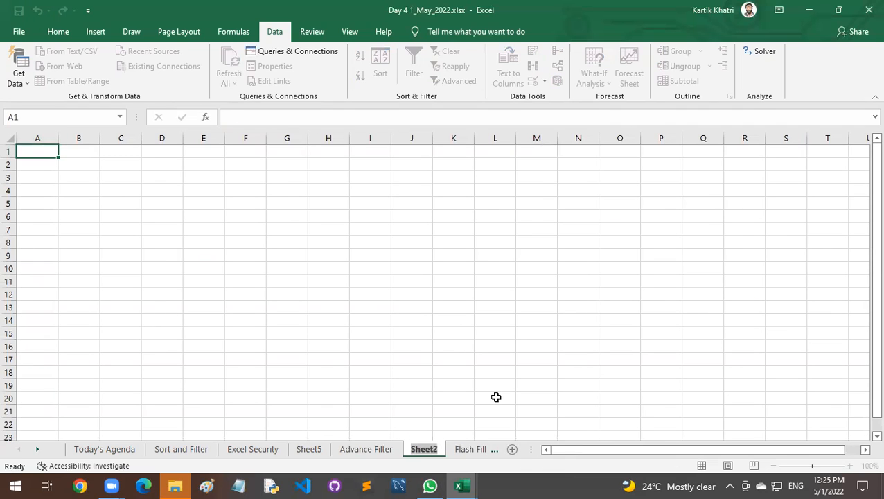
type("Result")
key("Return")
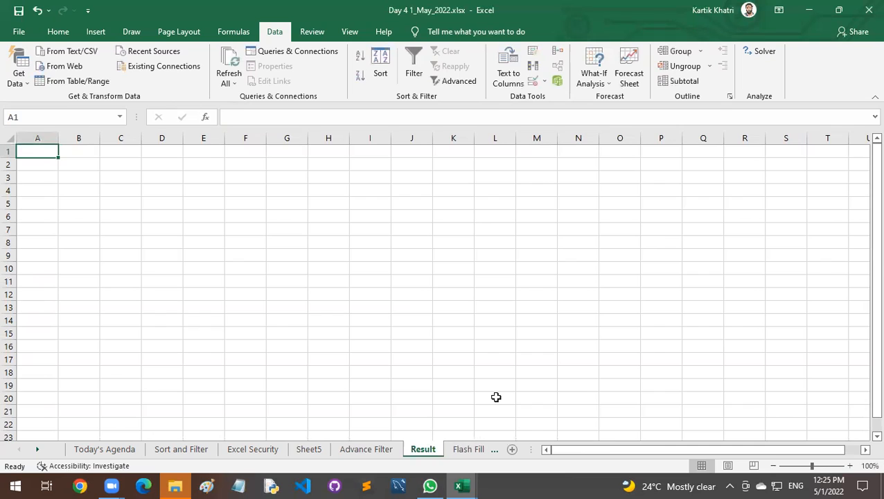
left_click(370, 316)
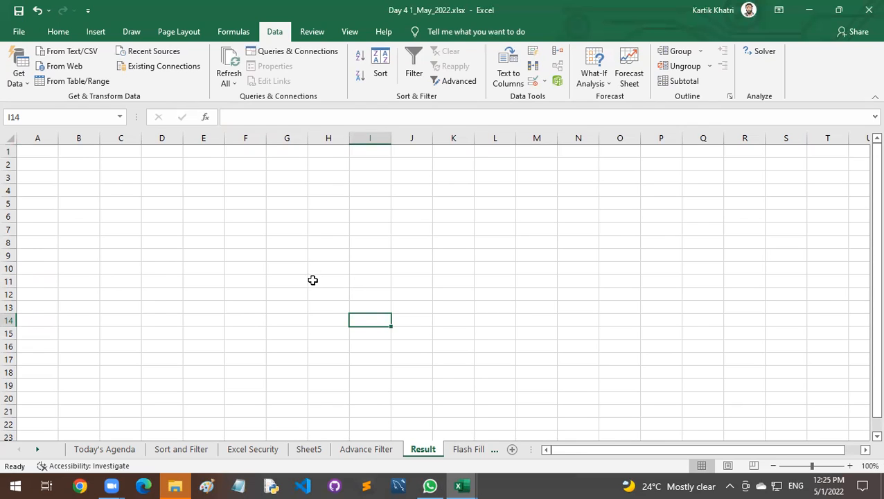
Begin an Advanced Filter from cell A1 of the Result sheet, copying to another location, with 'Advance Filter'!A4:G24 as the list range.
left_click(51, 153)
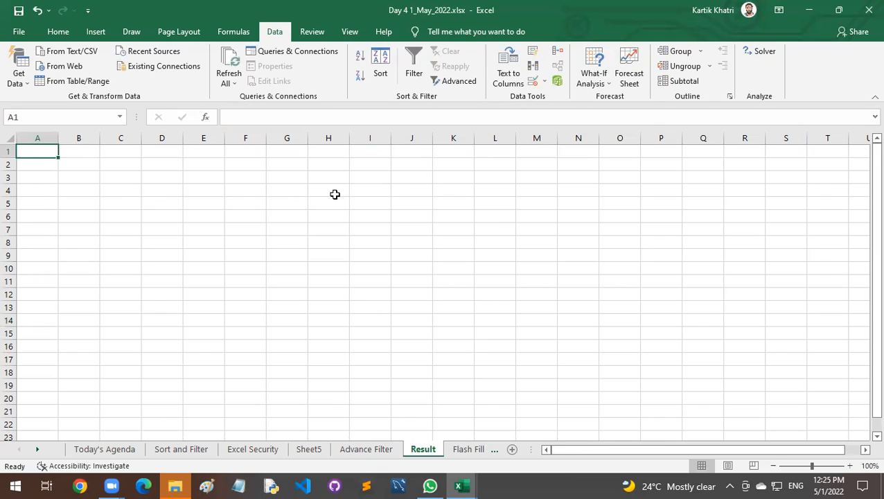
left_click(452, 81)
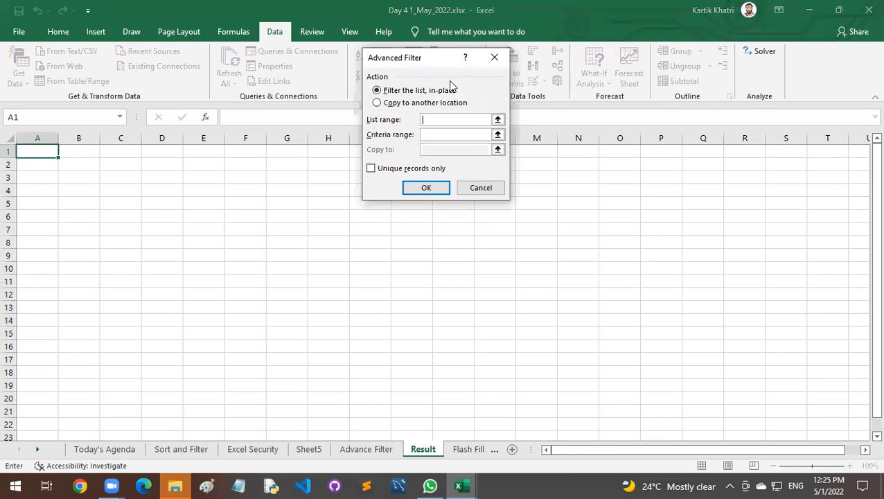
left_click(405, 103)
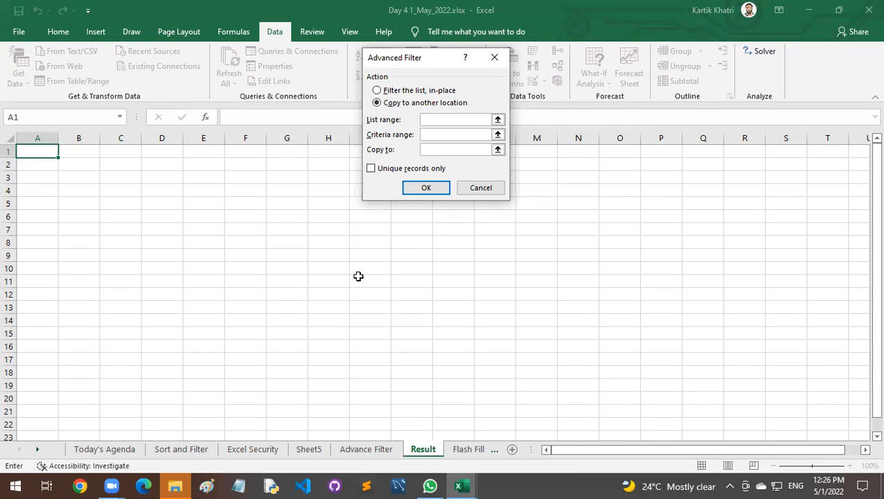
left_click(364, 449)
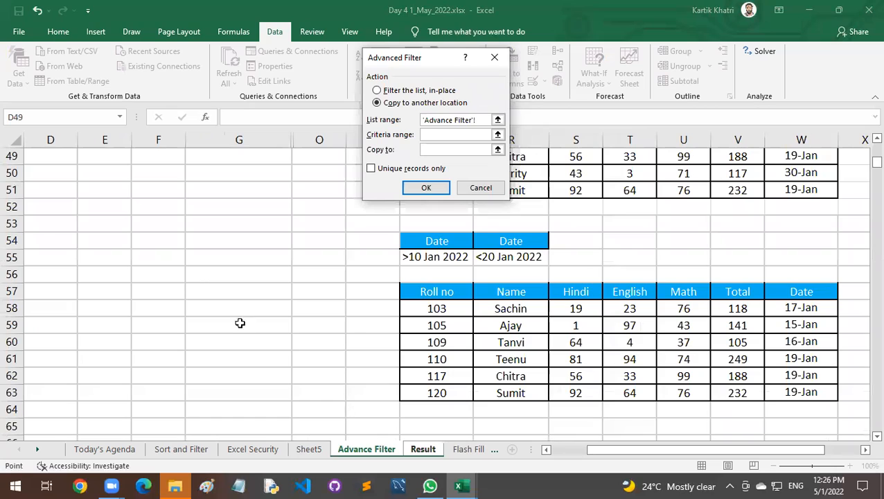
left_click(565, 450)
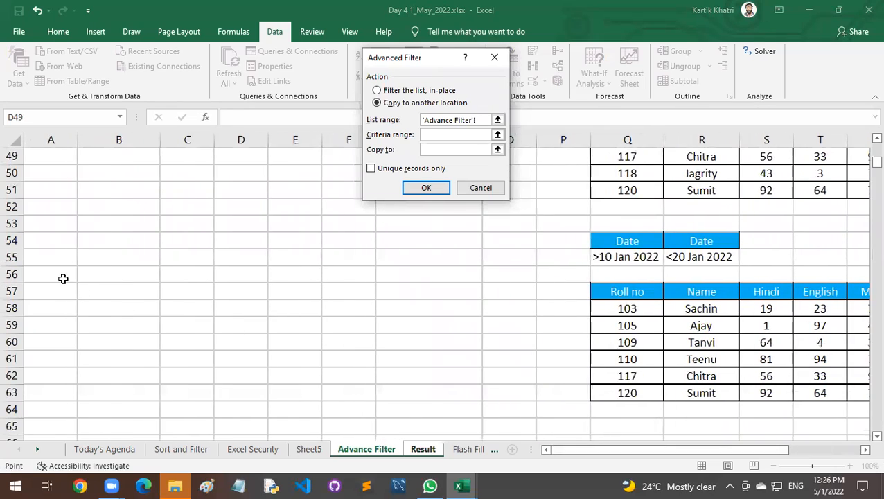
scroll(63, 279, "up", 16)
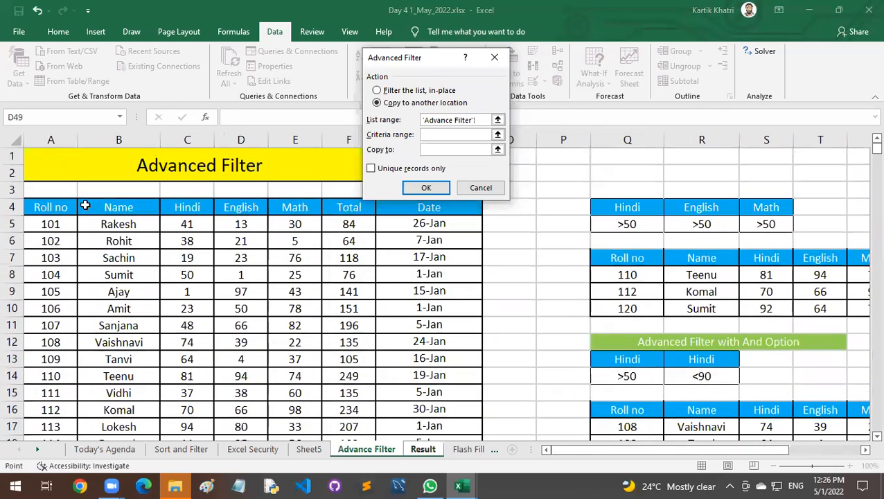
left_click_drag(84, 206, 431, 412)
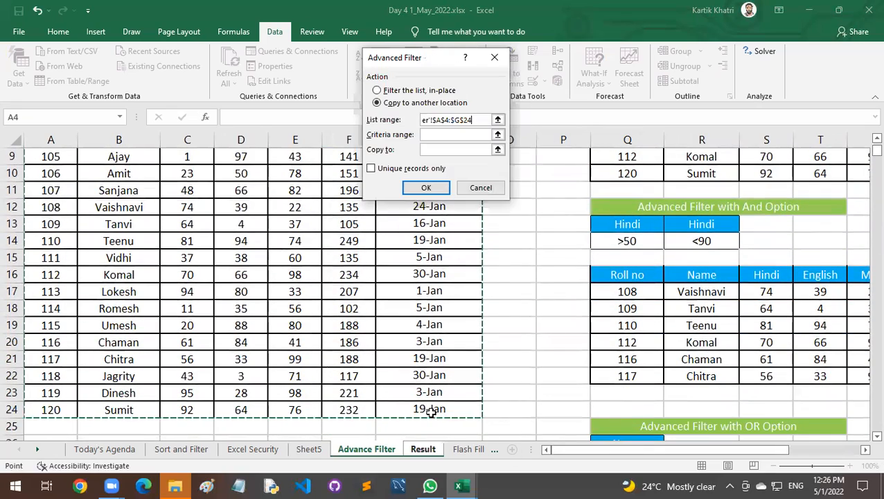
Set the criteria range to the paired date criteria Q54:R55 on the Advance Filter sheet.
left_click(439, 134)
key("ctrl+Page_Down")
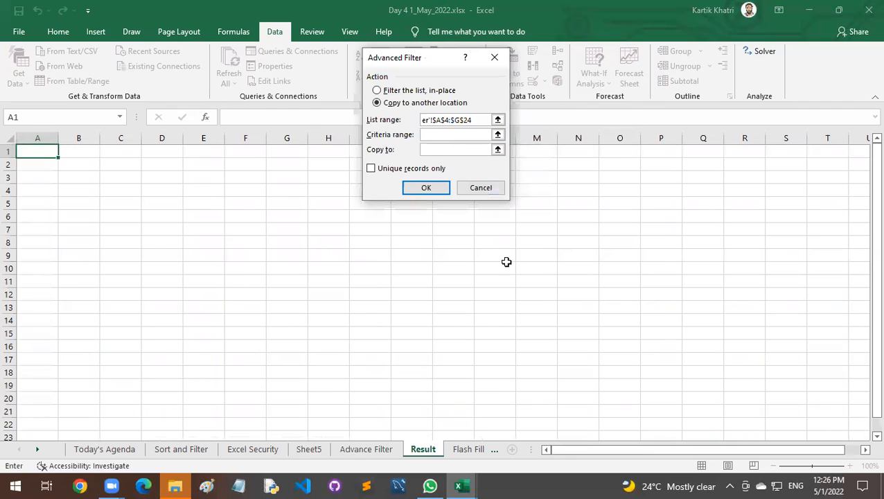
left_click(381, 449)
scroll(628, 372, "down", 4)
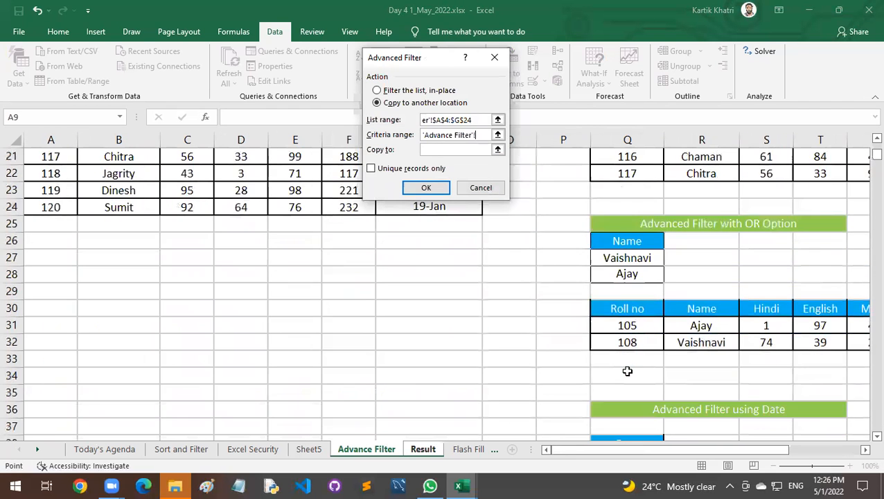
scroll(627, 372, "down", 9)
scroll(627, 371, "down", 1)
left_click_drag(626, 208, 686, 218)
Set cell A1 of the Result sheet as the copy destination and run the filter.
left_click(437, 148)
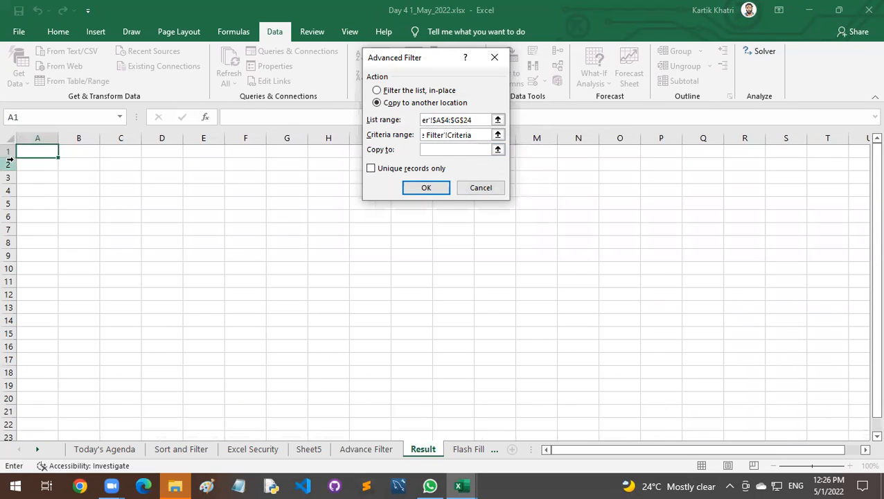
left_click(32, 150)
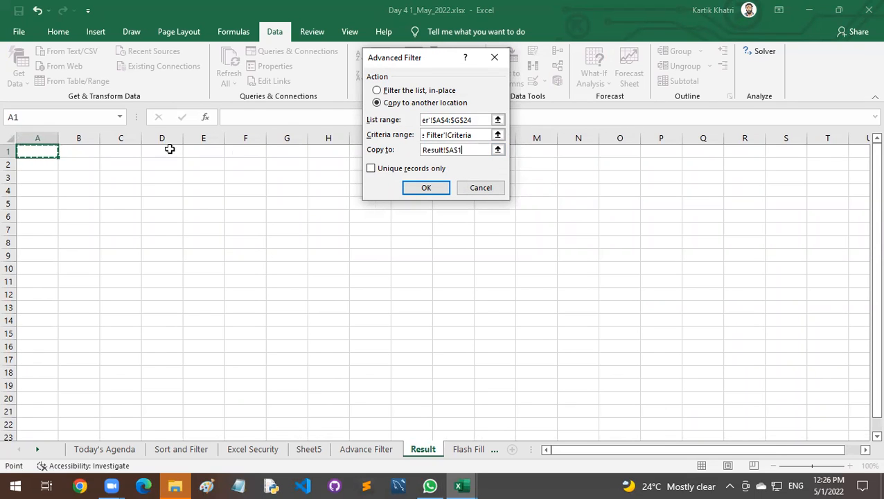
left_click(426, 187)
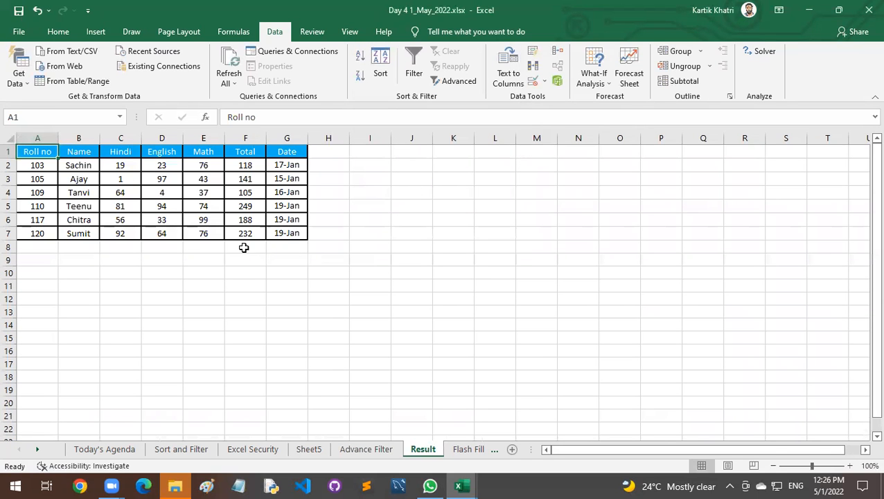
Examine the extracted records in A1:G7 of the Result sheet against the data and criteria on the Advance Filter sheet.
left_click_drag(51, 152, 290, 241)
left_click(370, 449)
scroll(183, 317, "up", 16)
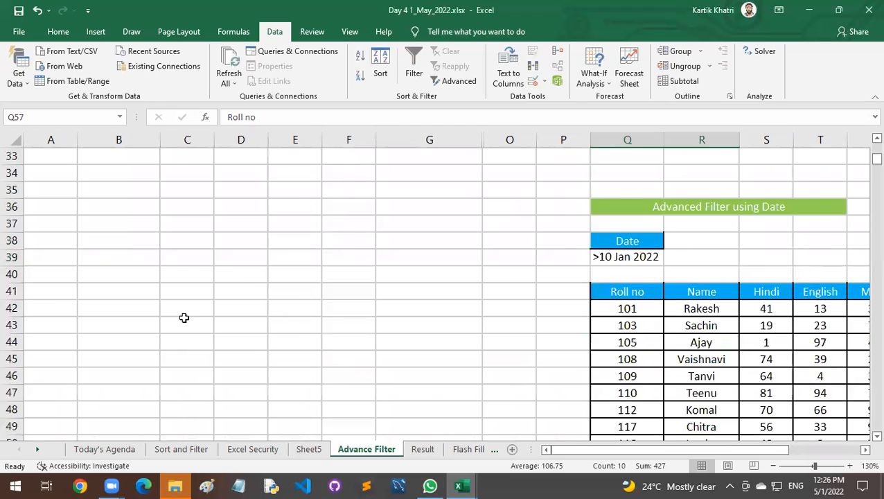
scroll(184, 317, "down", 1)
scroll(184, 318, "down", 3)
left_click(422, 449)
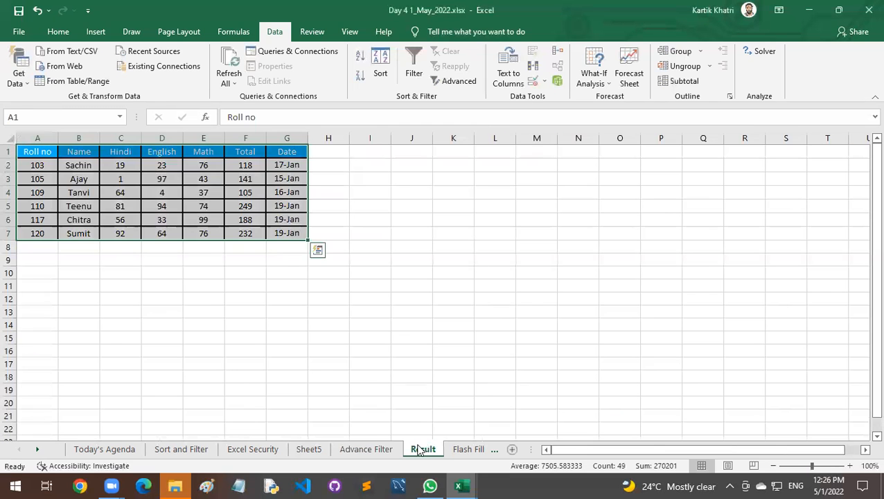
left_click(73, 165)
left_click_drag(59, 155, 287, 236)
left_click(348, 271)
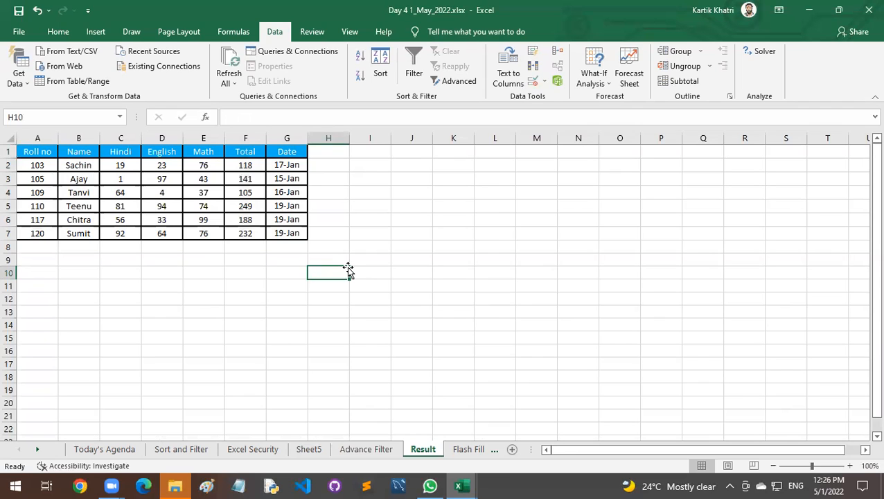
left_click(250, 284)
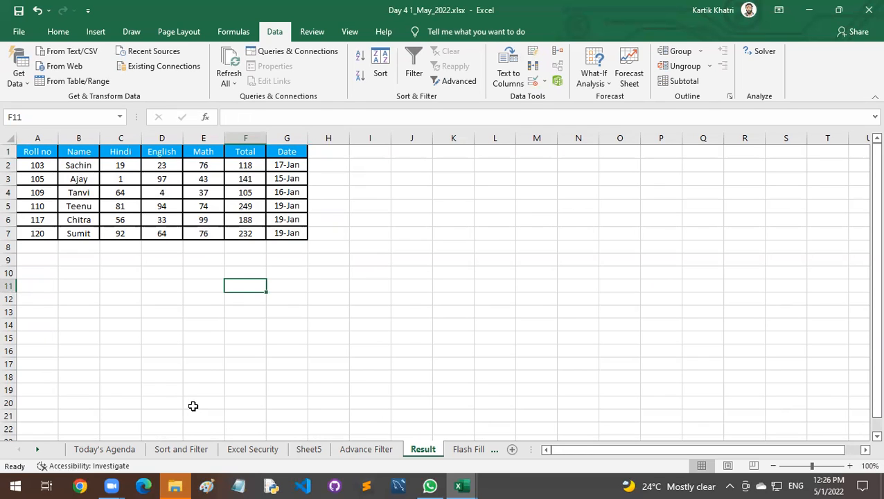
Copy the marks table A4:G24 from the Advance Filter sheet and paste it at A1 of a new worksheet.
left_click(352, 450)
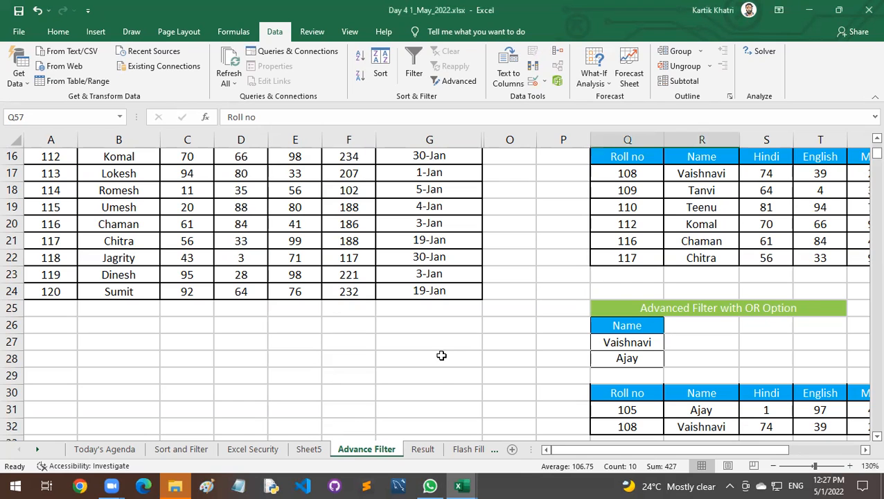
scroll(455, 393, "down", 4)
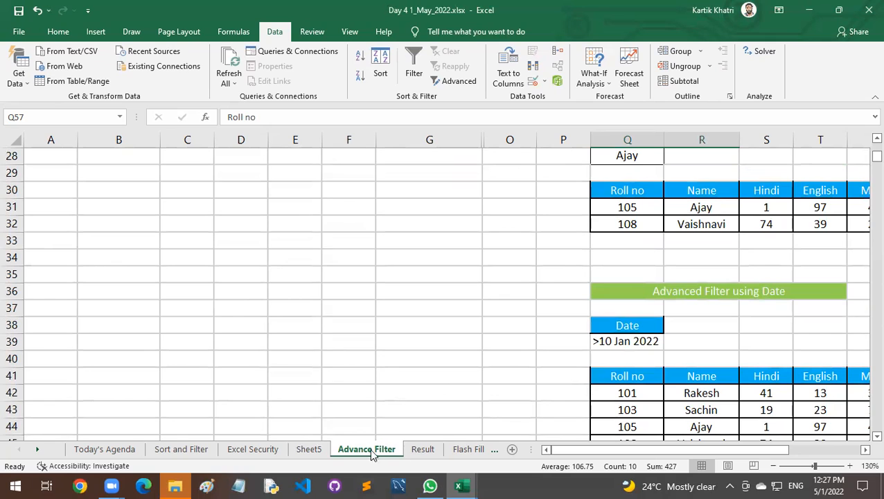
scroll(338, 420, "up", 9)
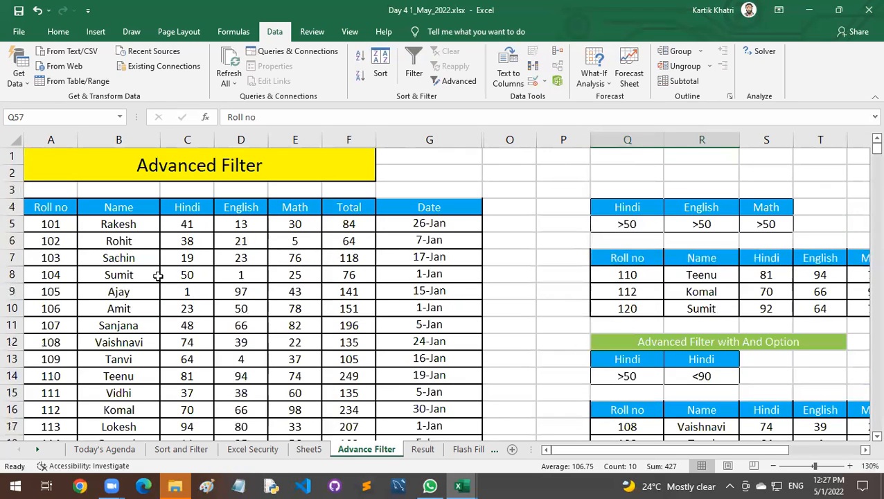
left_click_drag(56, 204, 409, 411)
key("ctrl+c")
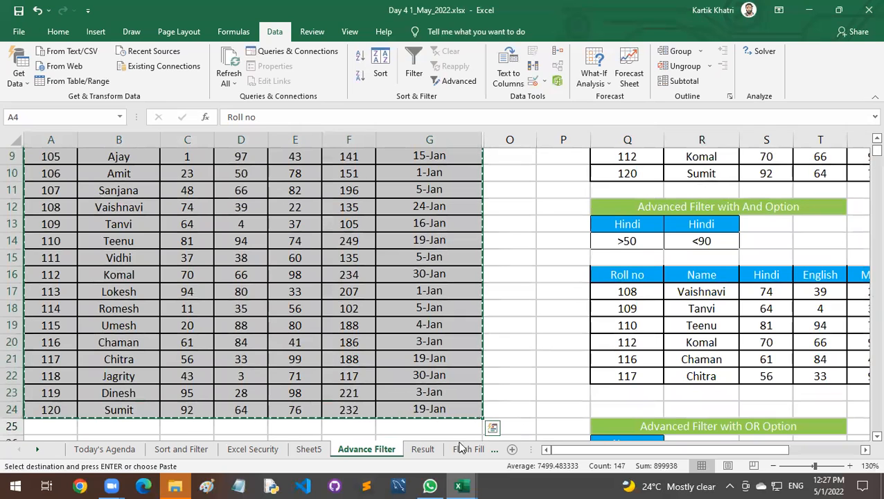
left_click(512, 449)
key("ctrl+v")
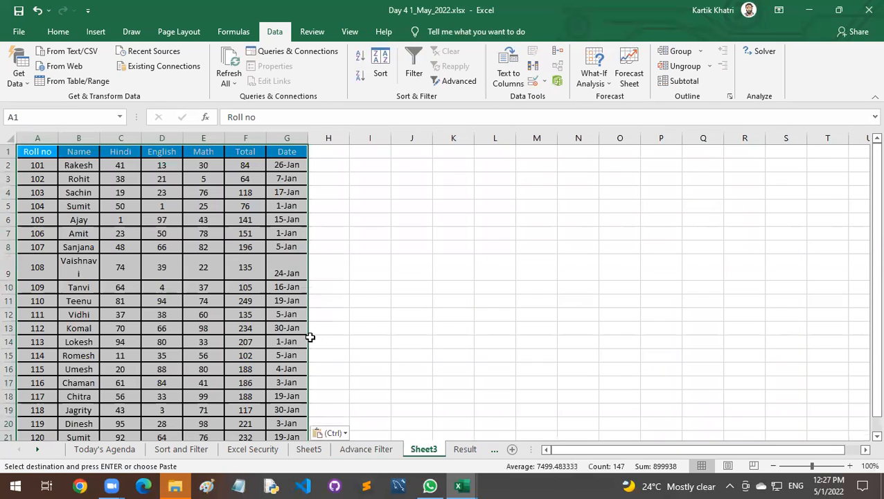
Fit the Name column's width and row 9's height to their contents on Sheet3.
double_click(101, 139)
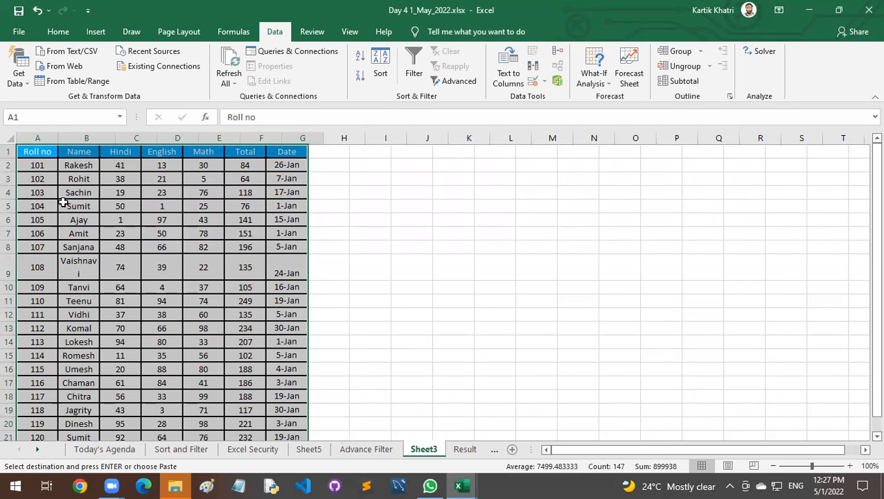
left_click(8, 269)
double_click(13, 278)
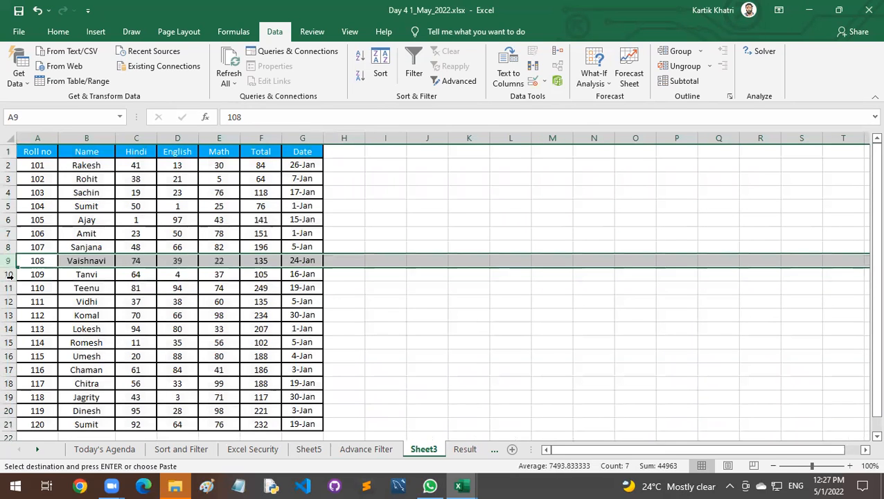
left_click(256, 260)
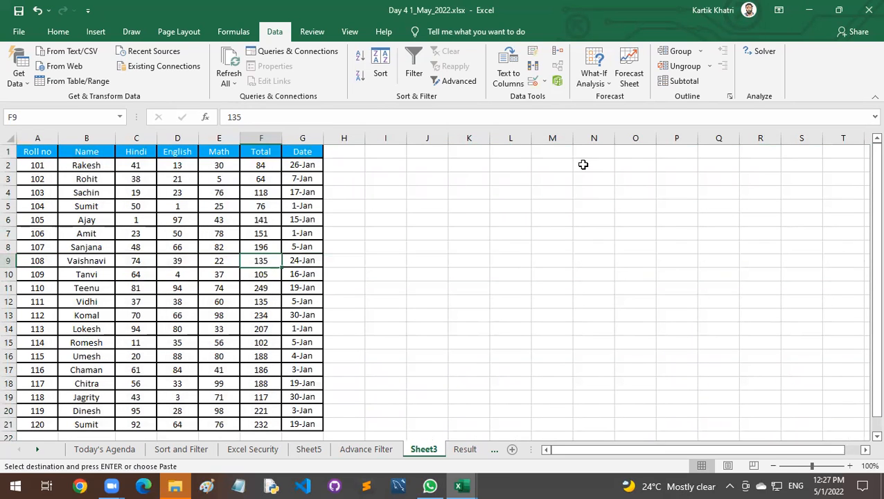
Copy the Date header to J1 and the Math cells E1:E2 to K1, and widen column J.
mouse_move(305, 150)
left_mouse_down()
mouse_move(306, 158)
mouse_move(319, 156)
left_mouse_up()
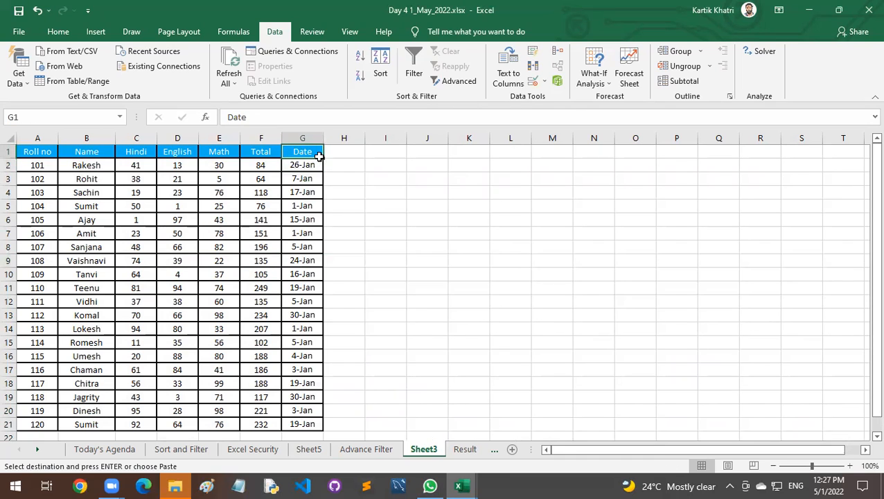
left_click(425, 152)
key("ctrl+v")
mouse_move(447, 138)
left_mouse_down()
mouse_move(431, 138)
mouse_move(455, 138)
left_mouse_up()
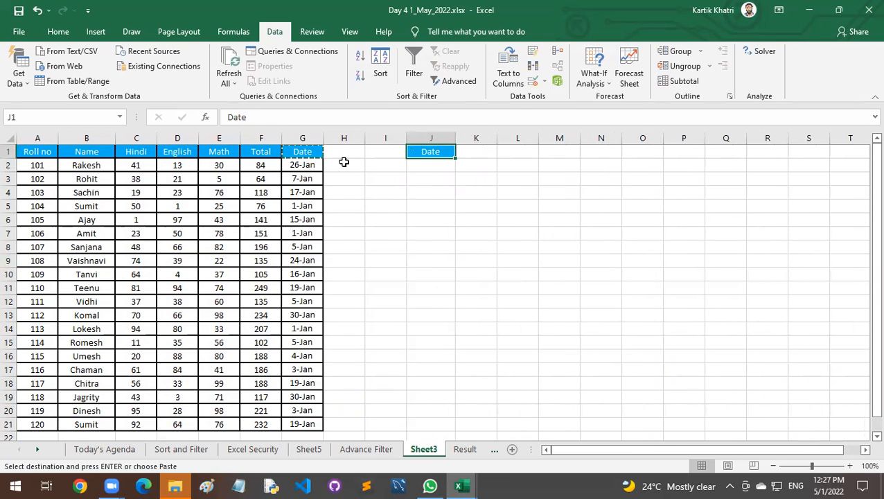
left_click_drag(219, 152, 233, 164)
key("ctrl+c")
left_click(477, 152)
key("ctrl+v")
Enter the date criteria >10 Jan 2022 in J2 and <20 Jan 2022 in J3.
left_click(439, 169)
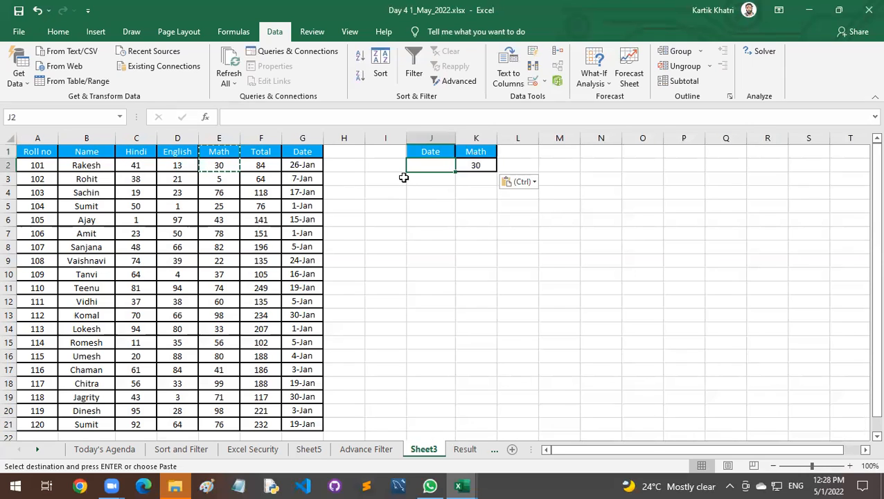
type(">10")
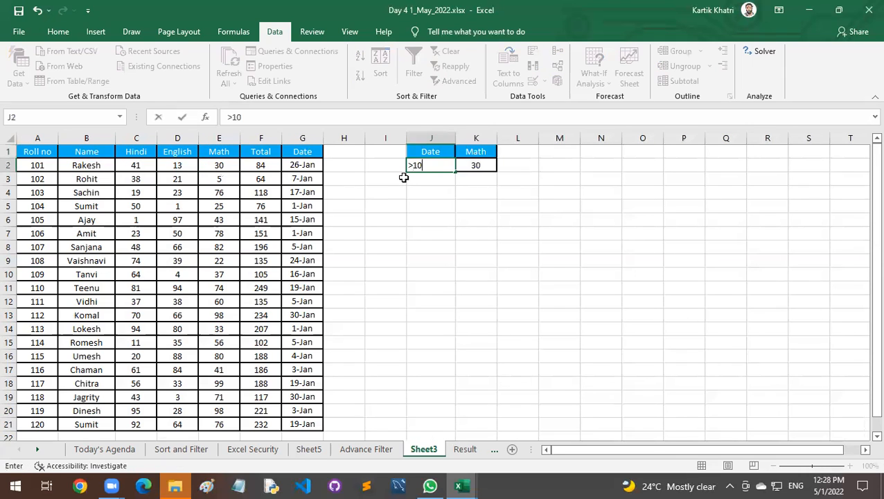
type(" Jan 2022")
key("Return")
type("<20")
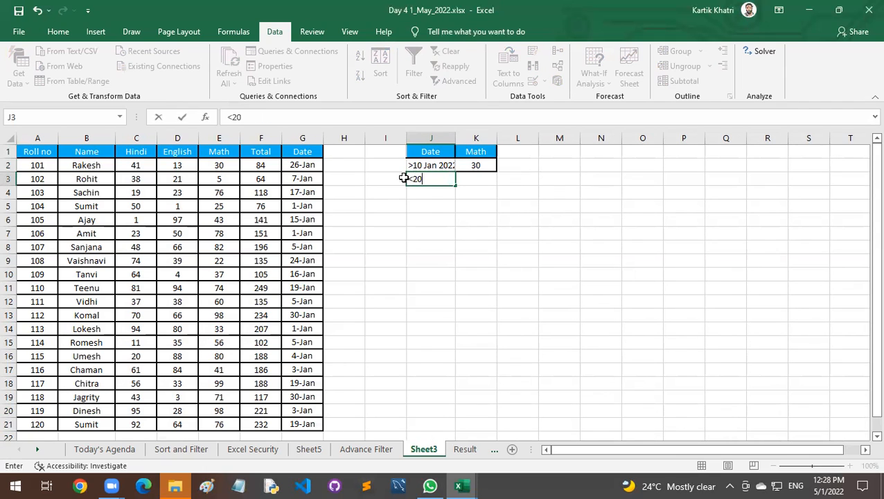
type(" Jan 2022")
key("Return")
Set the Math criterion in K2 to >50 and widen column J to fit the date criteria.
key("Up")
key("Up")
key("Right")
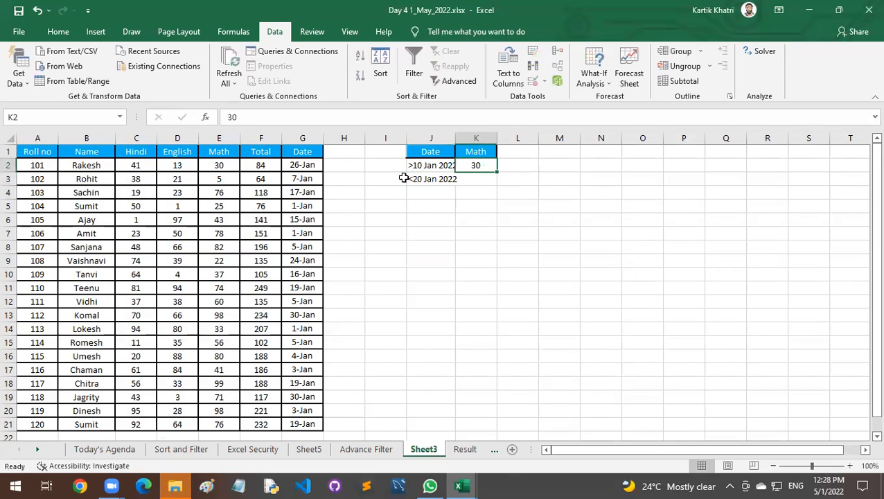
type(">50")
key("Return")
left_click_drag(448, 138, 483, 138)
left_click(557, 178)
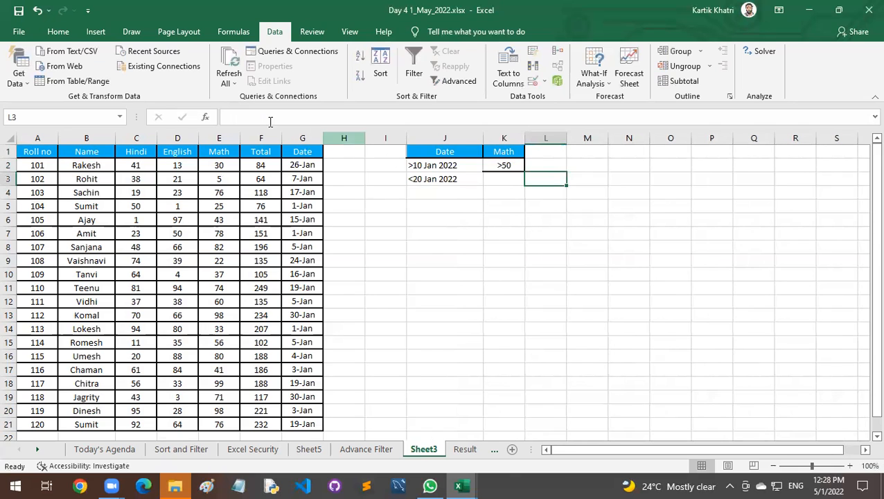
Start an Advanced Filter that copies to another location, with the marks table A1:G21 as the list range.
left_click(433, 217)
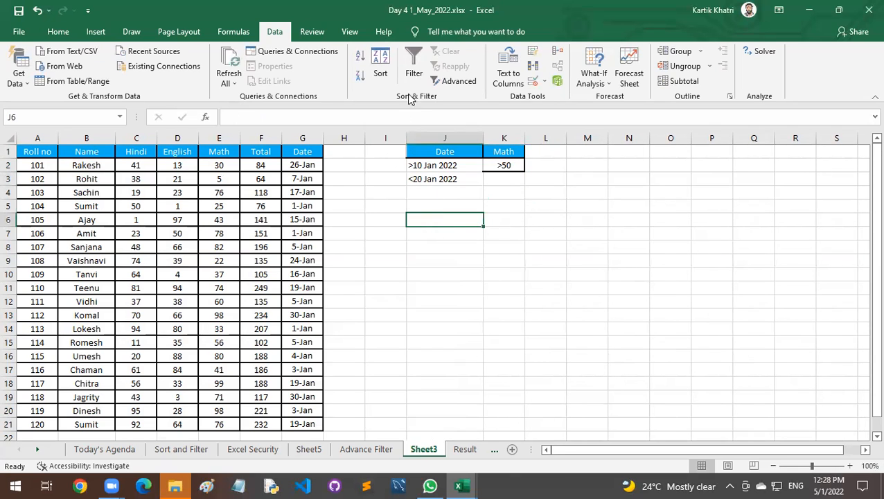
left_click(454, 81)
left_click(409, 104)
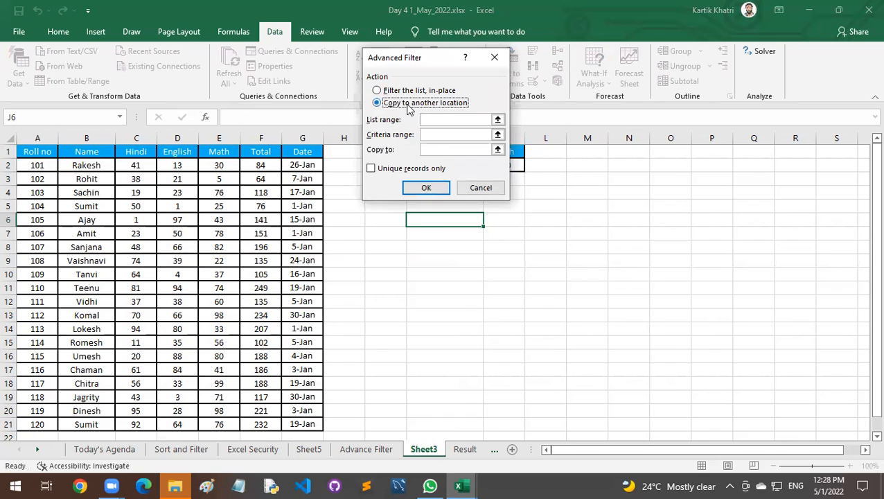
left_click(404, 94)
left_click(425, 119)
left_click(410, 103)
left_click(432, 118)
left_click_drag(54, 151, 303, 424)
Set the criteria range to J1:K3 and the copy destination to J6, and run the filter.
left_click(428, 134)
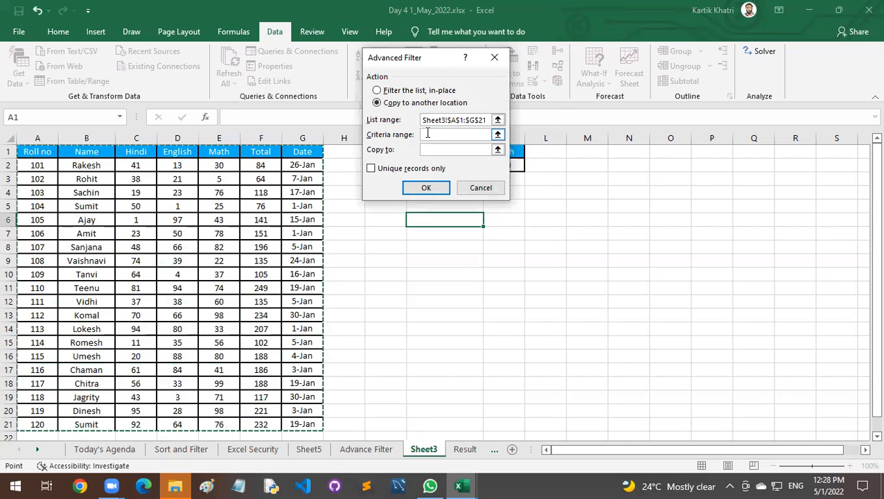
left_click_drag(441, 64, 686, 78)
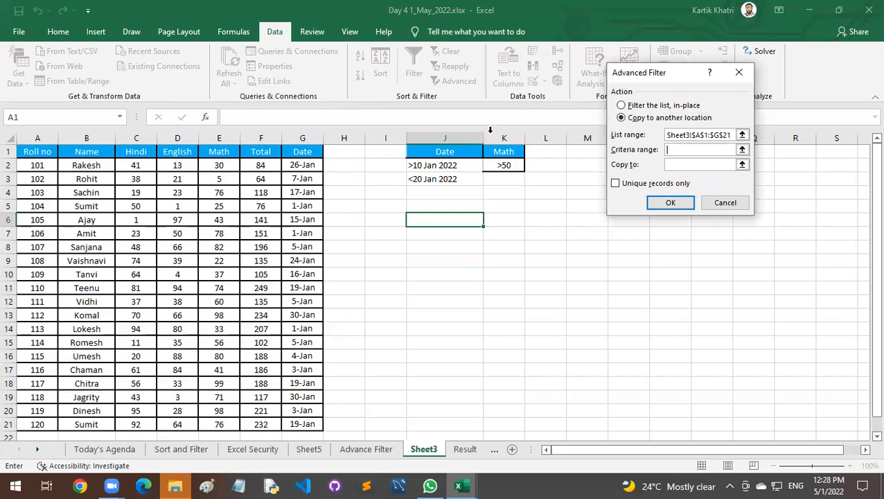
left_click_drag(452, 149, 493, 176)
left_click(678, 165)
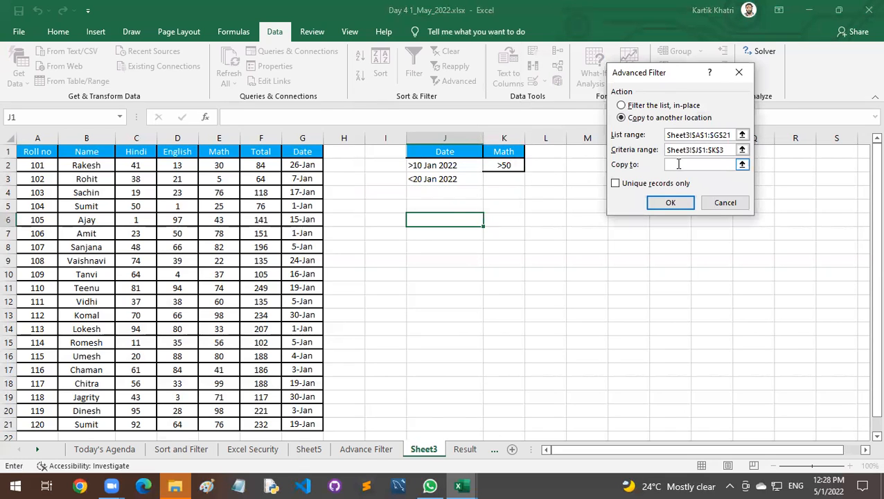
left_click(448, 219)
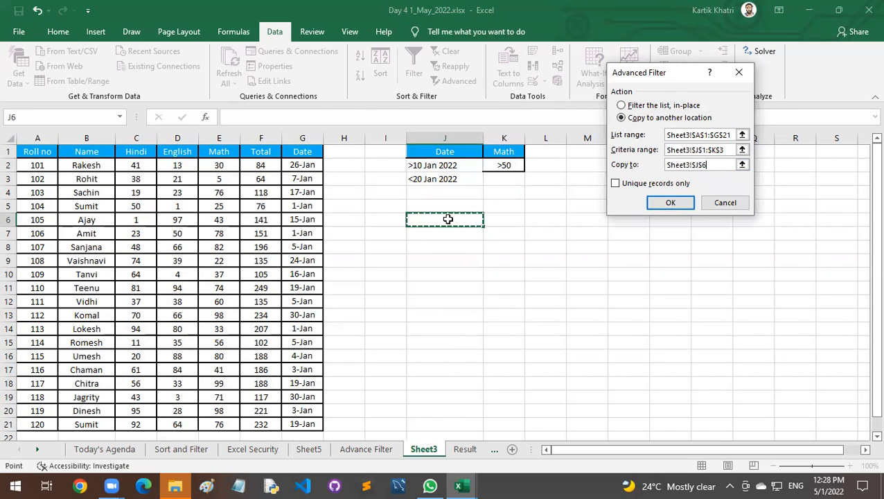
left_click(659, 204)
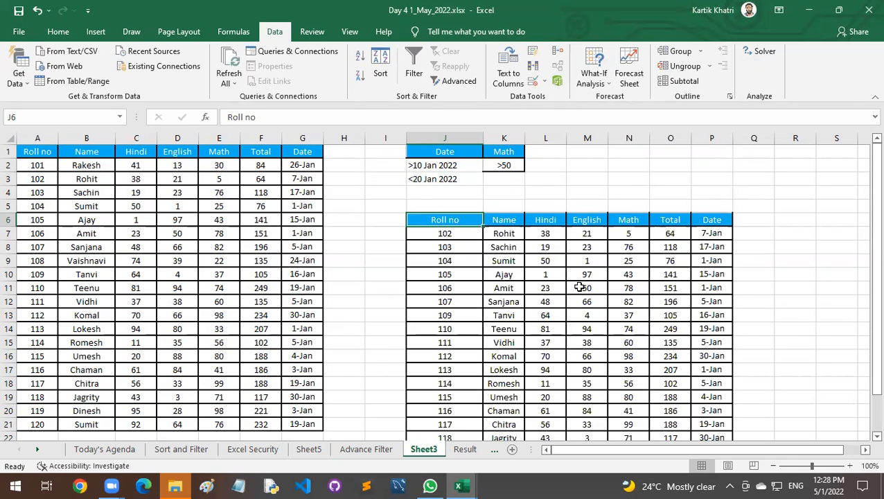
Enter the Math criterion >50 in K3 beside the second date criterion.
scroll(728, 259, "down", 2)
scroll(728, 258, "up", 2)
left_click(506, 178)
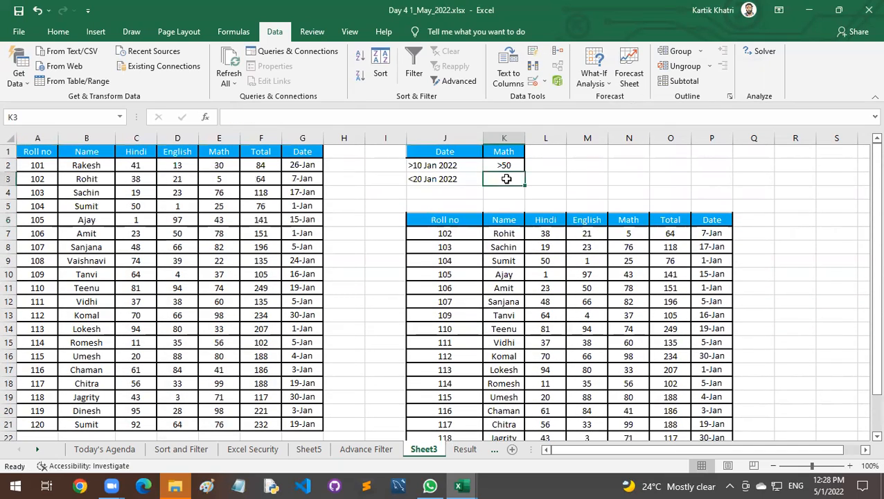
Delete the extracted records in J6:P24.
left_click_drag(444, 220, 706, 411)
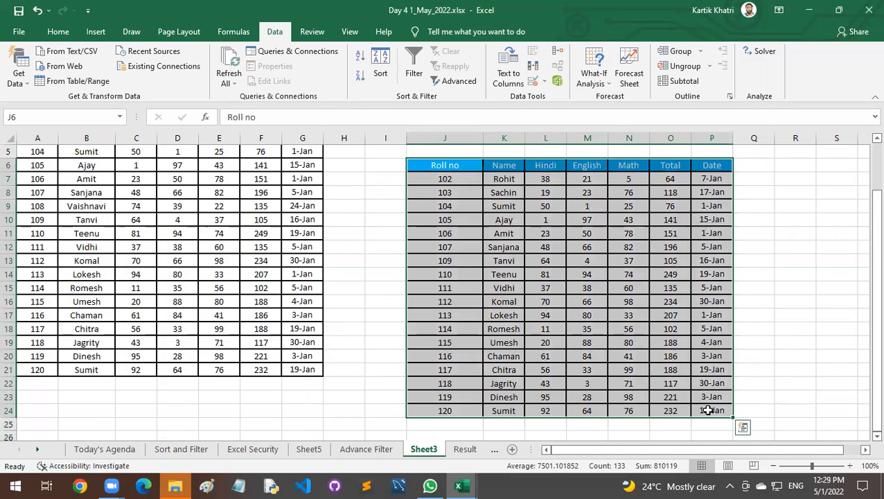
key("ctrl+minus")
key("Return")
scroll(699, 407, "up", 2)
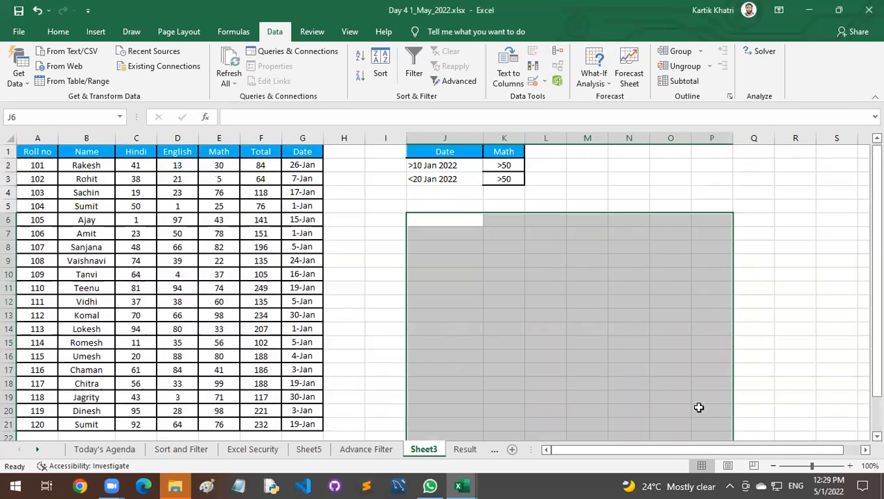
Apply borders to the criteria table J1:K3.
left_click(454, 215)
left_click_drag(430, 154, 502, 178)
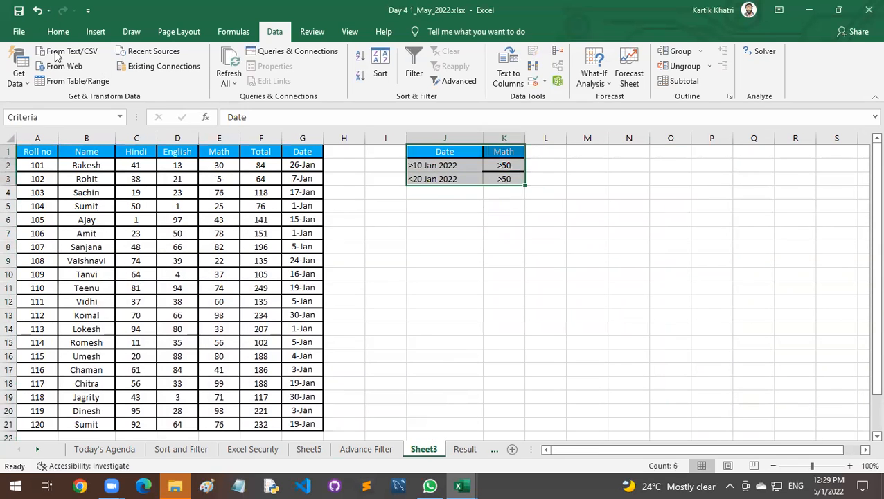
left_click(58, 31)
left_click(504, 208)
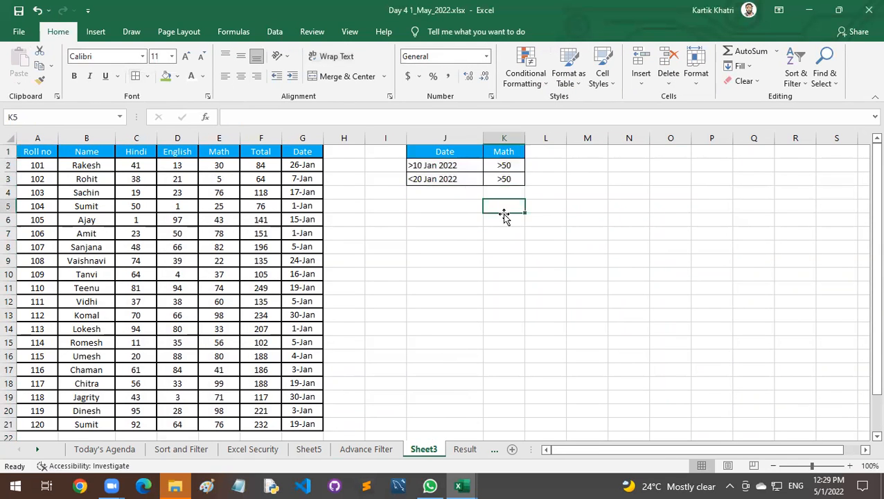
left_click(430, 201)
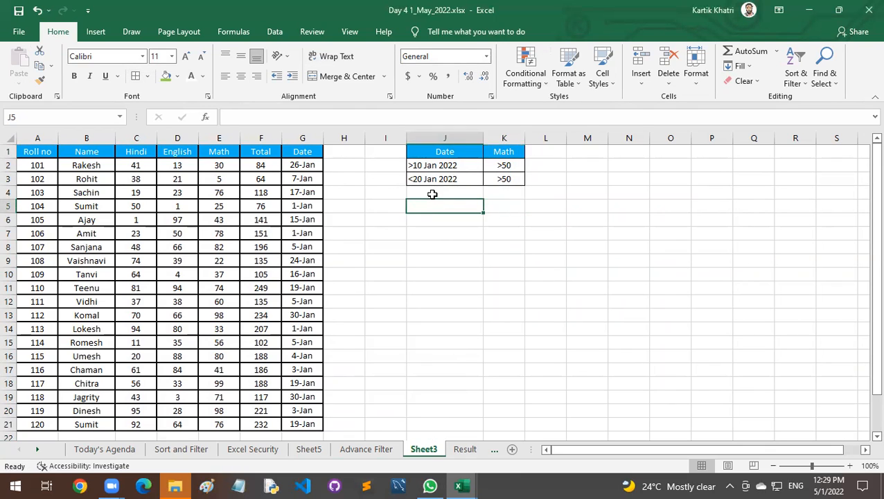
Run the Advanced Filter on A1:G21 with criteria J1:K3, copying the results to J5.
left_click(277, 33)
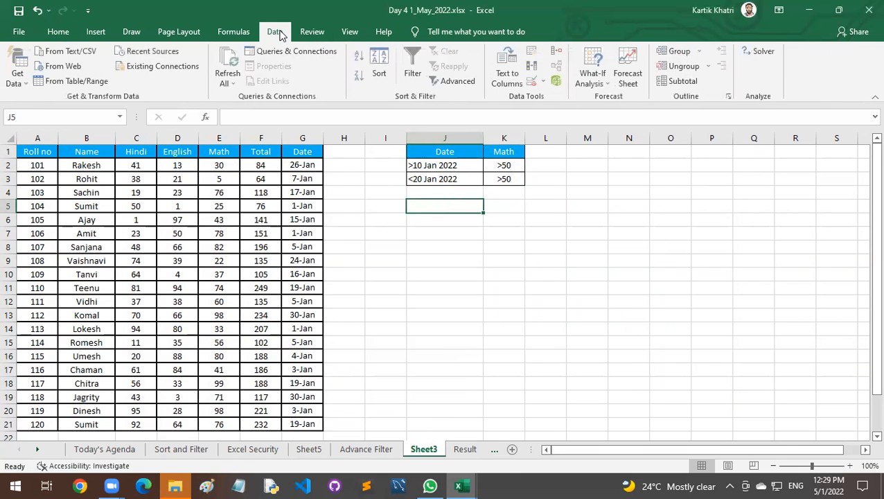
left_click(447, 81)
left_click(649, 119)
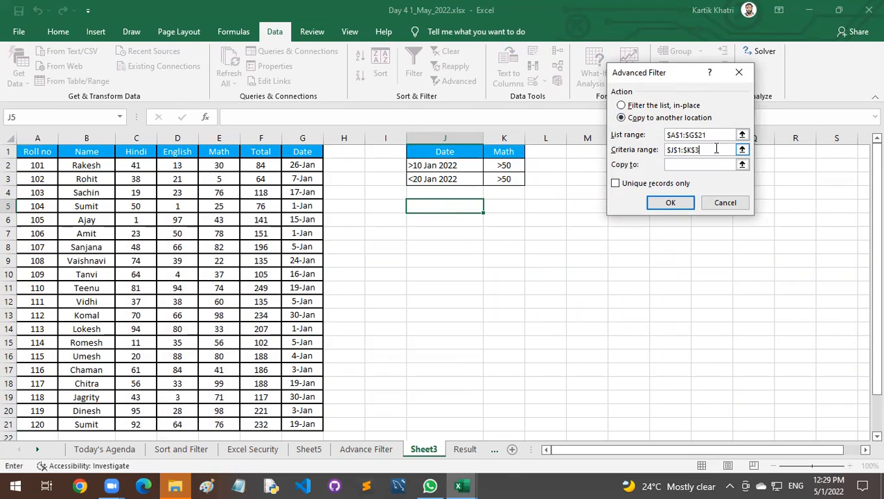
left_click(701, 165)
left_click(444, 206)
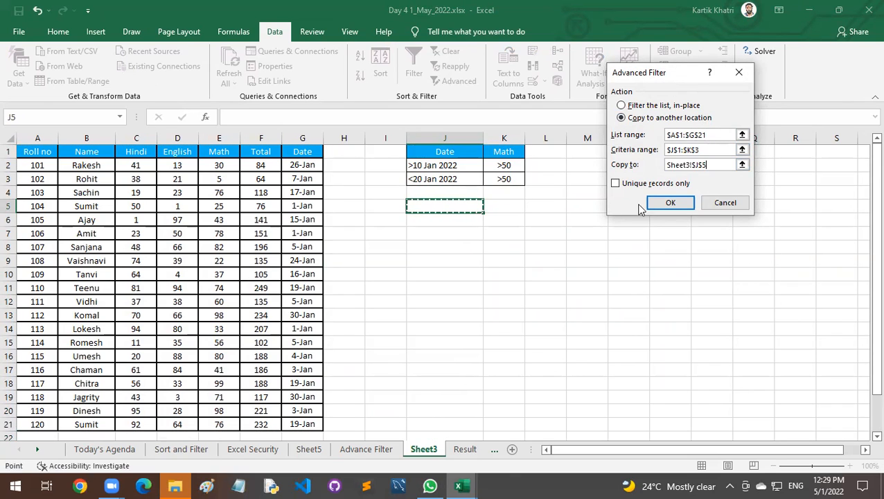
left_click(670, 203)
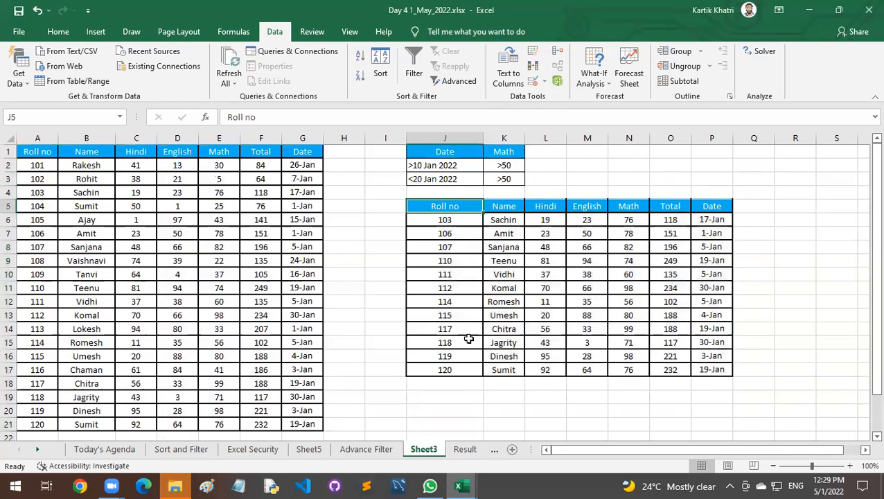
Examine the date and Math criteria pairs in J2:K3 against the records extracted below them.
left_click(510, 179)
left_click(513, 166)
left_click(514, 176)
left_click_drag(446, 174, 499, 175)
left_click(556, 181)
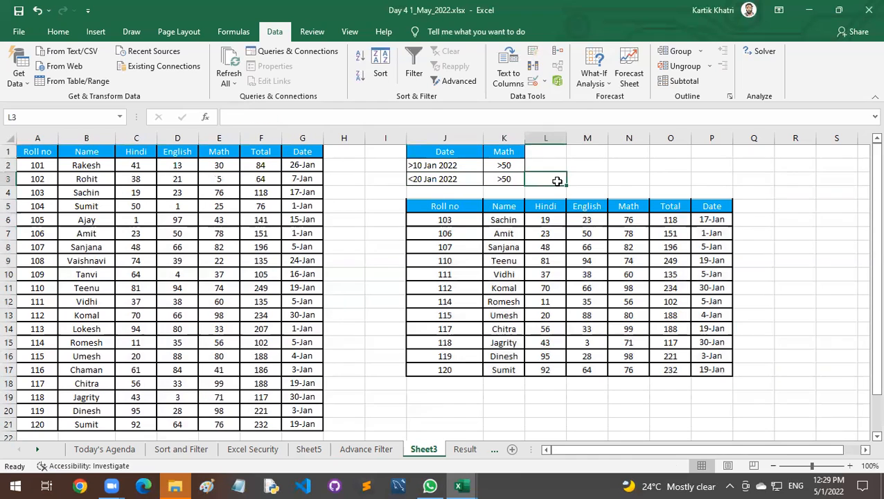
right_click(442, 451)
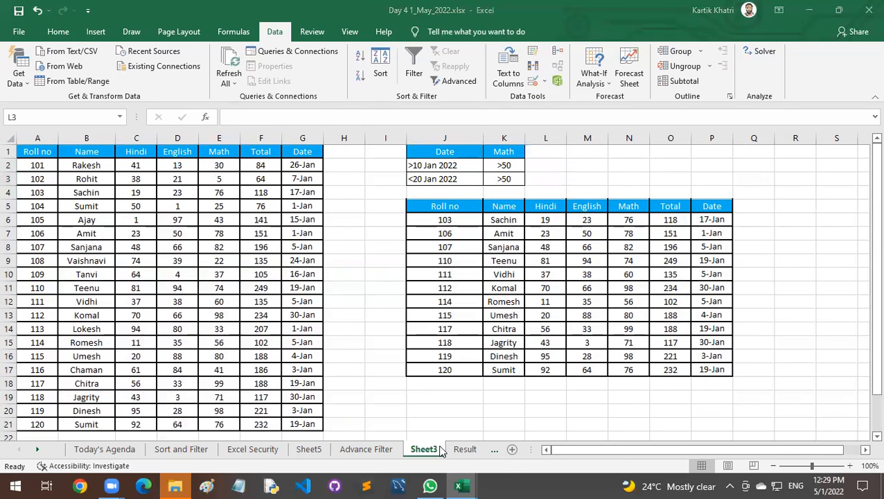
left_click(505, 167)
left_click(504, 179)
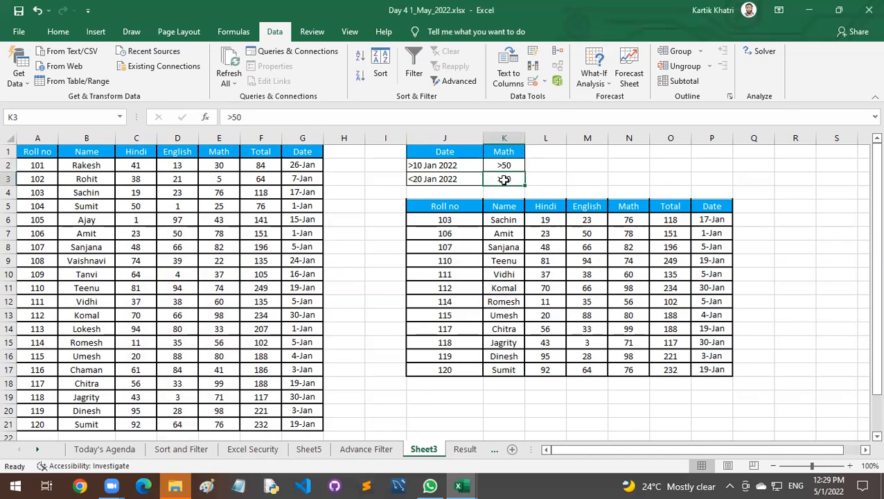
left_click_drag(454, 179, 510, 177)
left_click(583, 163)
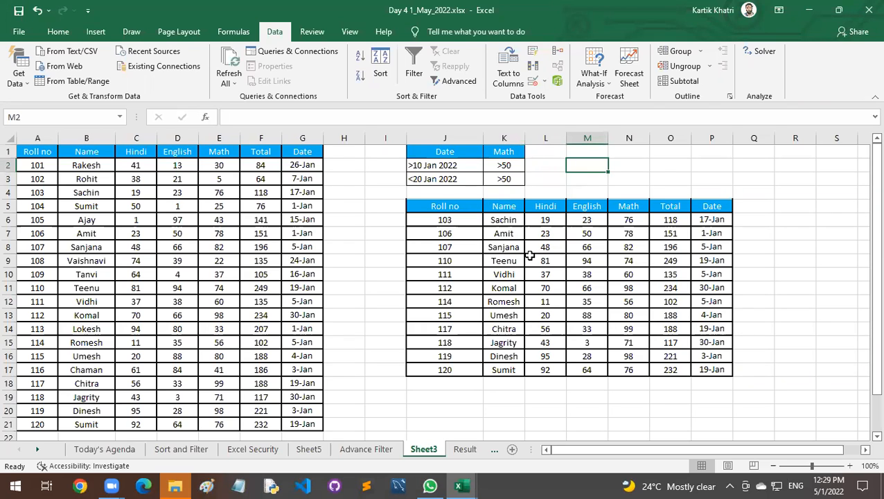
Save the workbook.
key("ctrl+s")
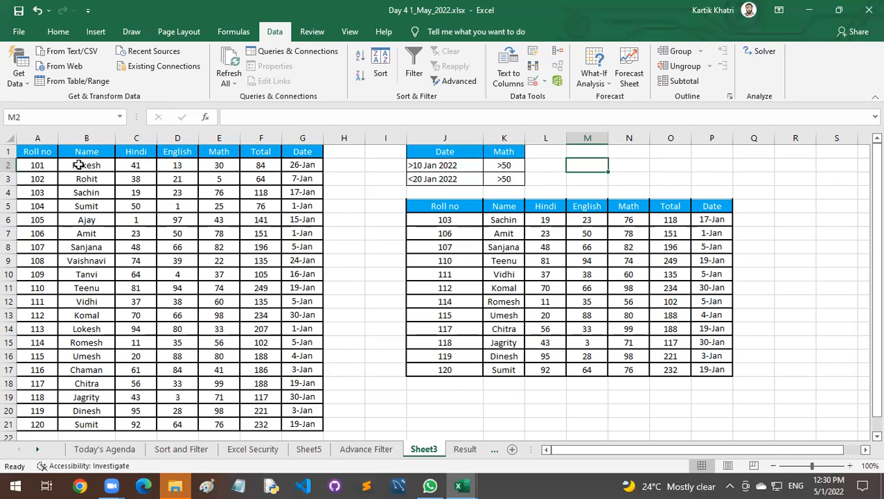
Copy the marks table A1:G21 from Sheet3 and paste it at A1 of a new worksheet.
left_click(48, 157)
left_click_drag(123, 178, 294, 425)
key("ctrl+c")
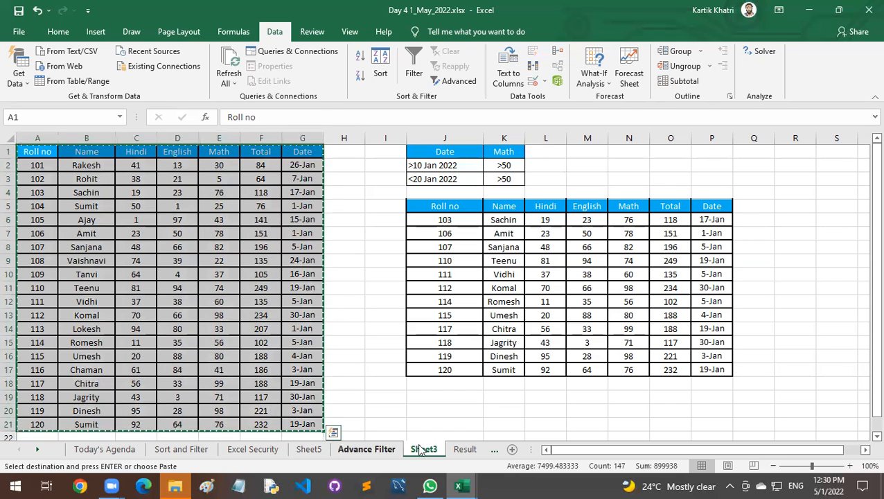
left_click(512, 449)
key("ctrl+v")
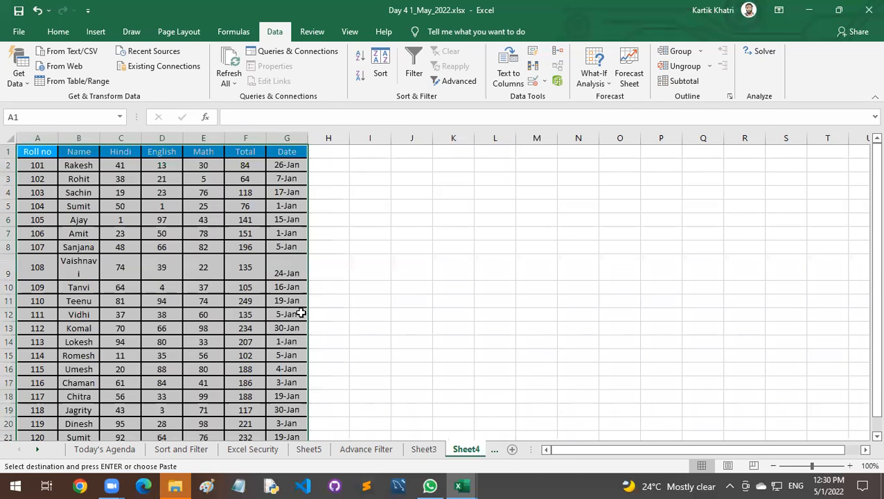
scroll(300, 312, "up", 1)
left_click(100, 248)
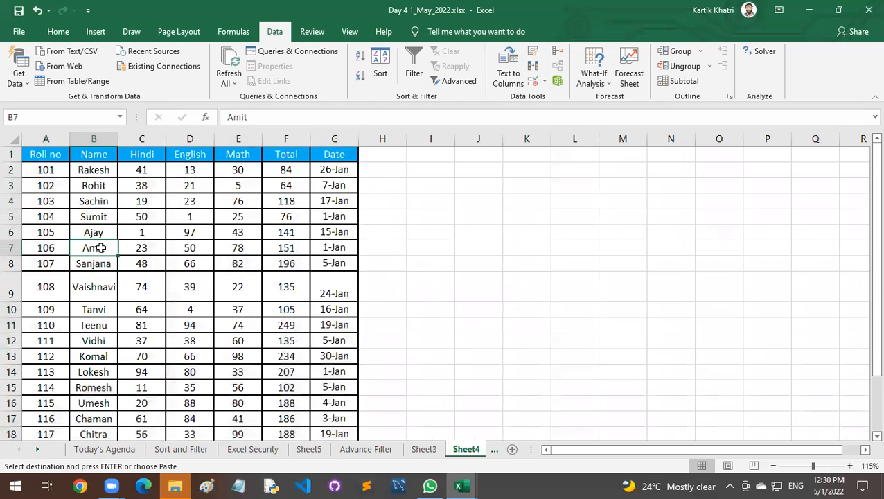
Copy the name in B6 over the names in B9, B12, B15 and B17 to create duplicate entries.
left_click(95, 231)
key("ctrl+c")
left_click(98, 286)
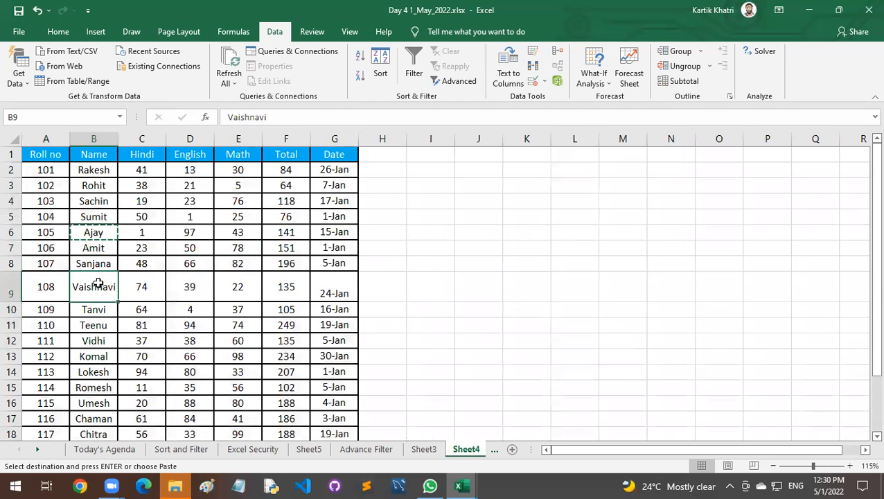
key("ctrl+v")
left_click(95, 326)
key("ctrl+v")
left_click(93, 373)
key("ctrl+v")
left_click(102, 399)
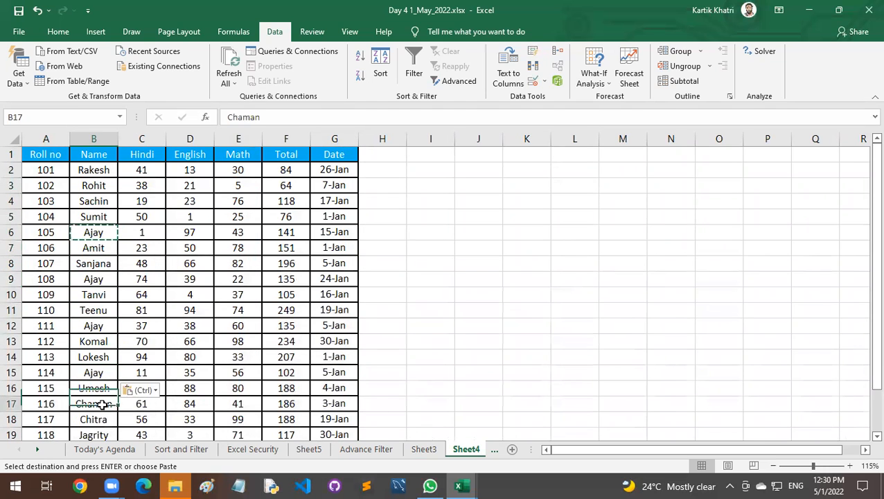
key("ctrl+v")
left_click(186, 323)
left_click_drag(55, 156, 323, 359)
left_click(312, 316)
key("Escape")
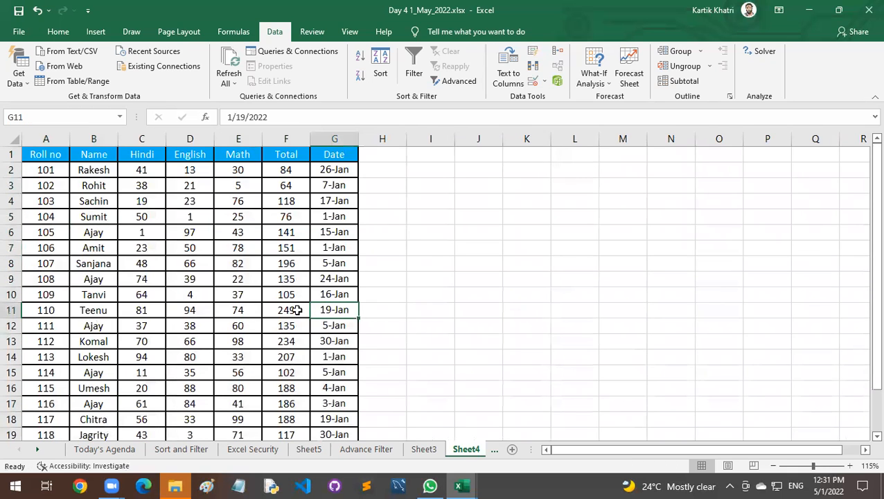
Remove duplicate rows from the marks table A1:G21, comparing only the Name column.
left_click_drag(55, 156, 327, 402)
scroll(303, 359, "up", 1)
scroll(303, 359, "up", 1)
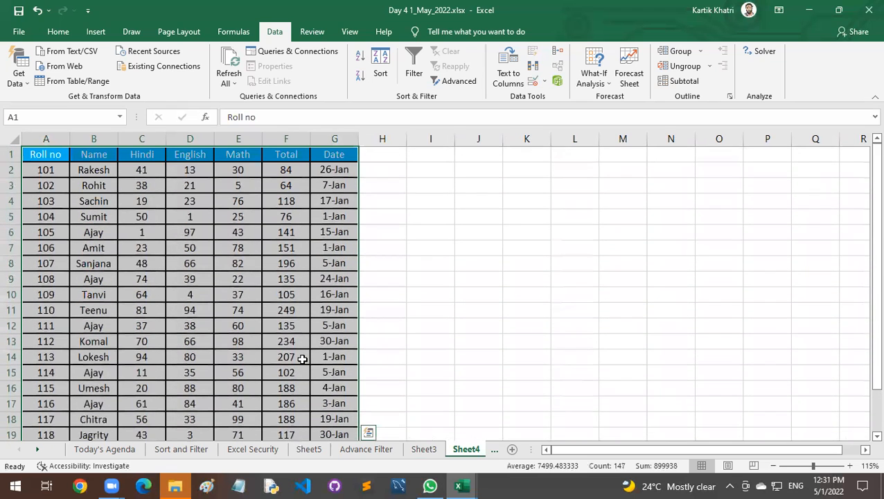
left_click(101, 139)
left_click_drag(56, 154, 335, 399)
scroll(337, 331, "up", 2)
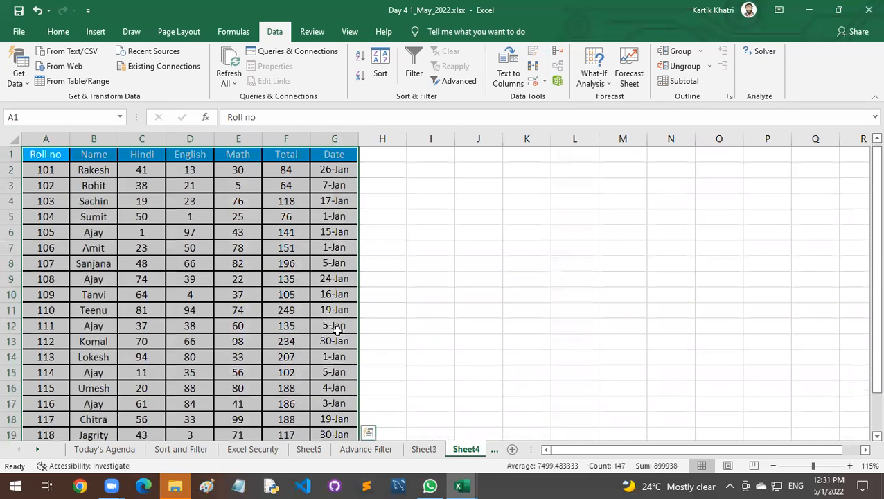
left_click(534, 69)
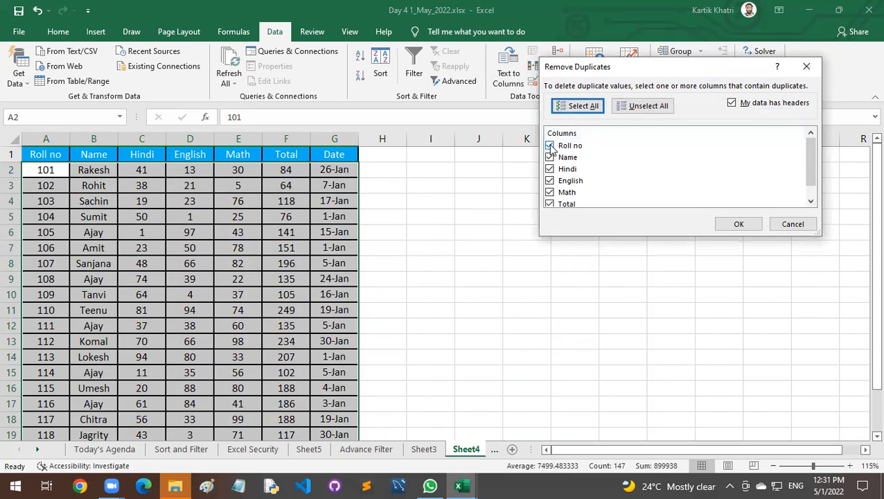
left_click(549, 145)
left_click(550, 168)
left_click(549, 180)
left_click(549, 192)
left_click(549, 202)
left_click(549, 200)
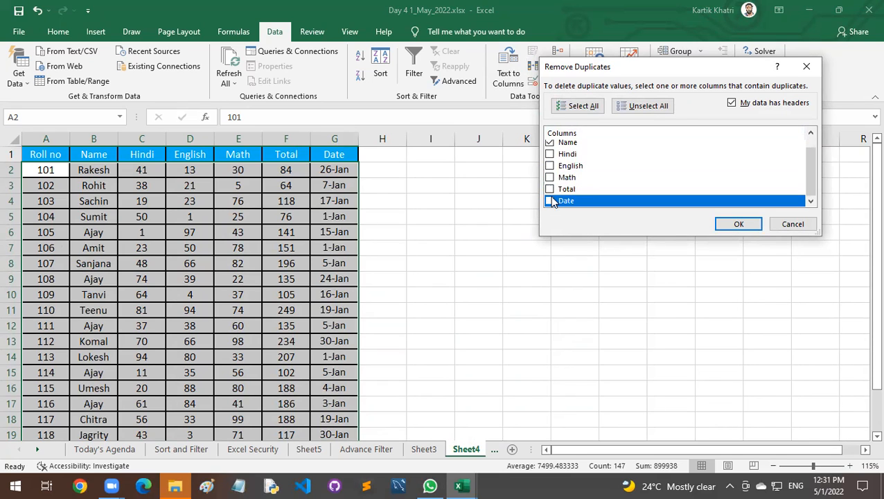
scroll(607, 183, "up", 2)
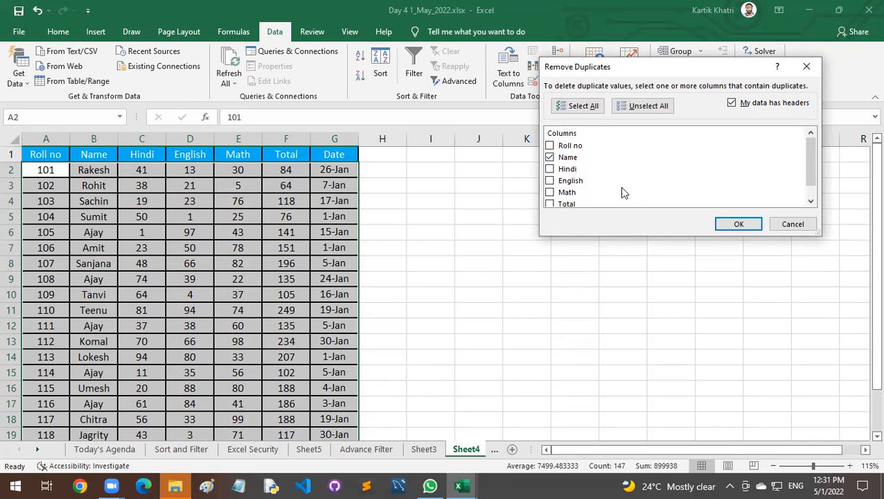
left_click(727, 221)
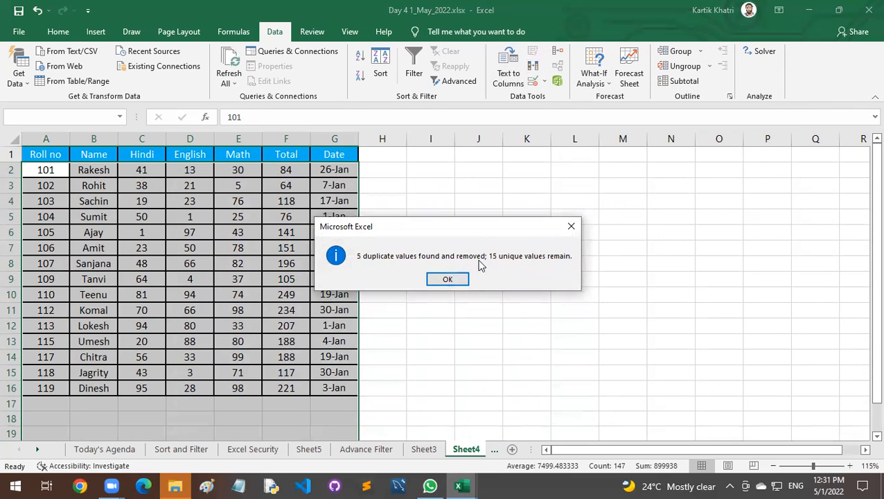
left_click(446, 278)
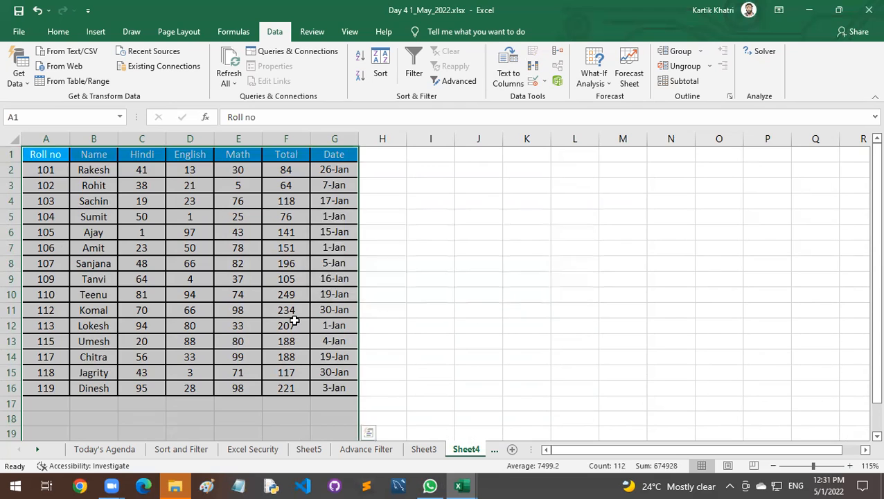
Check the remaining records and undo the duplicate row removal.
scroll(294, 320, "down", 3)
scroll(174, 298, "up", 2)
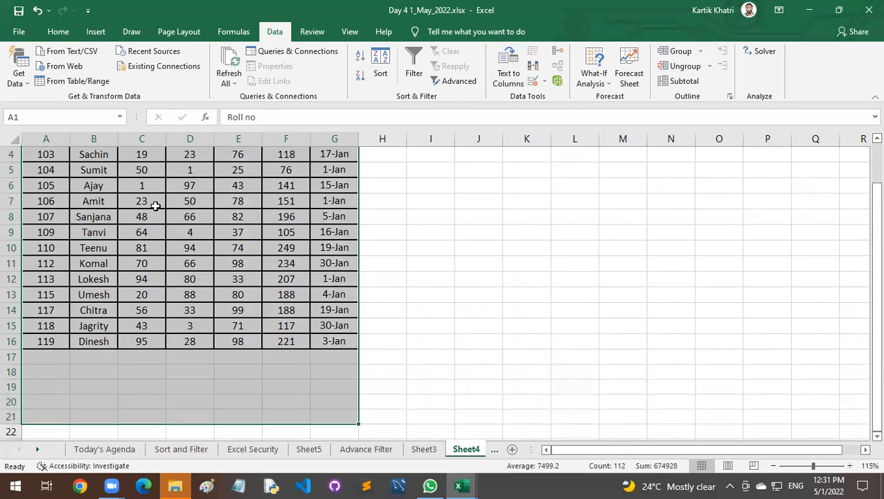
scroll(163, 229, "up", 1)
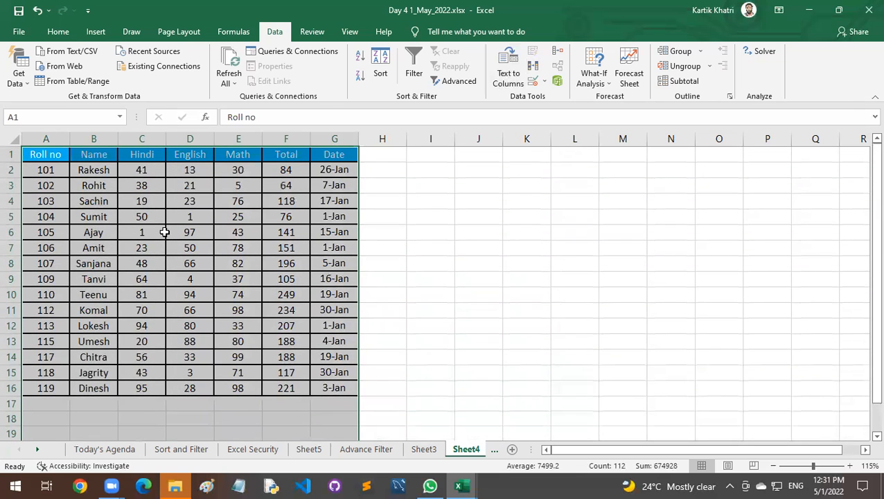
key("ctrl+z")
Remove duplicates from column B alone, continuing with the current selection, and inspect the marks in C17:G21.
left_click(96, 139)
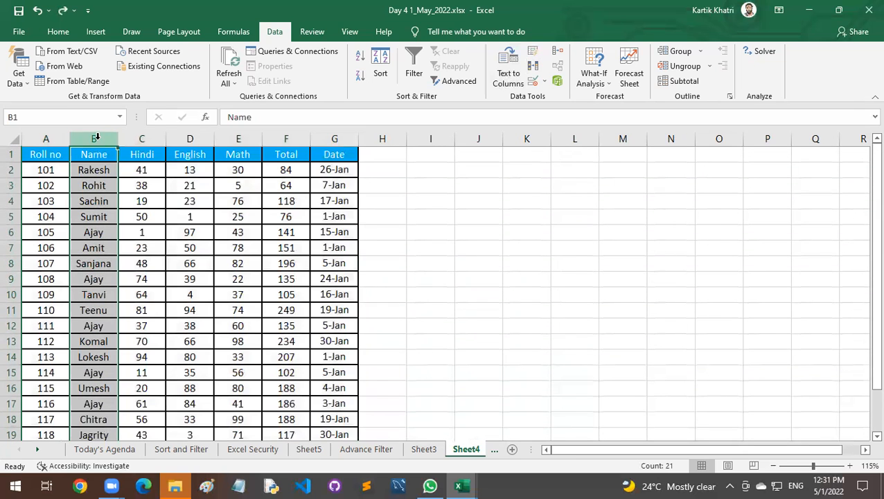
left_click(537, 70)
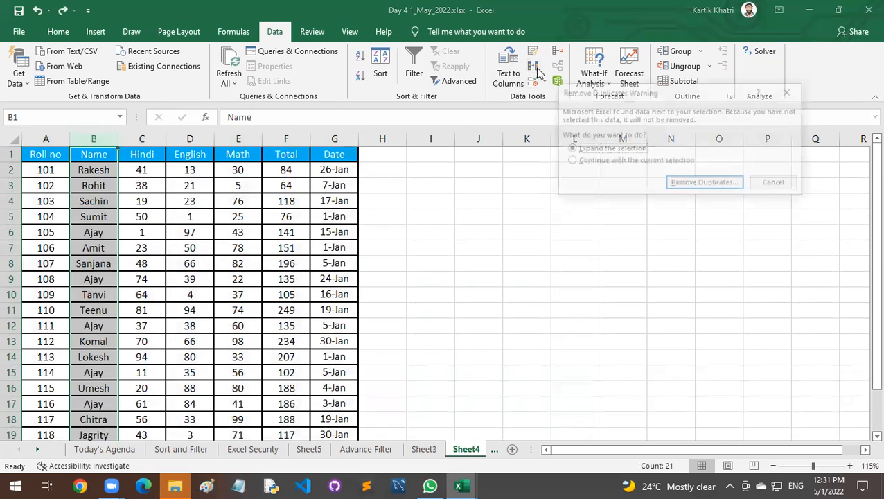
left_click(619, 161)
left_click(699, 185)
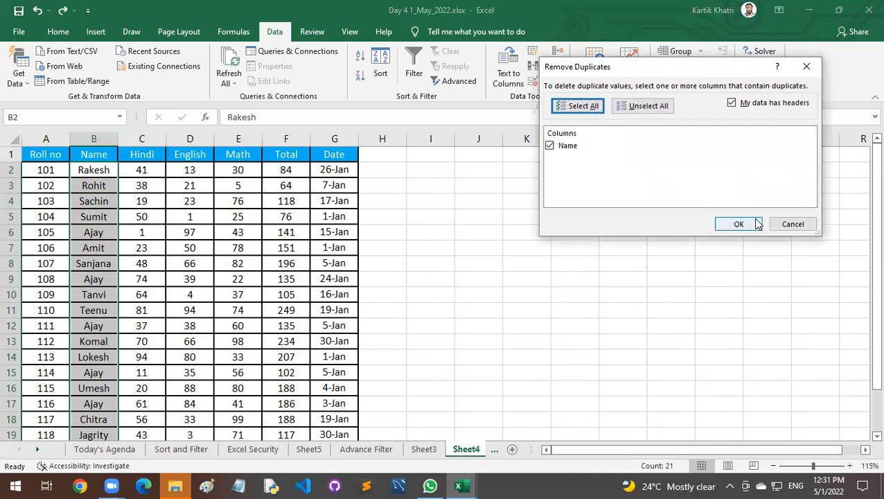
left_click(752, 223)
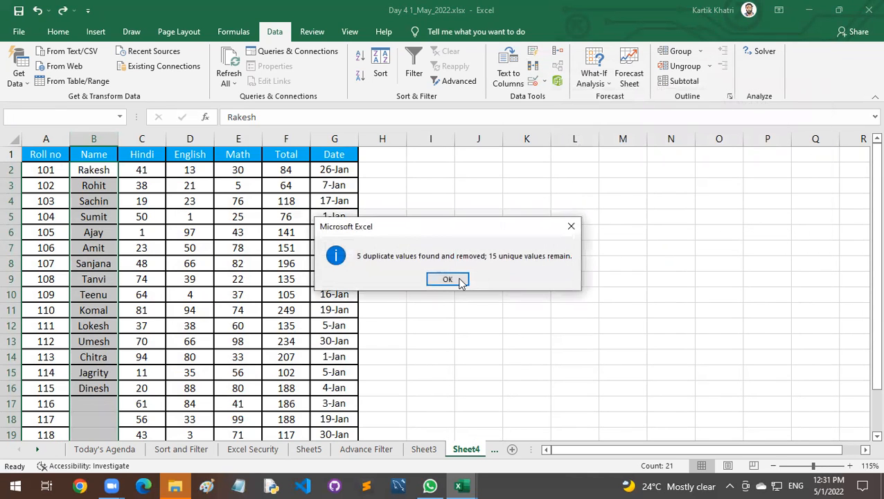
left_click(447, 279)
scroll(118, 322, "down", 2)
left_click_drag(142, 310, 332, 370)
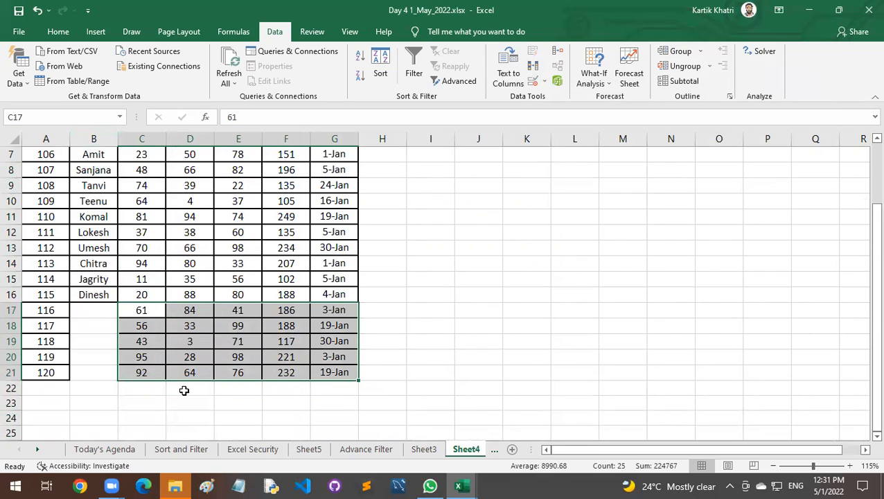
scroll(184, 390, "up", 2)
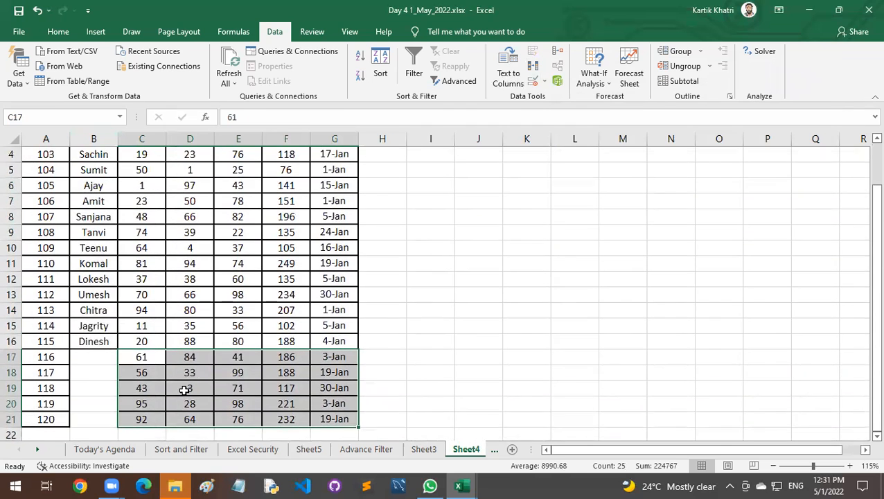
Review the selection options in the Remove Duplicates warning for column B, and cancel it.
left_click(94, 138)
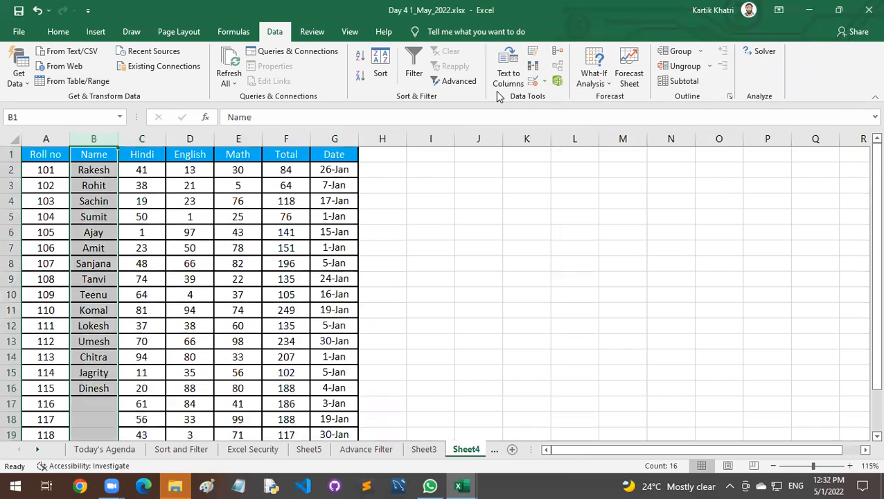
left_click(533, 66)
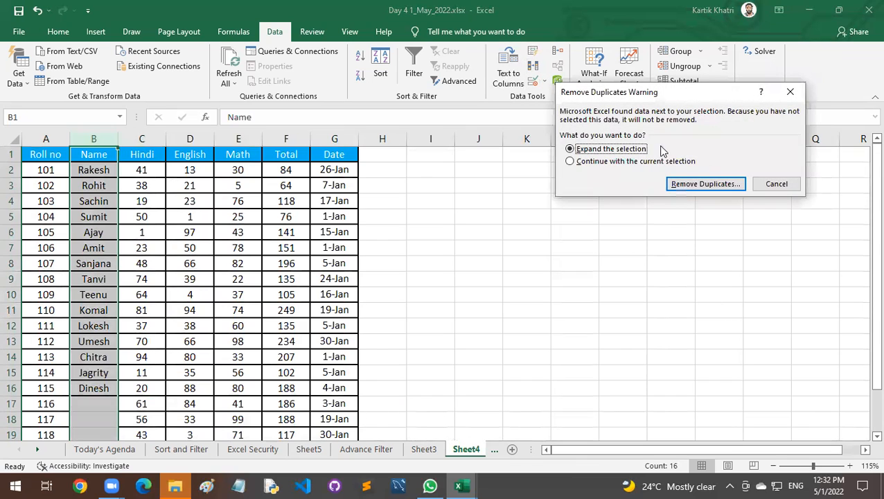
left_click(775, 185)
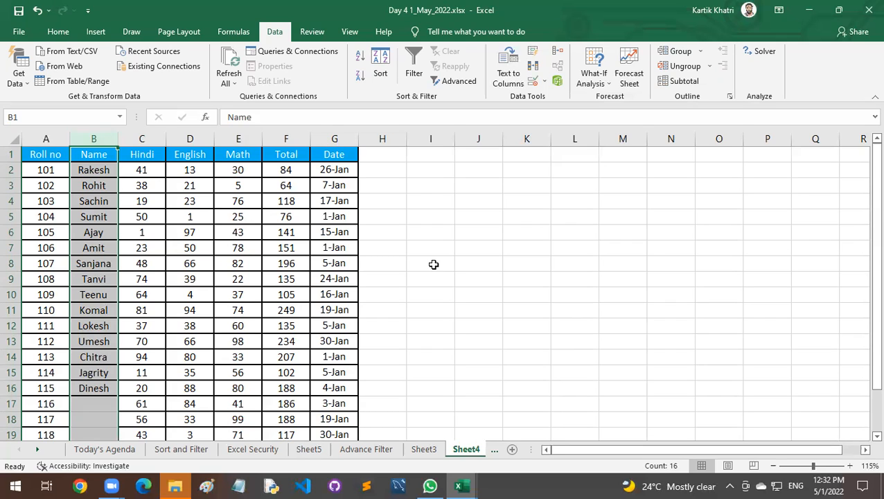
Switch to WhatsApp.
left_click(420, 480)
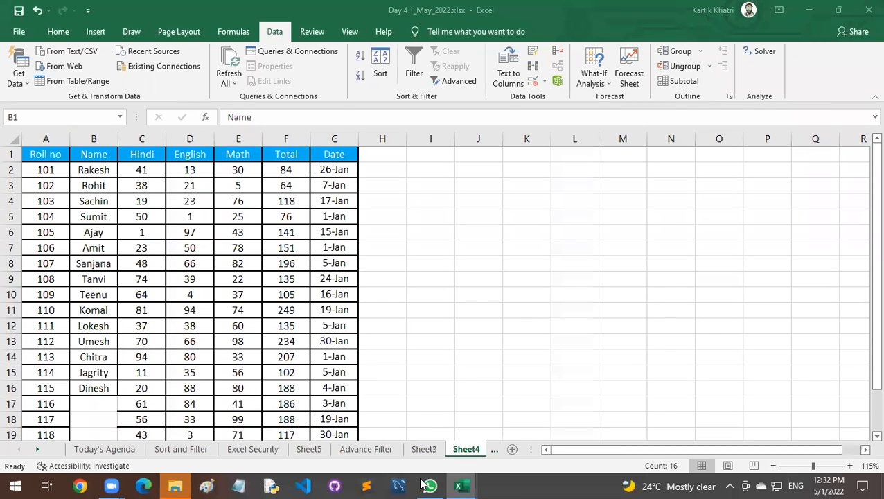